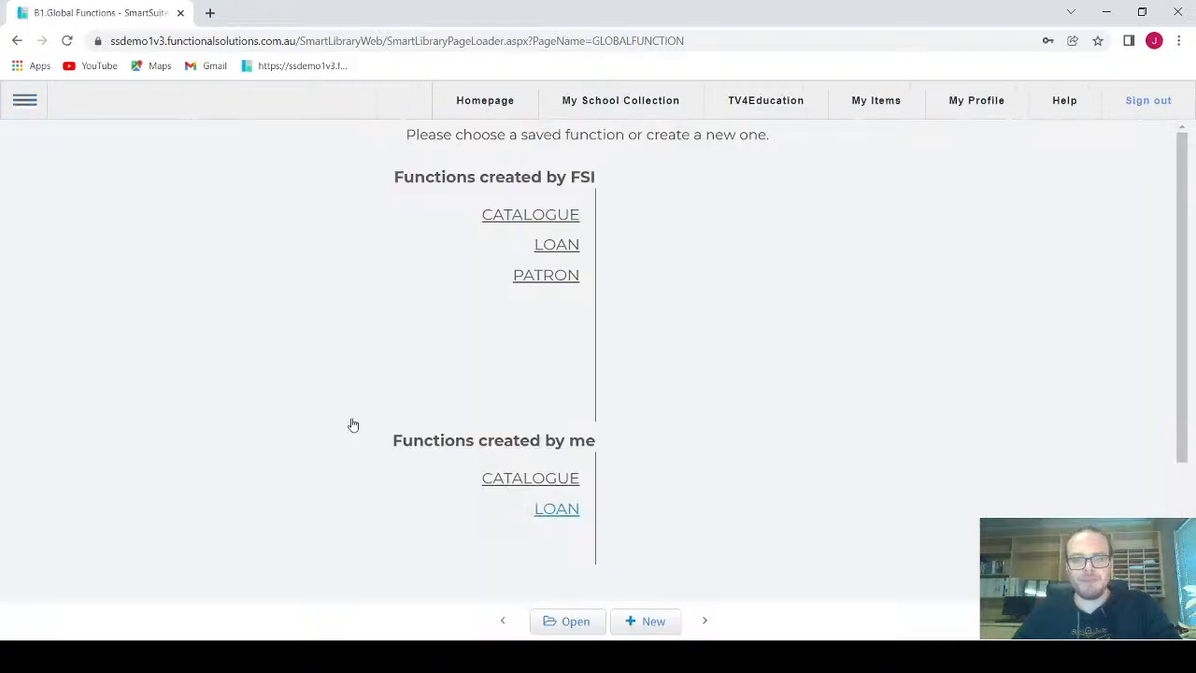
Step: Open the FSI patron function Move Patrons By Classification
click(543, 282)
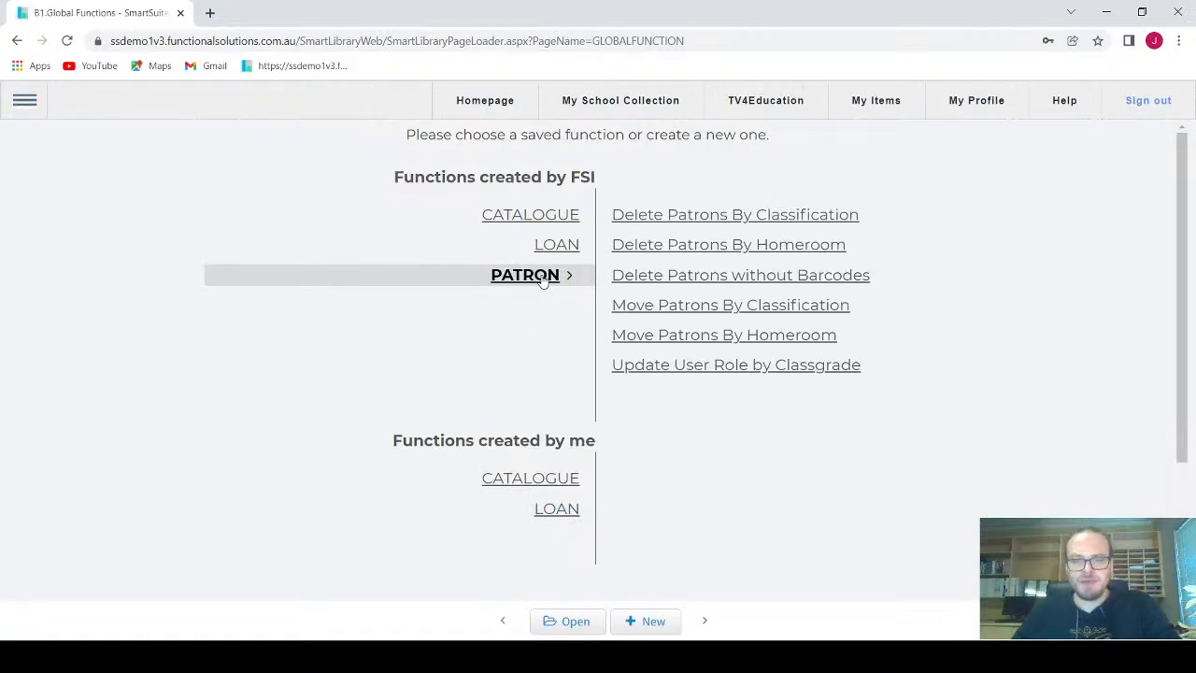
click(743, 316)
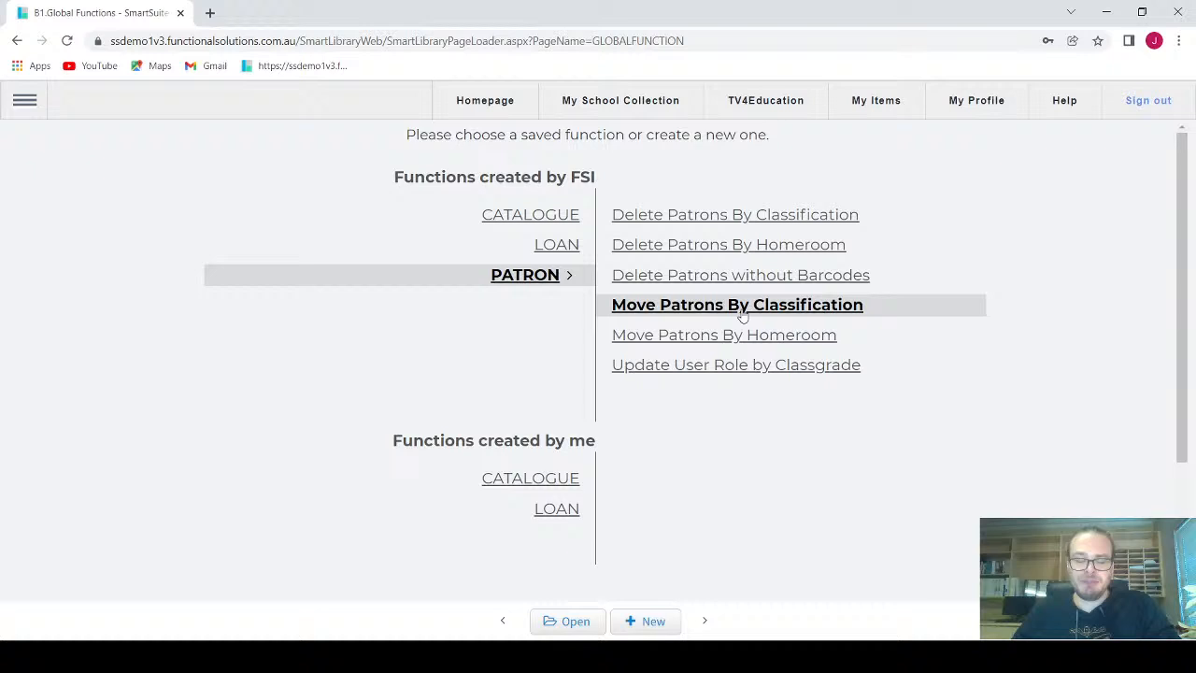
click(592, 616)
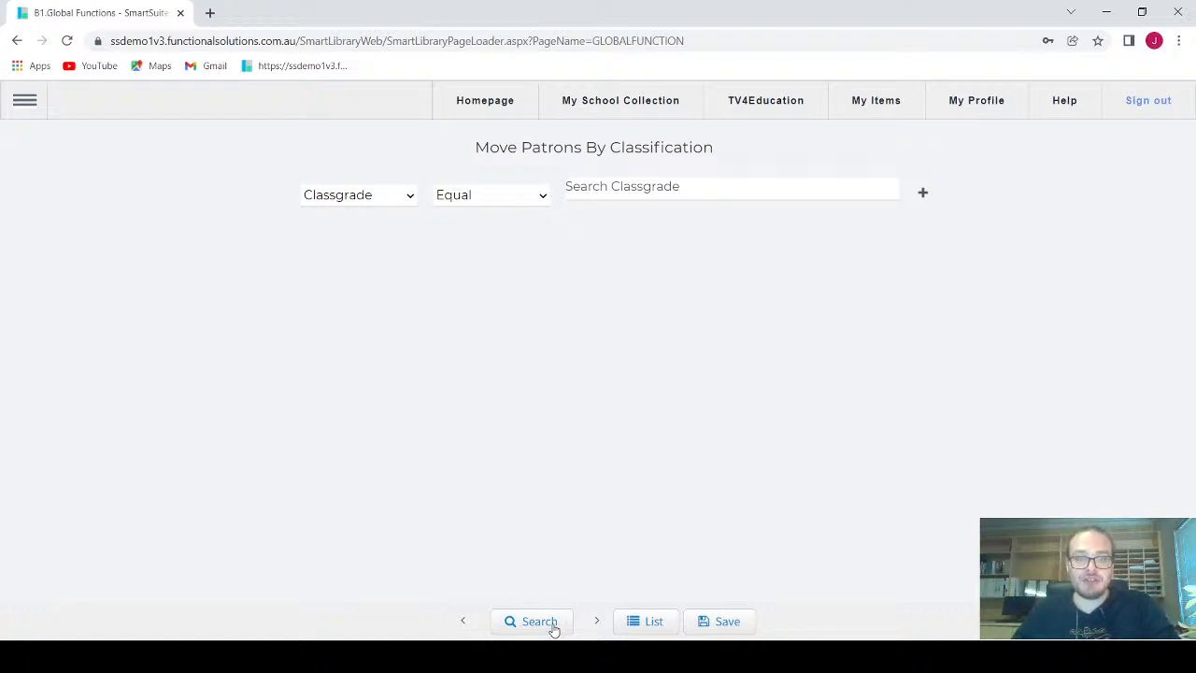
Step: Filter the patrons by classgrades 2, 3, 4, 5, 6 and 7 and run the search
click(611, 187)
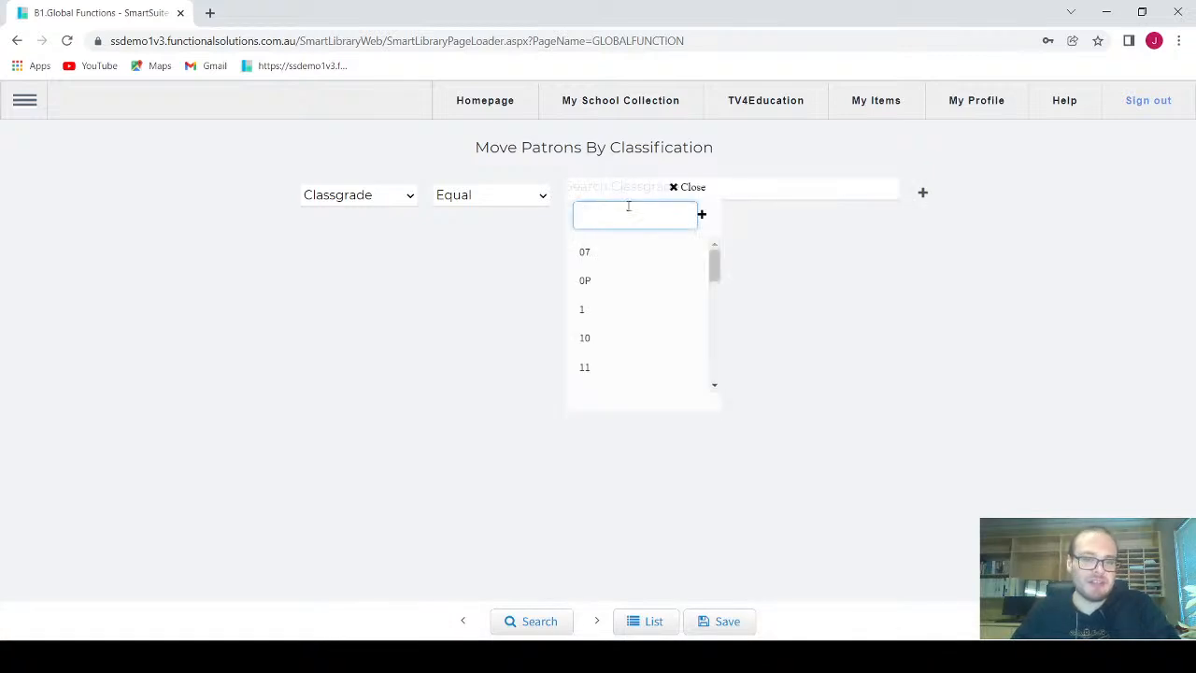
drag(707, 267, 710, 297)
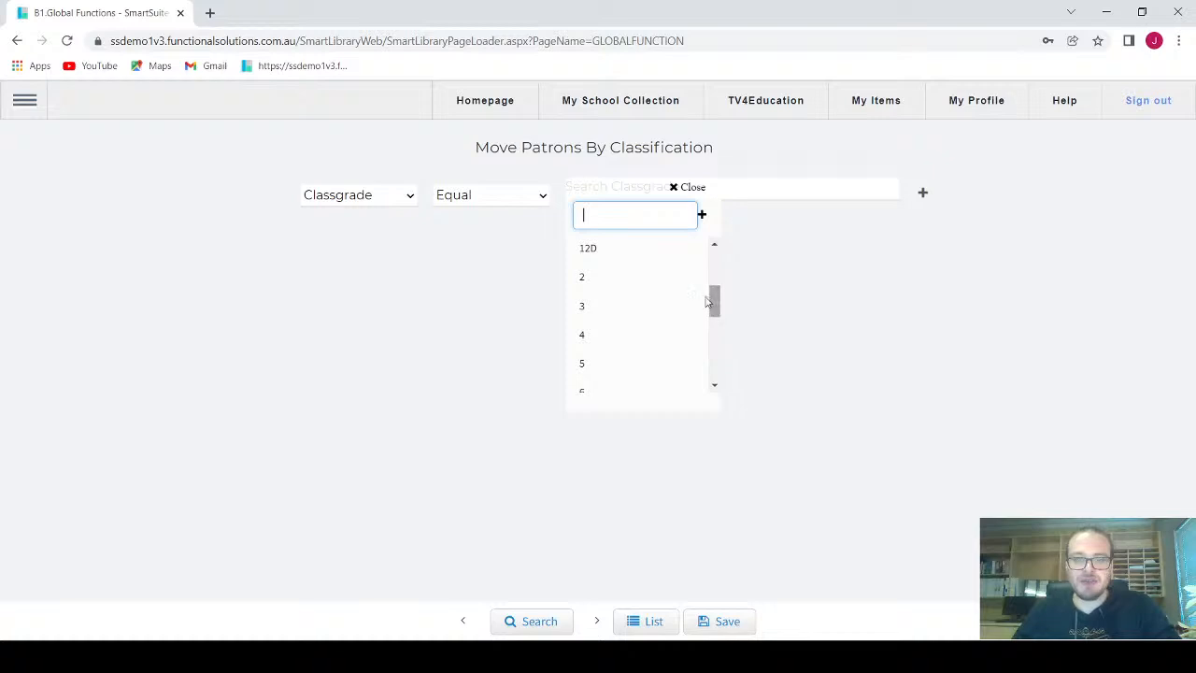
drag(608, 281, 661, 404)
click(535, 624)
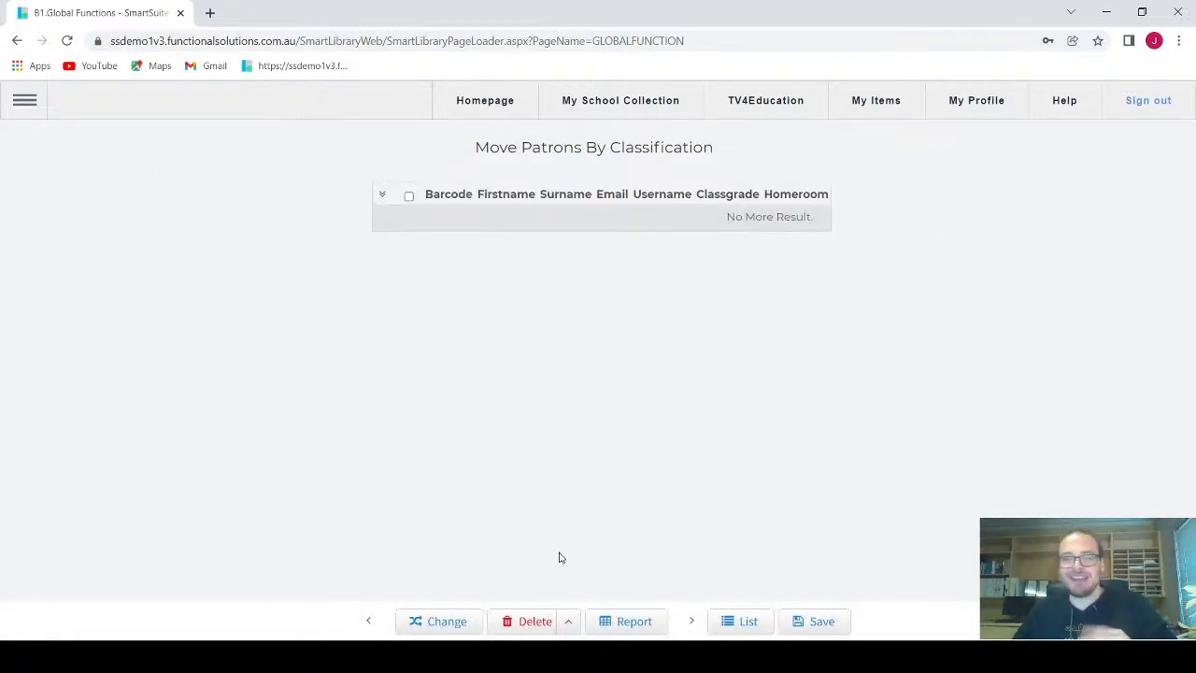
Step: Return to the search filter and remove all selected classgrades from it
click(368, 624)
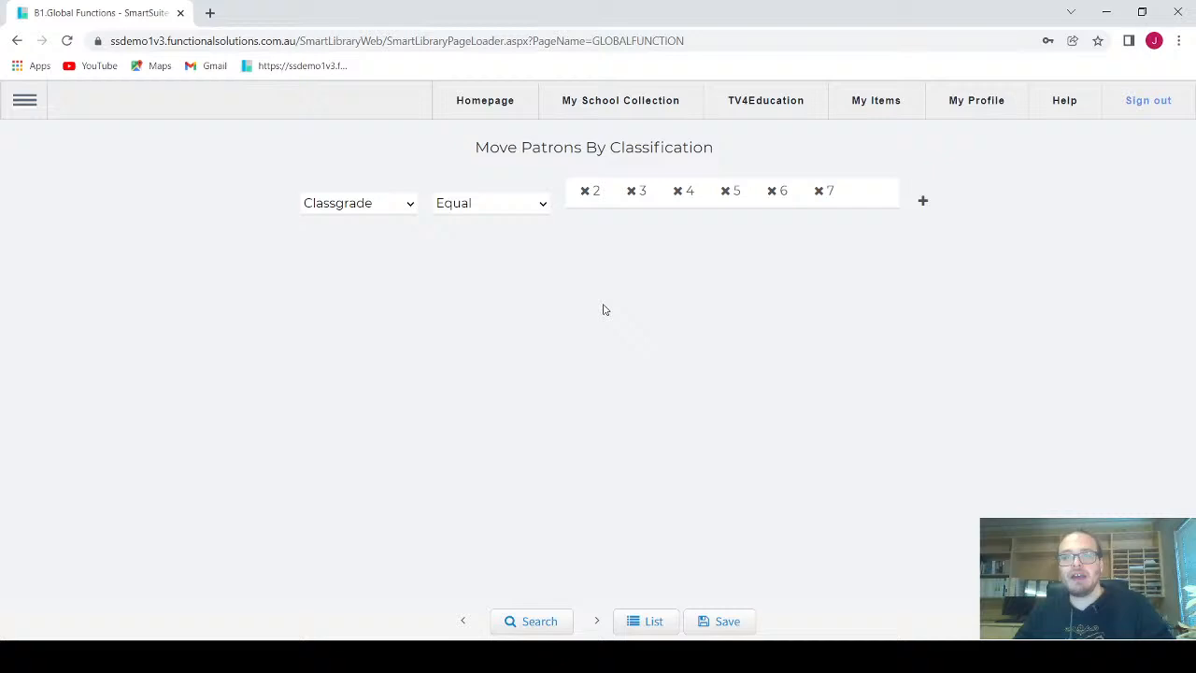
click(584, 202)
click(551, 267)
click(586, 194)
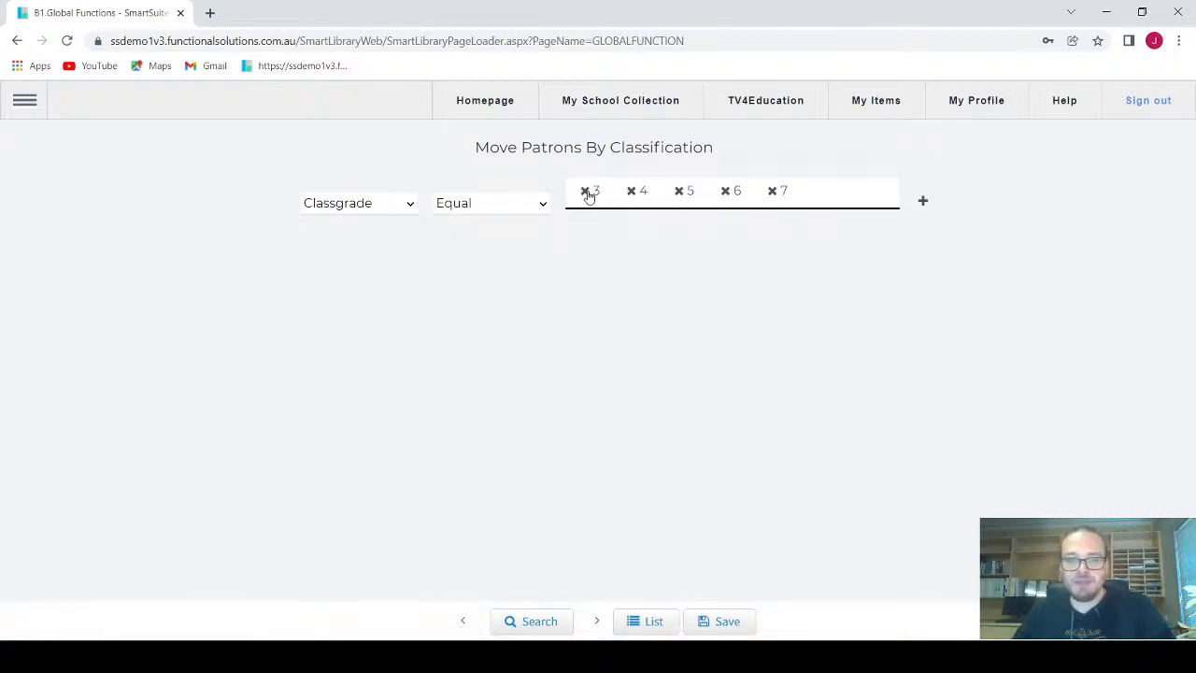
click(587, 194)
click(587, 194)
click(587, 194)
click(587, 193)
click(587, 193)
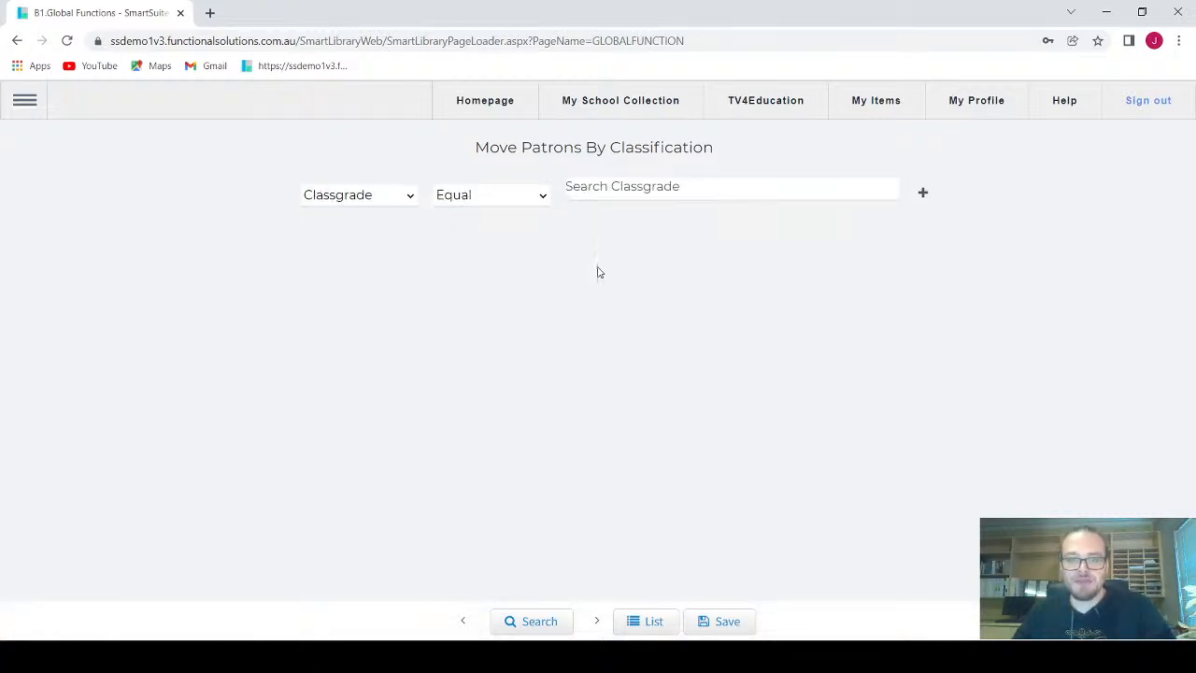
Step: Search all patrons without a classgrade filter and add a Homeroom overwrite row to the changes
click(531, 622)
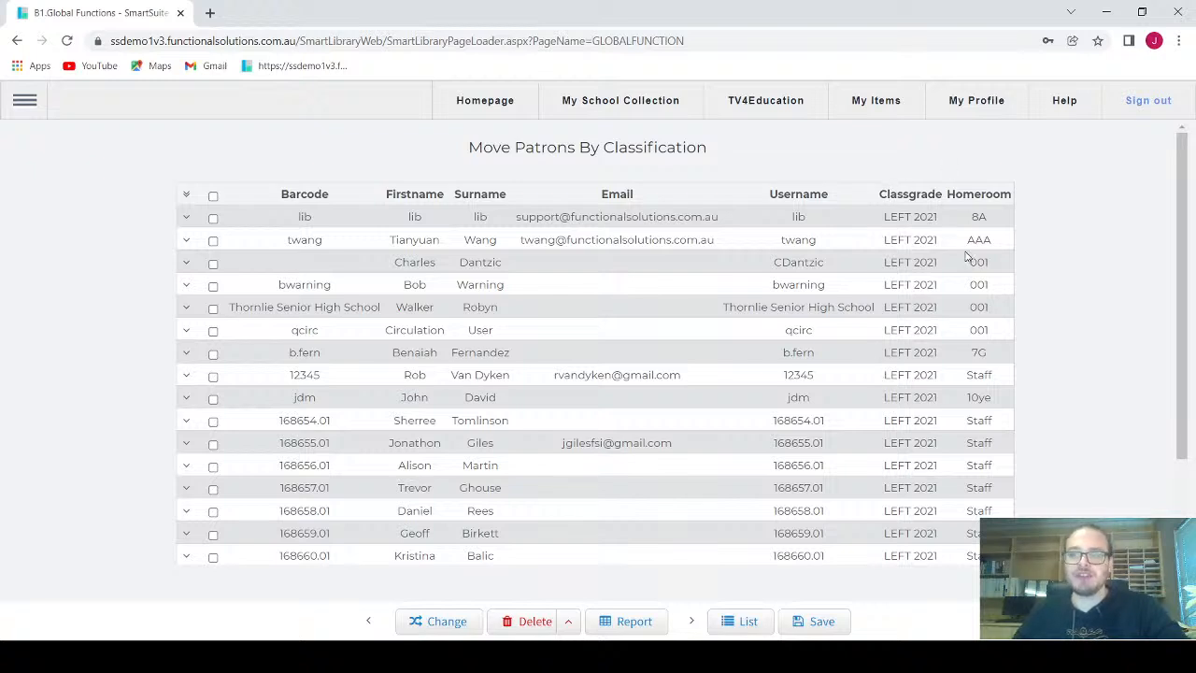
click(411, 622)
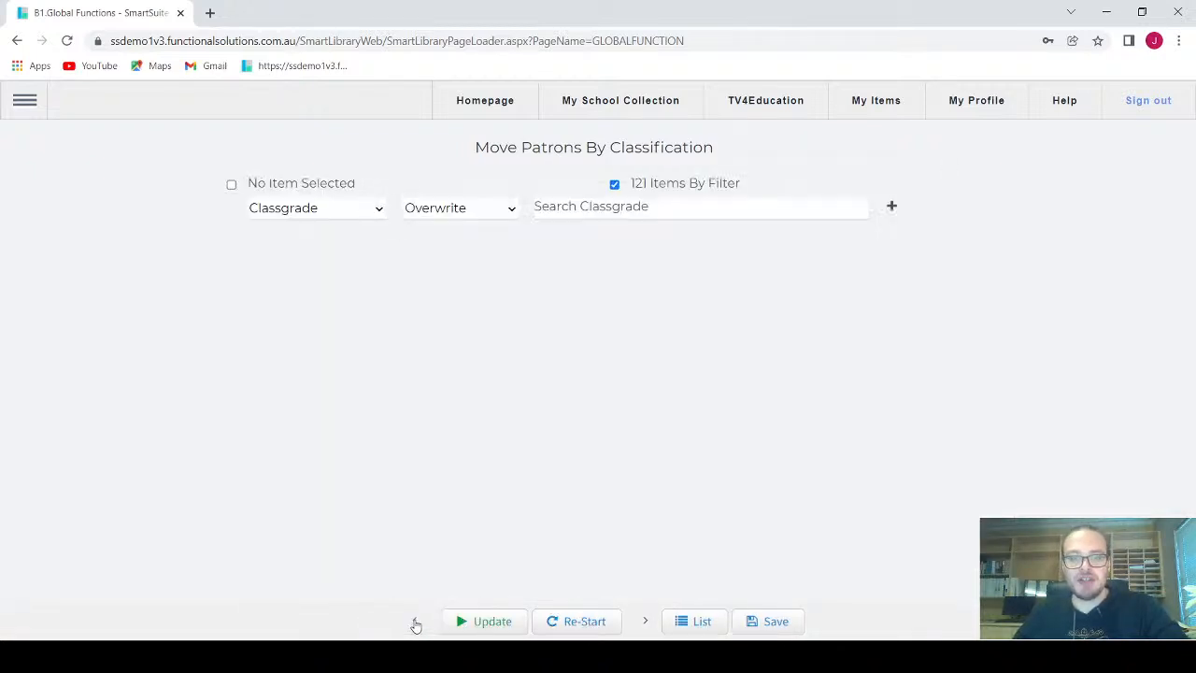
click(891, 206)
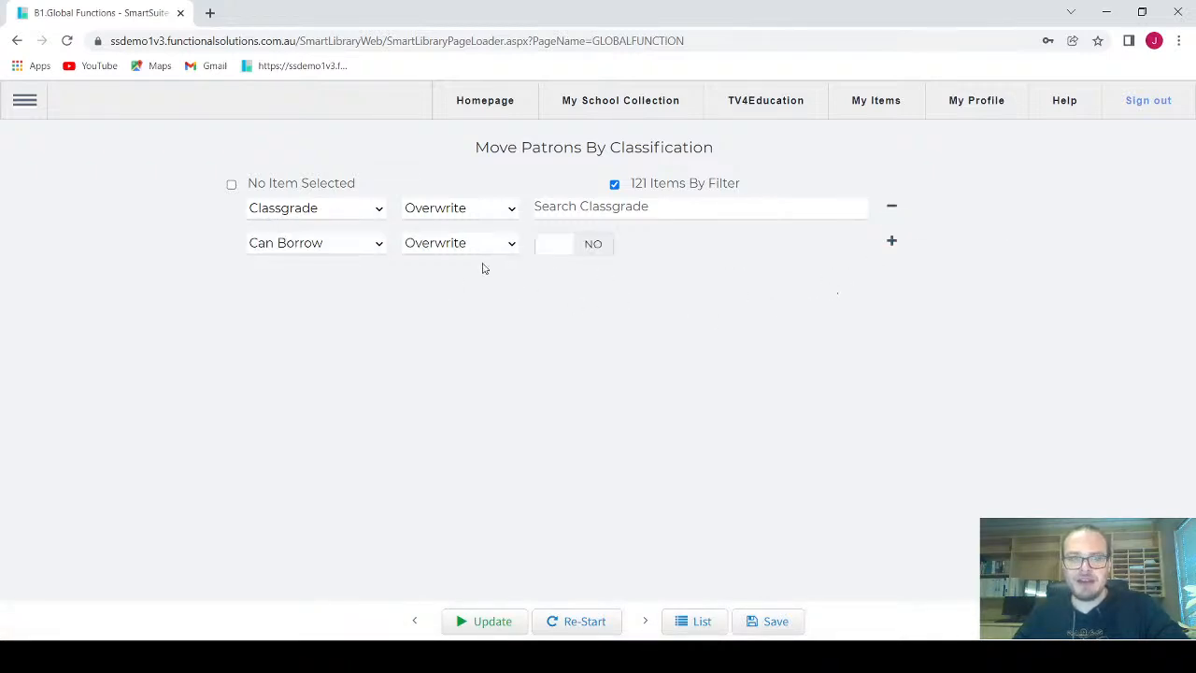
click(323, 244)
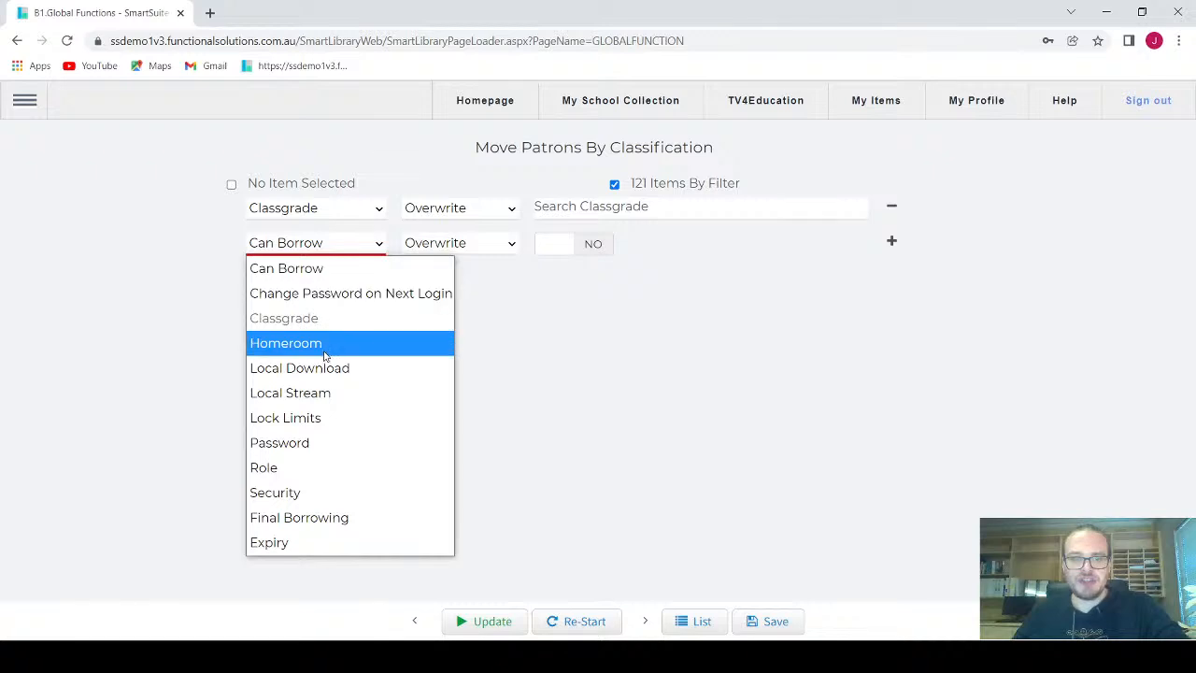
click(324, 344)
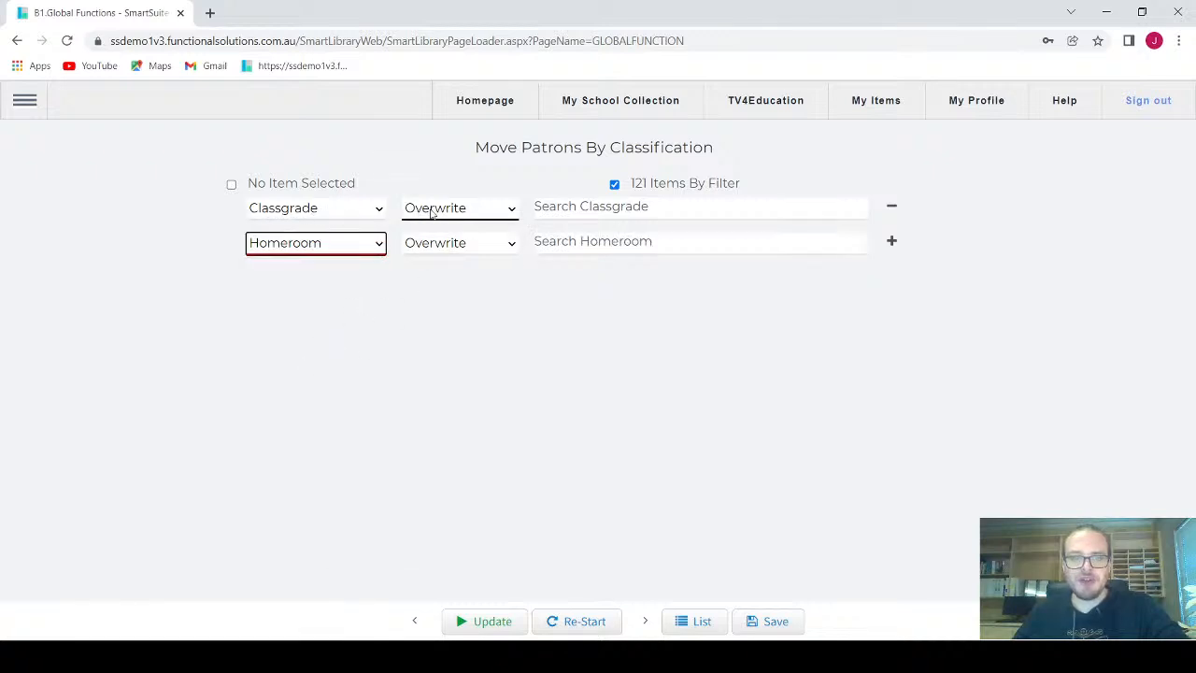
Step: Set the Classgrade overwrite value to the existing LEFT 2021 entry
click(562, 210)
text(LEF)
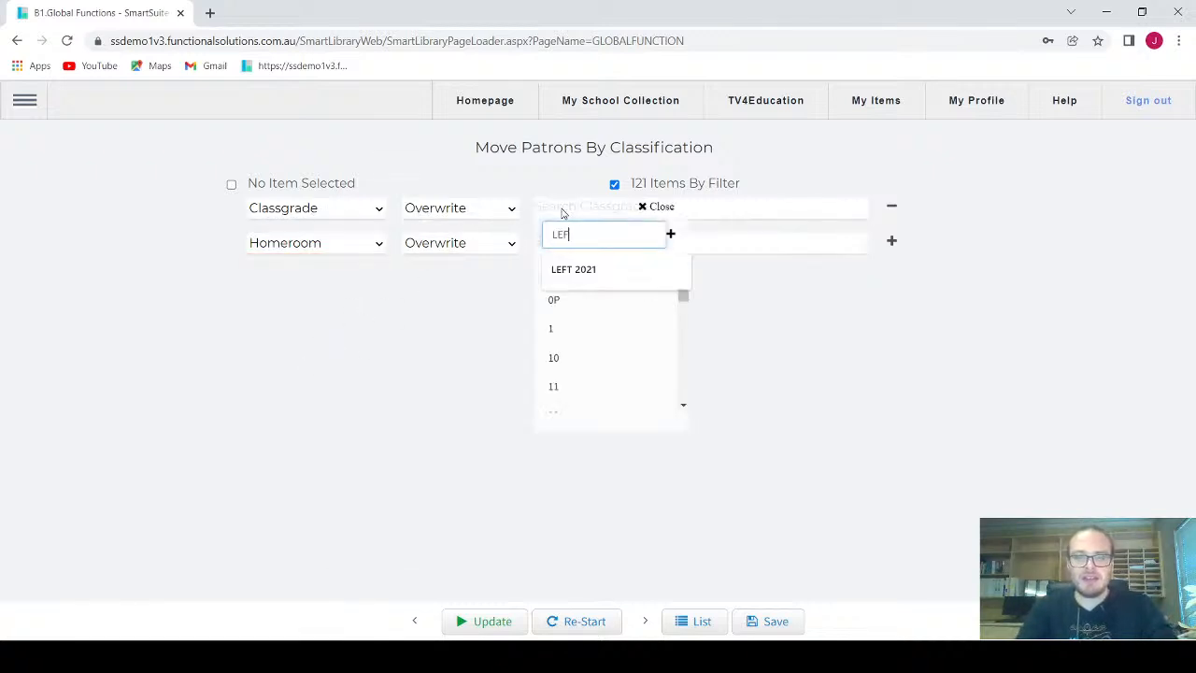
text(T 2021)
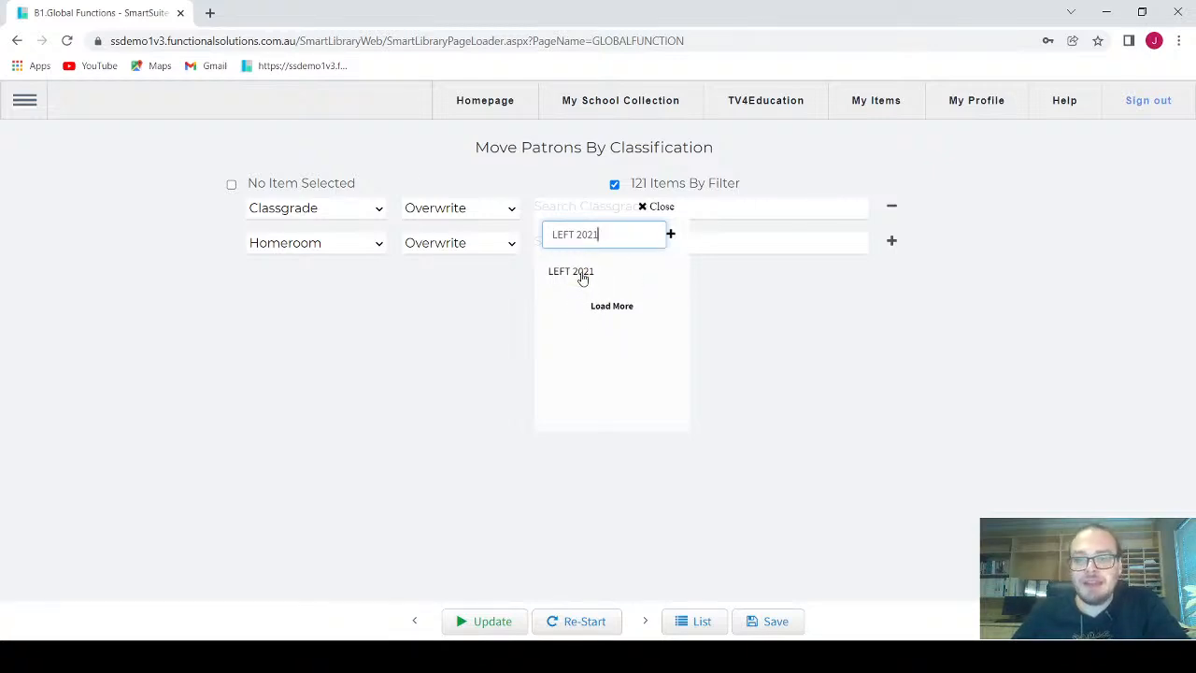
click(584, 278)
Step: Add LEFT 2021 to the database as a new homeroom and use it as the Homeroom overwrite value
click(622, 252)
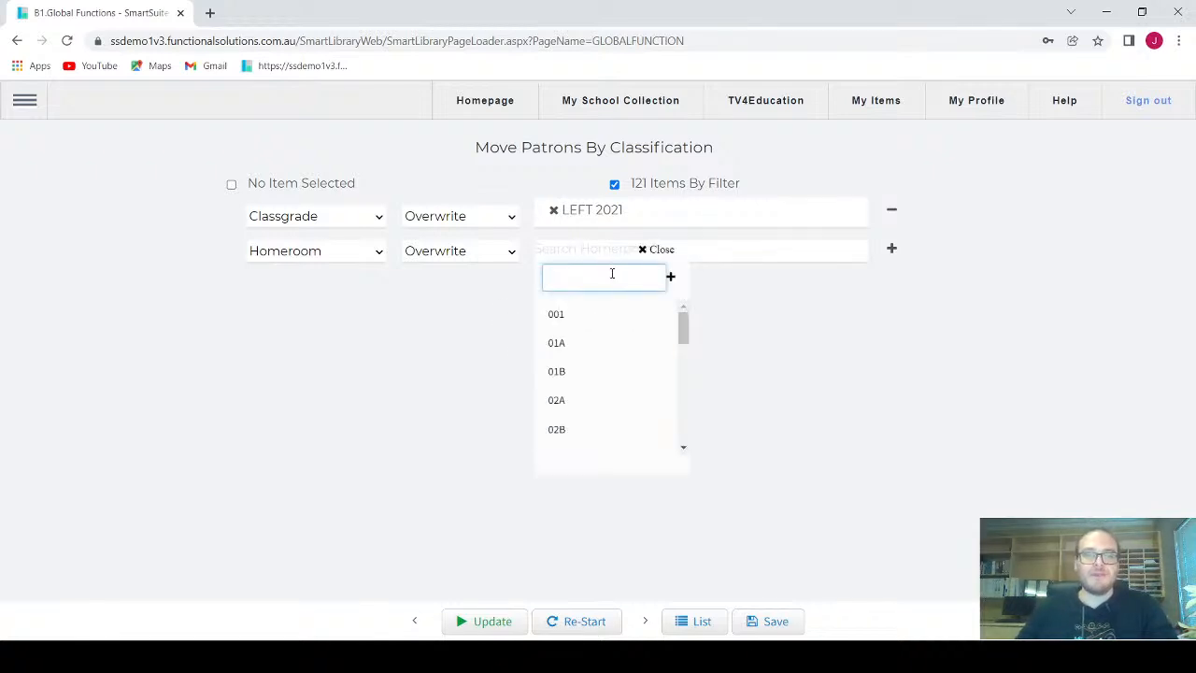
text(LW)
key(BackSpace)
text(EFT)
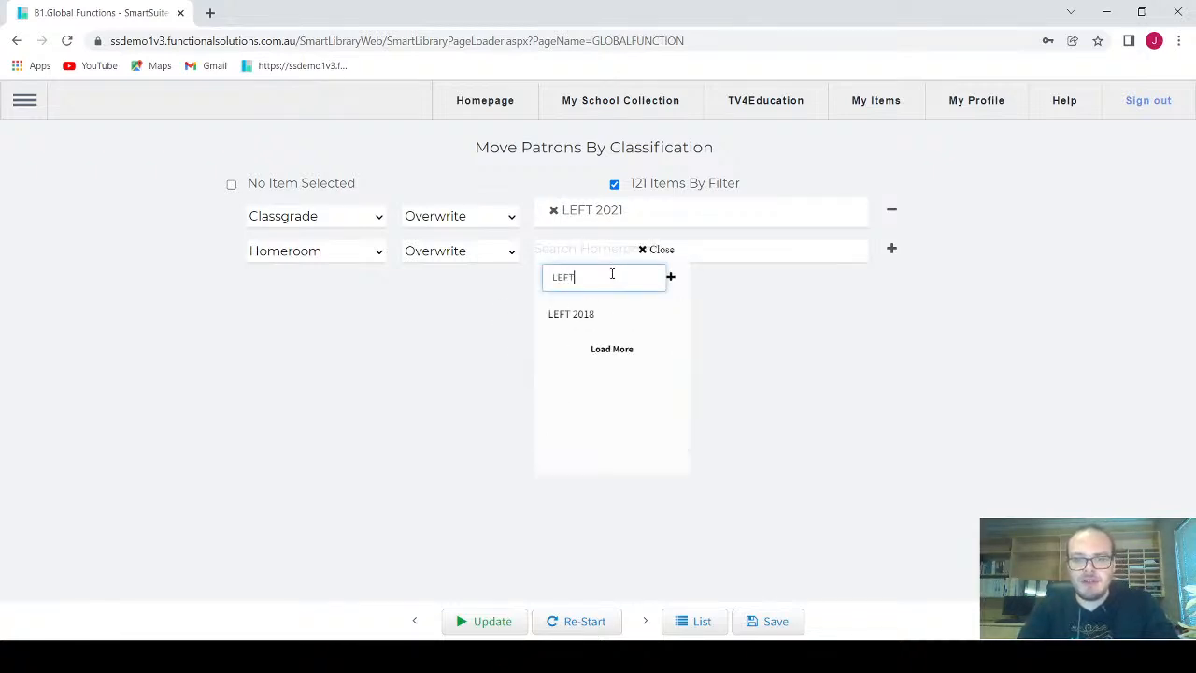
text( 2021)
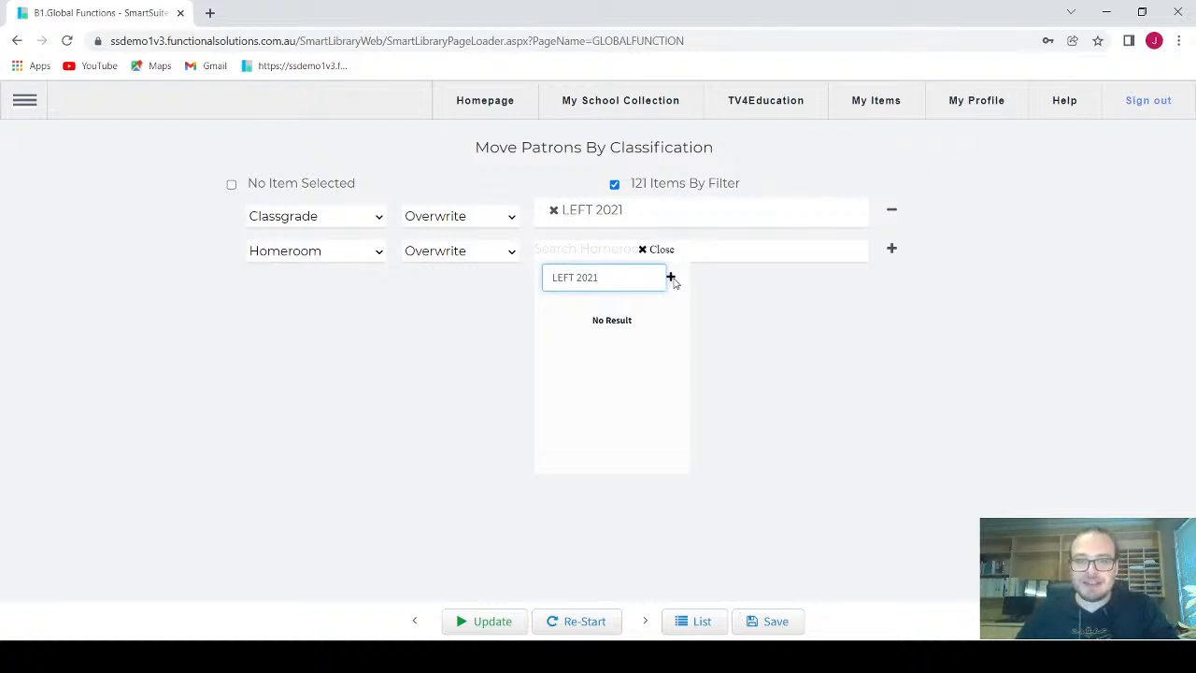
click(671, 278)
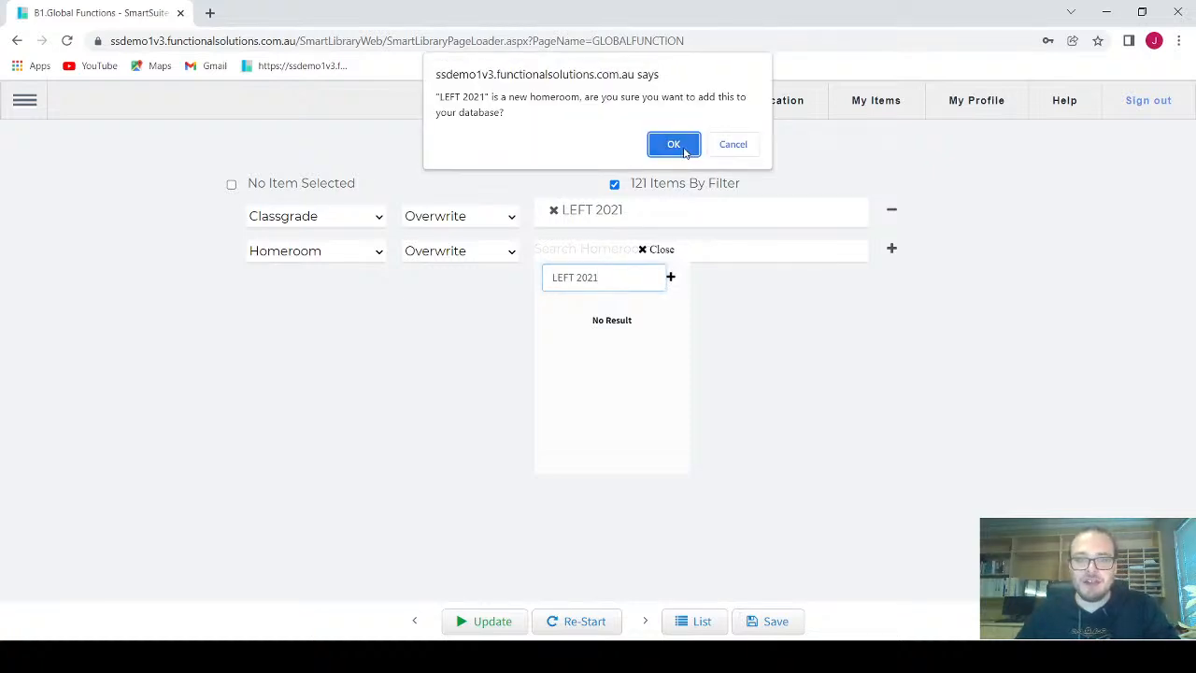
click(679, 147)
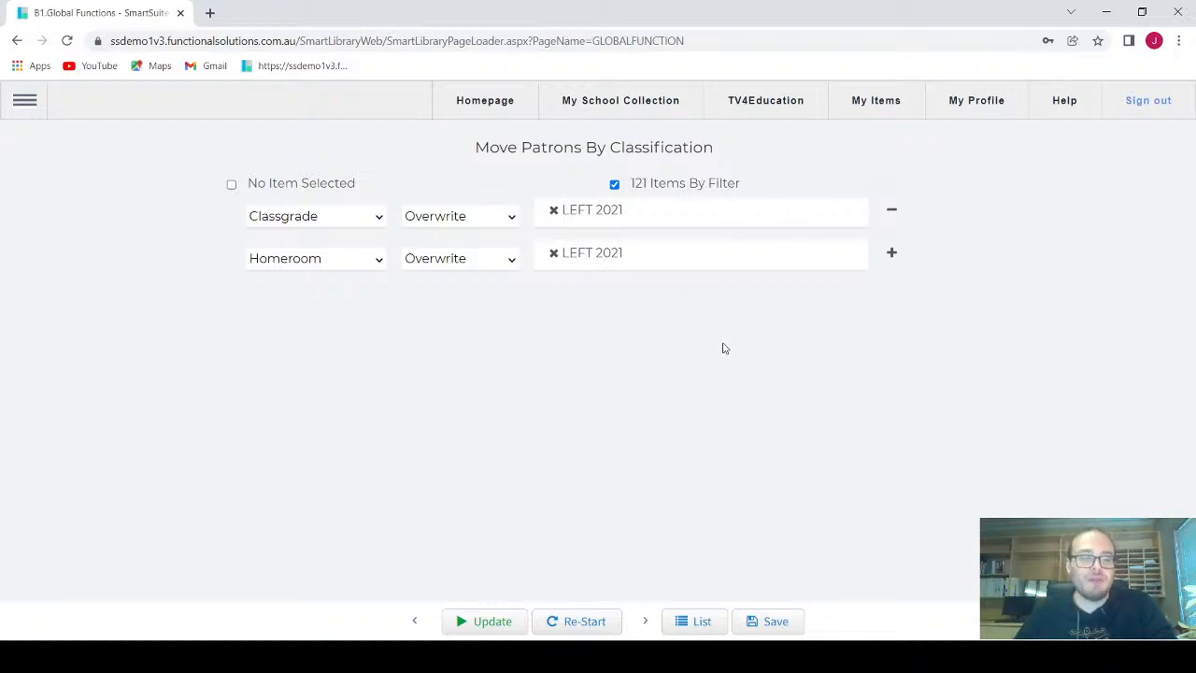
Step: Run the update on the filtered patrons, confirm the data change and dismiss the completion message
click(498, 621)
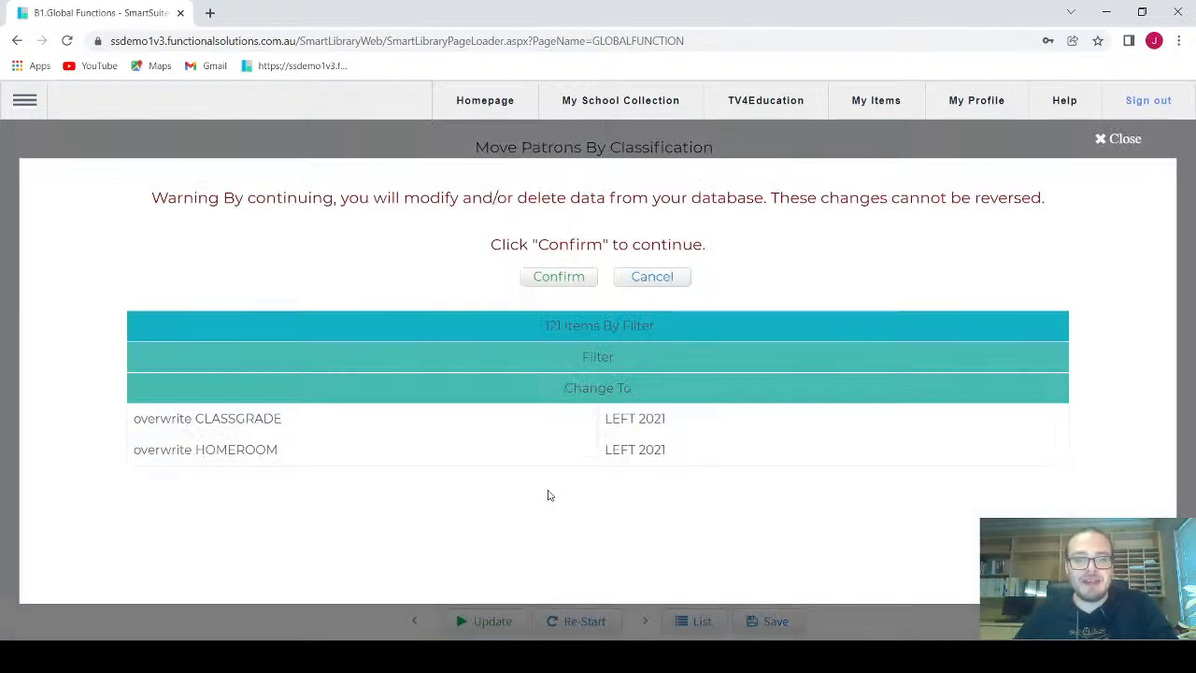
click(571, 278)
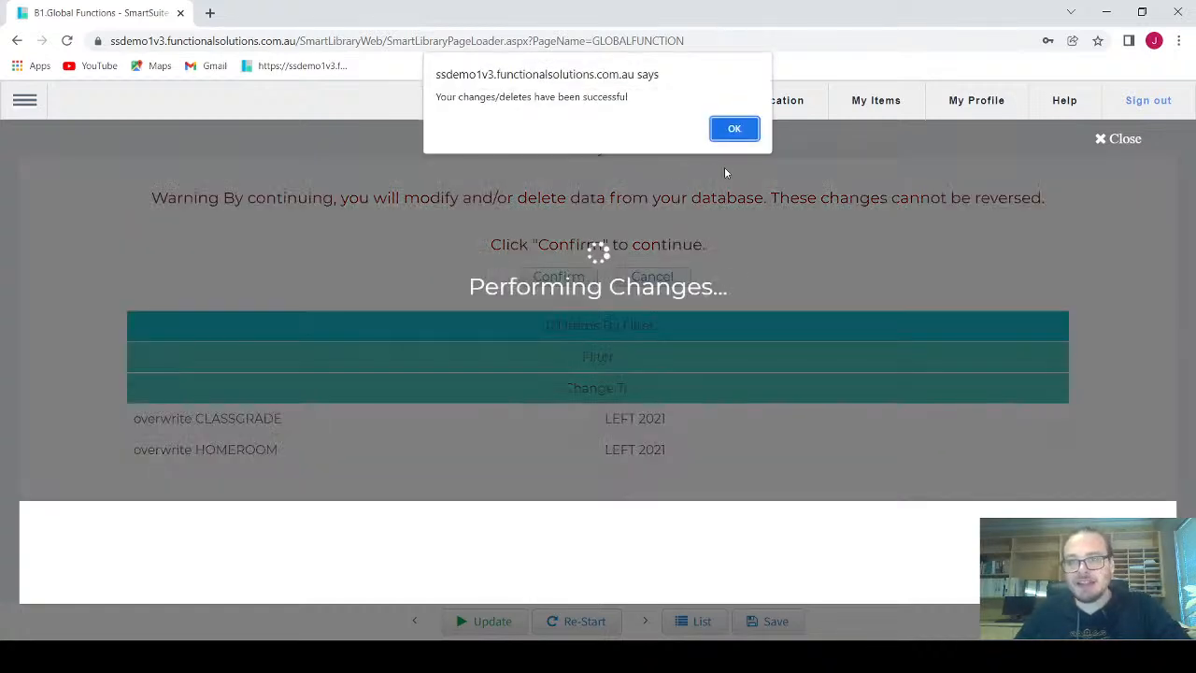
click(746, 136)
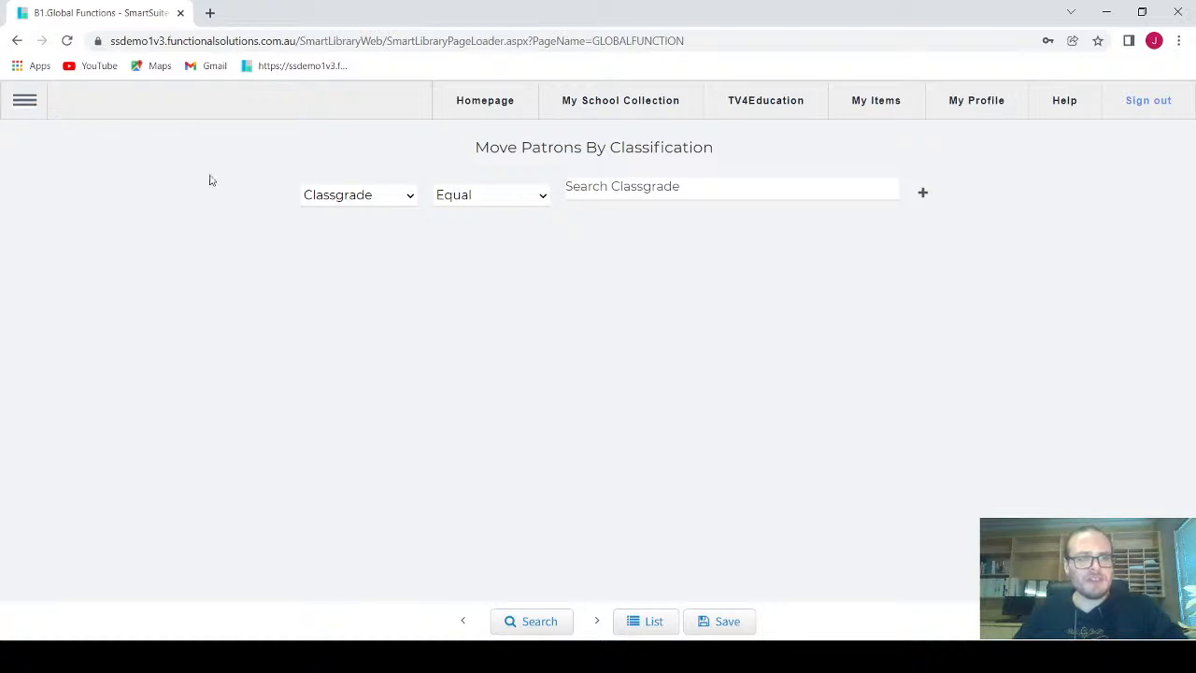
Step: Open the Smart Patron Import page from the Patron section
click(25, 100)
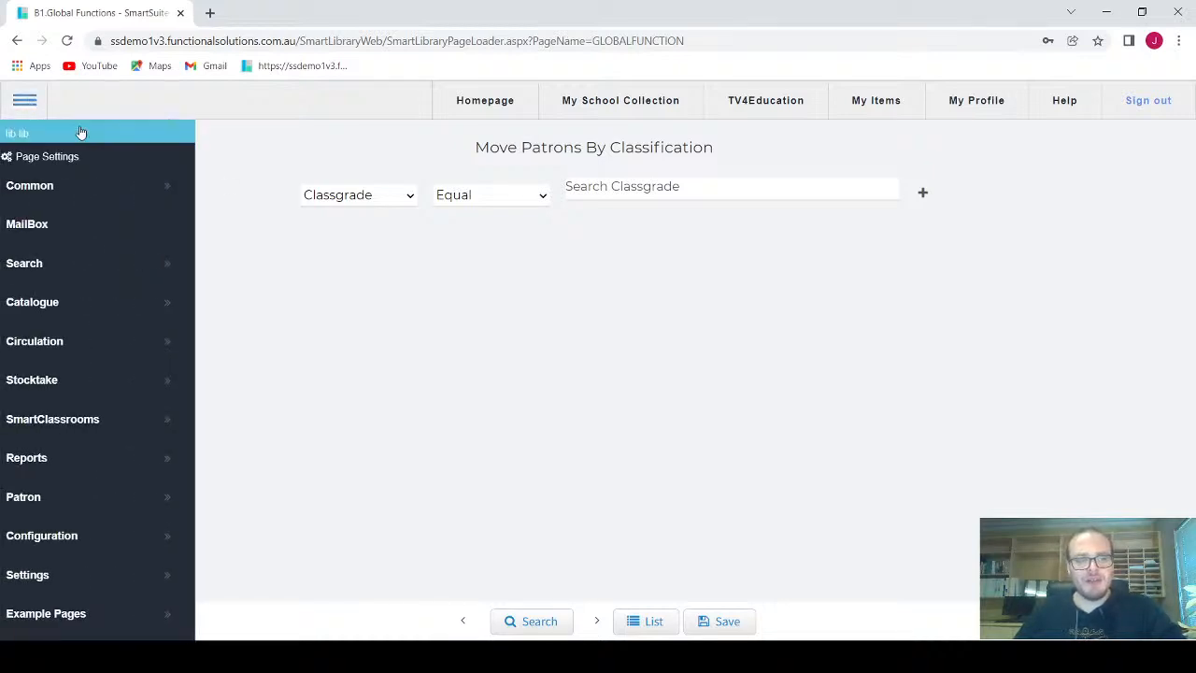
click(69, 497)
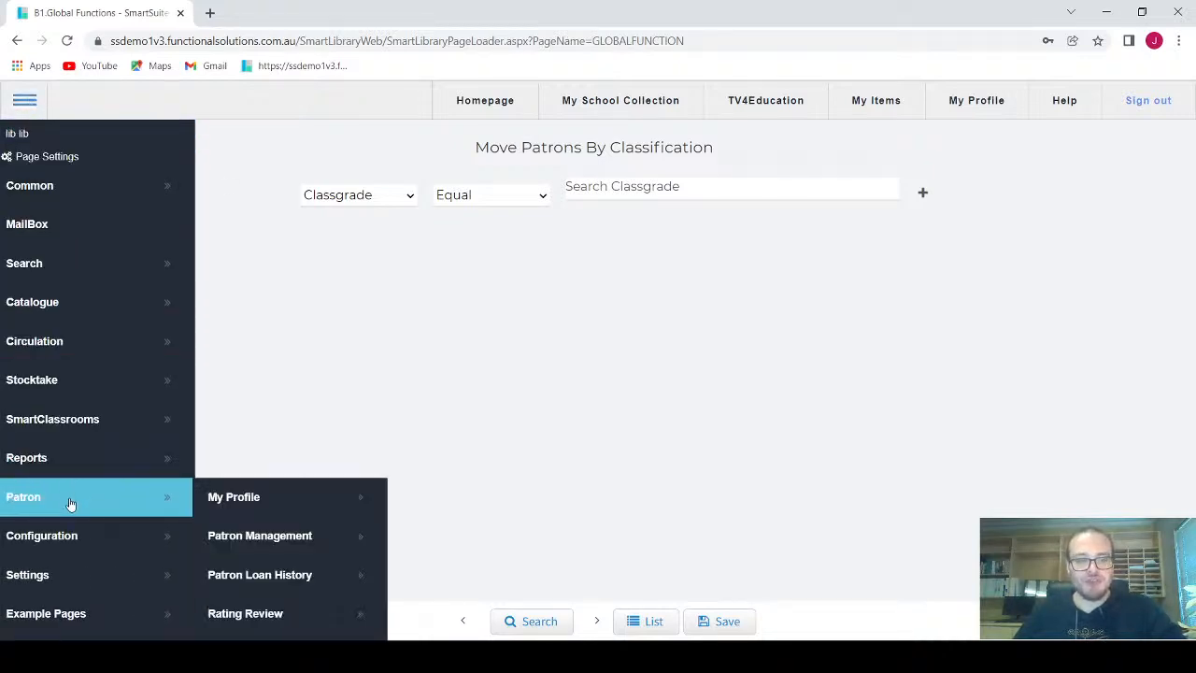
scroll(262, 534, down, 2)
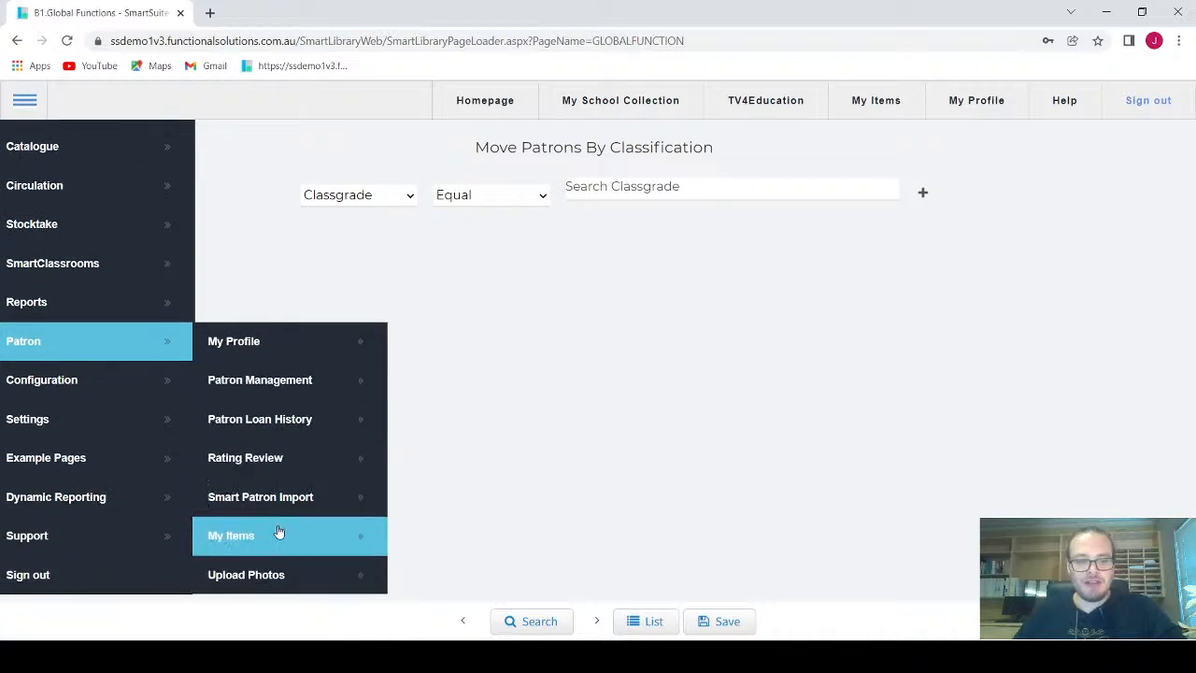
click(329, 501)
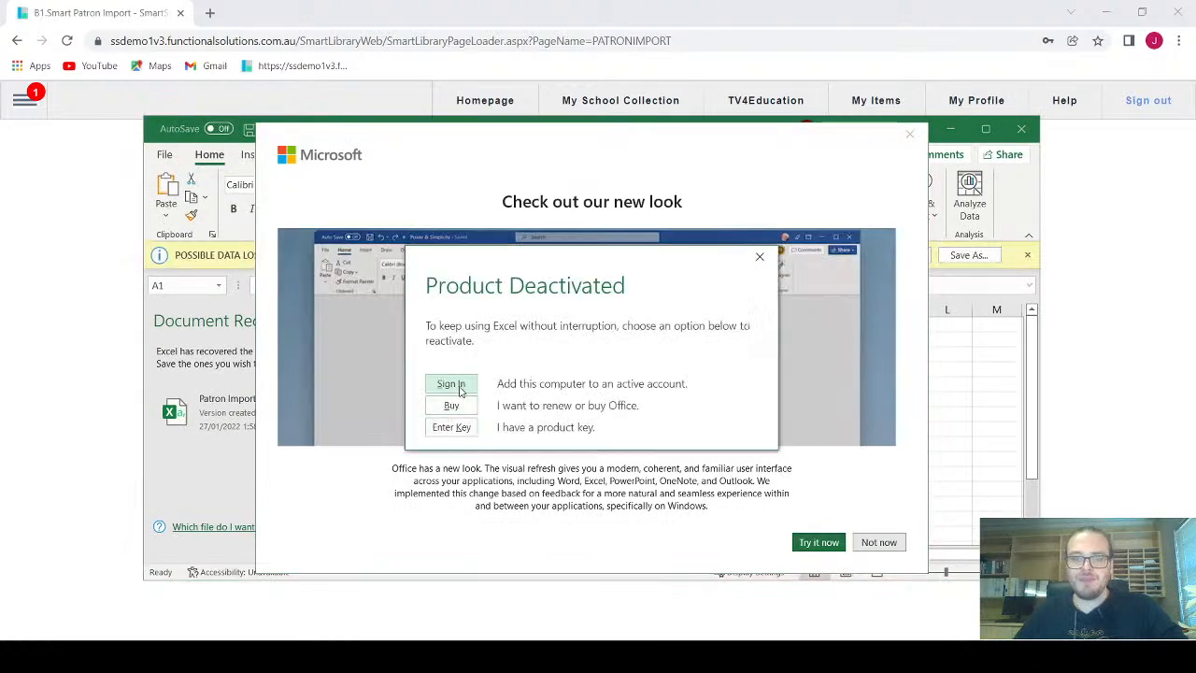
Step: In Excel, dismiss the reactivation, new-look and sign-in notices covering the Patron Import Sample File
click(759, 257)
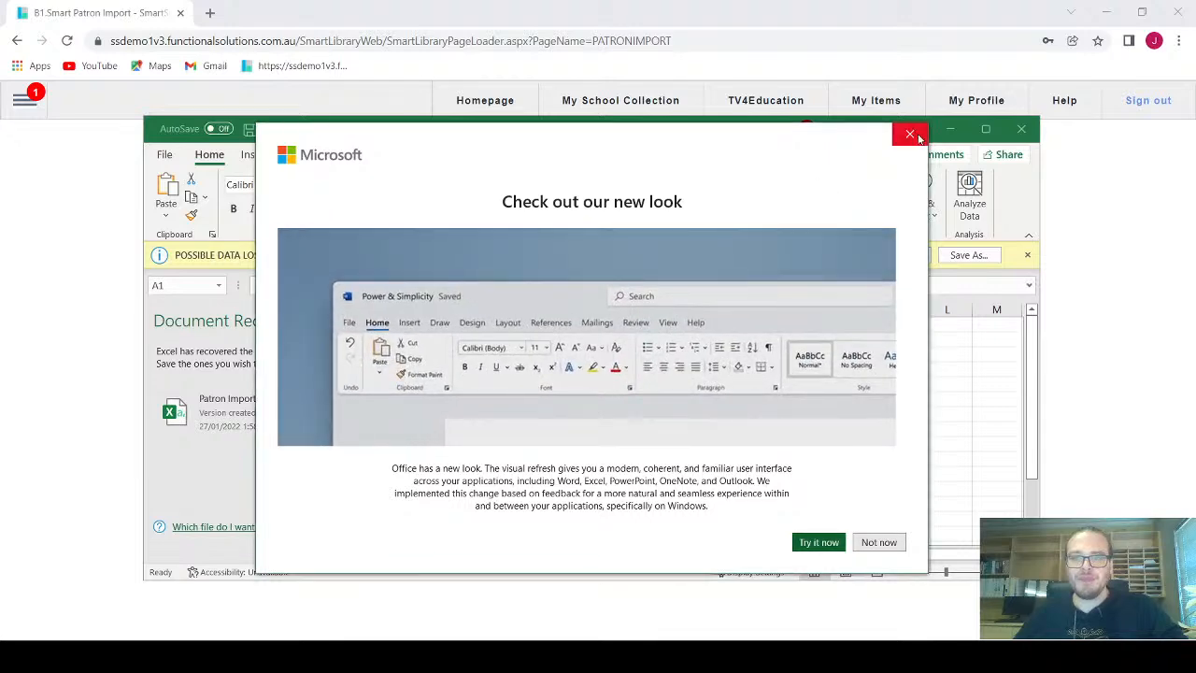
click(919, 138)
click(1179, 140)
click(1179, 140)
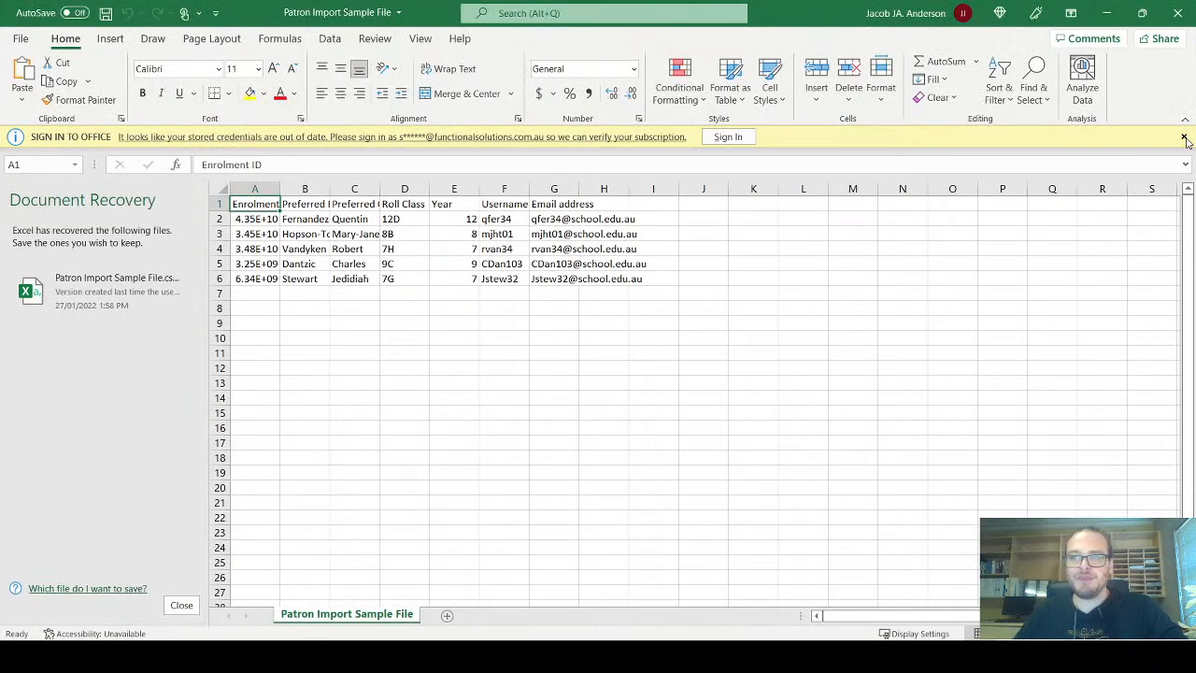
click(1180, 141)
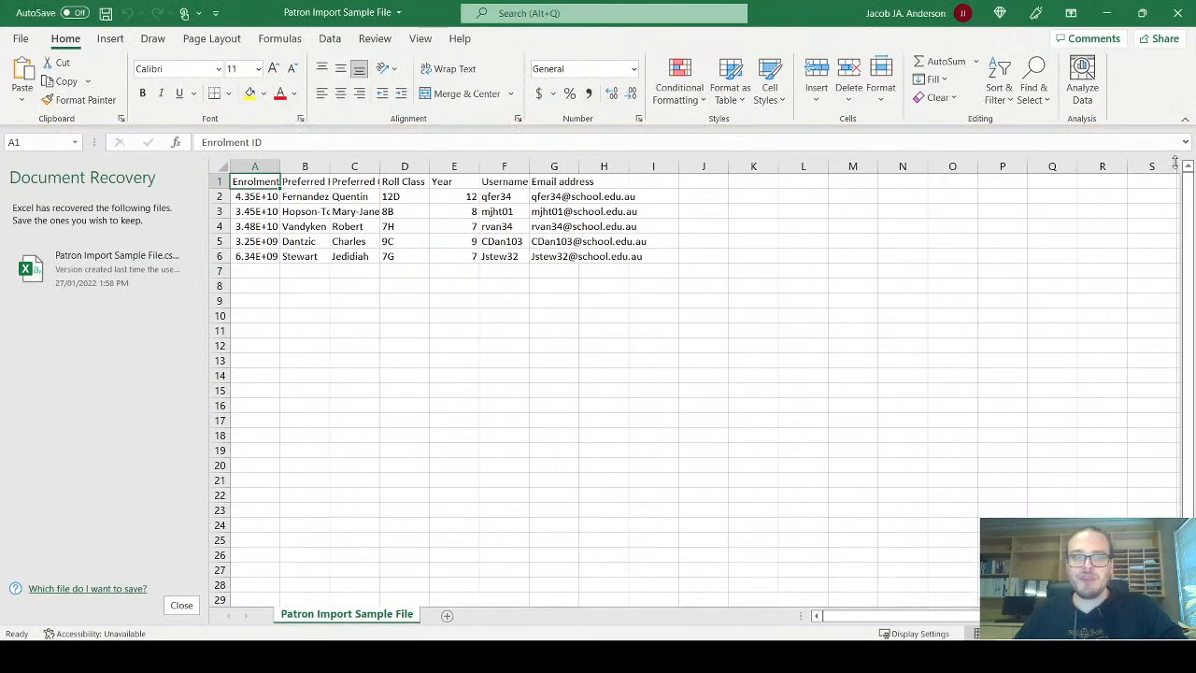
Step: Autofit the sample file's columns so the enrolment IDs, names, classes, usernames and email addresses are fully readable
double_click(278, 163)
click(372, 345)
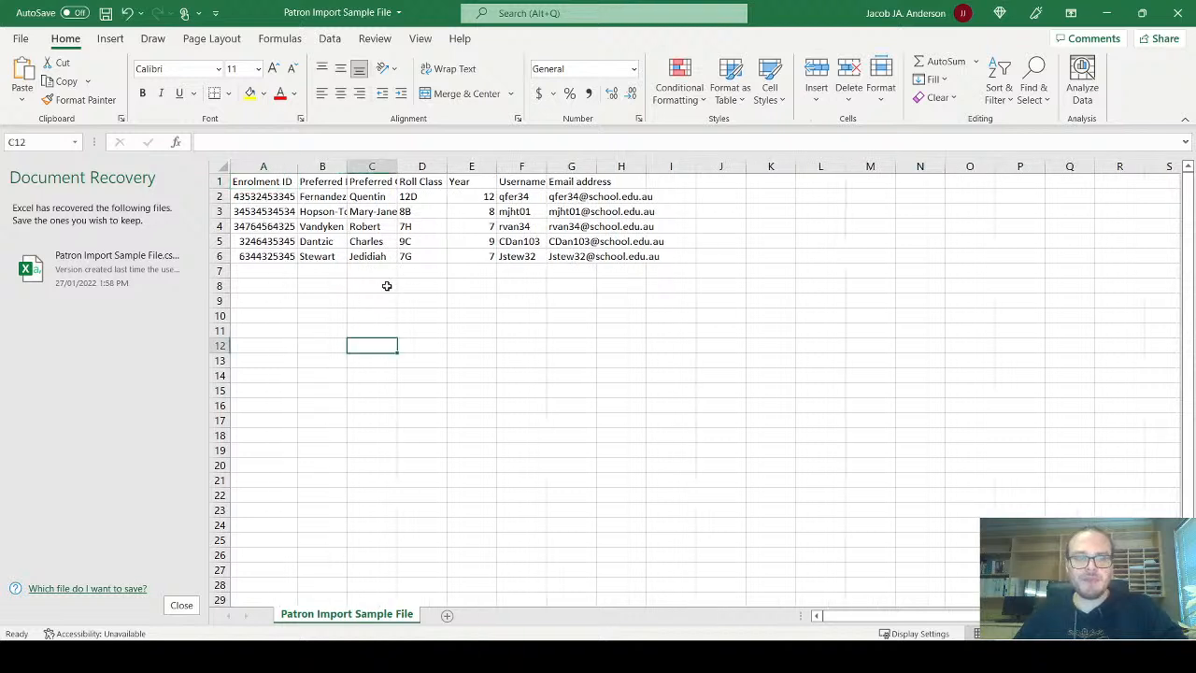
double_click(343, 167)
double_click(459, 166)
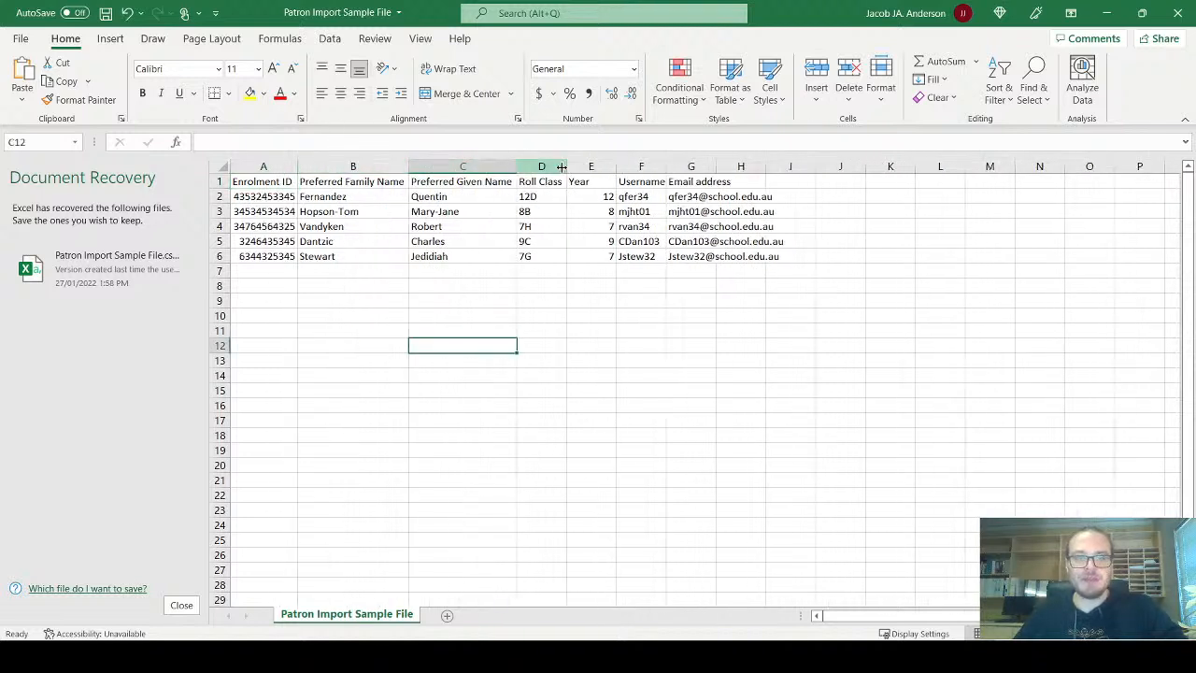
double_click(562, 166)
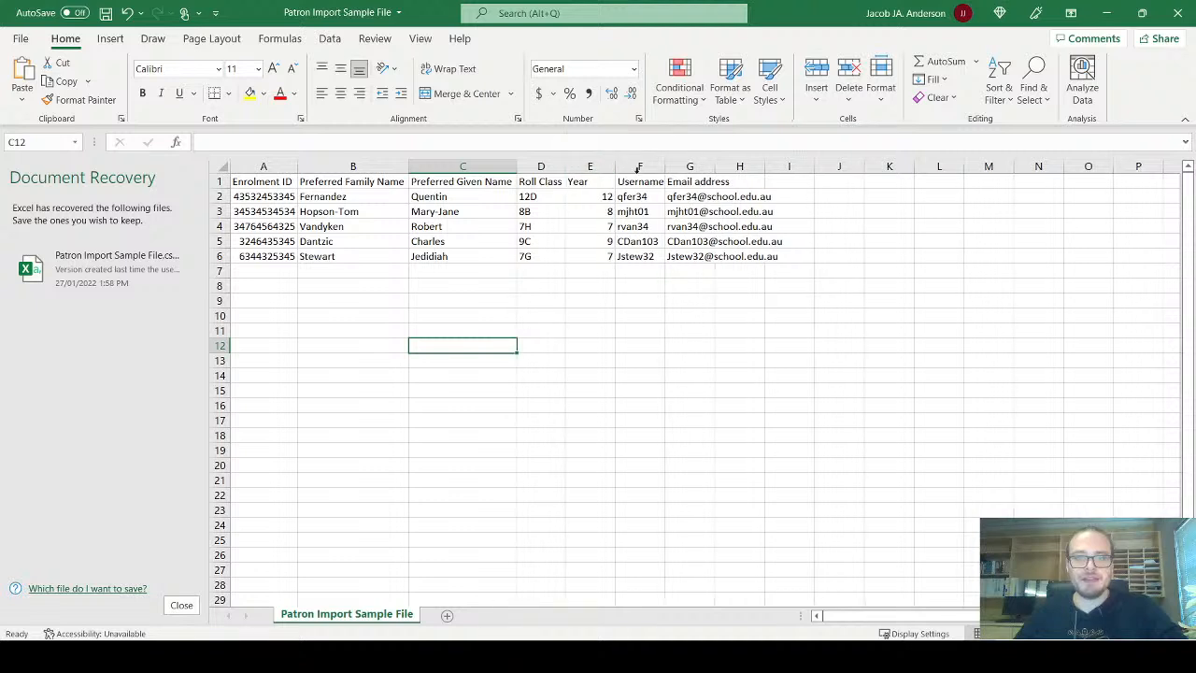
double_click(715, 168)
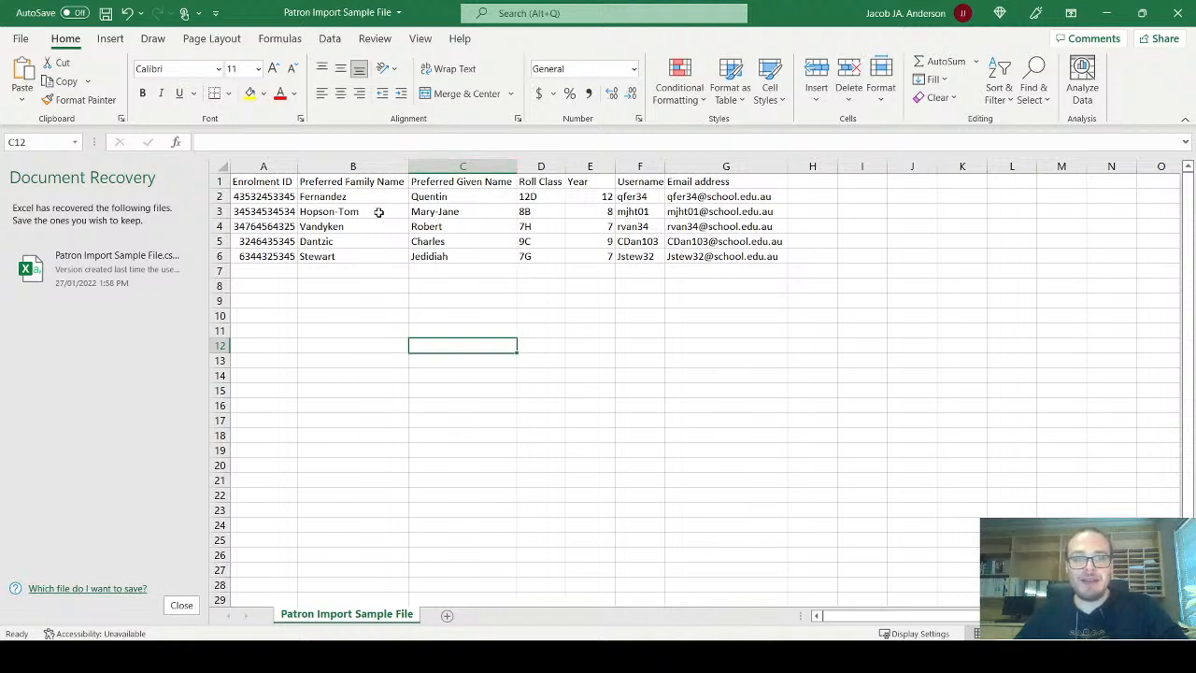
Step: Review the sample file's column headings, from Enrolment ID and the preferred names across to Username and Email address
click(264, 180)
click(356, 182)
click(463, 181)
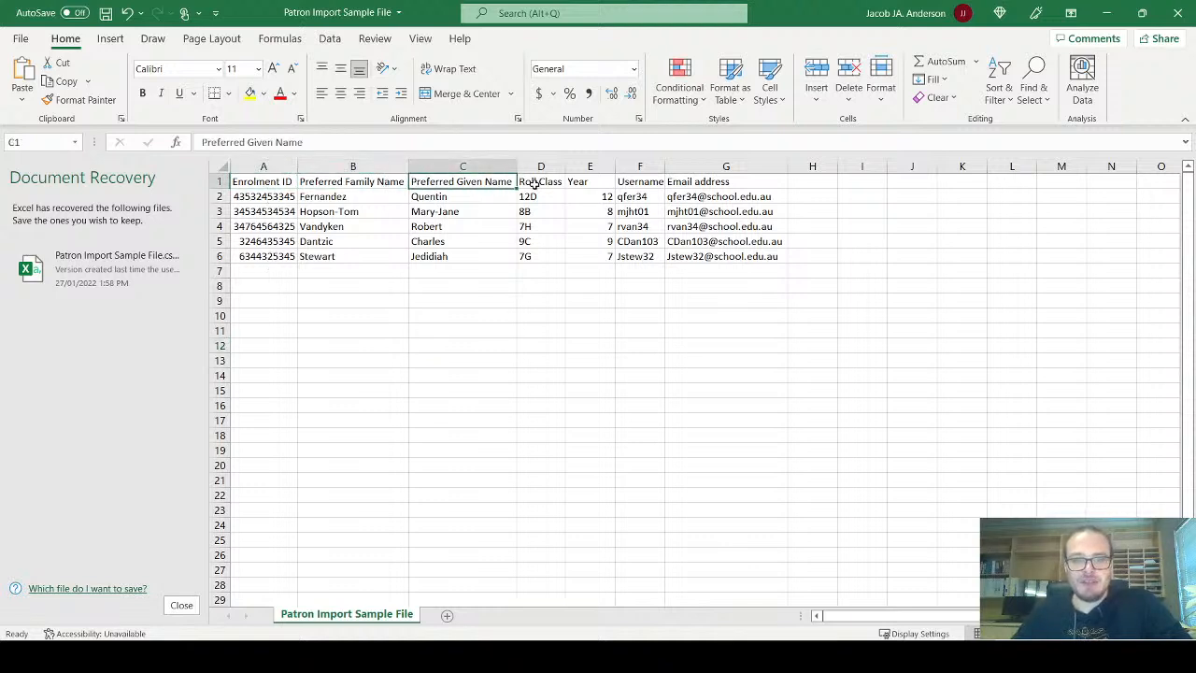
click(603, 183)
click(640, 182)
click(694, 184)
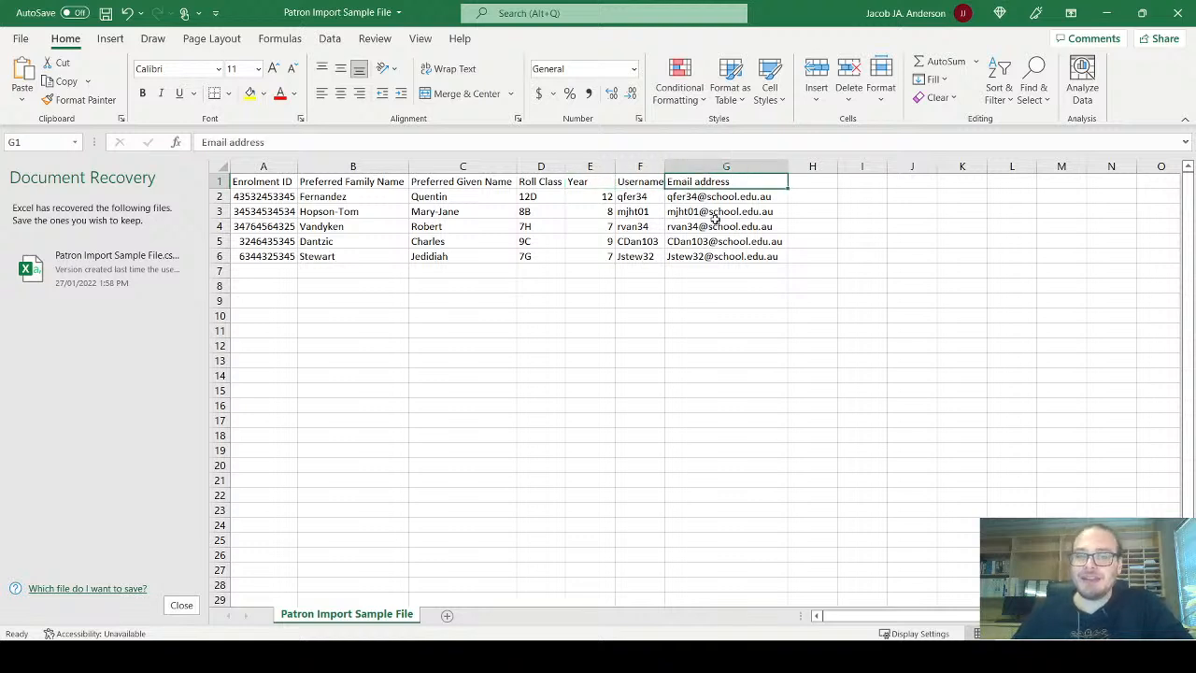
Step: Return to the Smart Patron Import page and toggle the Has Header option off and back on
click(1106, 13)
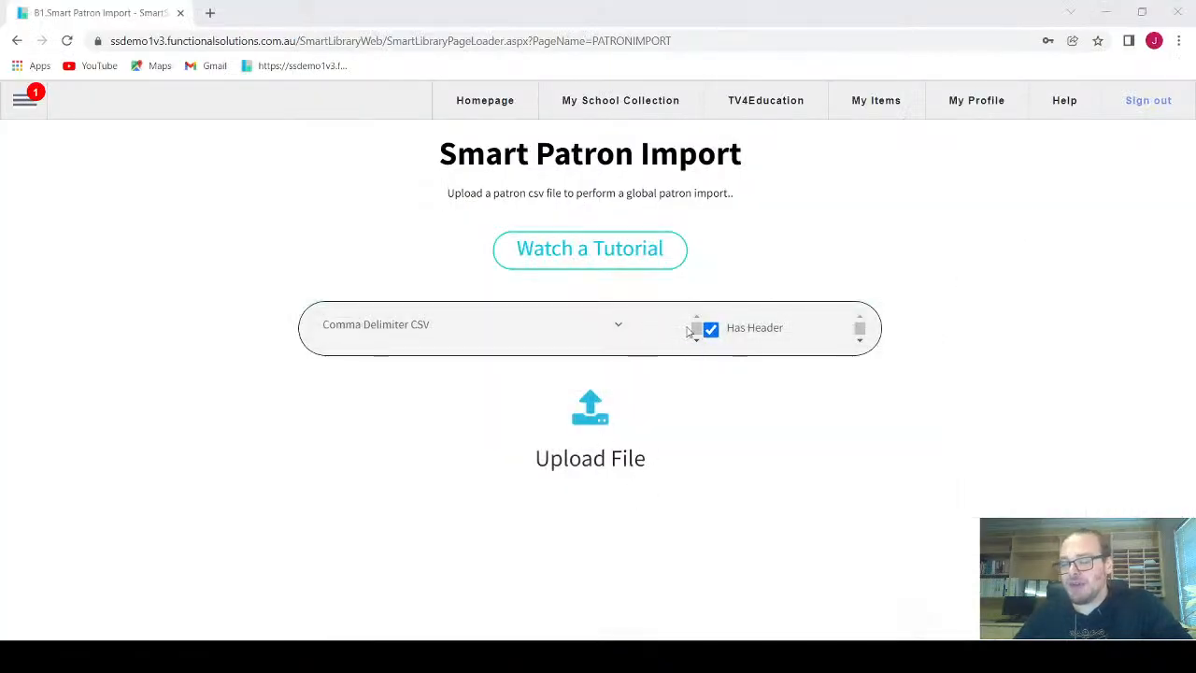
click(715, 333)
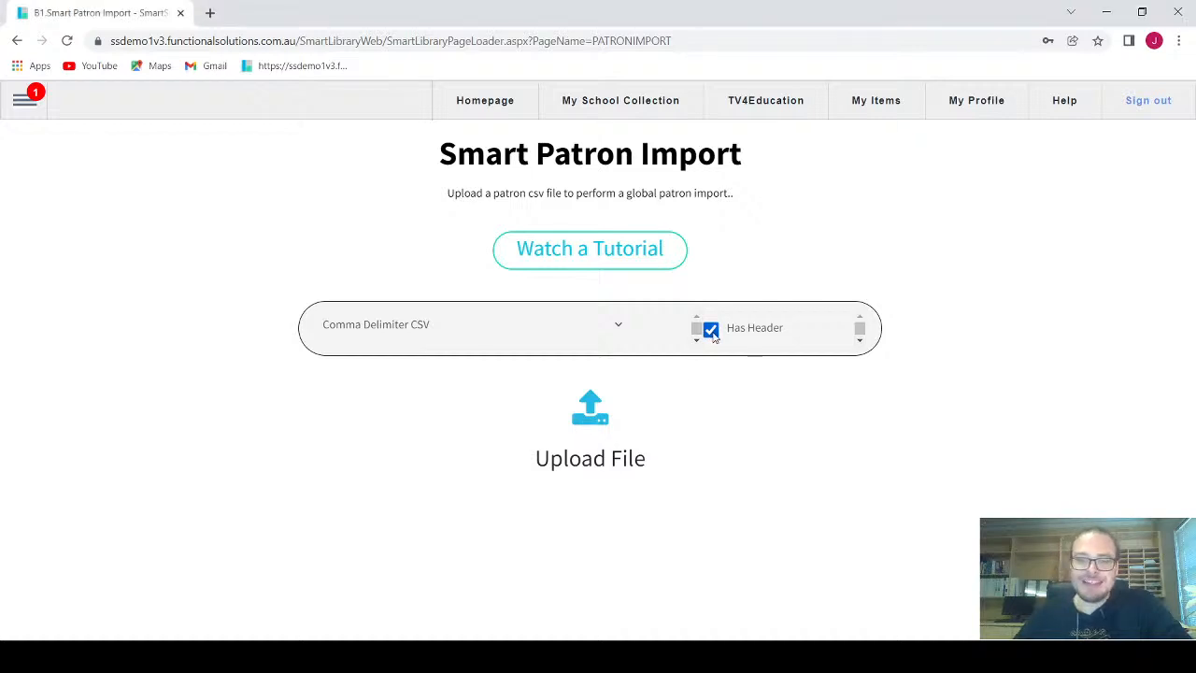
click(715, 333)
Step: Switch back to Excel and examine the header row of the sample file, from Enrolment ID to Email address
click(636, 657)
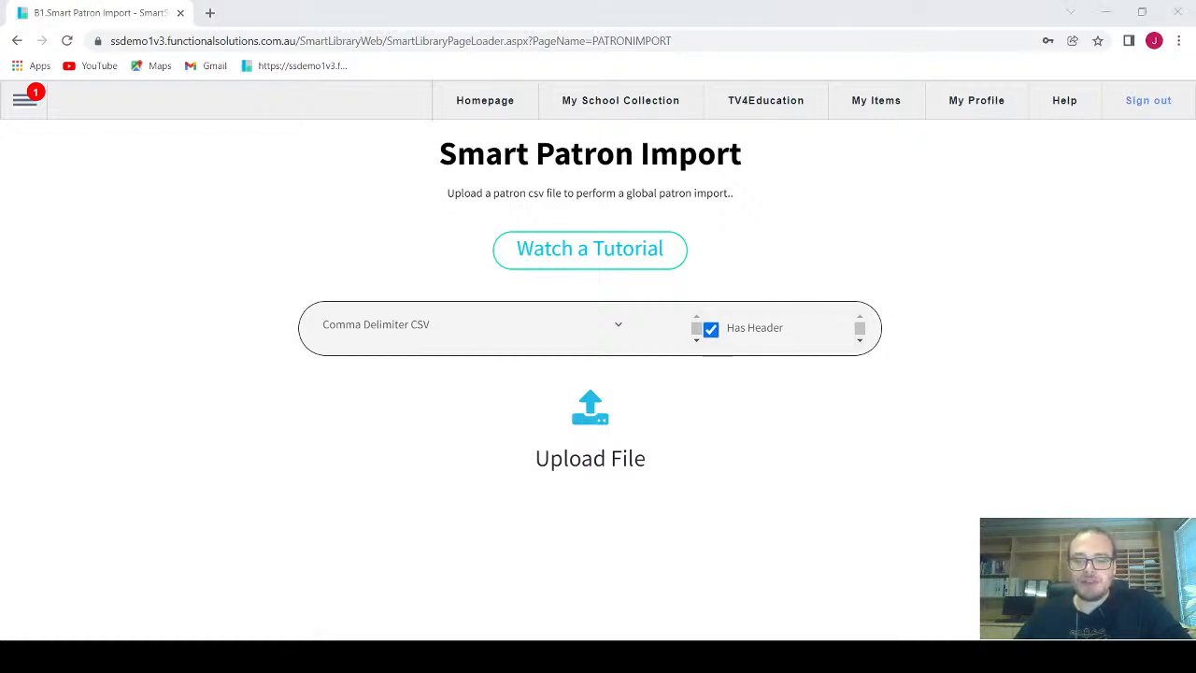
click(284, 184)
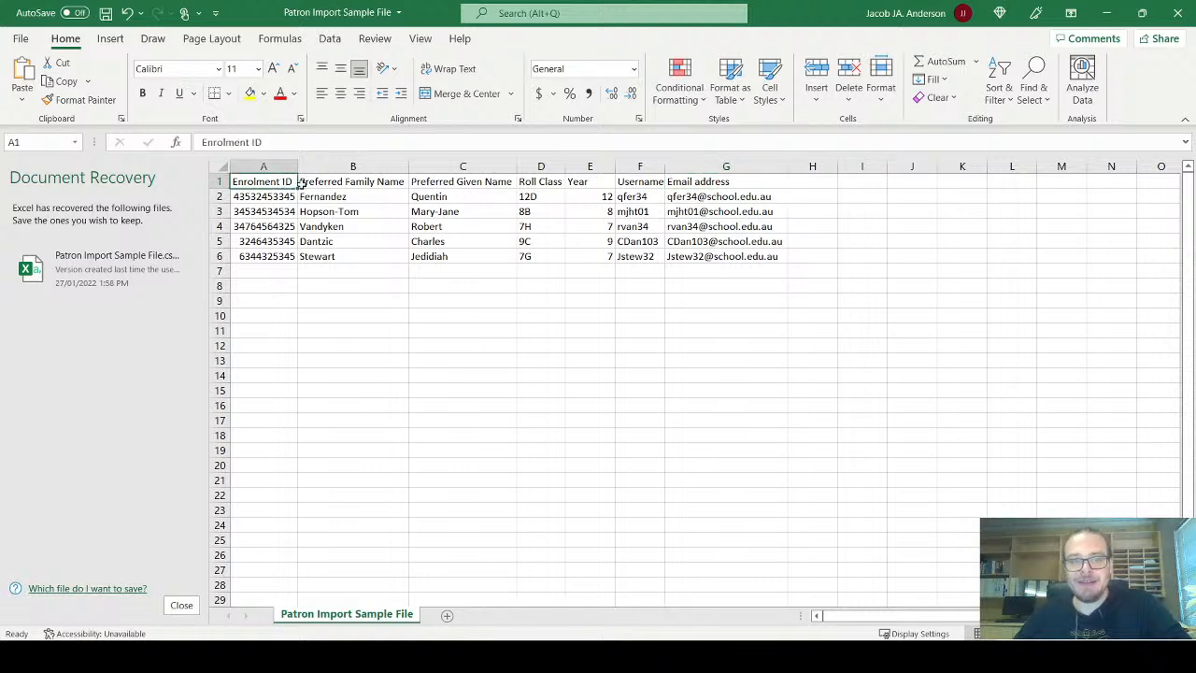
click(328, 182)
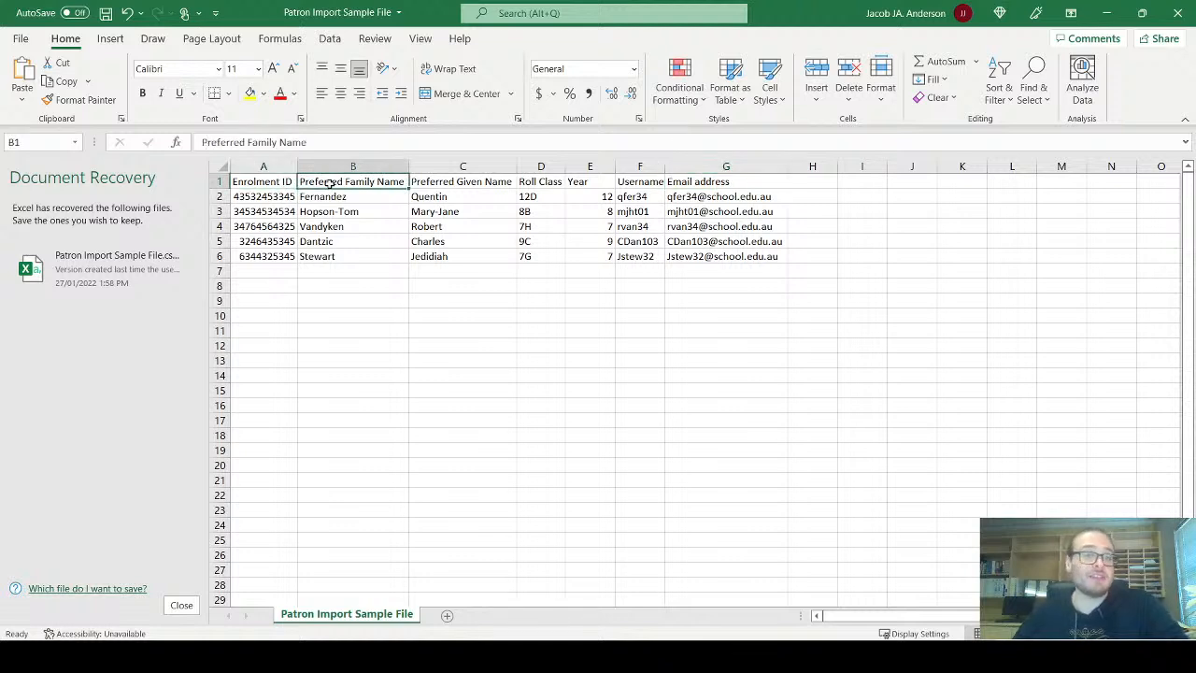
click(441, 184)
click(540, 184)
click(576, 183)
click(646, 182)
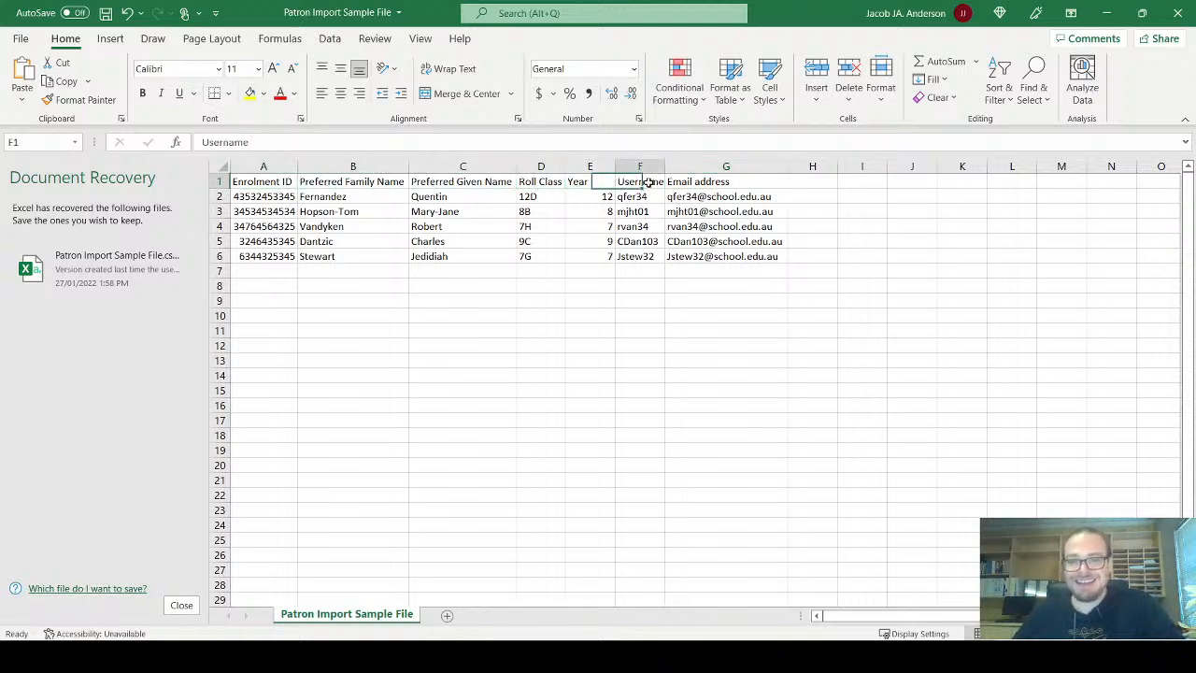
click(669, 182)
click(583, 273)
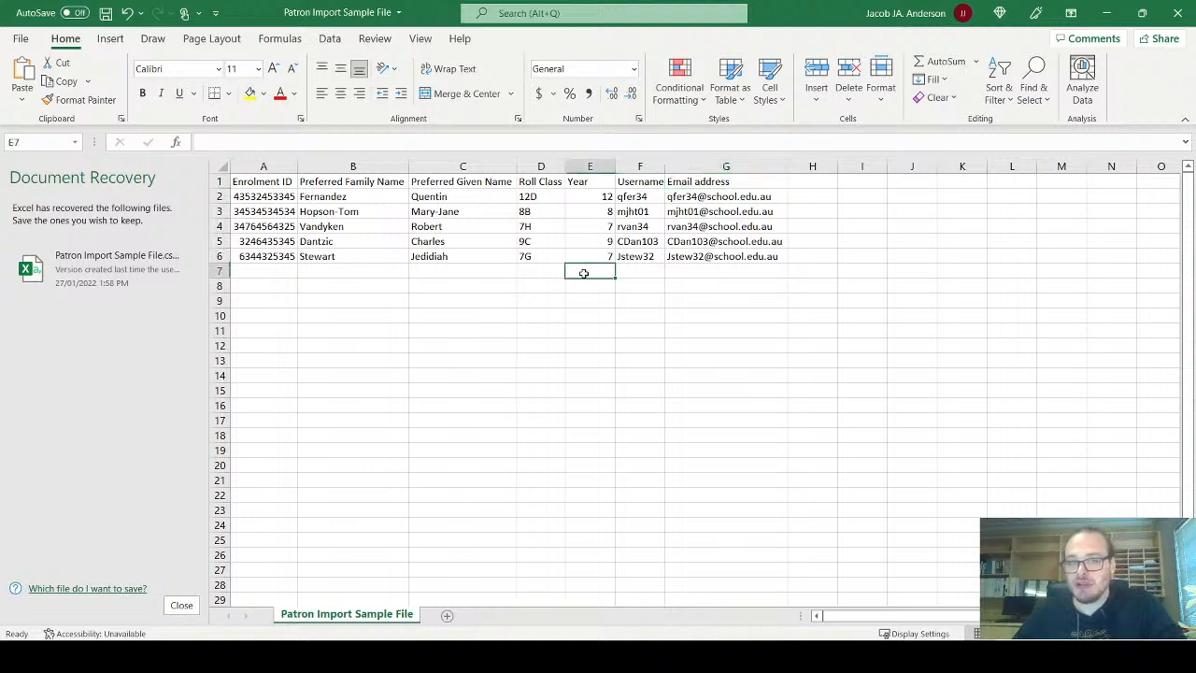
click(290, 183)
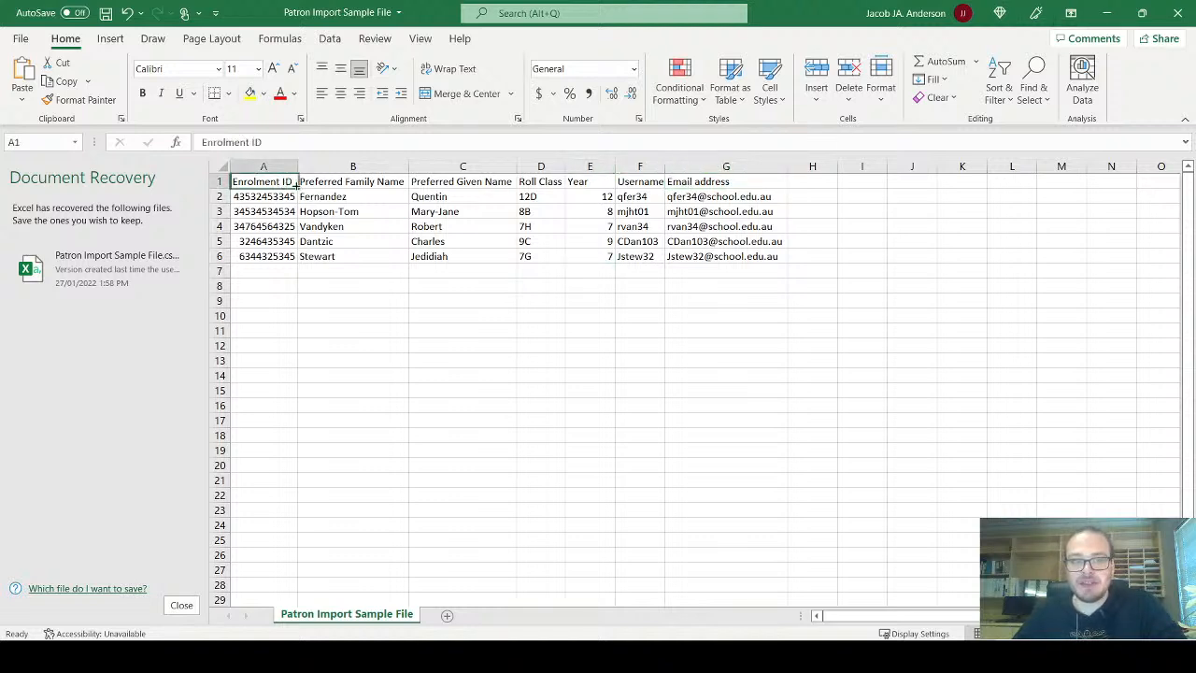
click(397, 183)
click(468, 183)
click(561, 185)
key(Right)
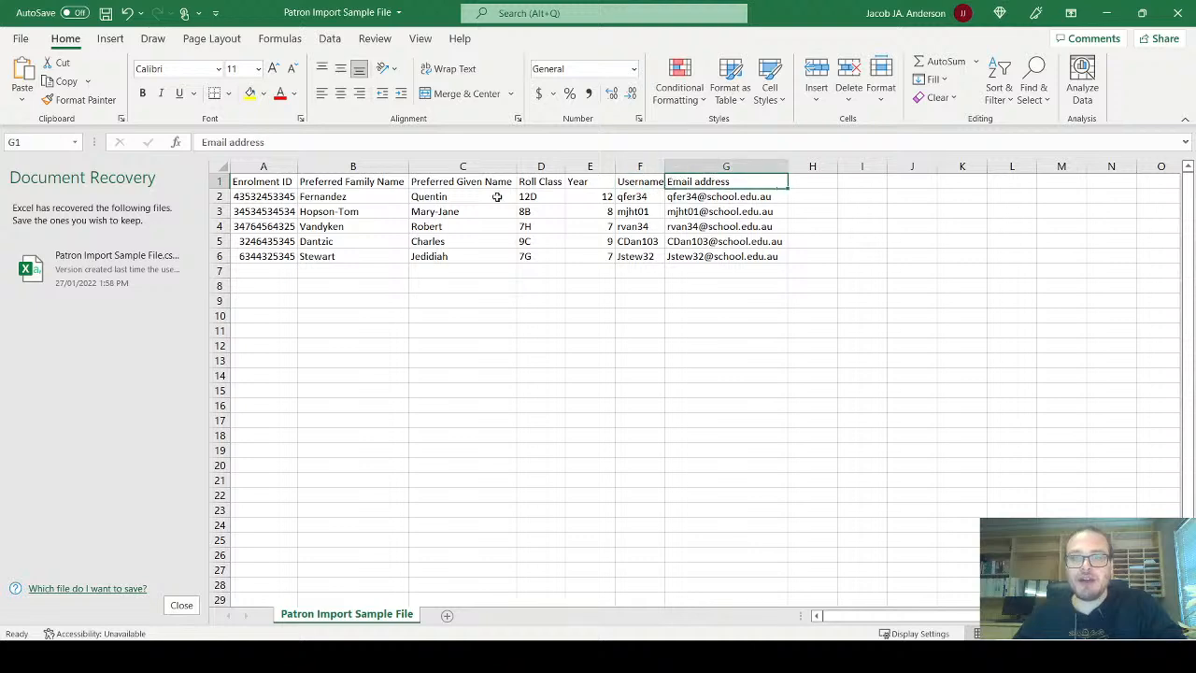
Step: Back in Smart Patron Import, upload the Patron Import Sample File from the Downloads folder
click(1106, 13)
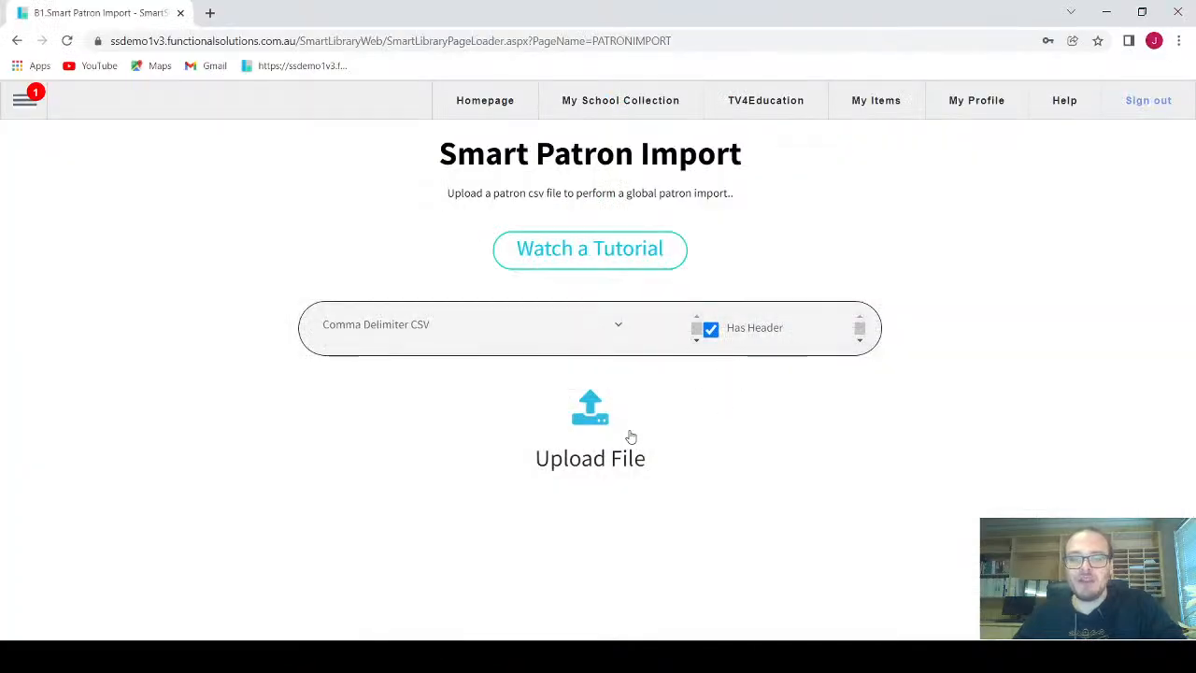
click(700, 420)
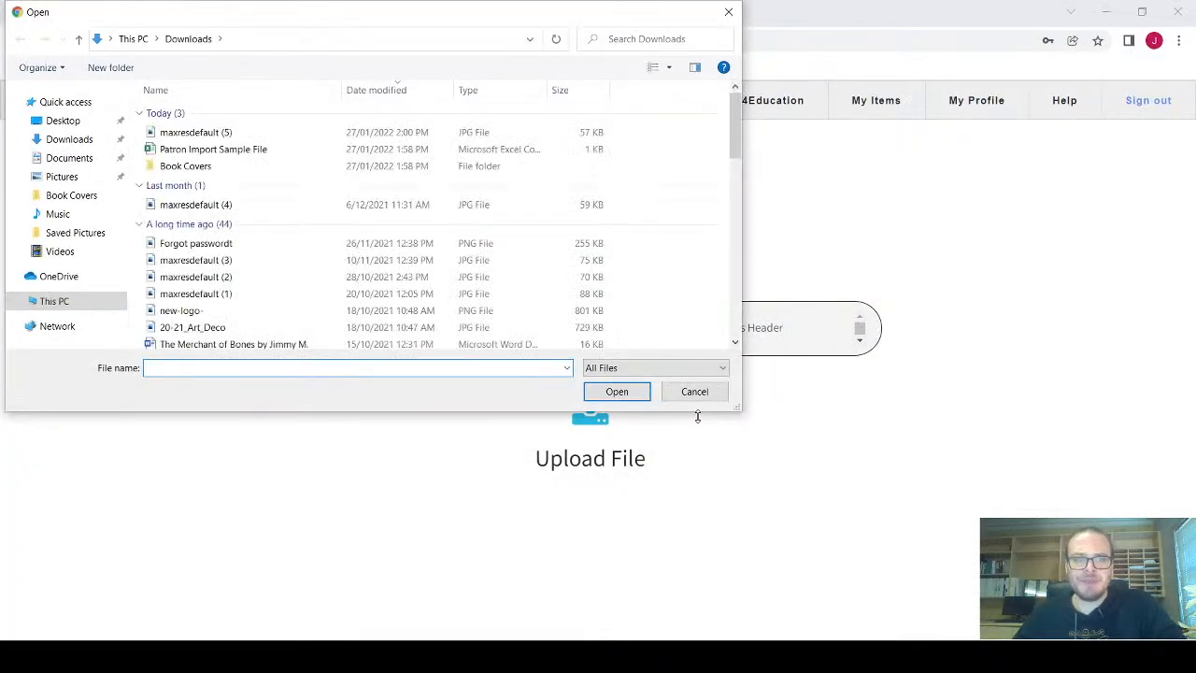
click(222, 150)
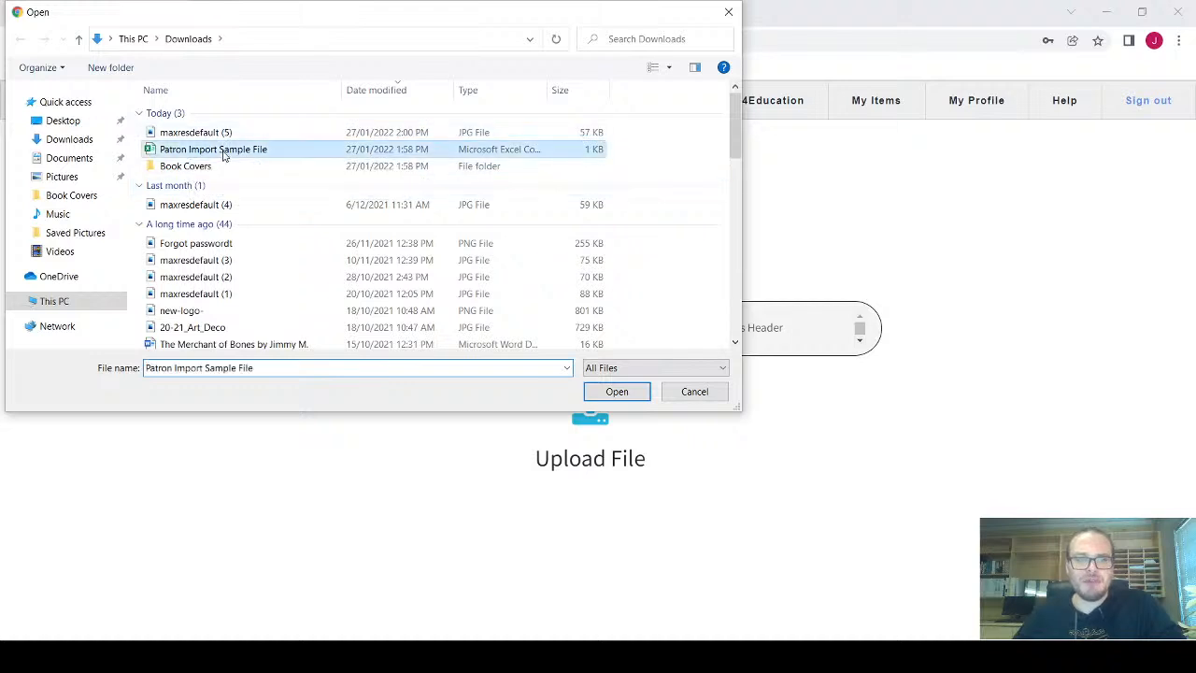
click(616, 391)
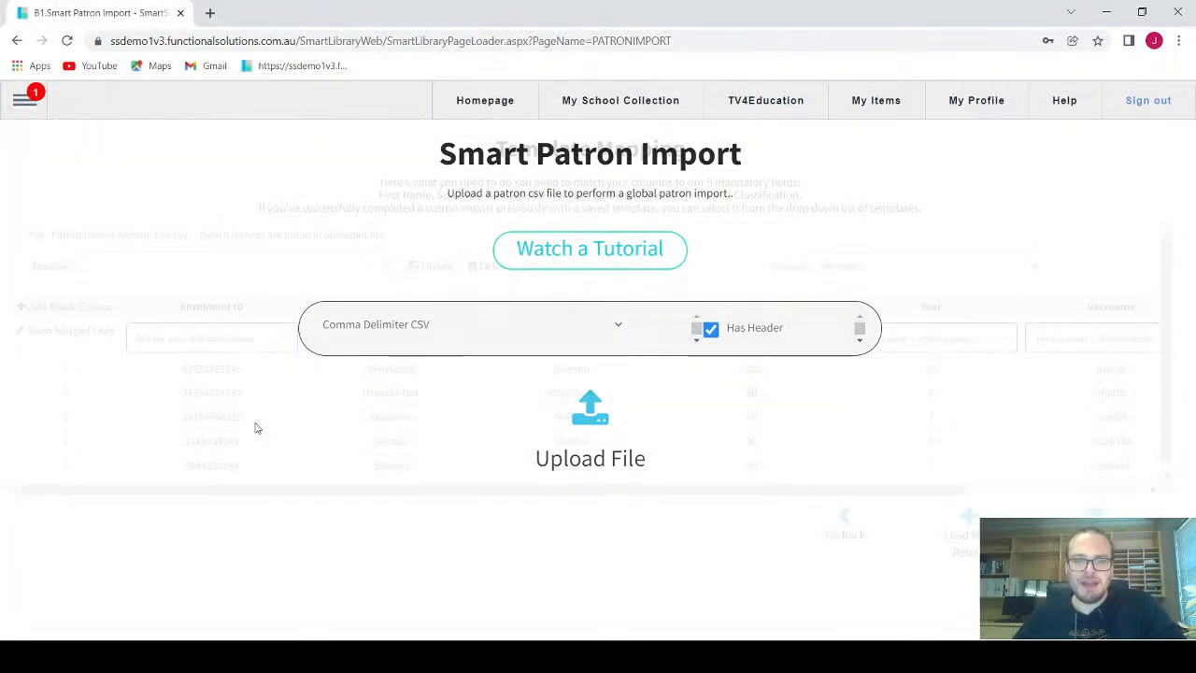
Step: Look over the automatic column mapping and map the Preferred Given Name column to First Name
drag(286, 508, 231, 518)
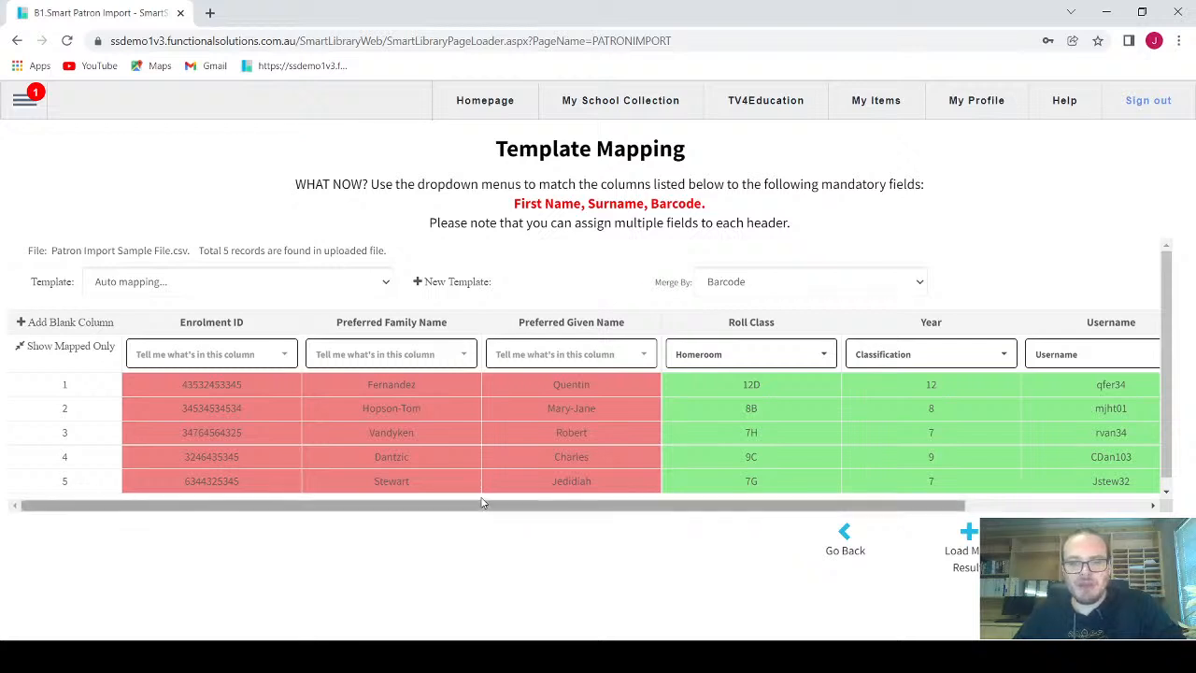
drag(601, 505, 785, 507)
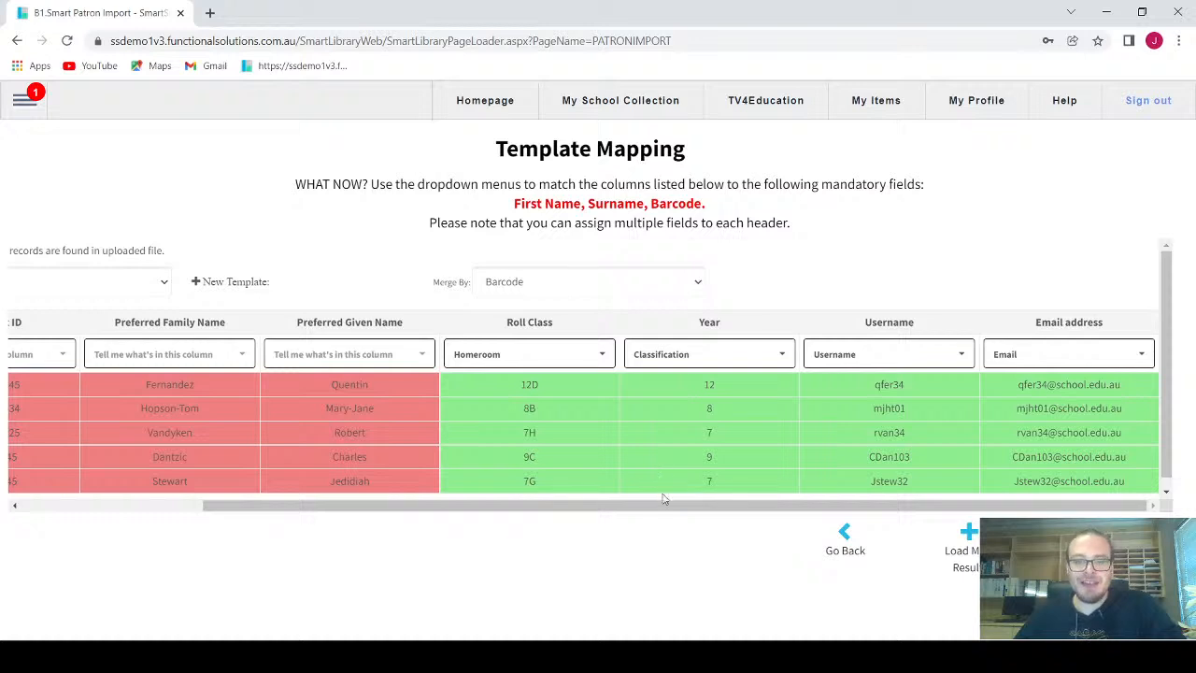
drag(666, 504, 436, 513)
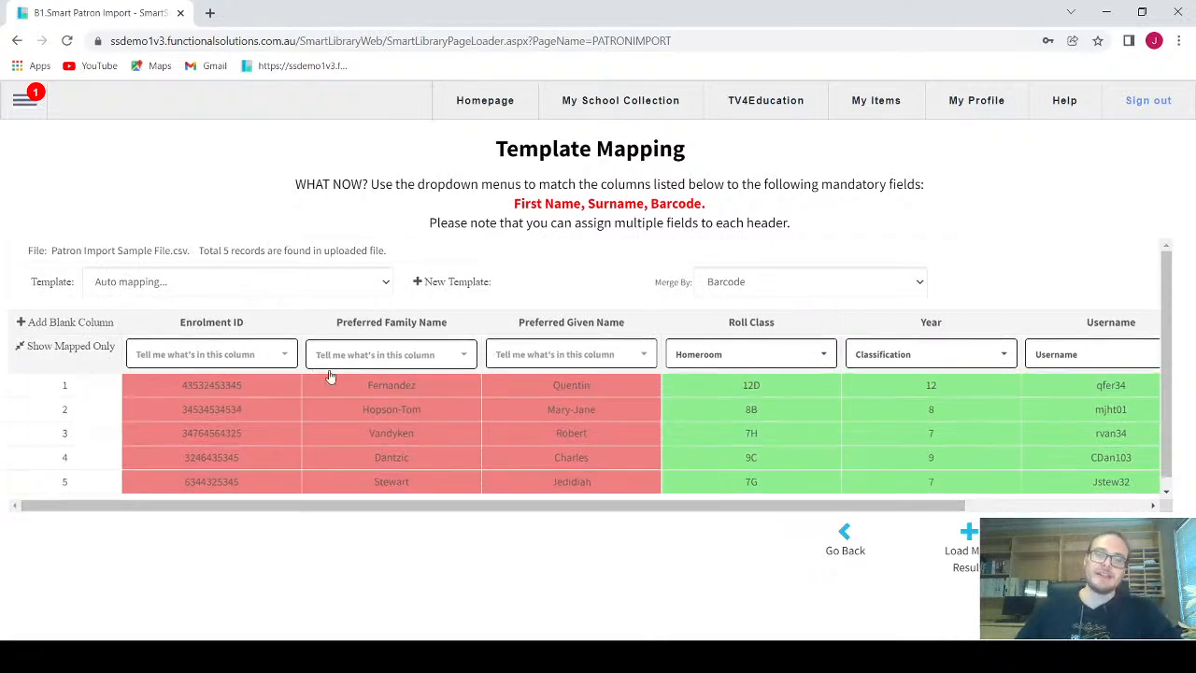
click(643, 361)
scroll(655, 468, down, 2)
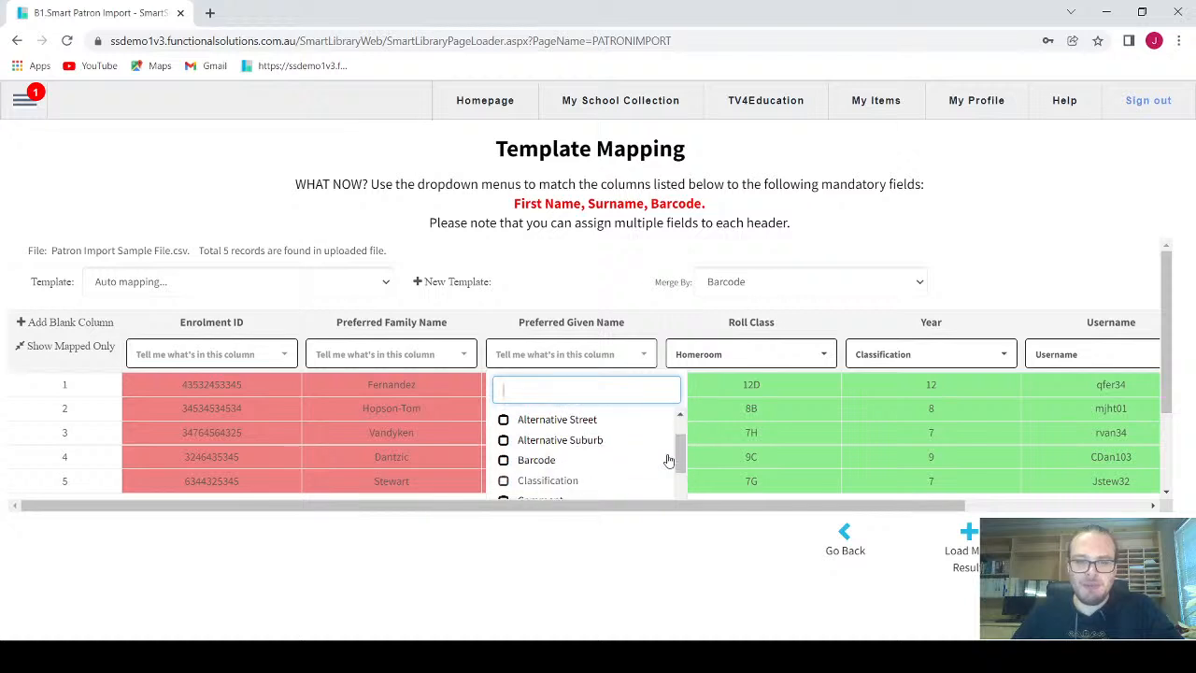
scroll(660, 472, up, 2)
scroll(659, 474, up, 1)
text(first)
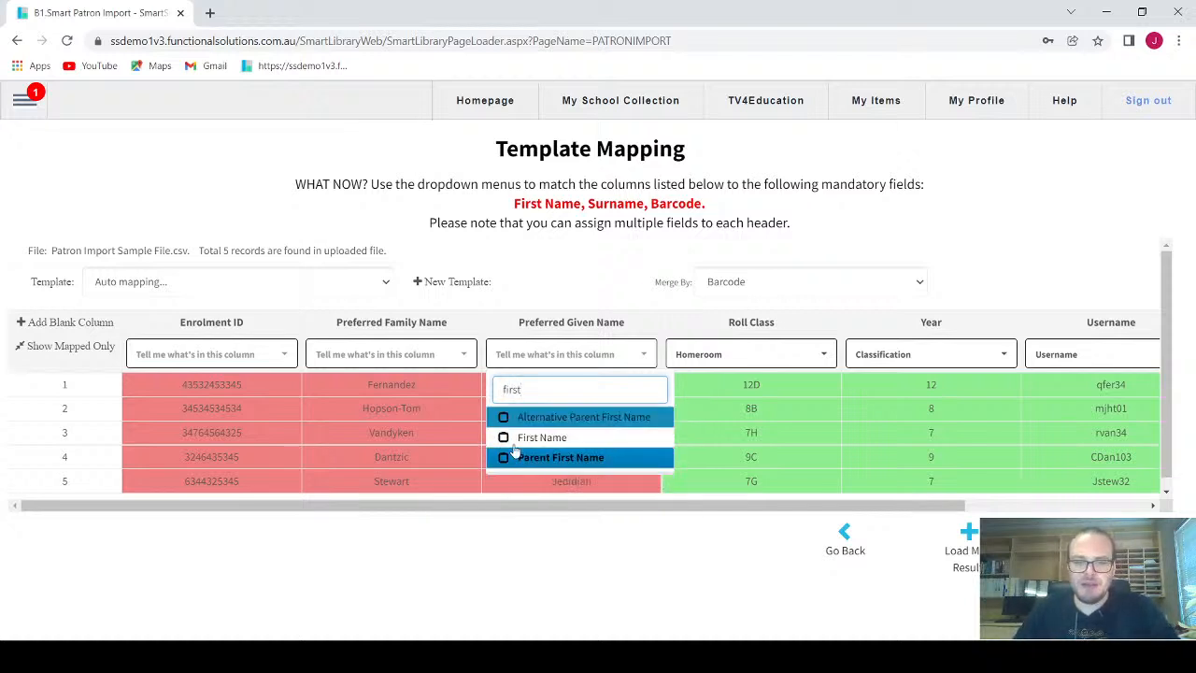
click(541, 438)
click(499, 534)
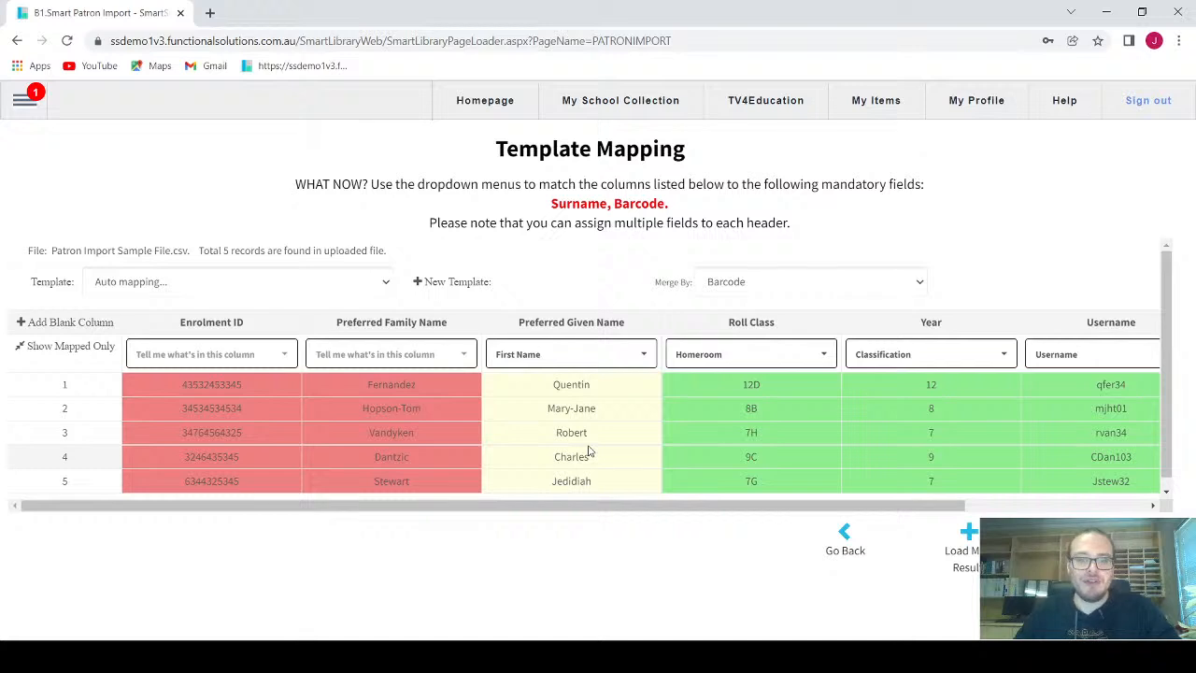
Step: Map the Preferred Family Name column to Surname
click(430, 355)
text(surname)
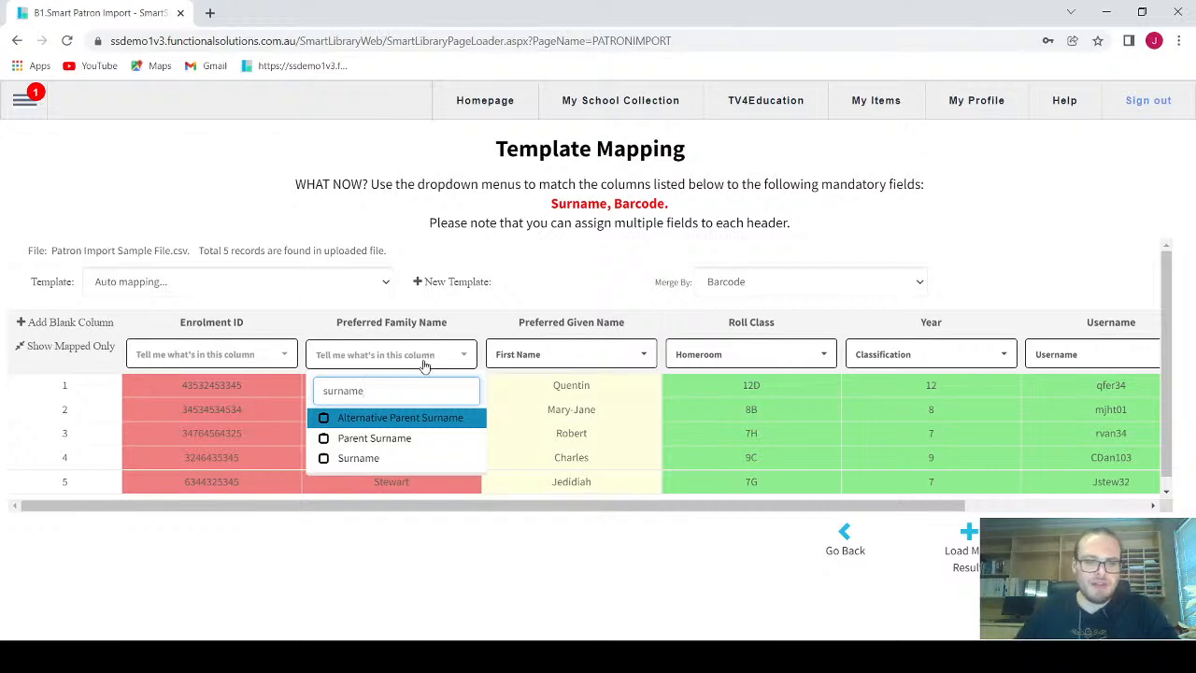
click(323, 458)
click(334, 548)
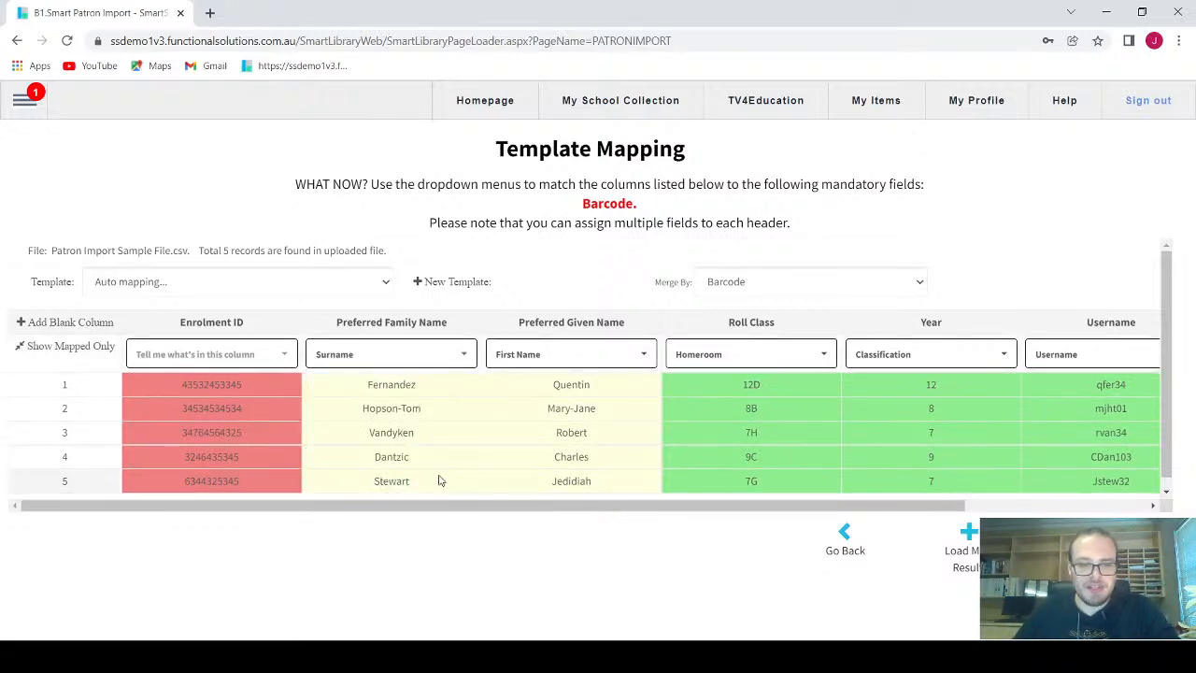
Step: Map the Enrolment ID column to Barcode
click(248, 357)
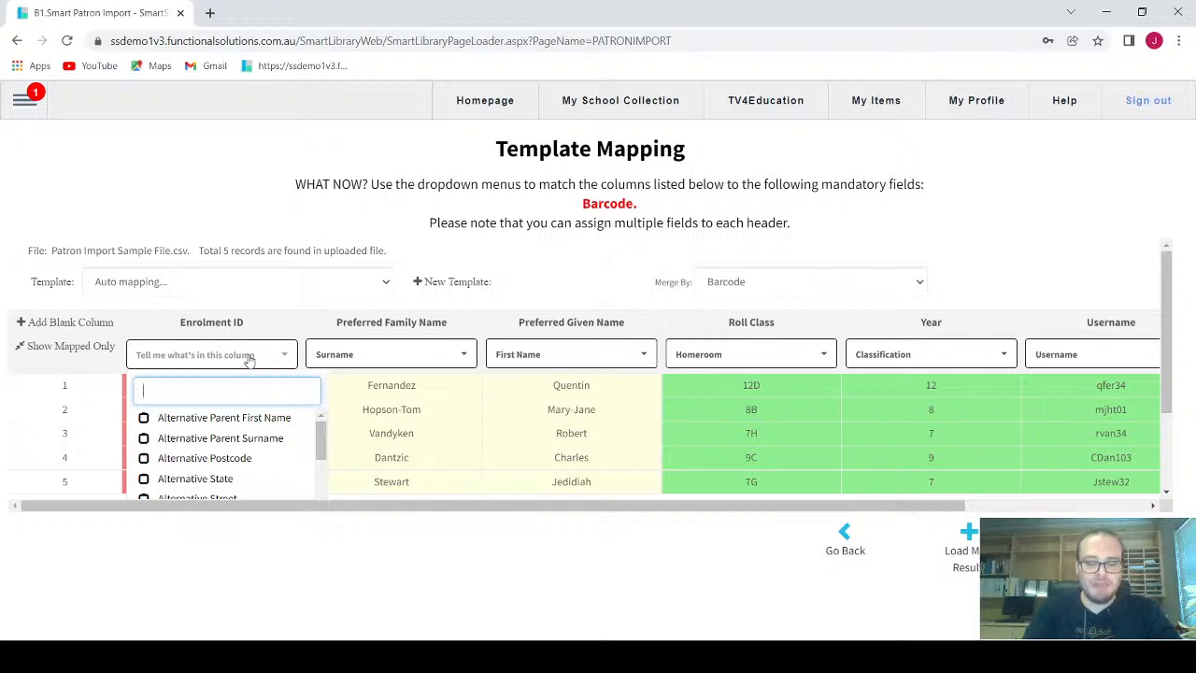
text(bar)
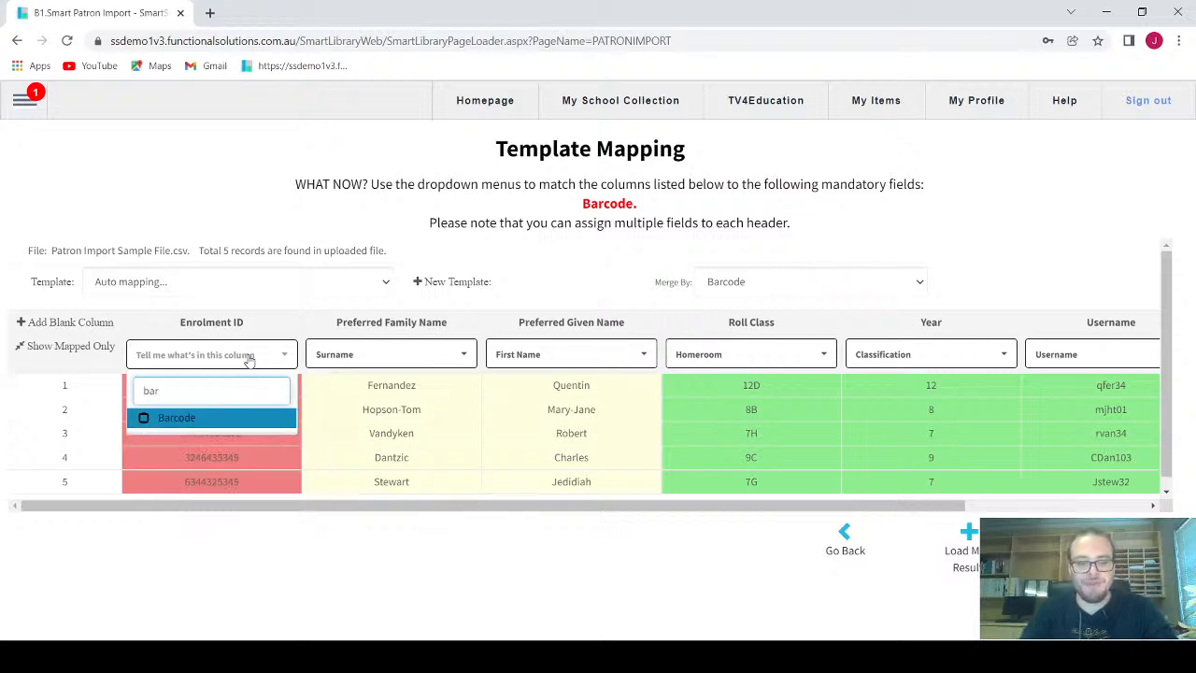
text(code)
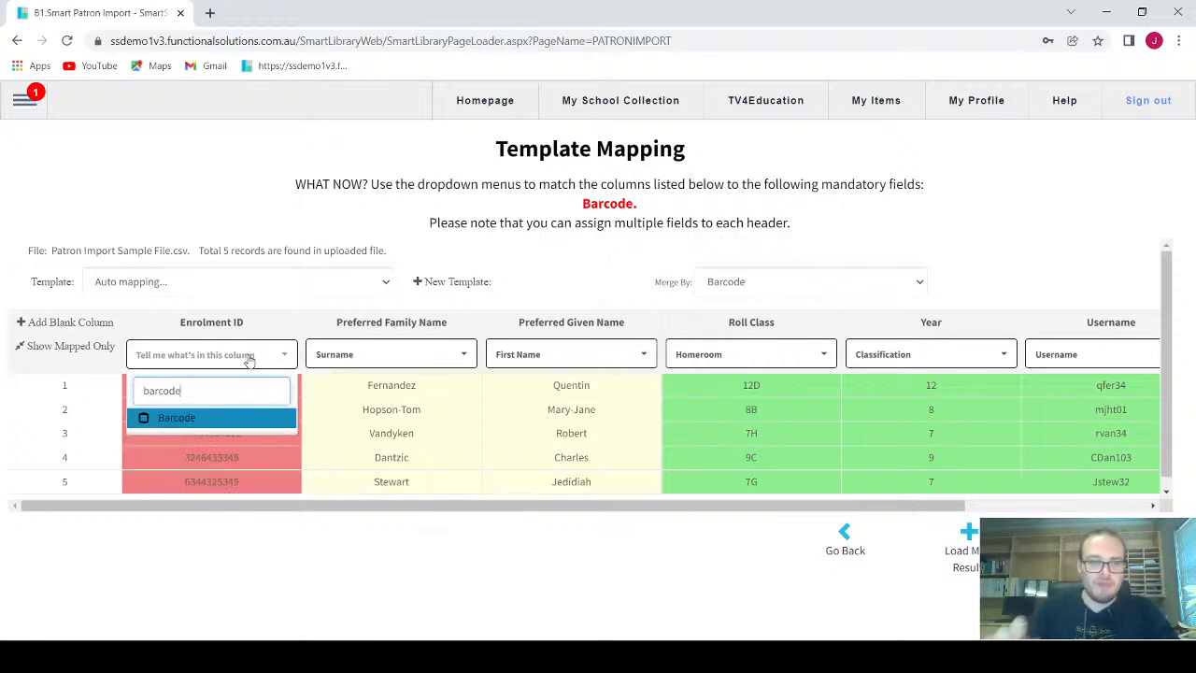
click(144, 419)
click(245, 554)
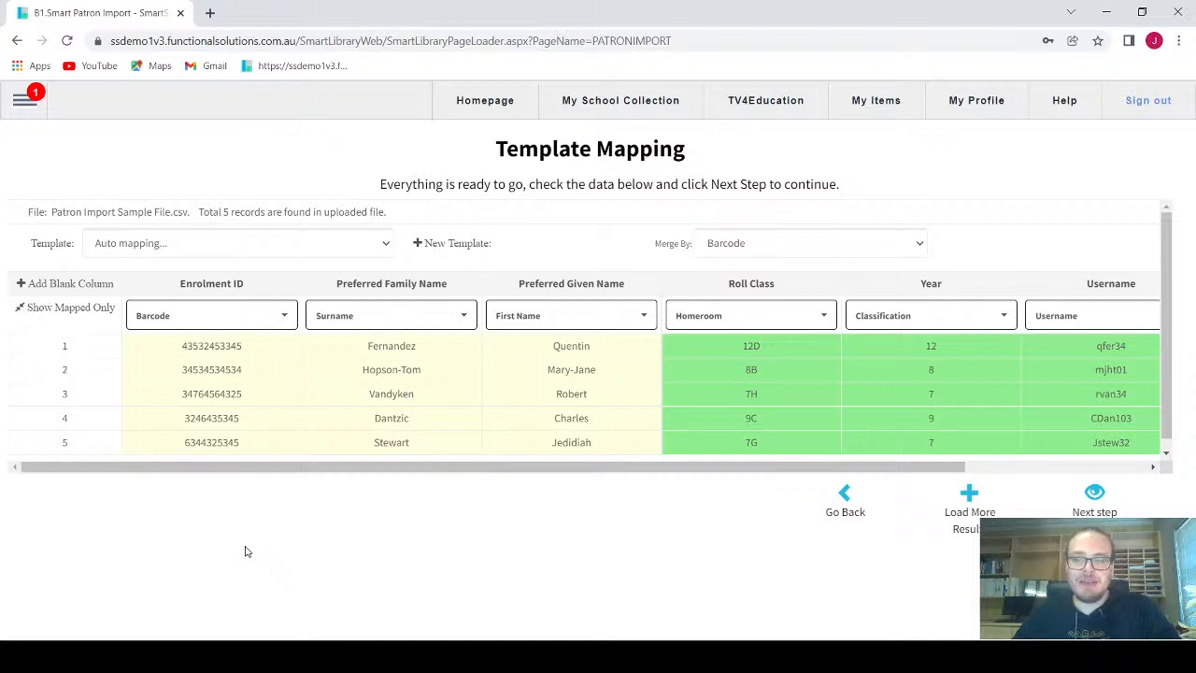
Step: Remove the Barcode mapping from the Enrolment ID column
drag(283, 468, 270, 446)
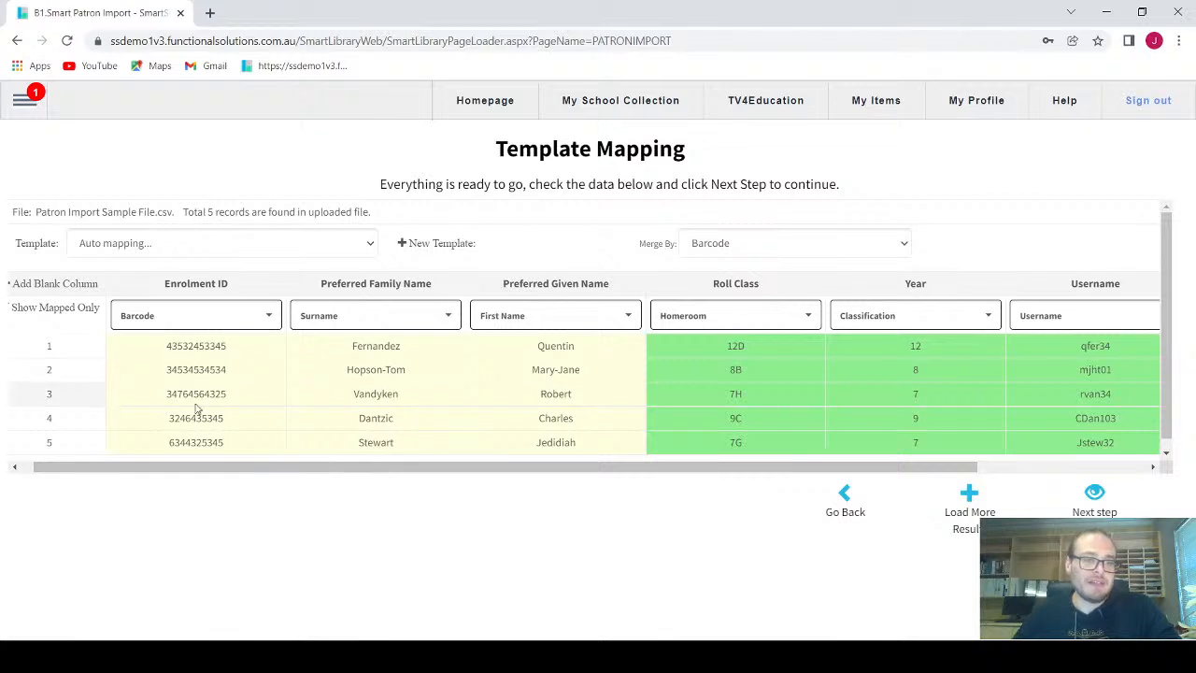
drag(218, 472, 223, 468)
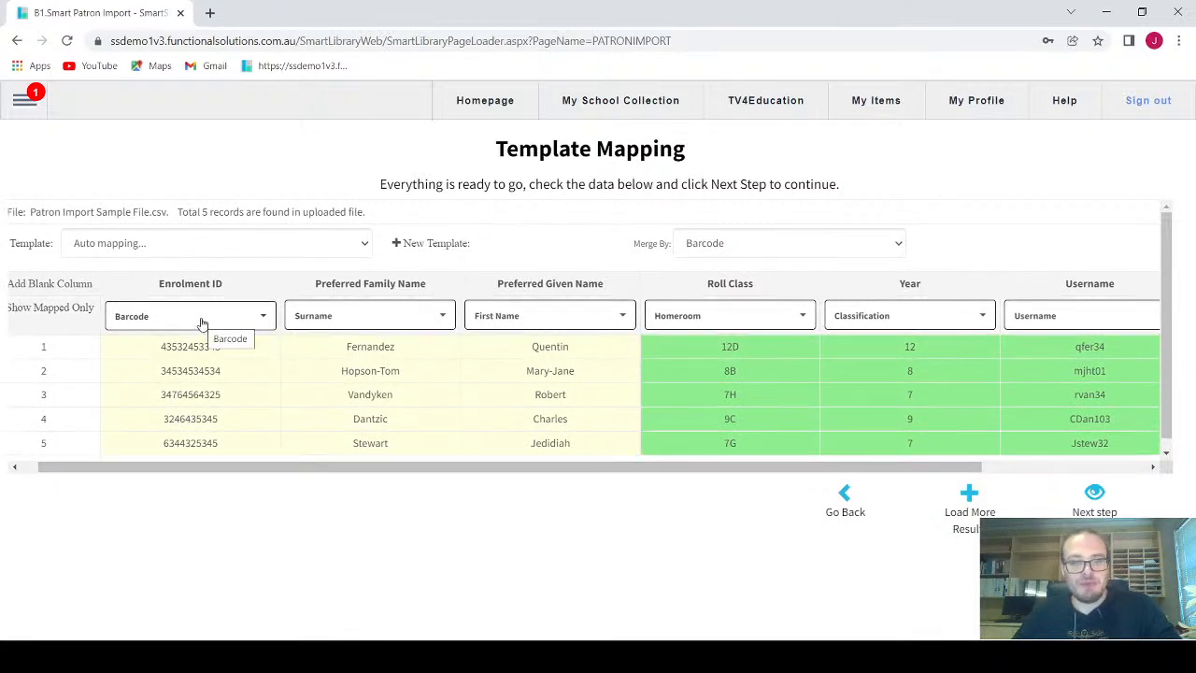
click(201, 321)
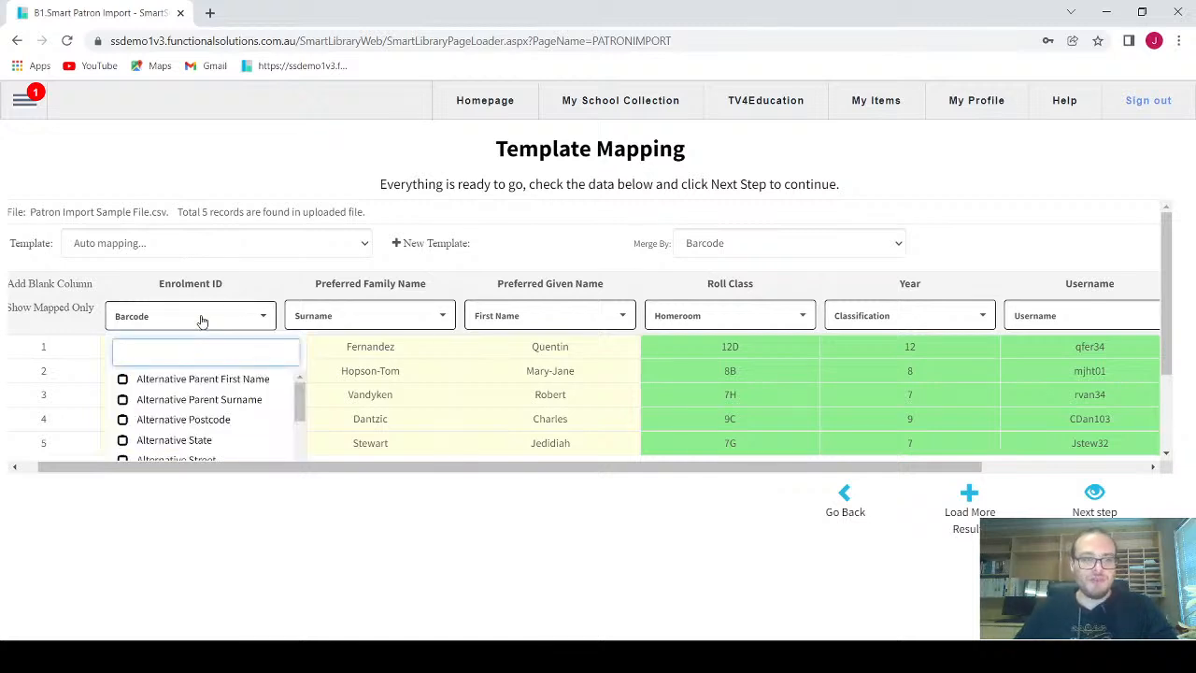
text(barco)
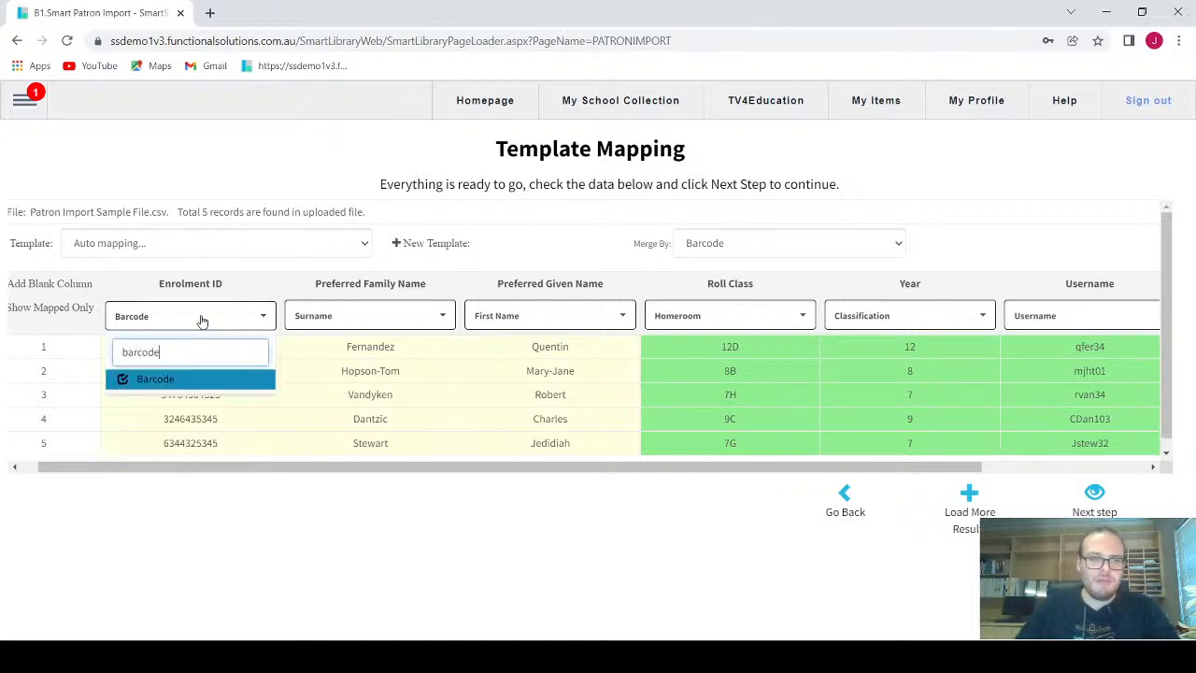
text(de)
click(131, 379)
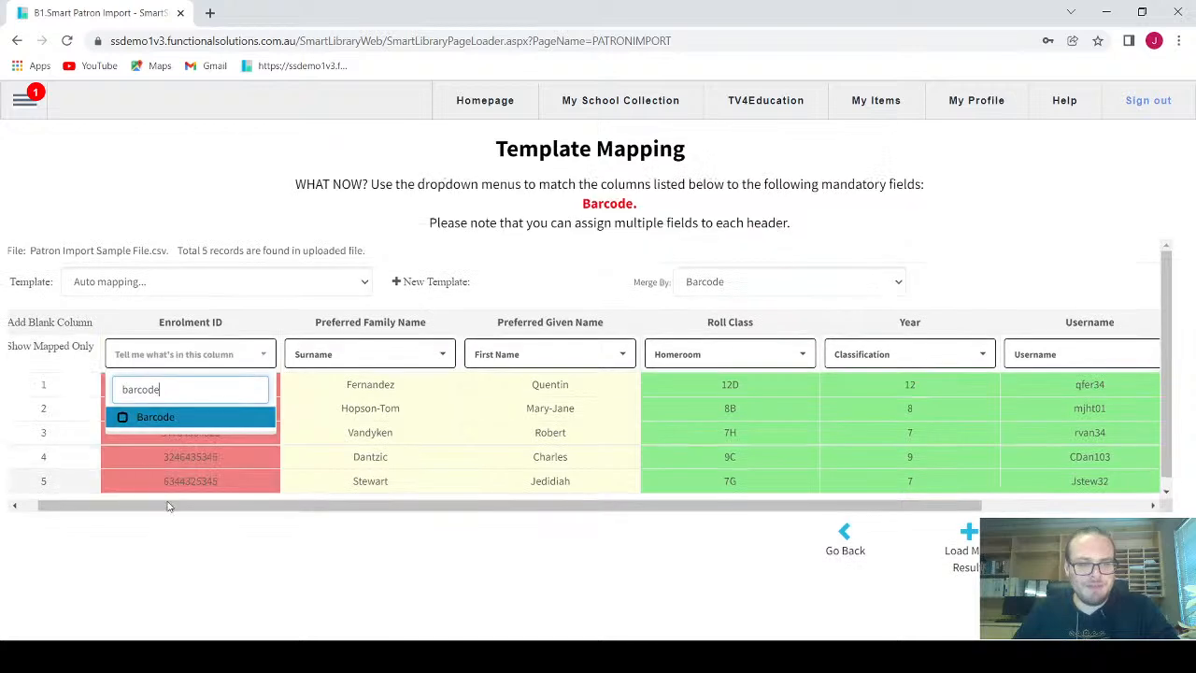
click(229, 521)
Step: Add Barcode as a second mapped field on the Email address column, alongside Email
drag(229, 506, 407, 510)
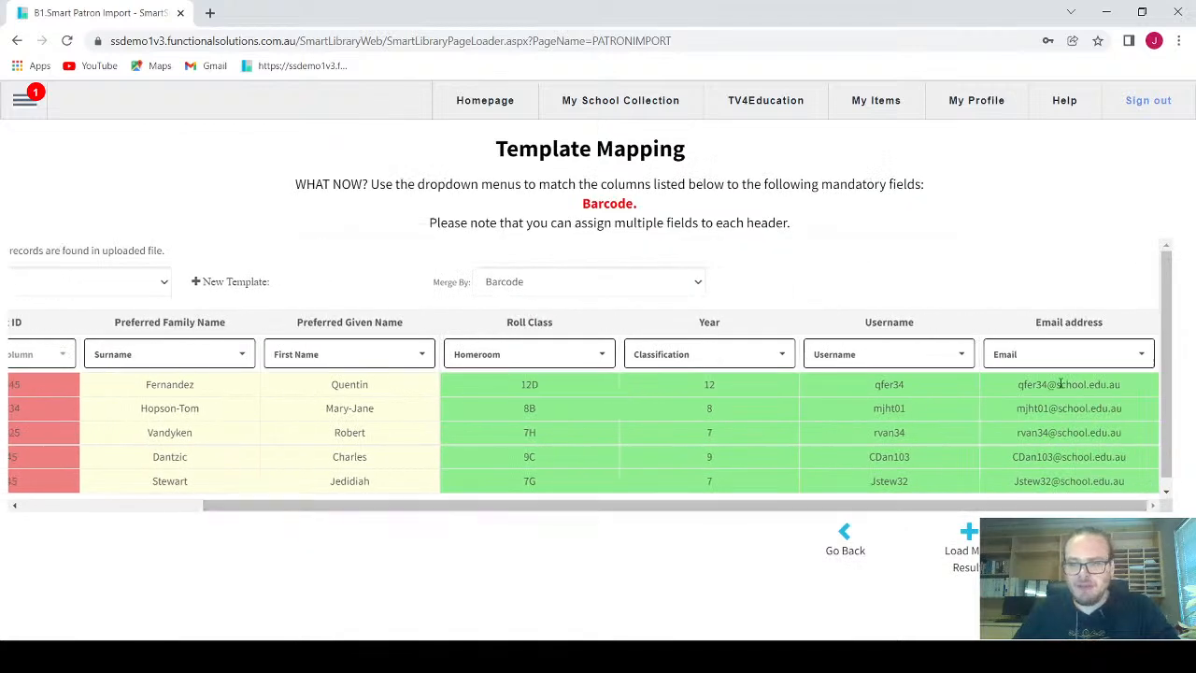
click(1092, 362)
text(bar)
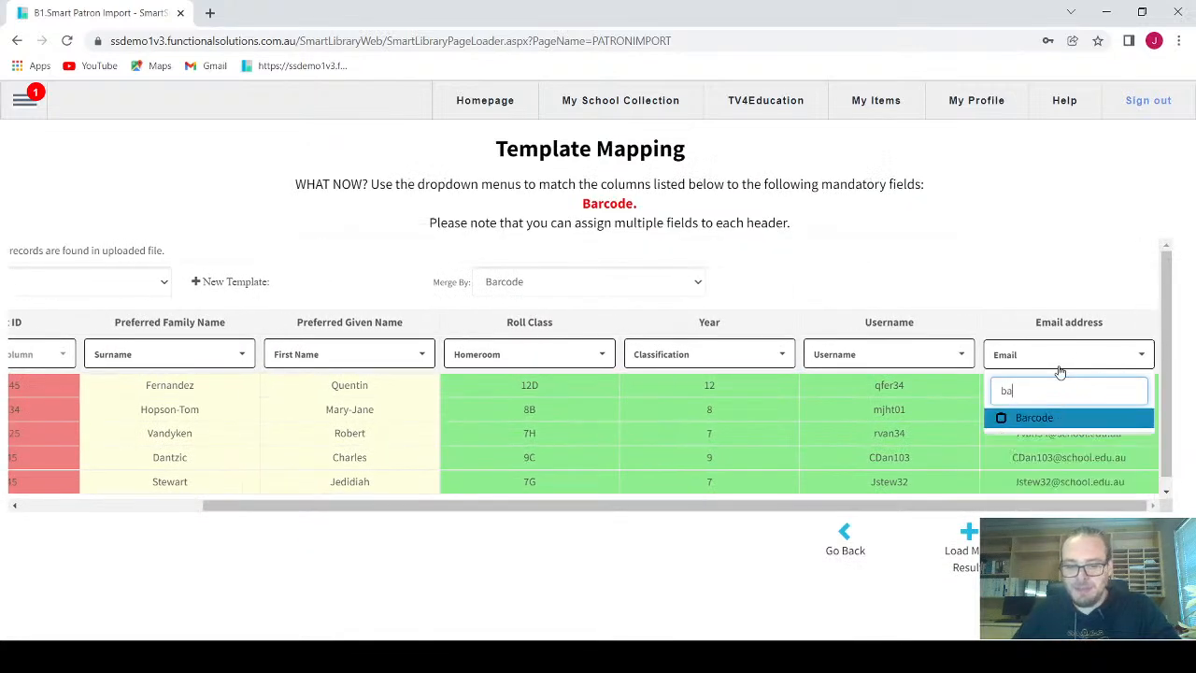
click(1023, 418)
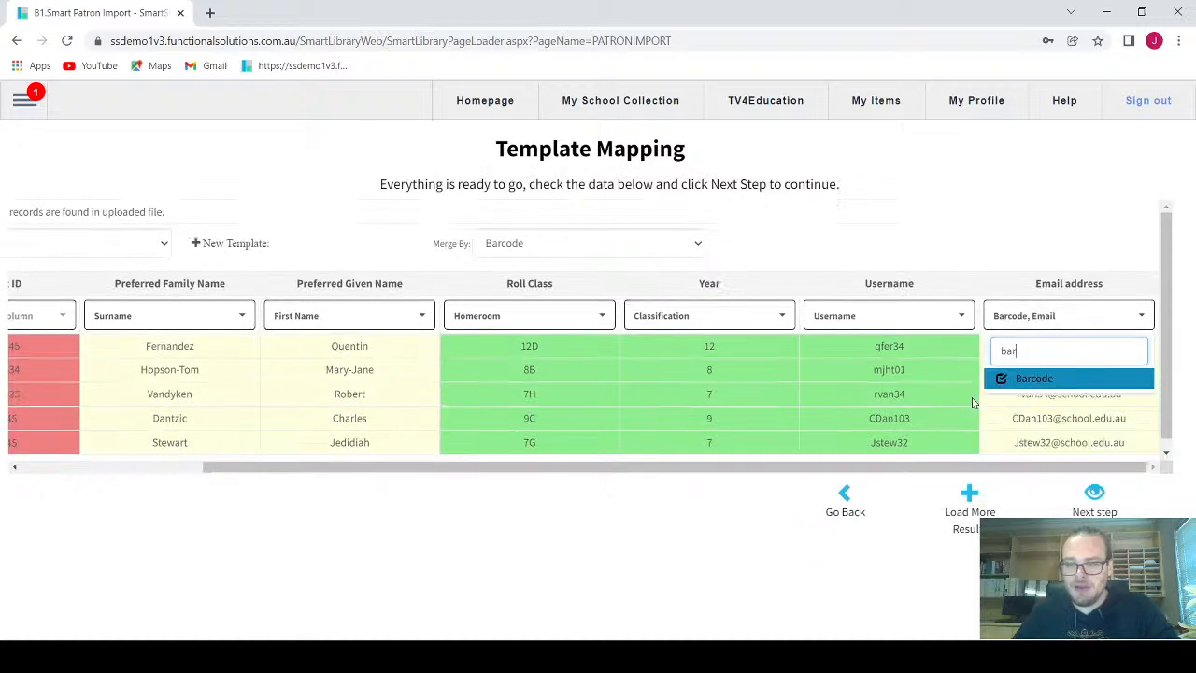
Step: Remove the Barcode mapping from the Email address column
click(742, 534)
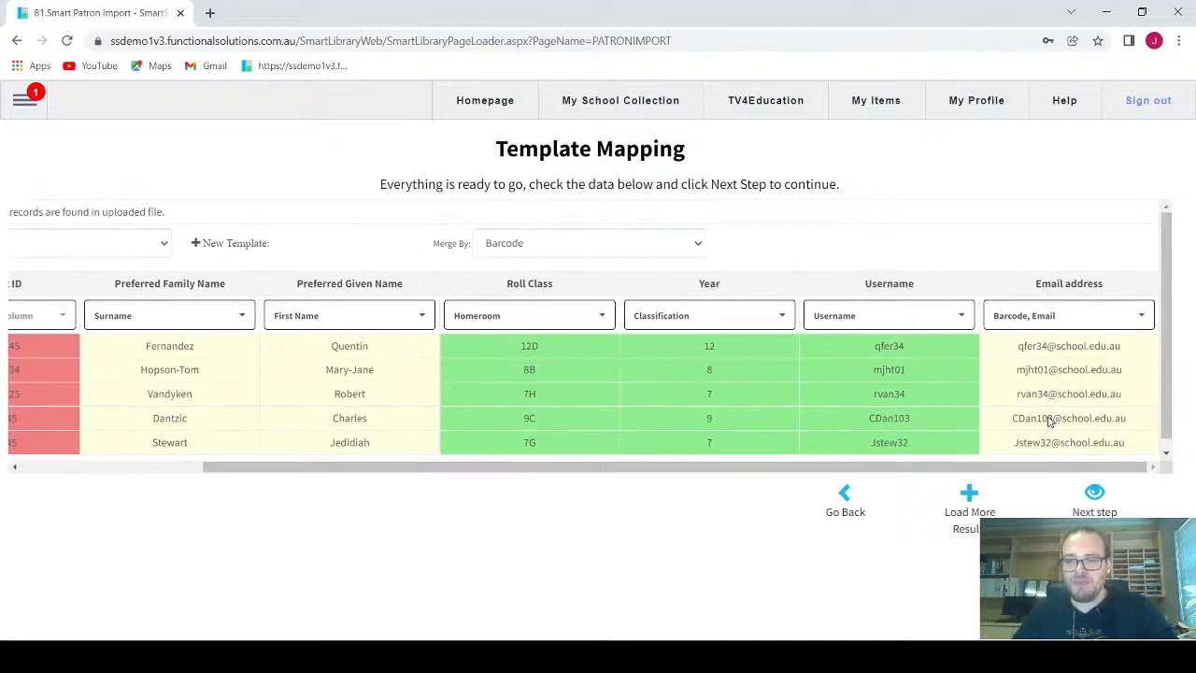
click(1057, 321)
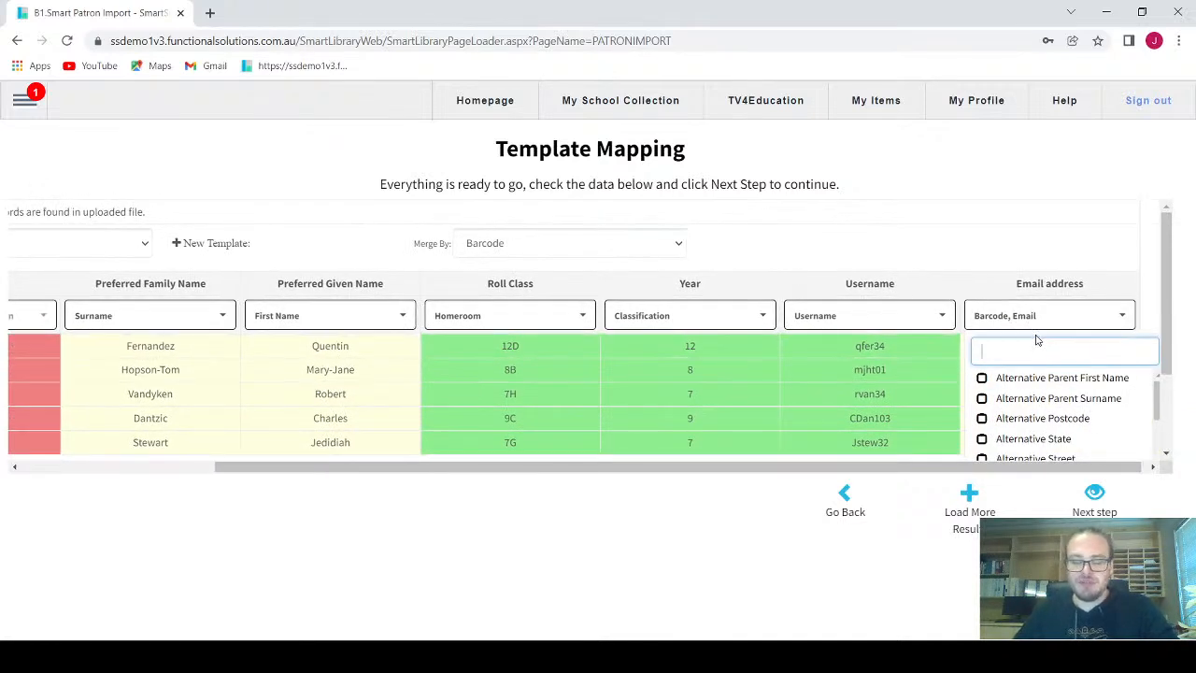
text(barcode)
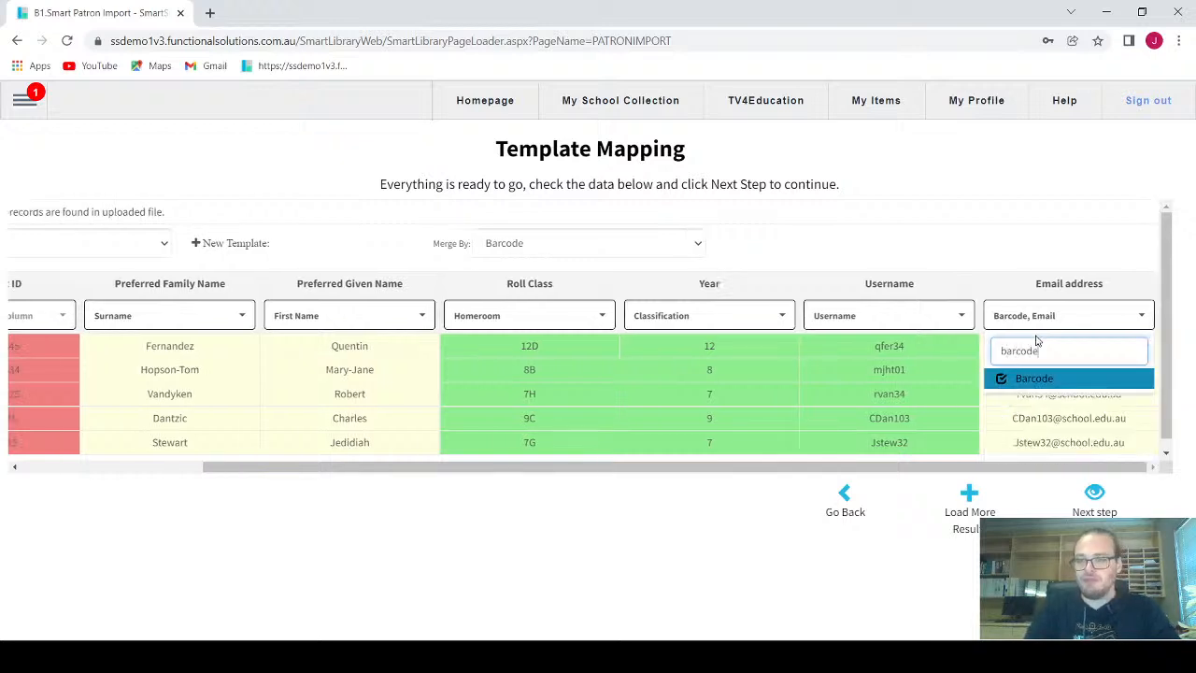
click(996, 383)
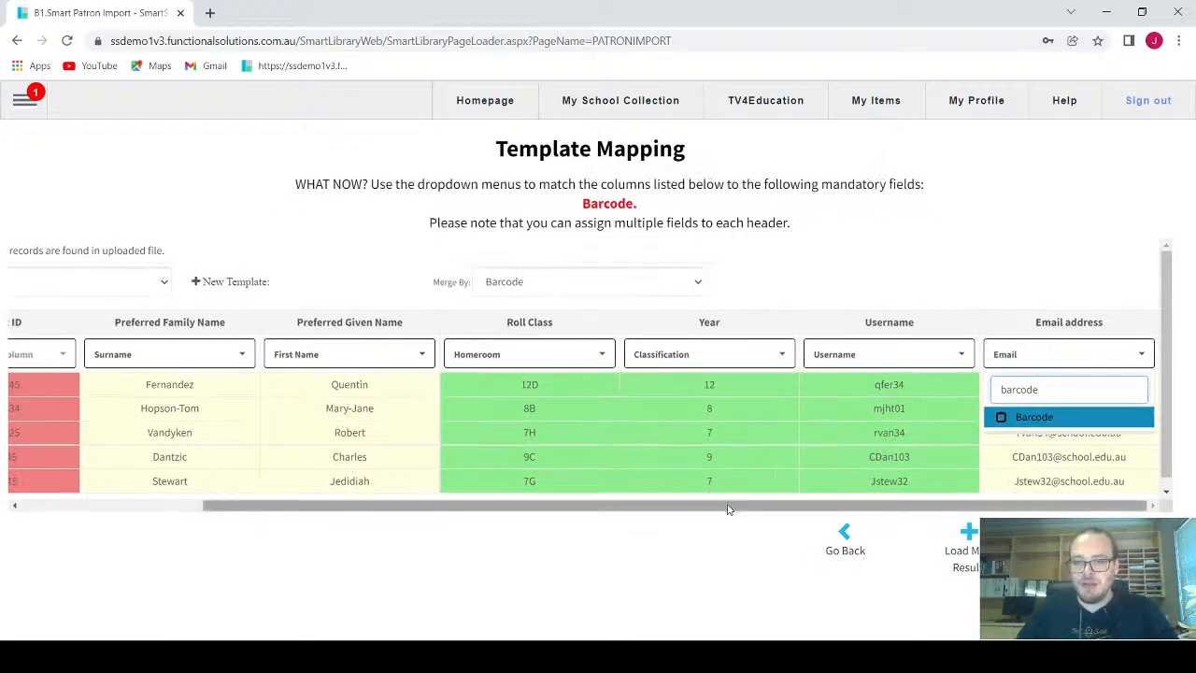
Step: Map the Enrolment ID column to Barcode and continue to the preview of changes
drag(726, 508, 568, 508)
click(188, 357)
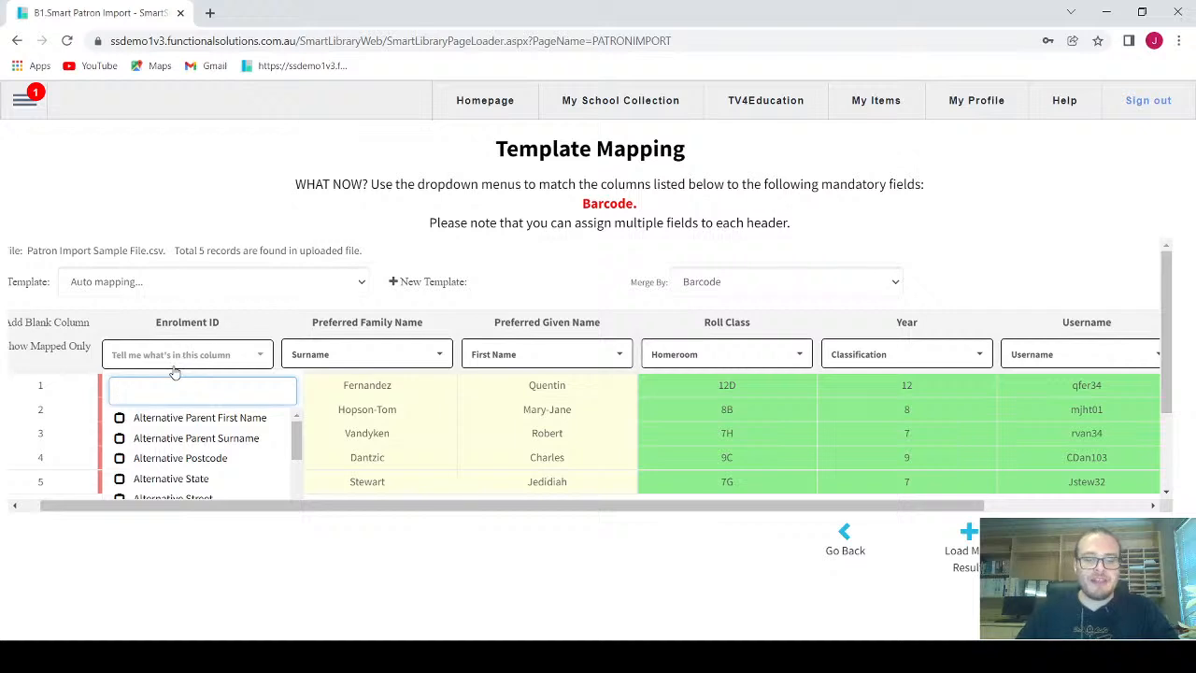
text(barcode)
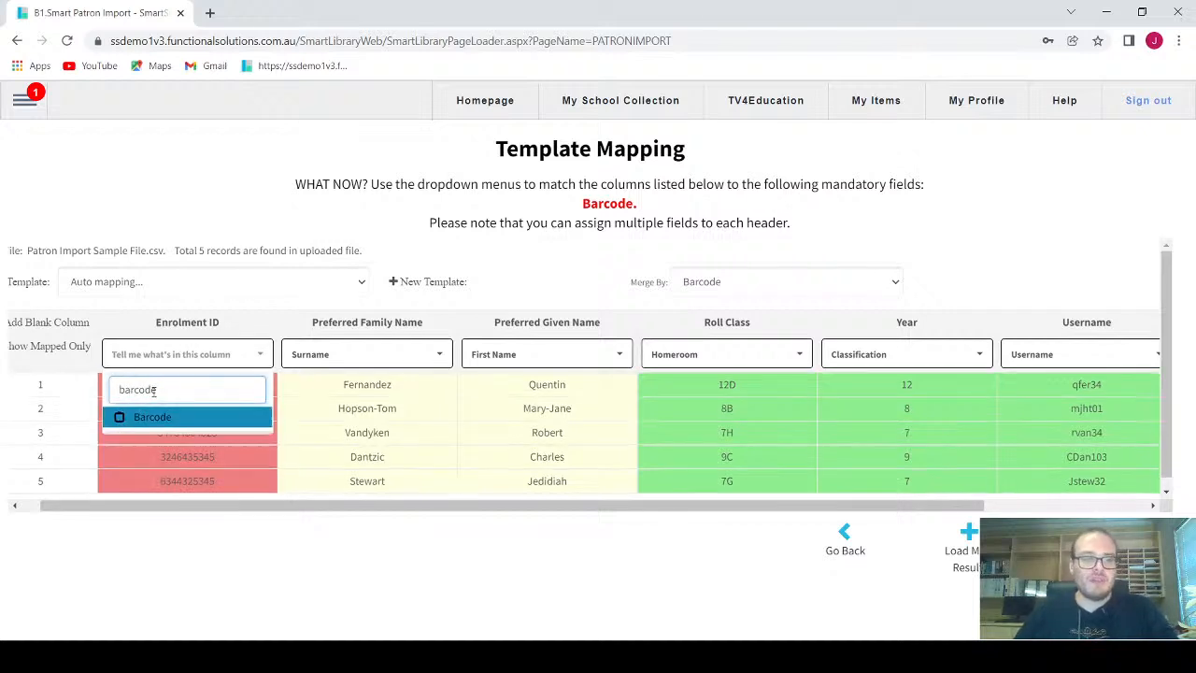
click(120, 417)
click(221, 563)
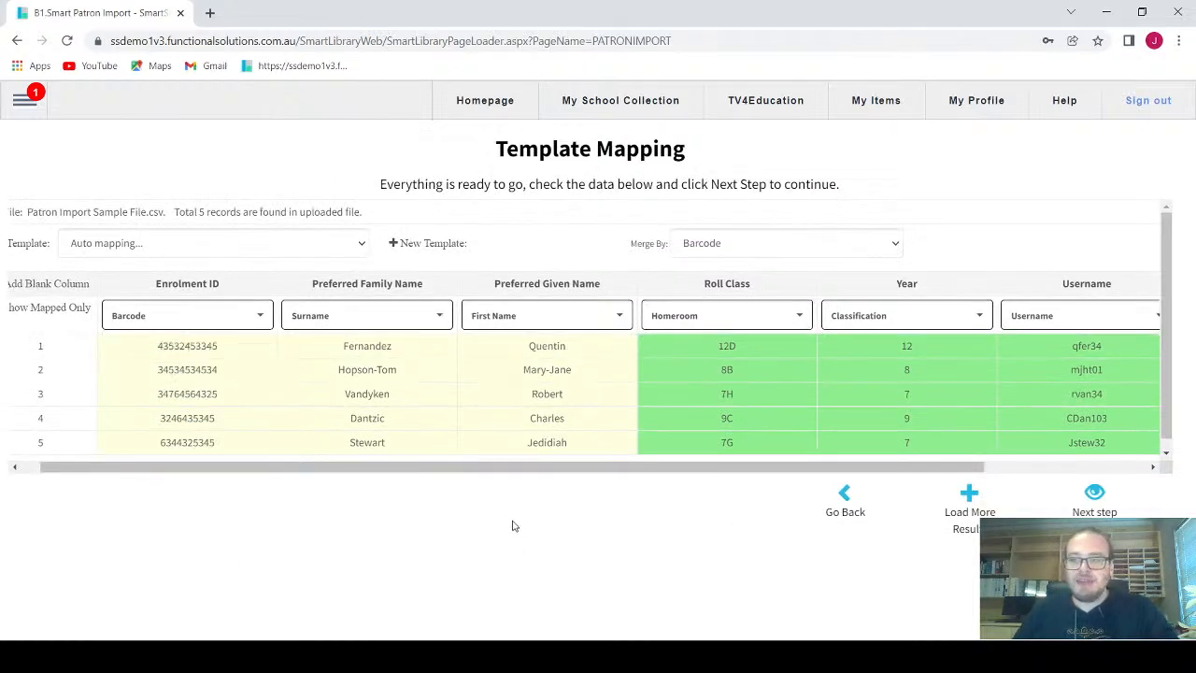
click(1094, 500)
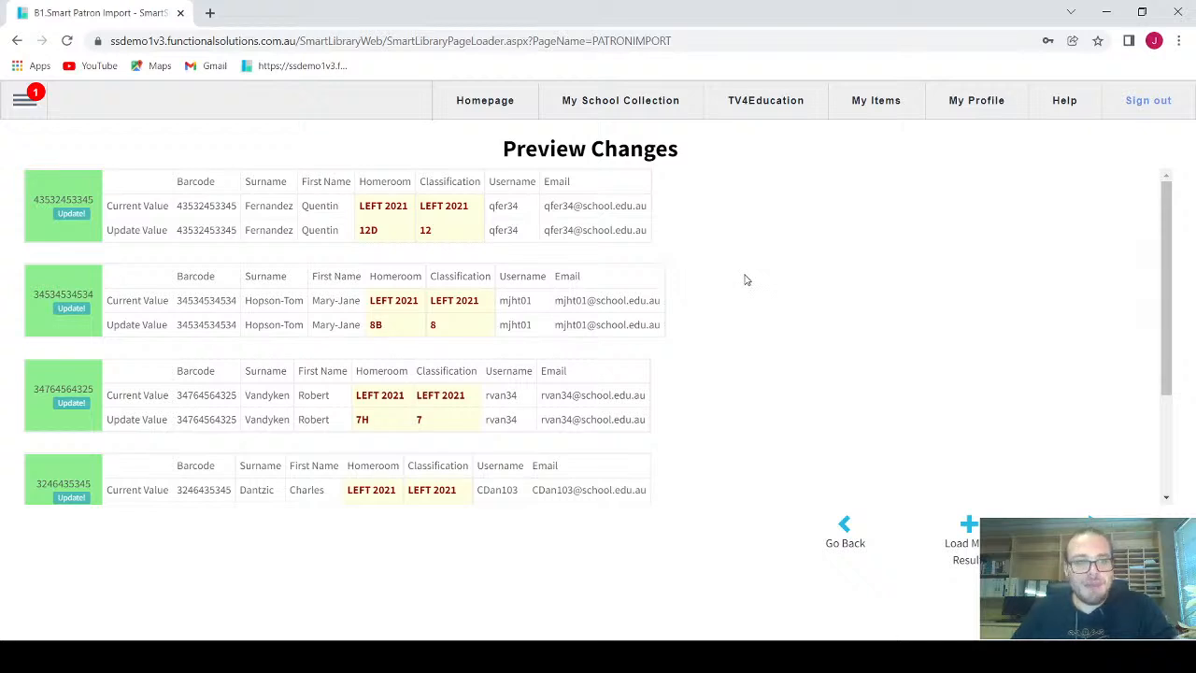
Step: Review the current and update values for every patron in the change preview and continue to the security code request
scroll(746, 279, down, 3)
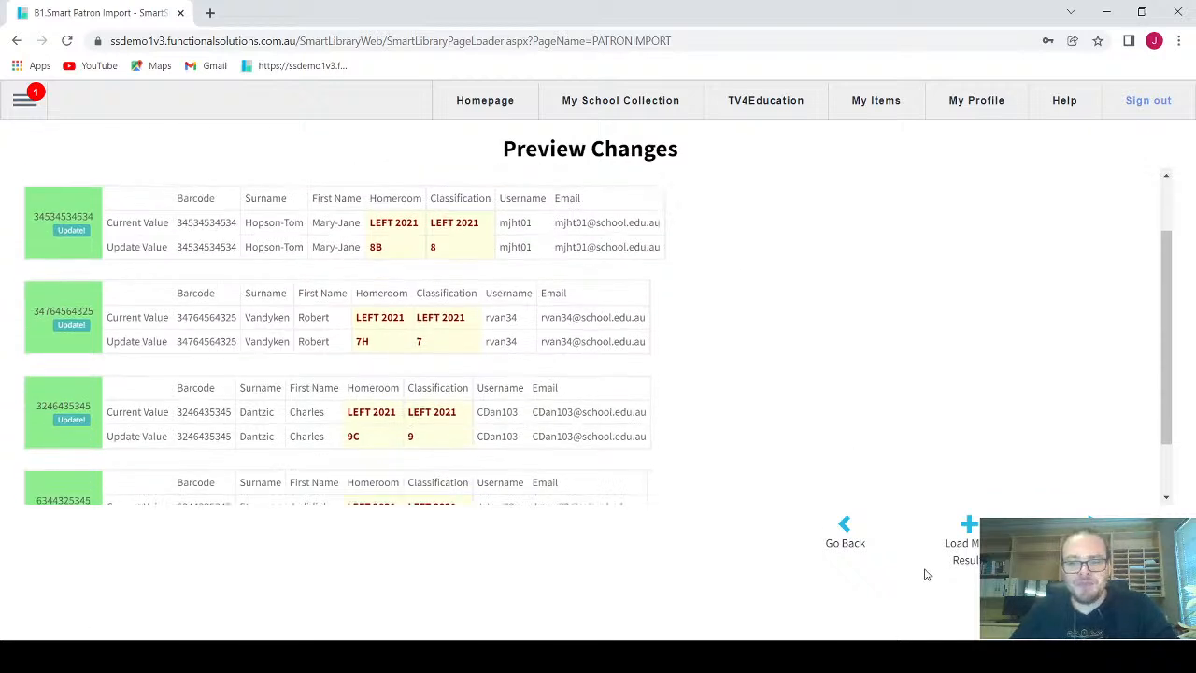
scroll(883, 396, up, 3)
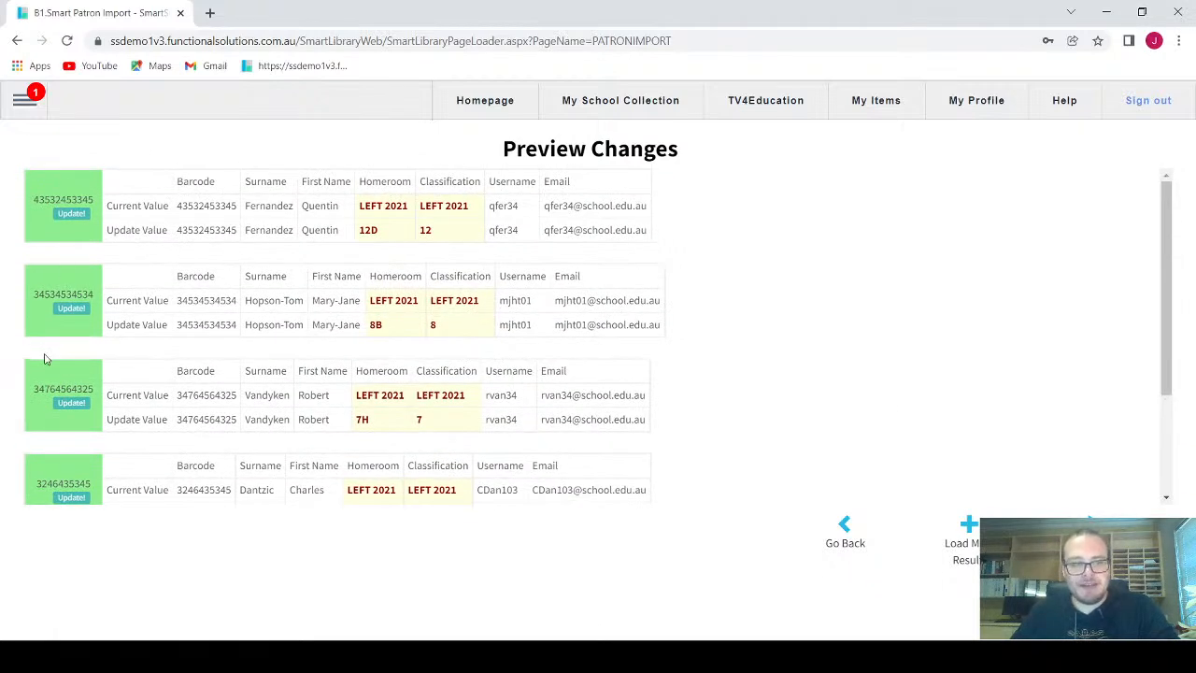
scroll(45, 359, down, 3)
scroll(49, 366, up, 3)
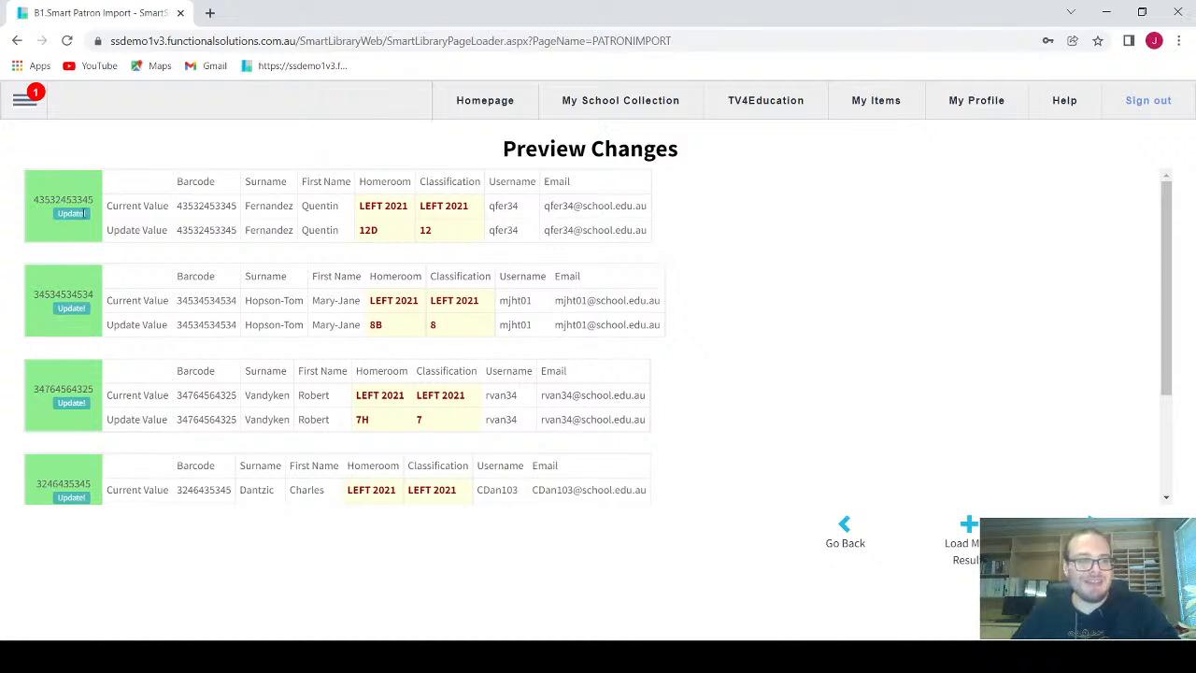
mouse_move(37, 200)
mouse_down()
mouse_move(95, 200)
mouse_move(35, 200)
mouse_move(91, 213)
mouse_move(83, 200)
mouse_move(33, 199)
mouse_up()
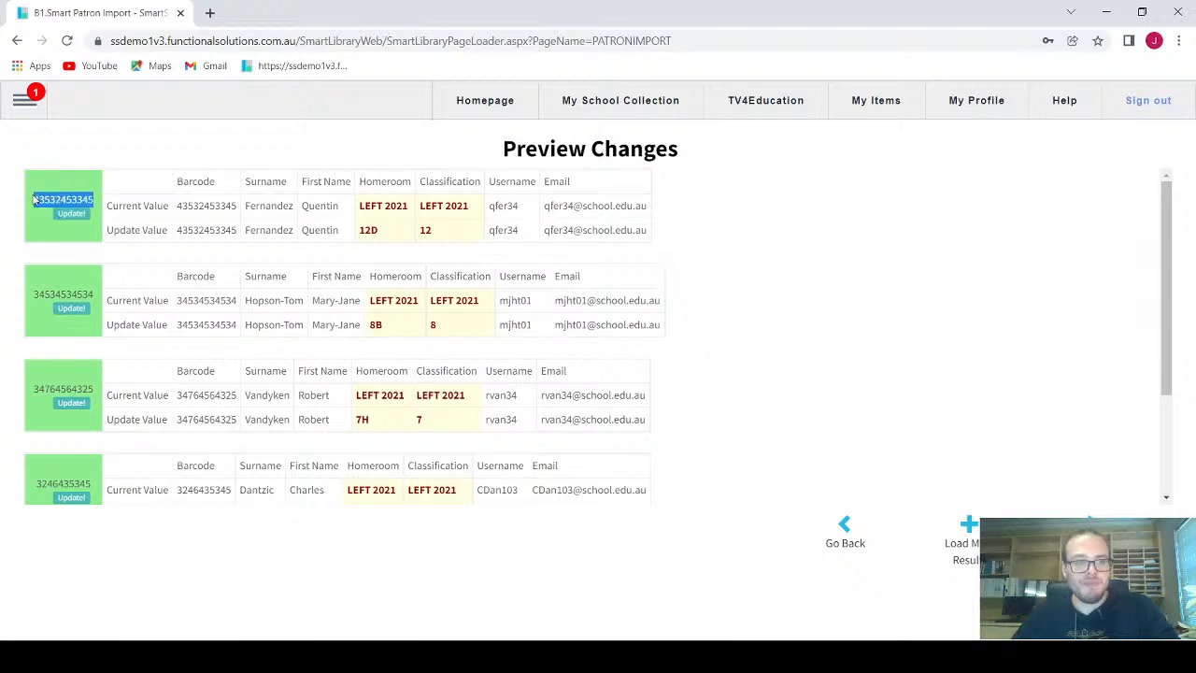
click(34, 199)
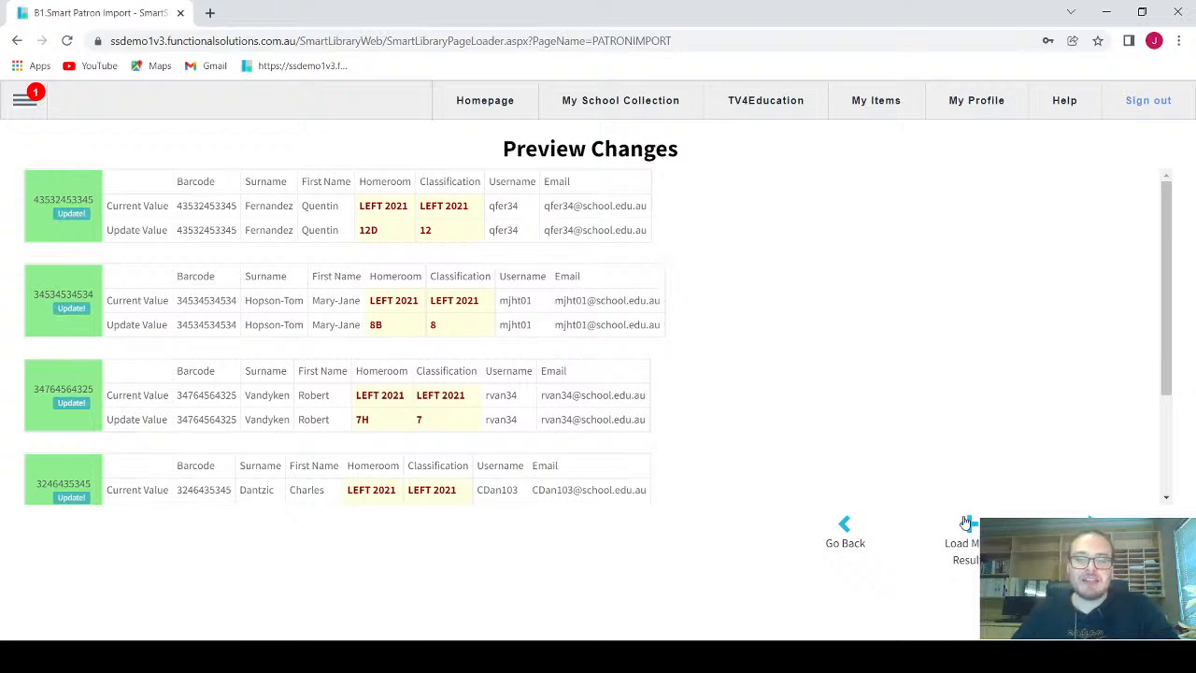
scroll(938, 405, down, 3)
scroll(897, 393, up, 3)
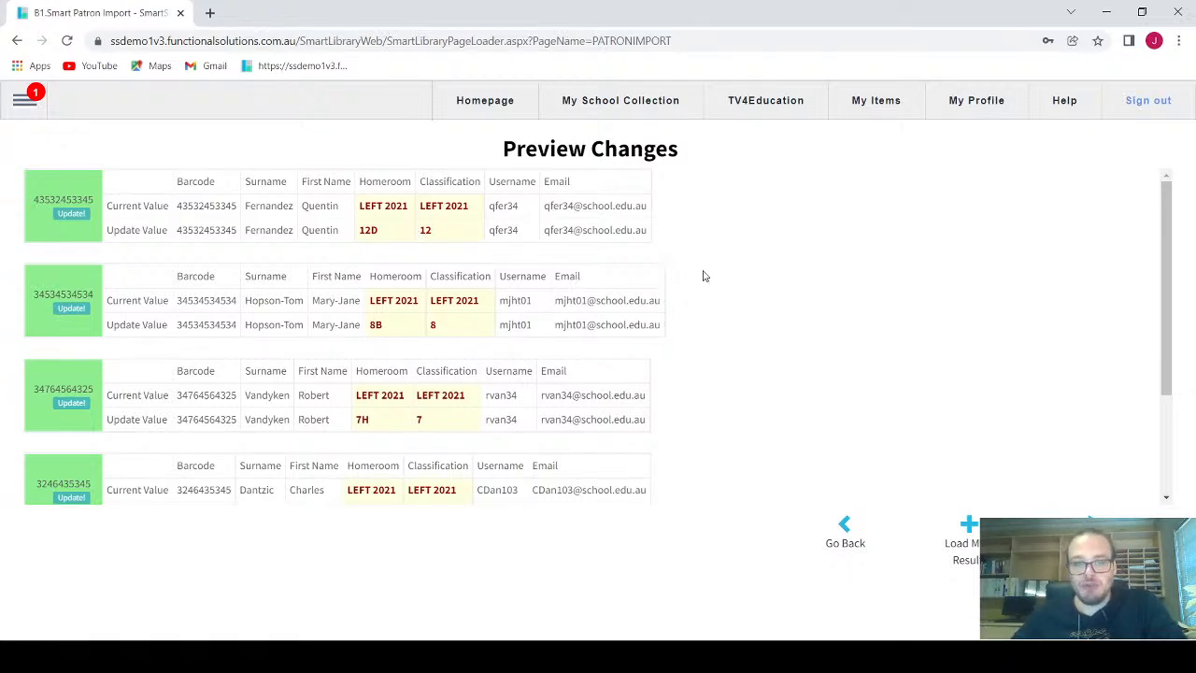
scroll(455, 316, down, 3)
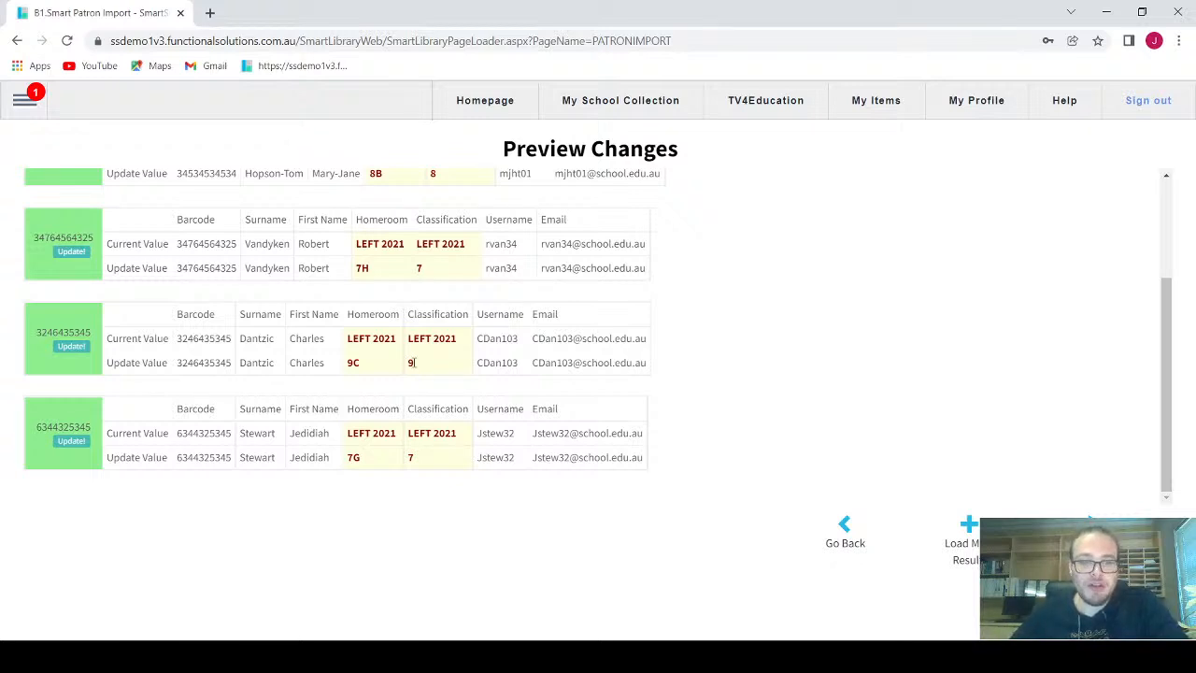
scroll(502, 334, up, 3)
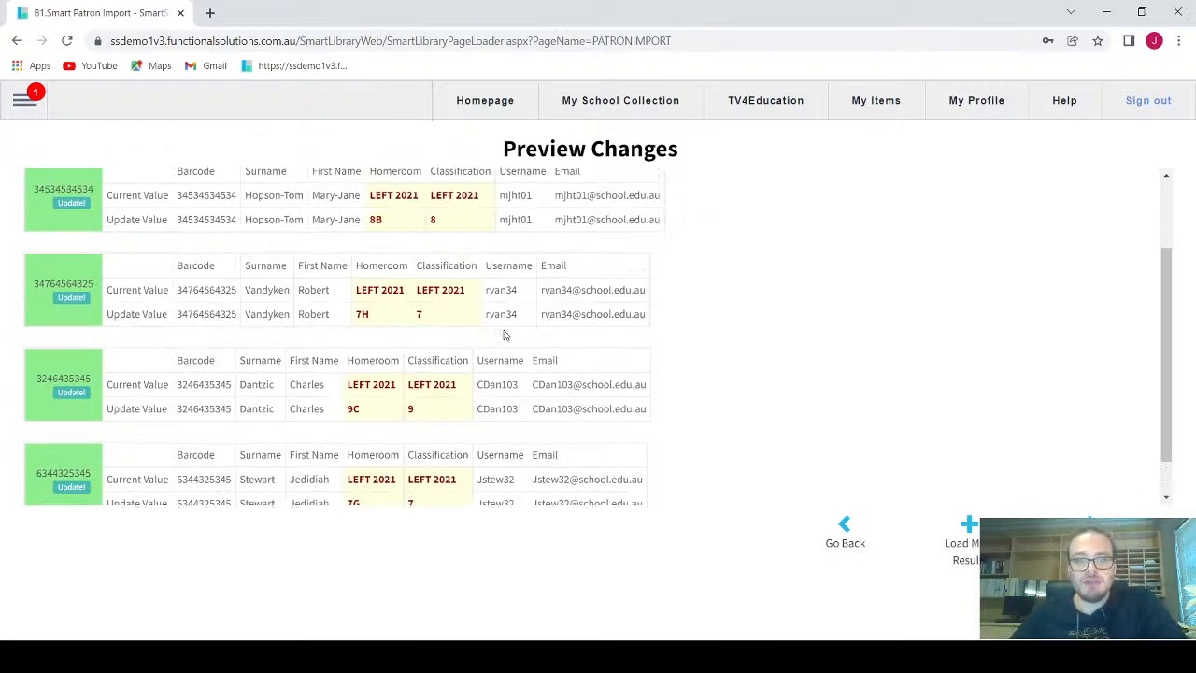
scroll(509, 329, down, 3)
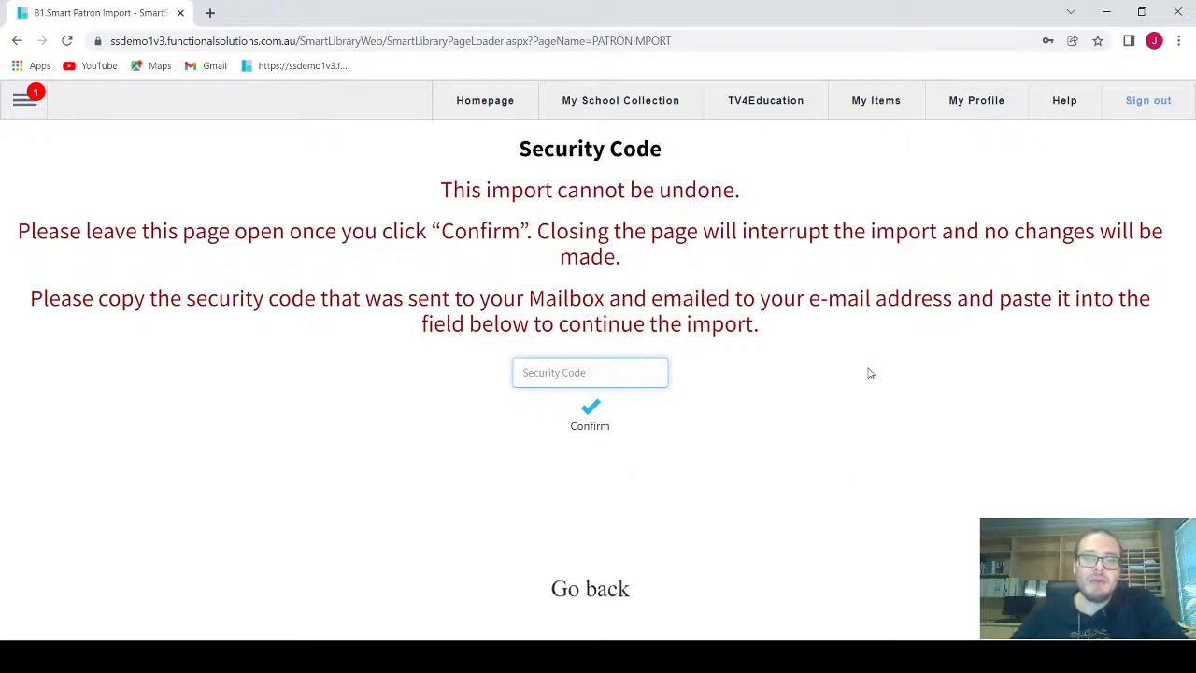
Step: Open the MailBox in a new browser tab and switch to it
click(34, 107)
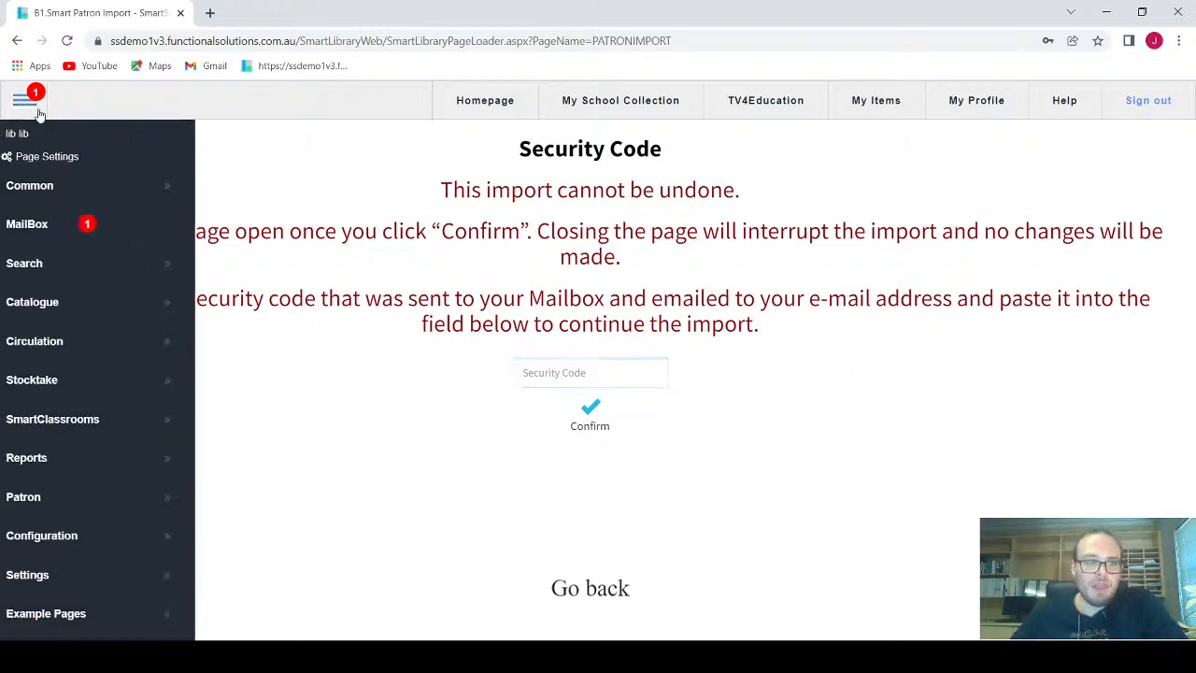
right_click(59, 227)
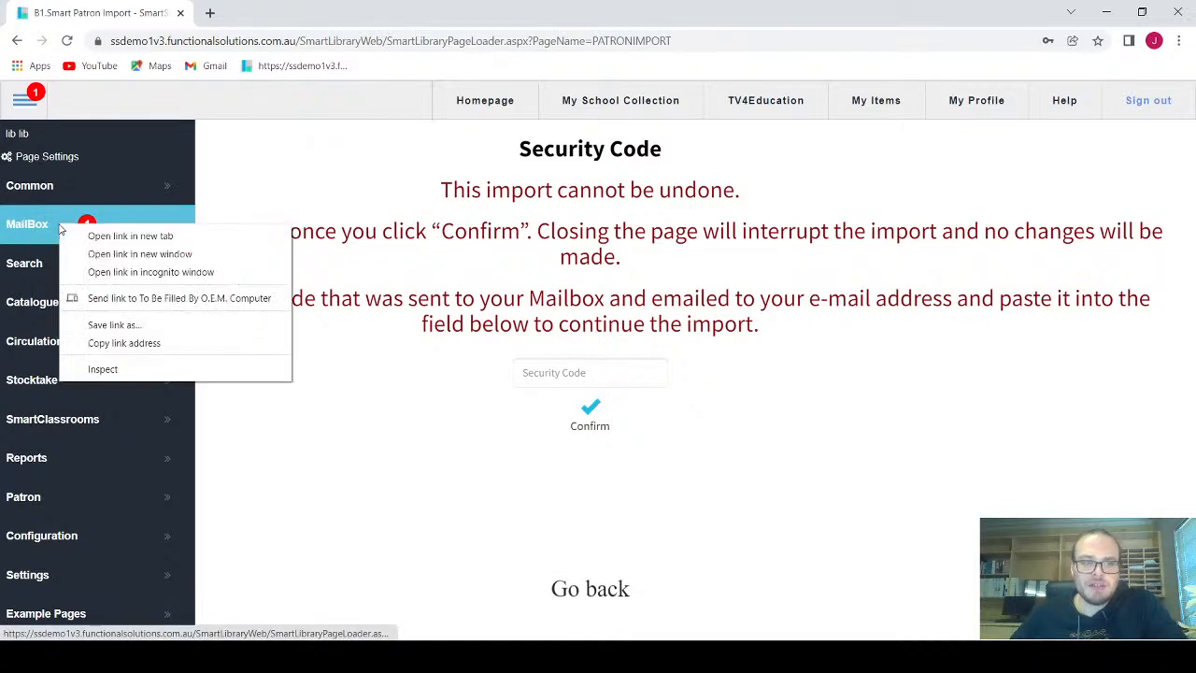
click(140, 236)
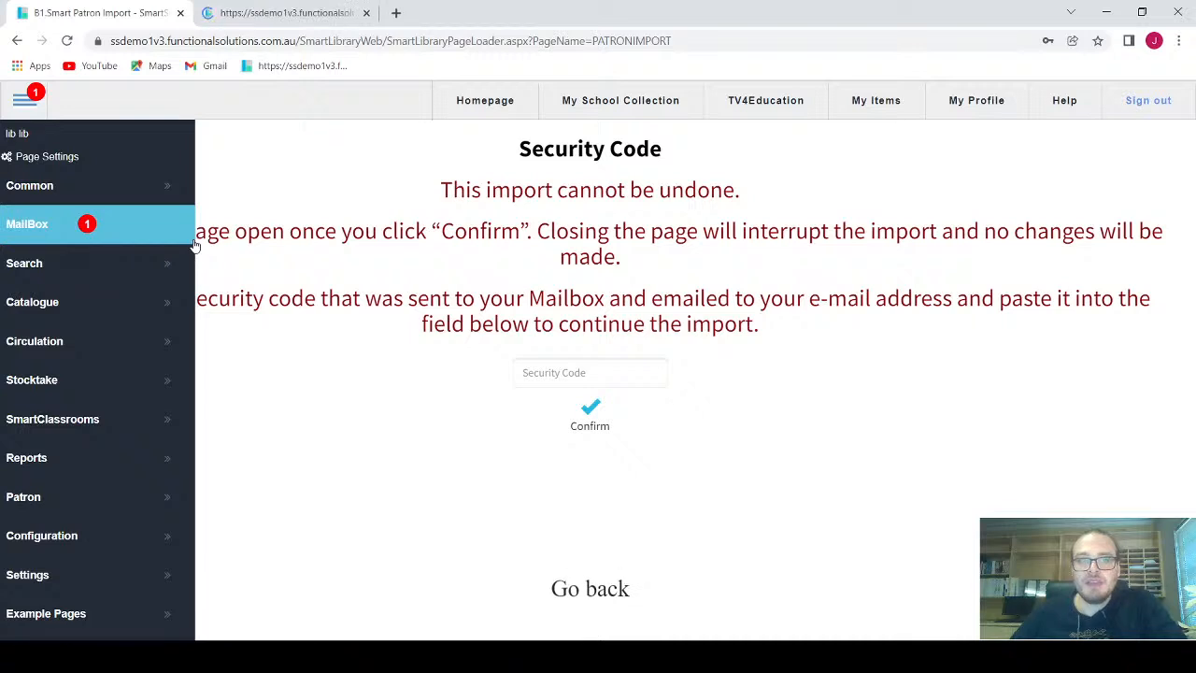
click(265, 13)
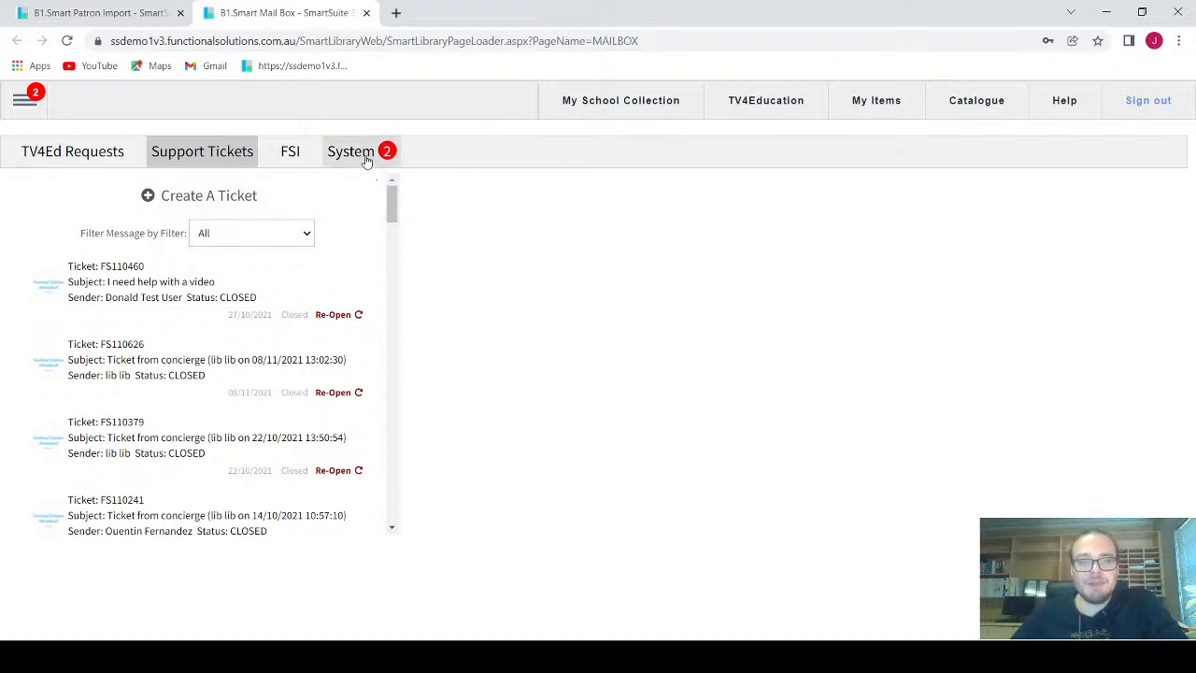
Step: Open the newest Patron Import Security Code message among the System messages and copy its security code
click(355, 152)
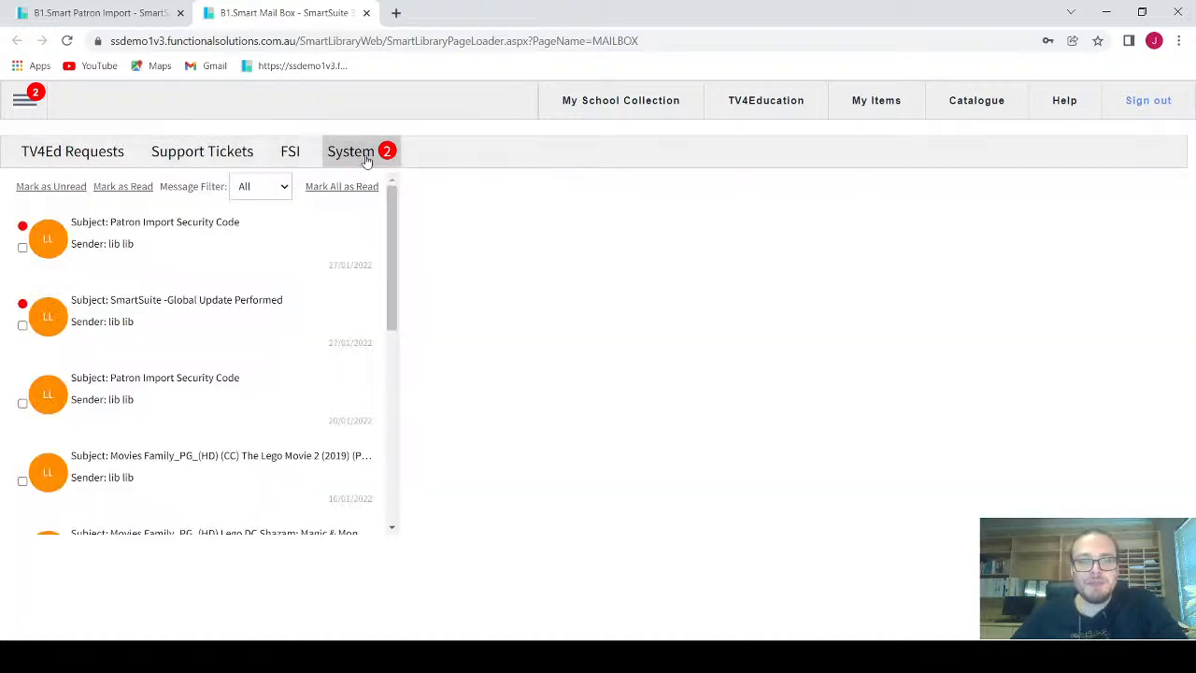
click(199, 254)
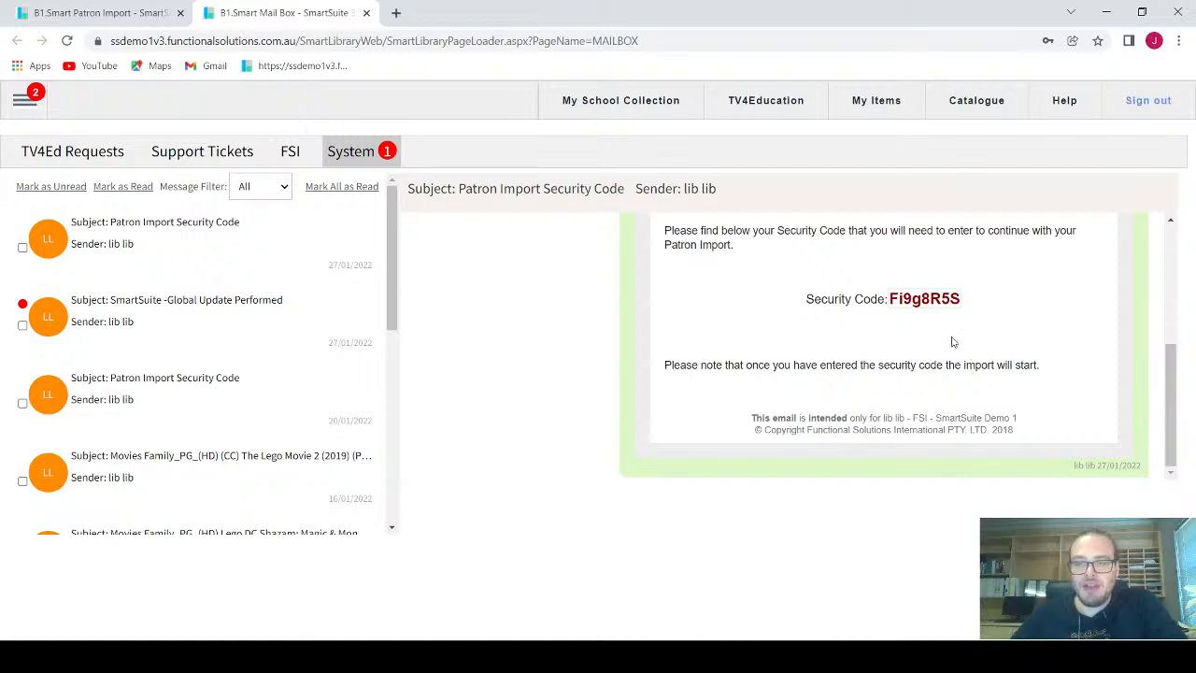
drag(889, 298, 958, 300)
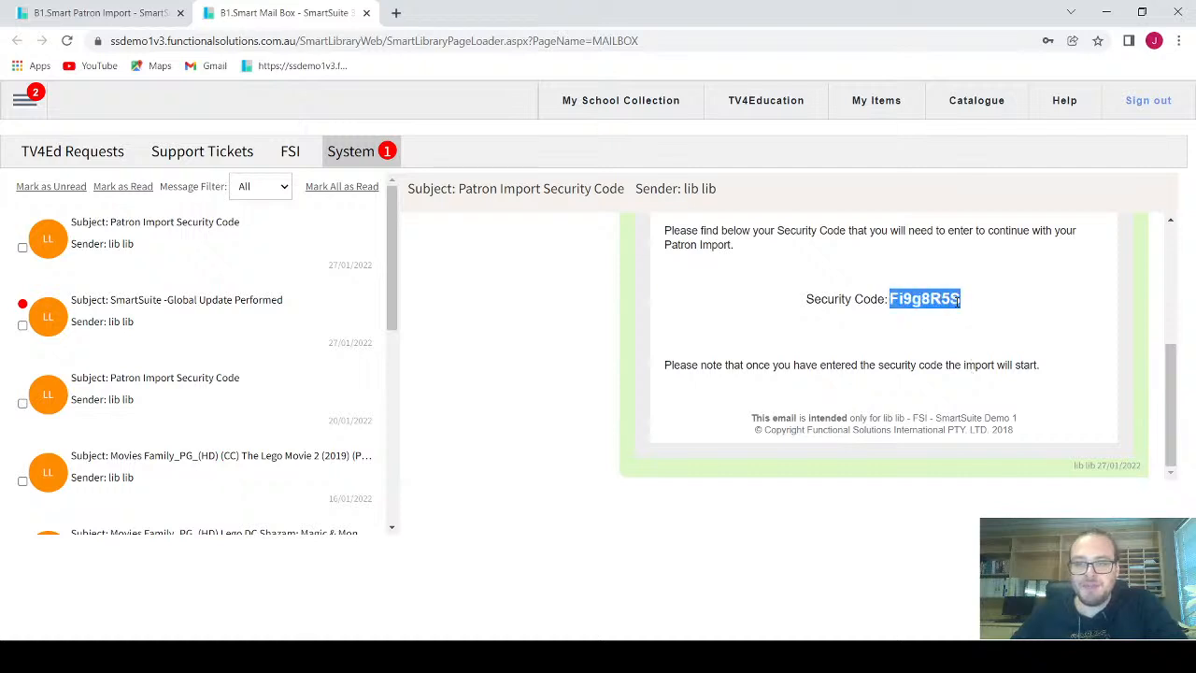
right_click(944, 301)
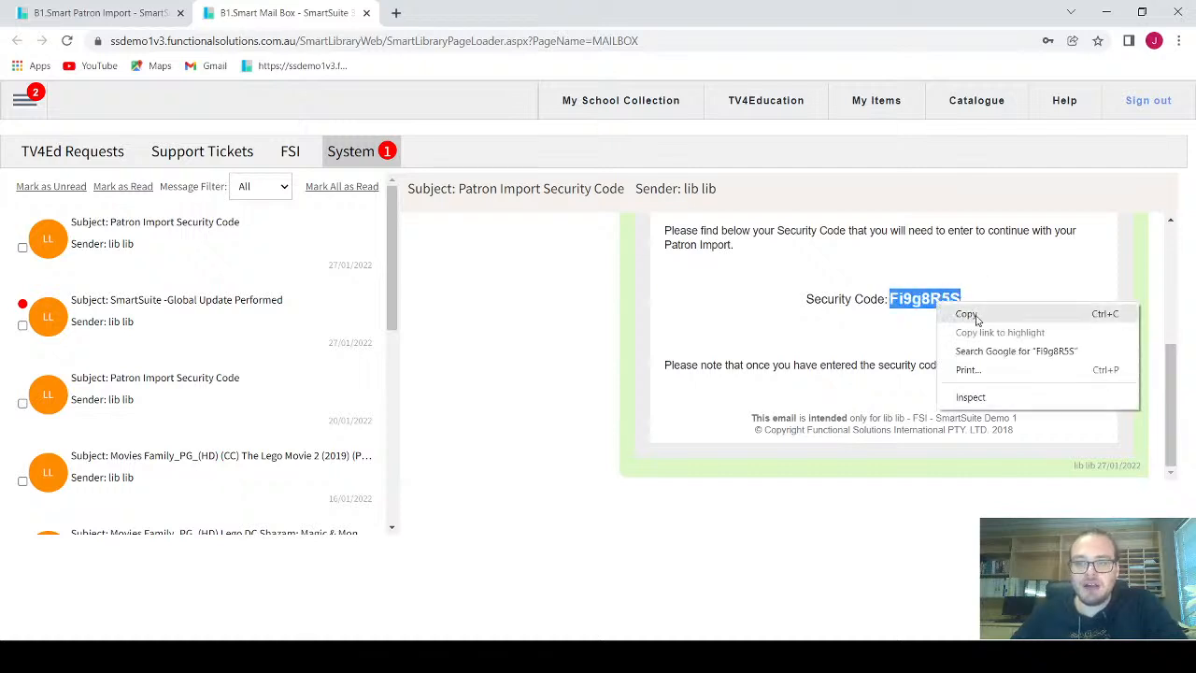
click(976, 318)
Step: Return to the Smart Patron Import tab, paste the security code into its field and confirm running the patron import
click(121, 12)
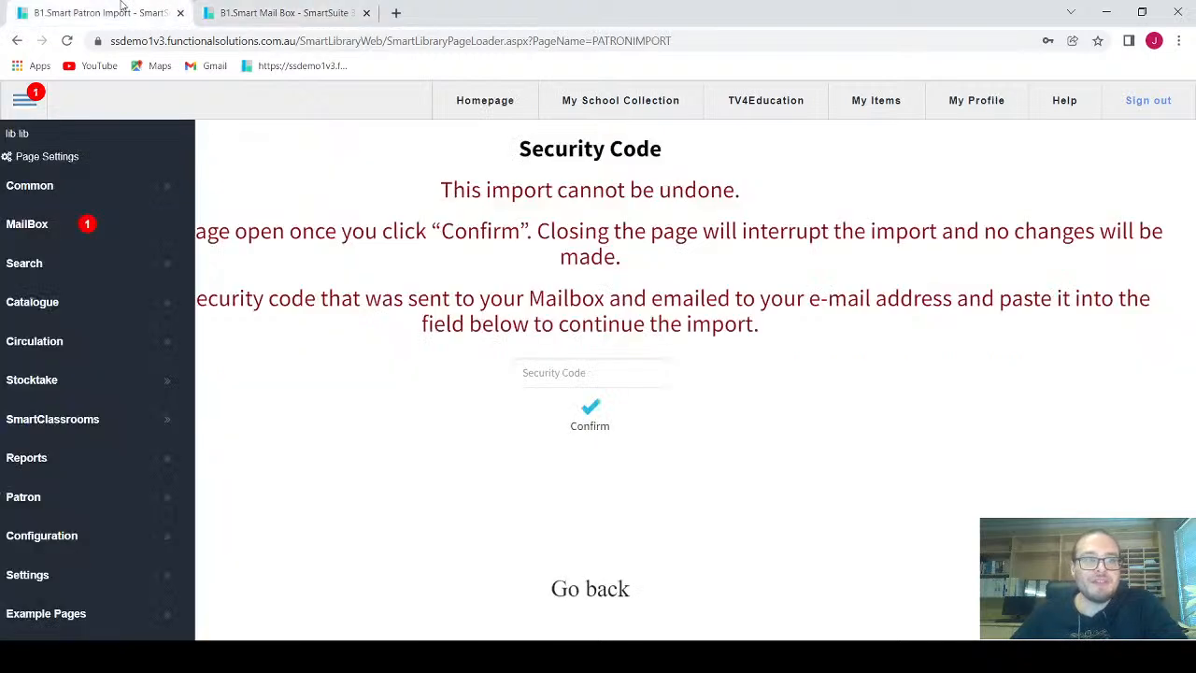
click(581, 372)
right_click(581, 372)
click(629, 491)
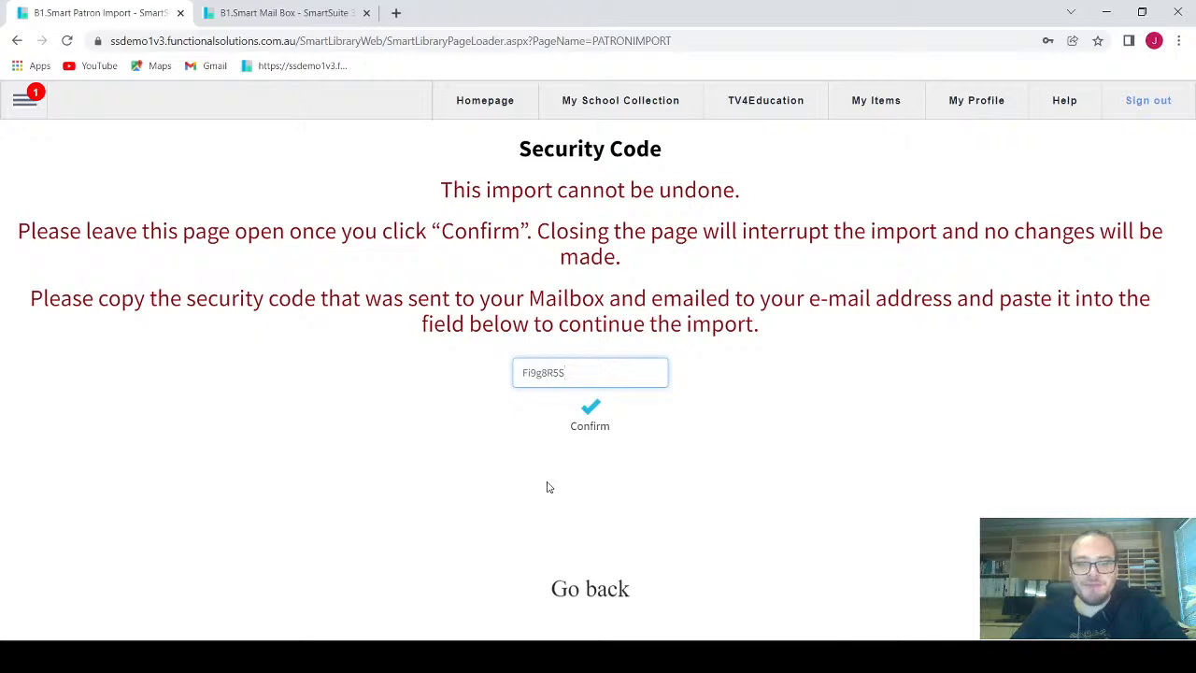
click(594, 411)
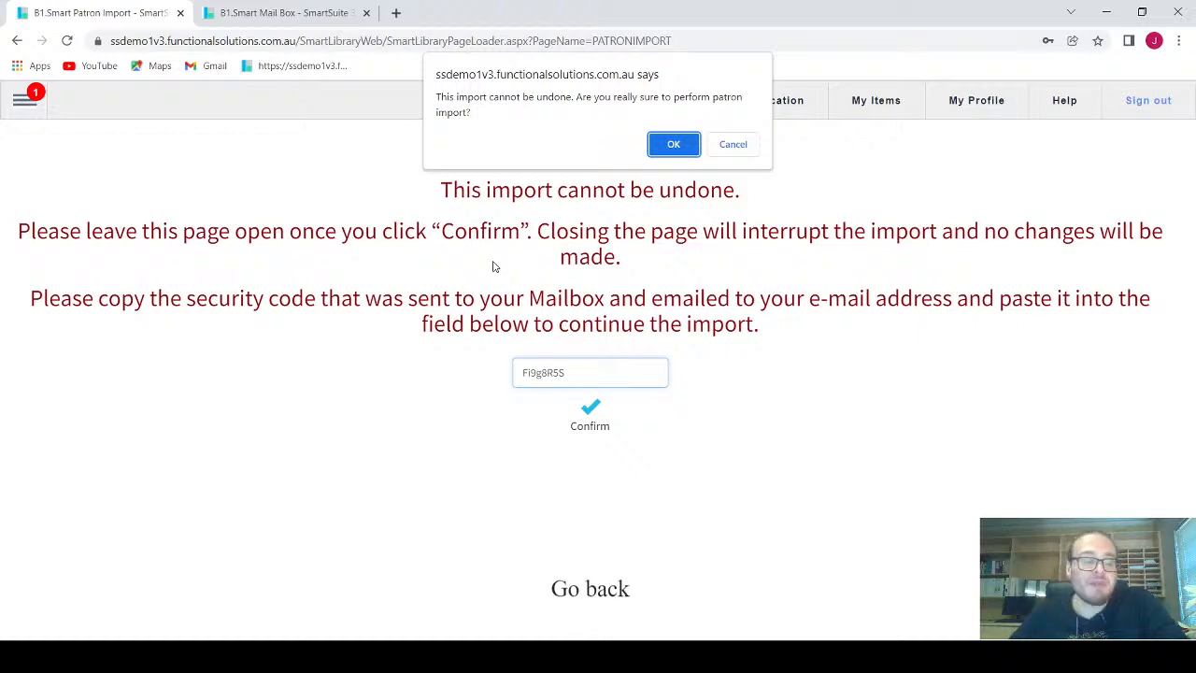
click(673, 145)
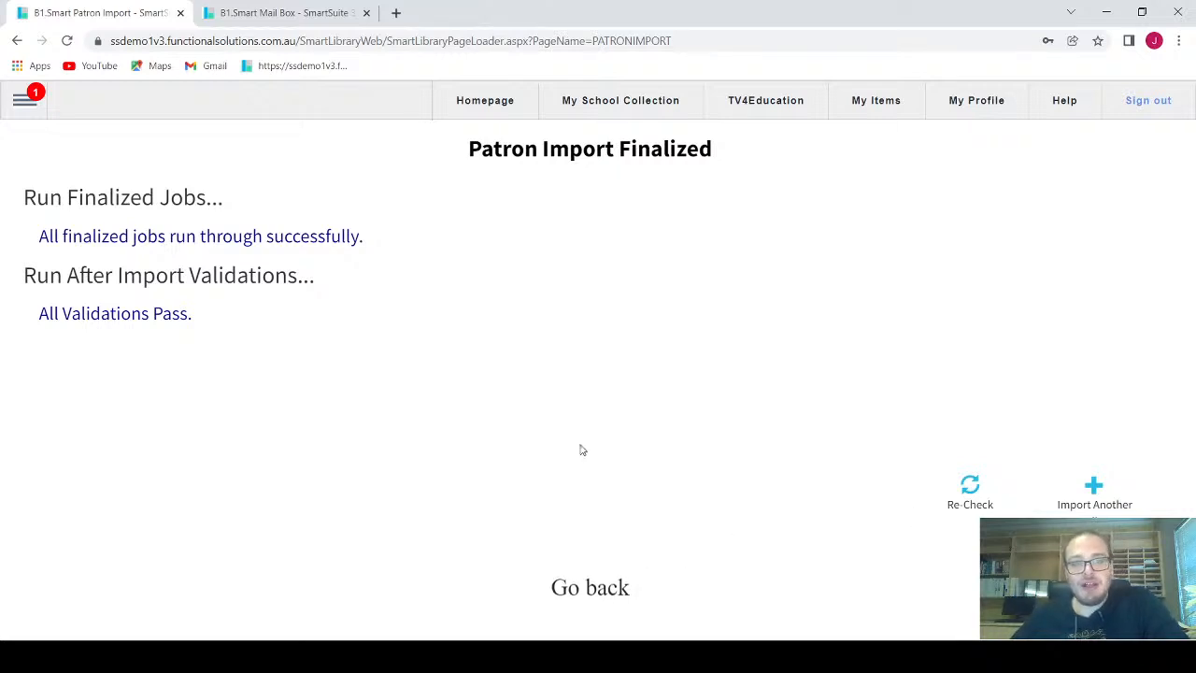
Step: Go back to the Patron Import Process log and review it from start to end
click(591, 587)
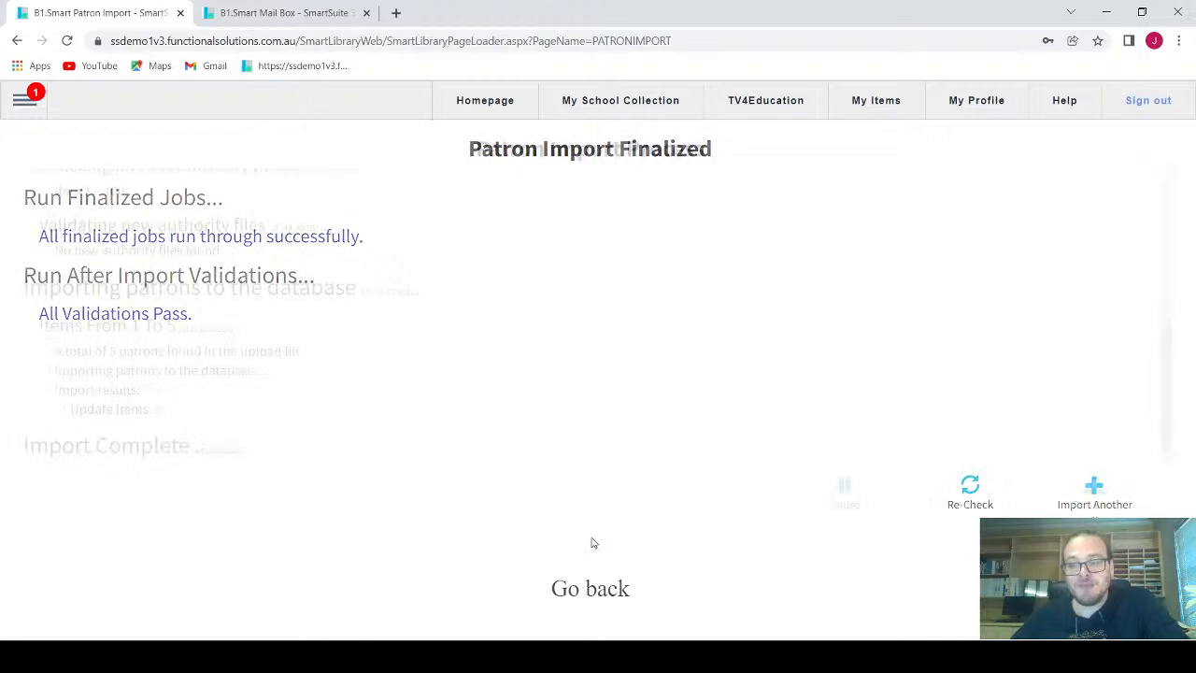
scroll(338, 352, up, 3)
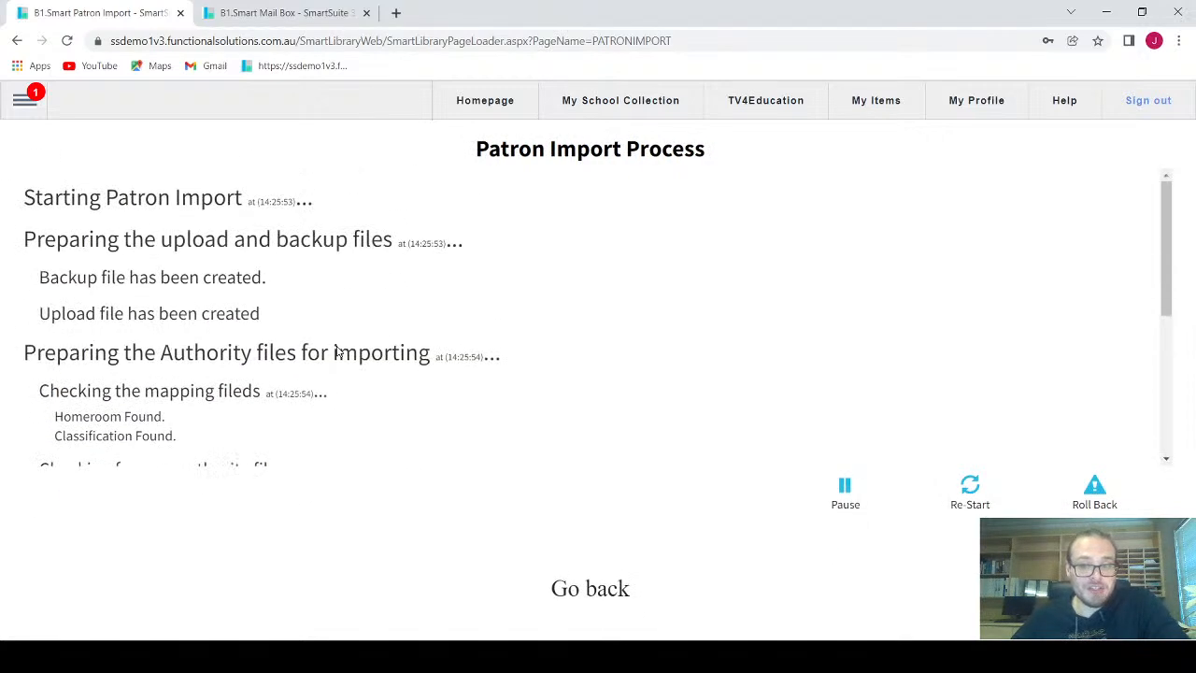
scroll(338, 346, down, 3)
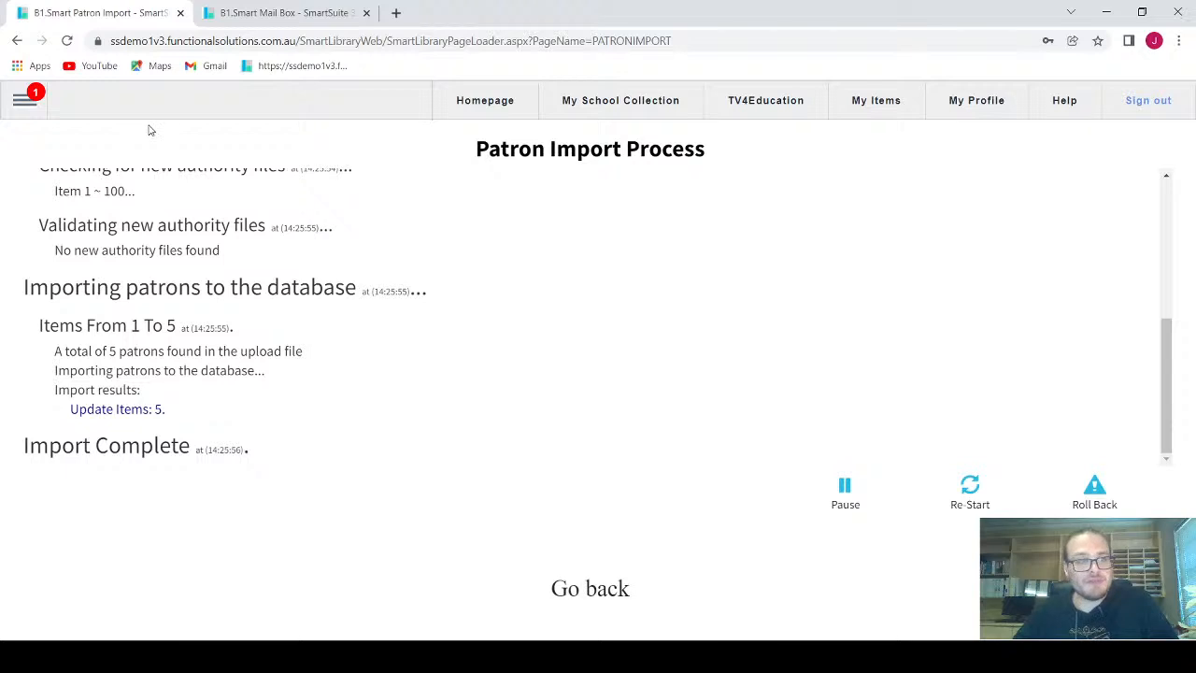
Step: Open the Authority Editor from Configuration in a new browser tab and switch to it
click(23, 97)
scroll(113, 300, down, 1)
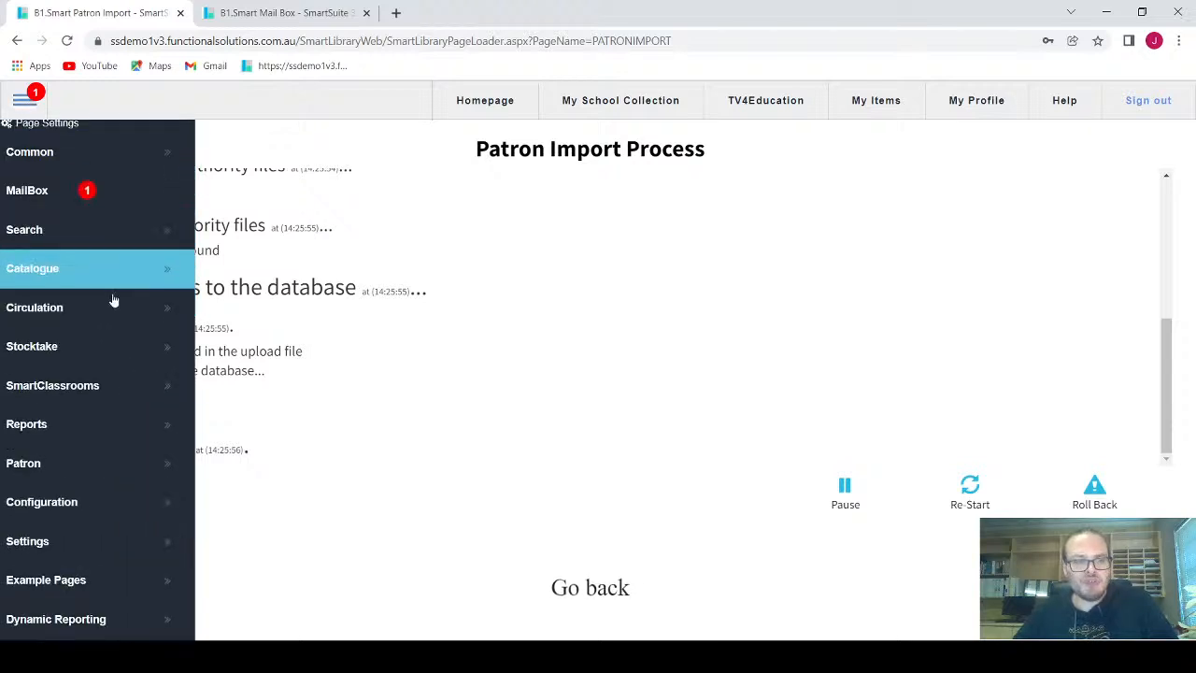
scroll(109, 327, down, 1)
scroll(88, 509, down, 2)
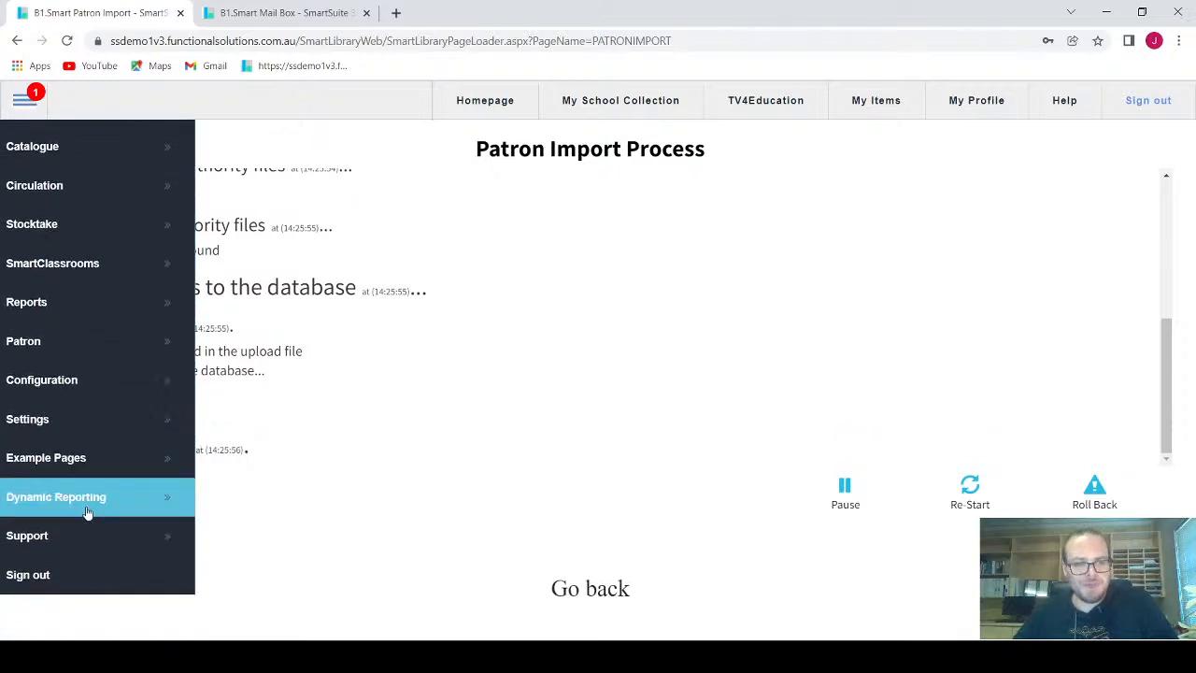
click(106, 388)
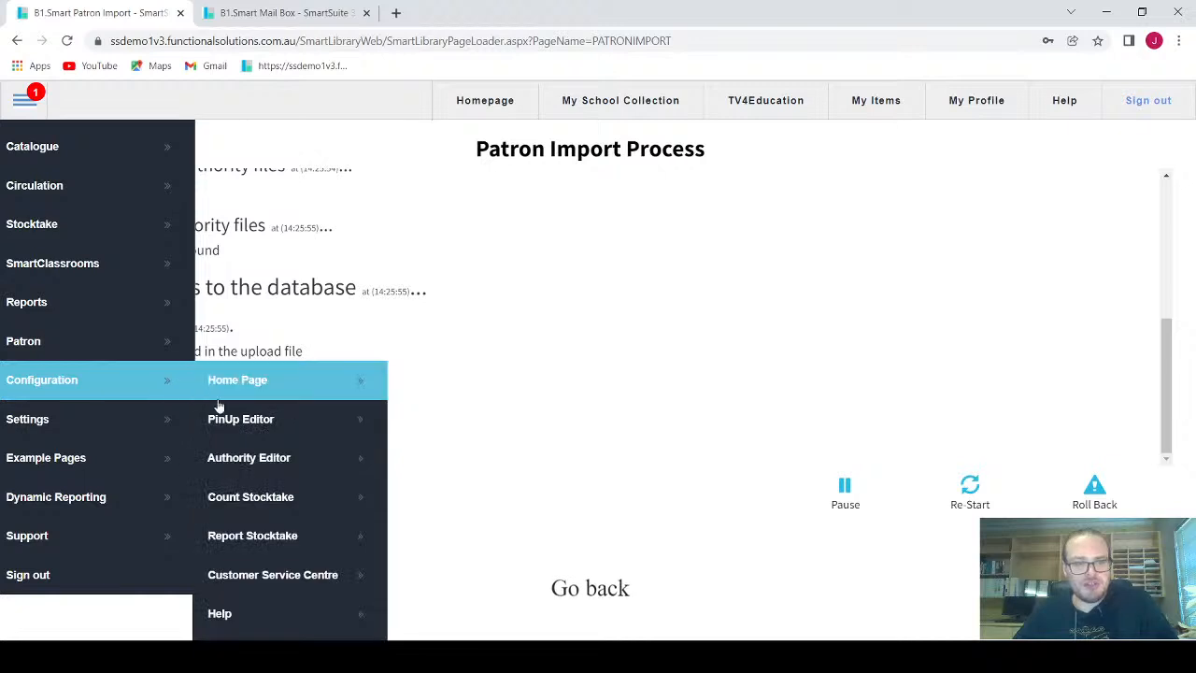
middle_click(272, 467)
click(454, 13)
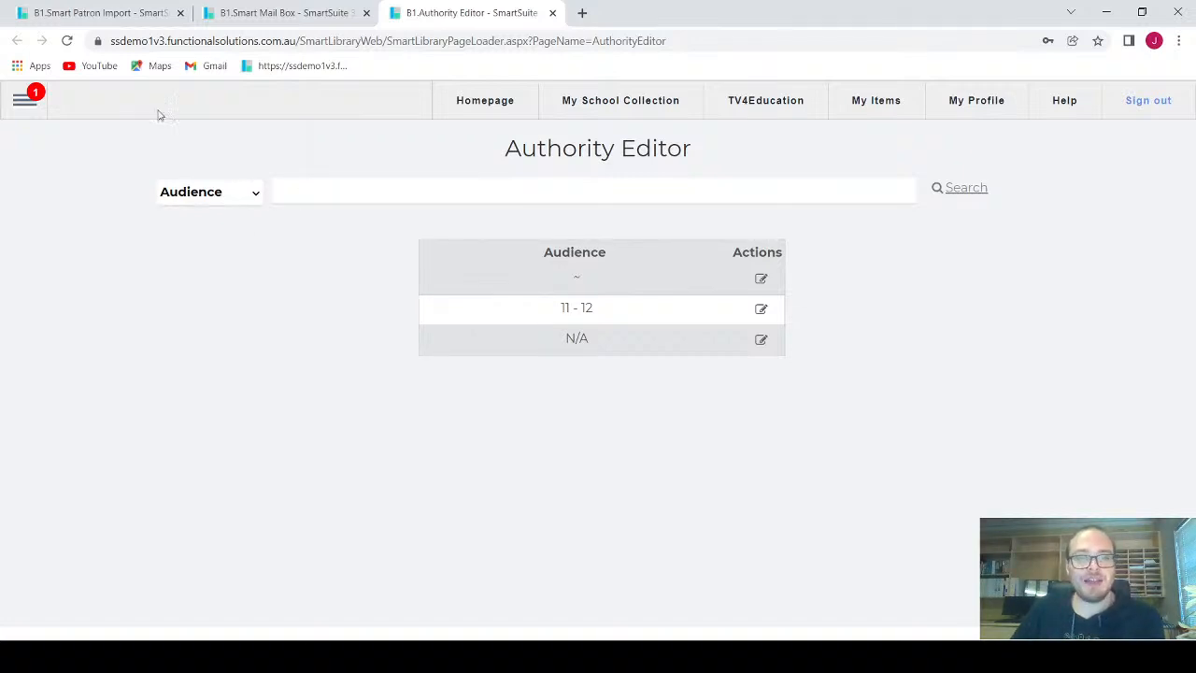
Step: Show the Classgrade list in the Authority Editor and look through its entries
click(220, 192)
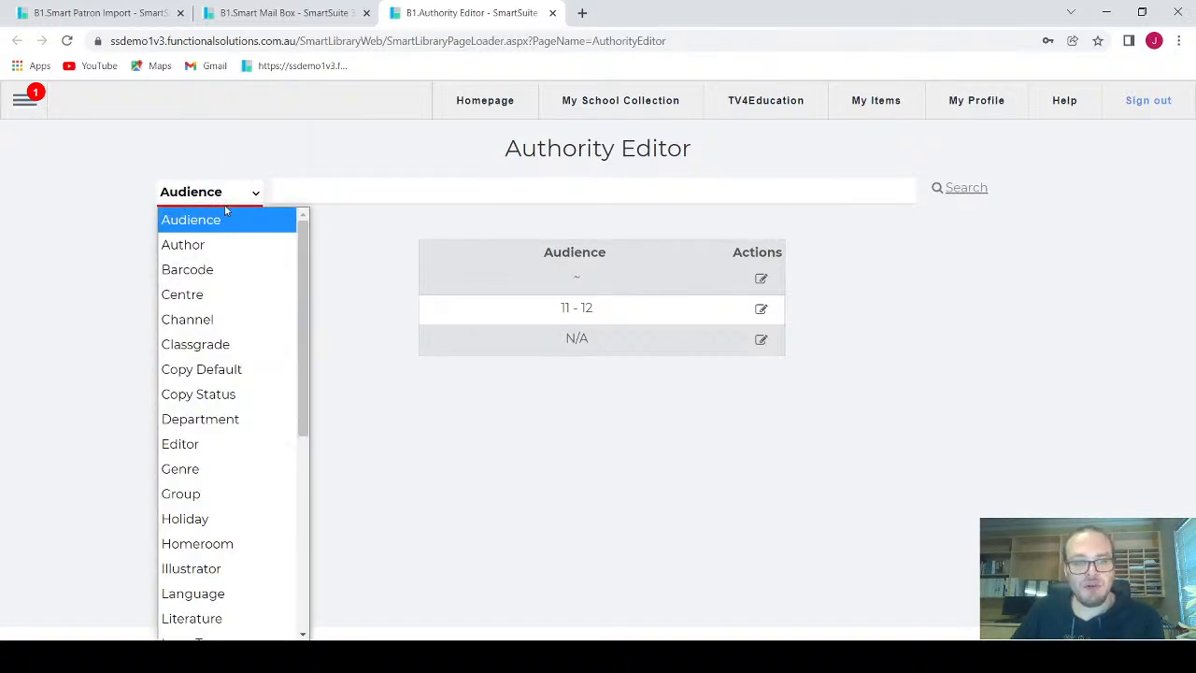
click(236, 344)
scroll(235, 352, down, 4)
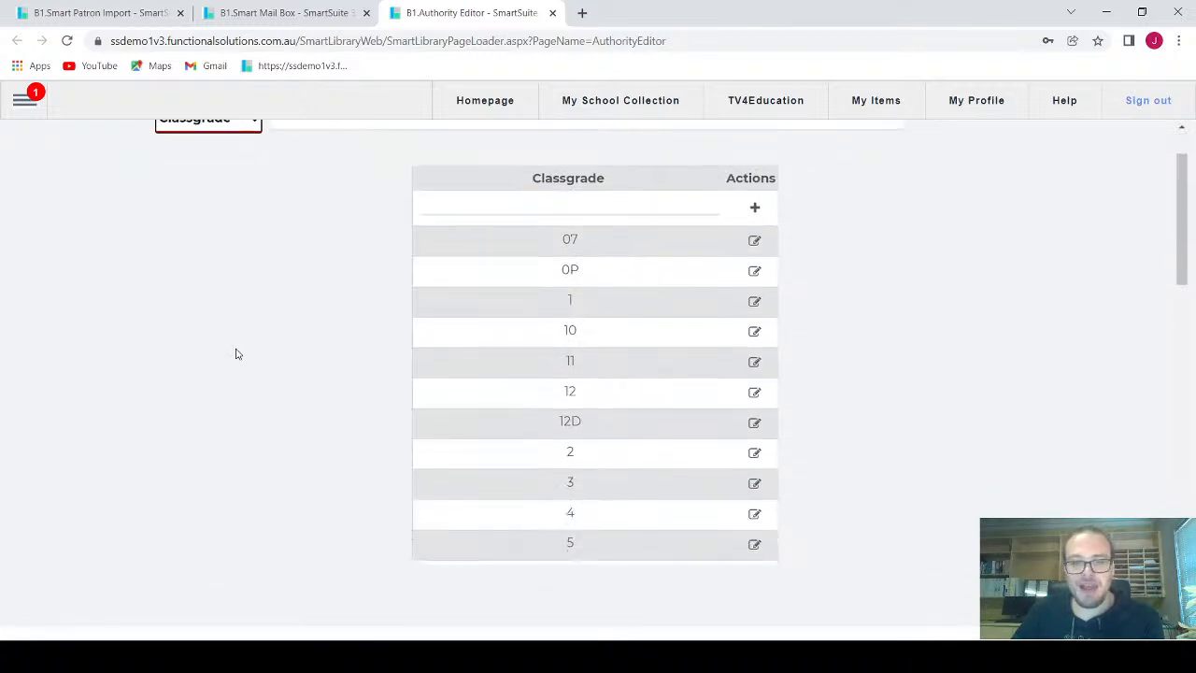
scroll(534, 364, up, 5)
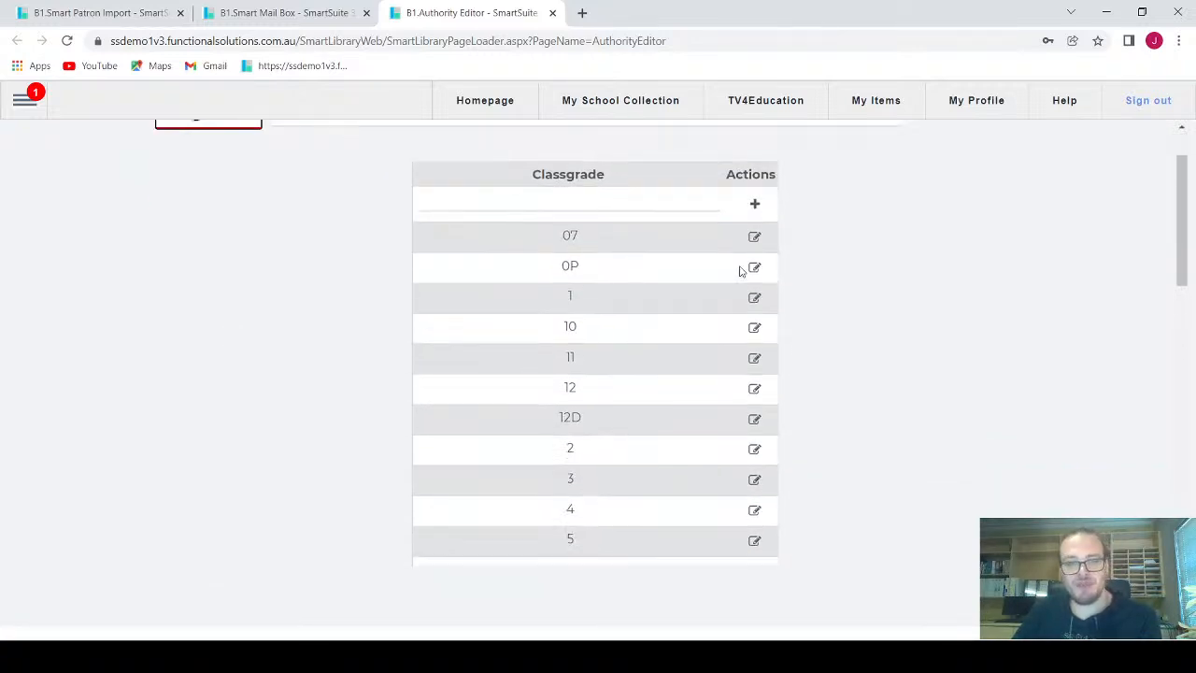
Step: Open Classgrade 07 for editing and set its Final Borrow date to 22/12/2023
click(750, 248)
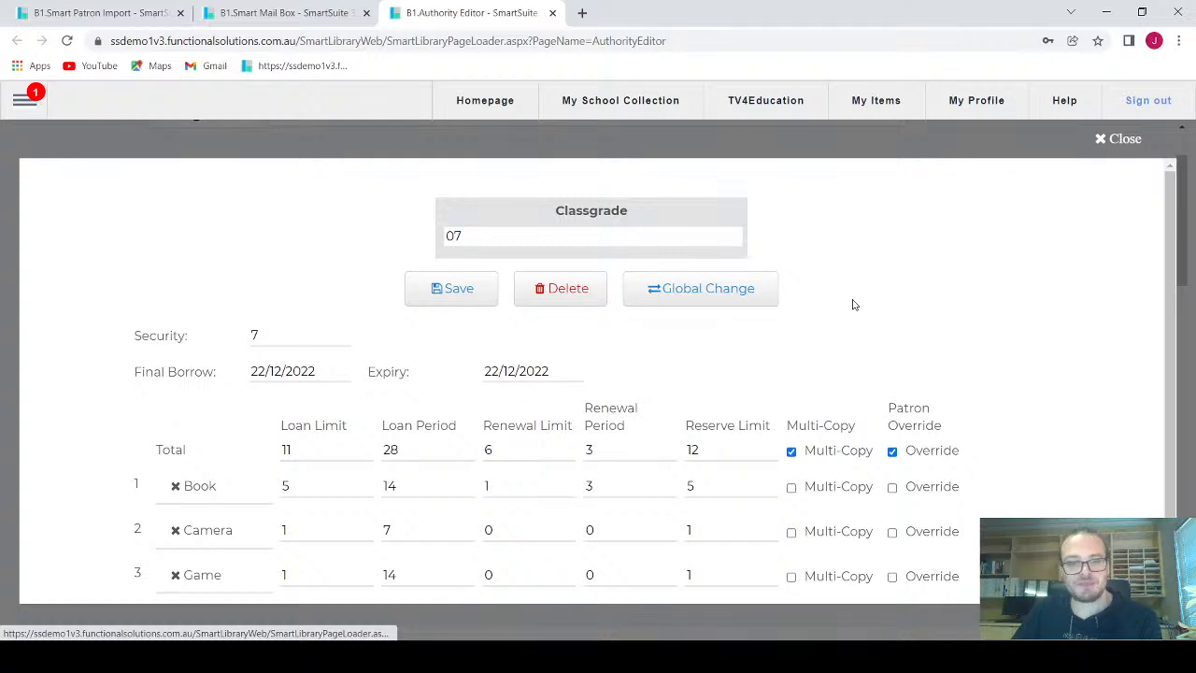
scroll(852, 305, down, 1)
scroll(852, 305, up, 1)
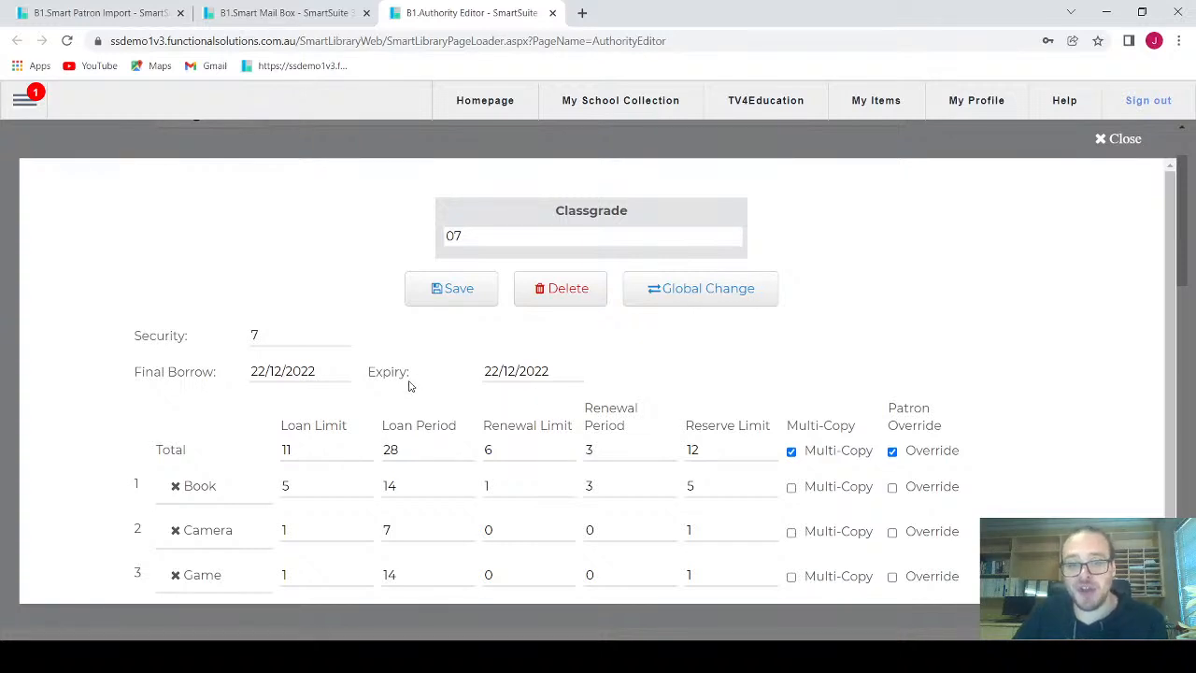
click(313, 371)
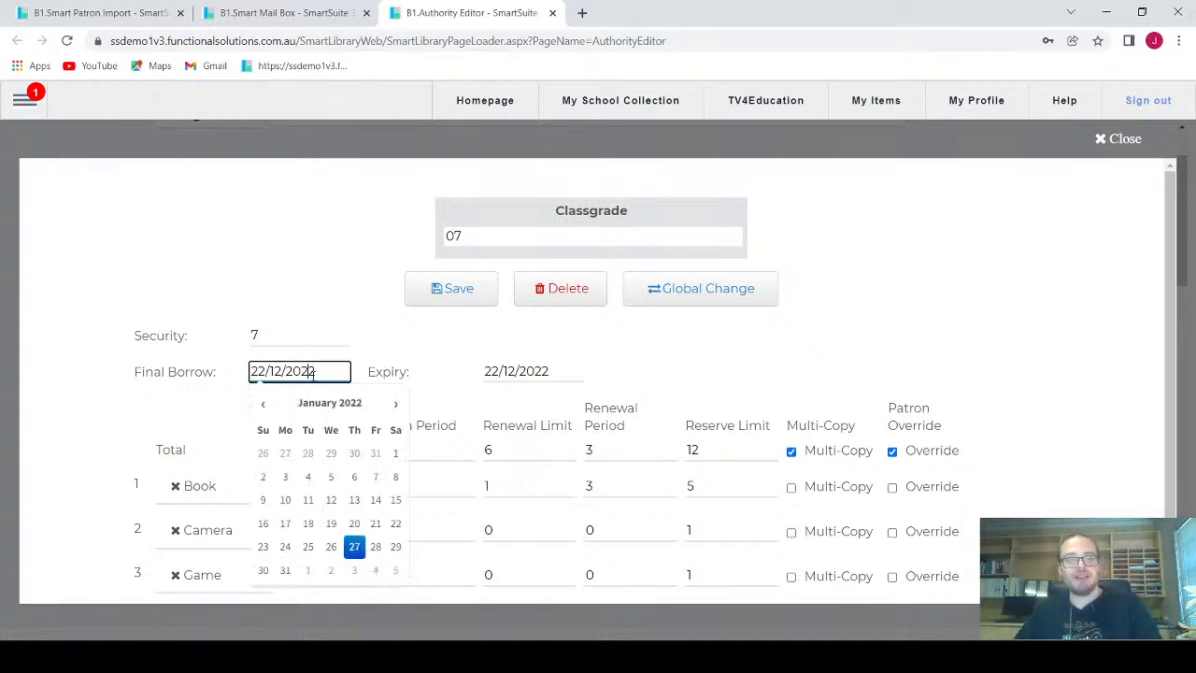
click(341, 366)
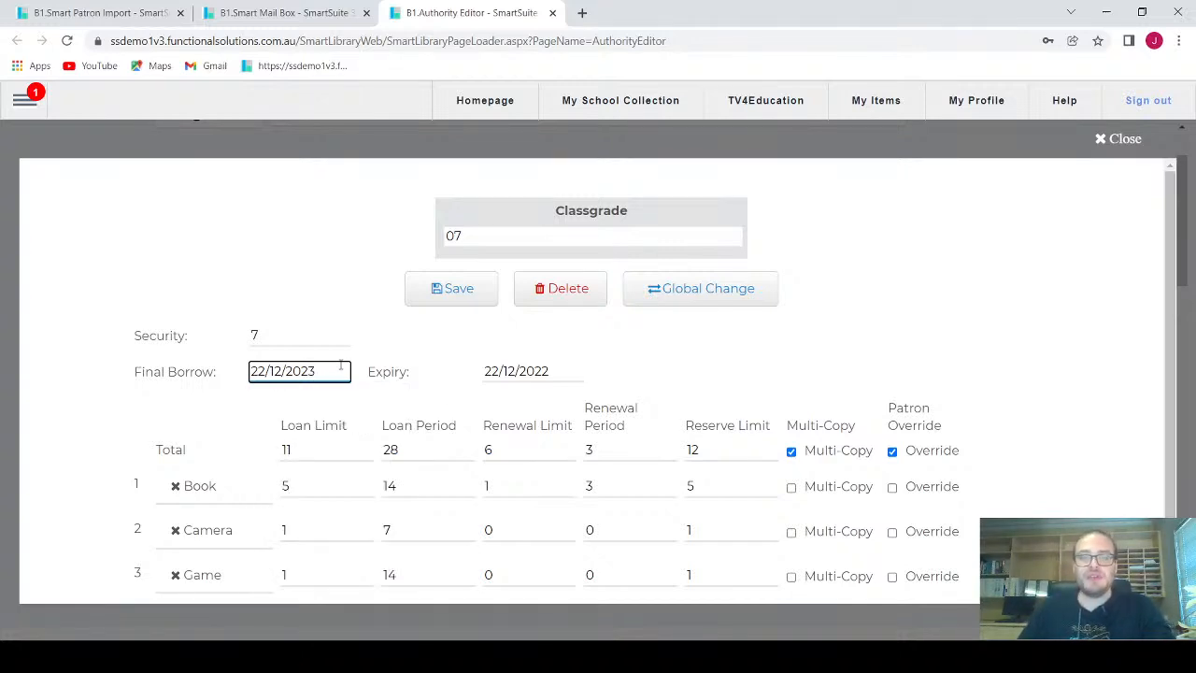
Step: Set the Expiry date of Classgrade 07 to 22/12/2023, save the entry and close it
click(571, 370)
key(BackSpace)
text(3)
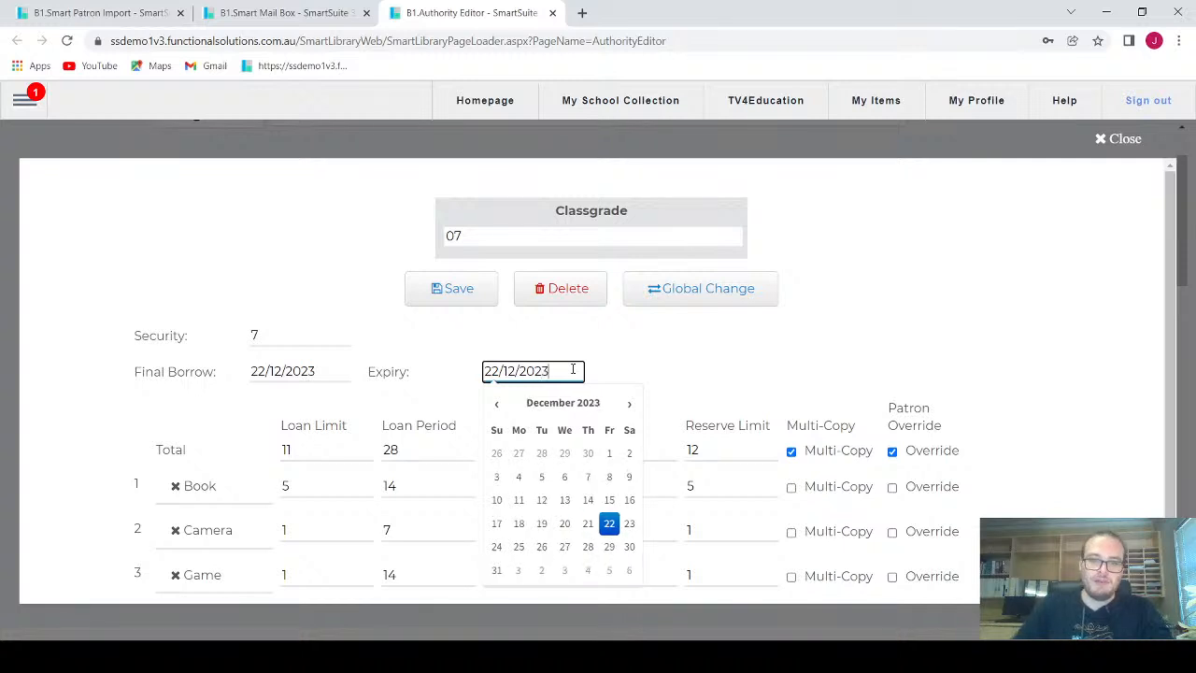
click(692, 372)
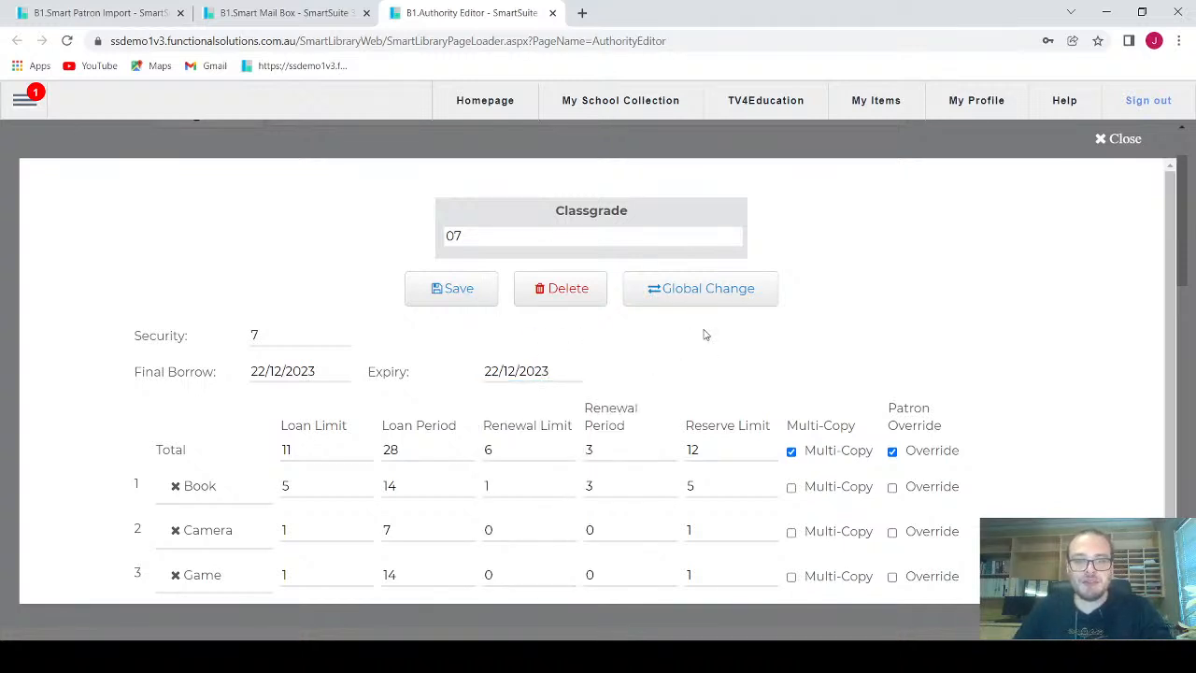
click(1104, 140)
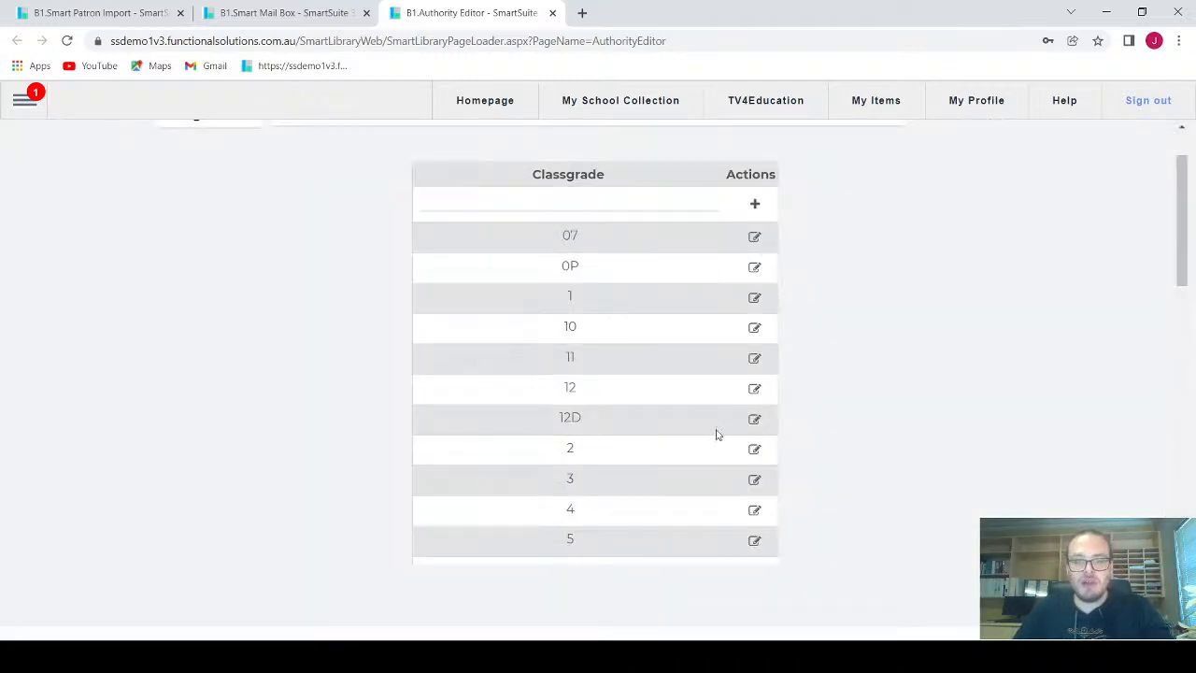
Step: Open Classgrade 2 for editing and set its Final Borrow date to 31/12/2022
click(755, 451)
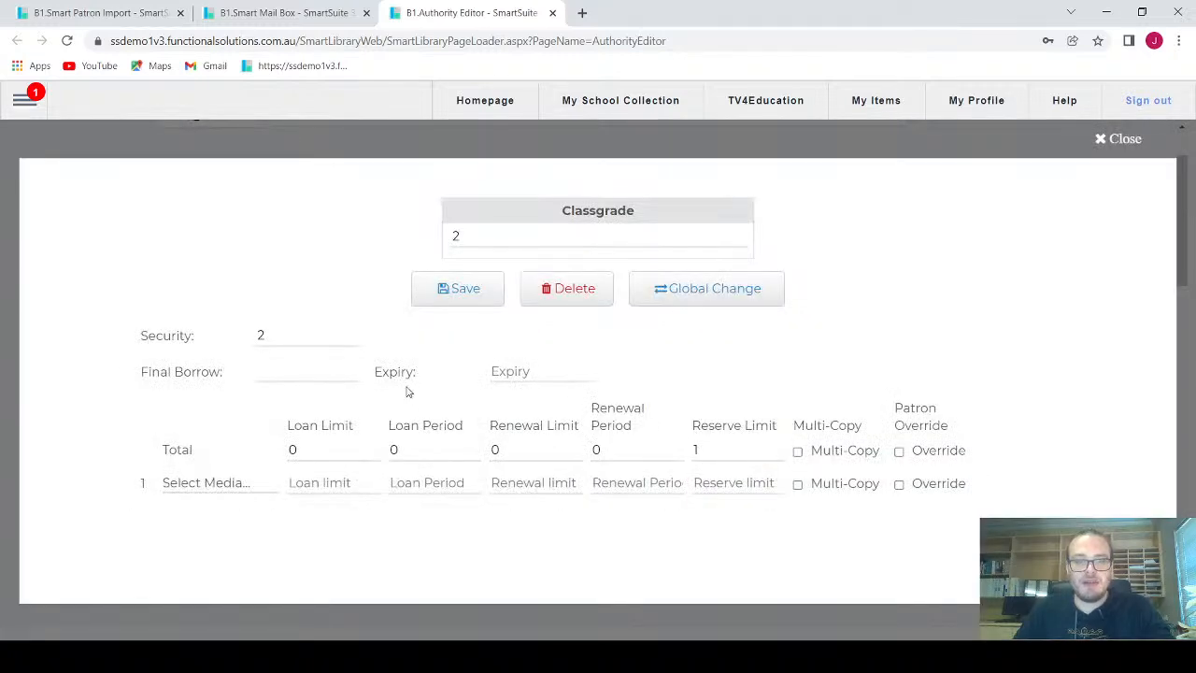
click(327, 373)
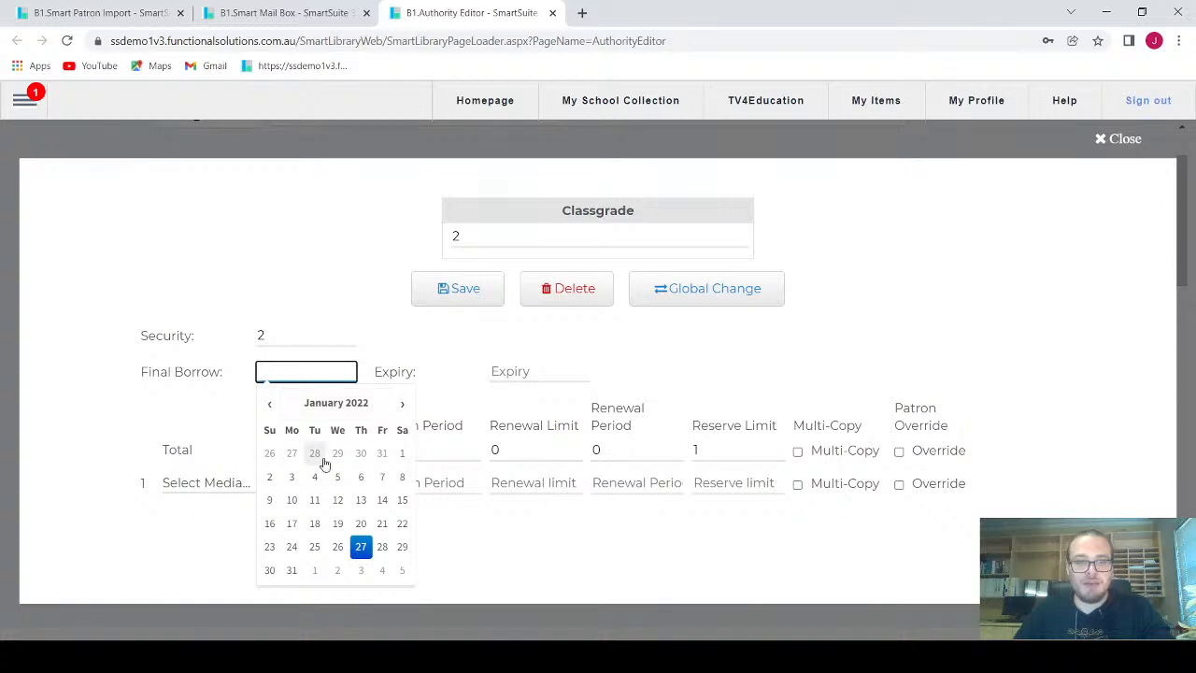
click(383, 454)
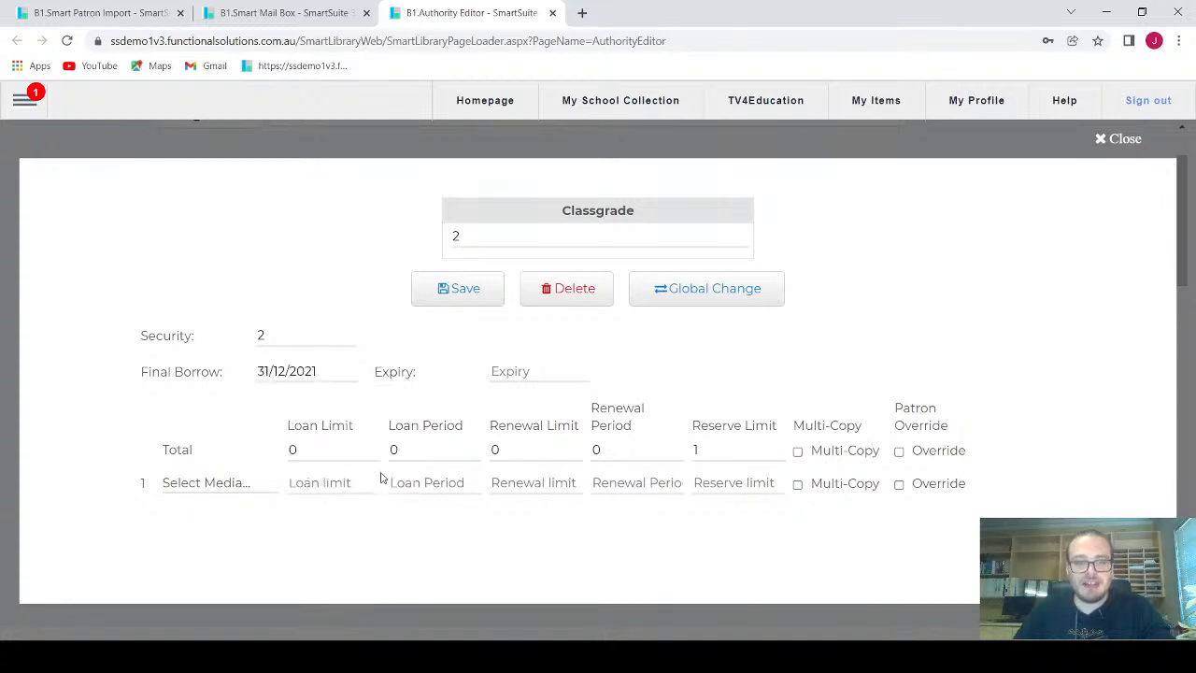
click(336, 371)
key(BackSpace)
text(2)
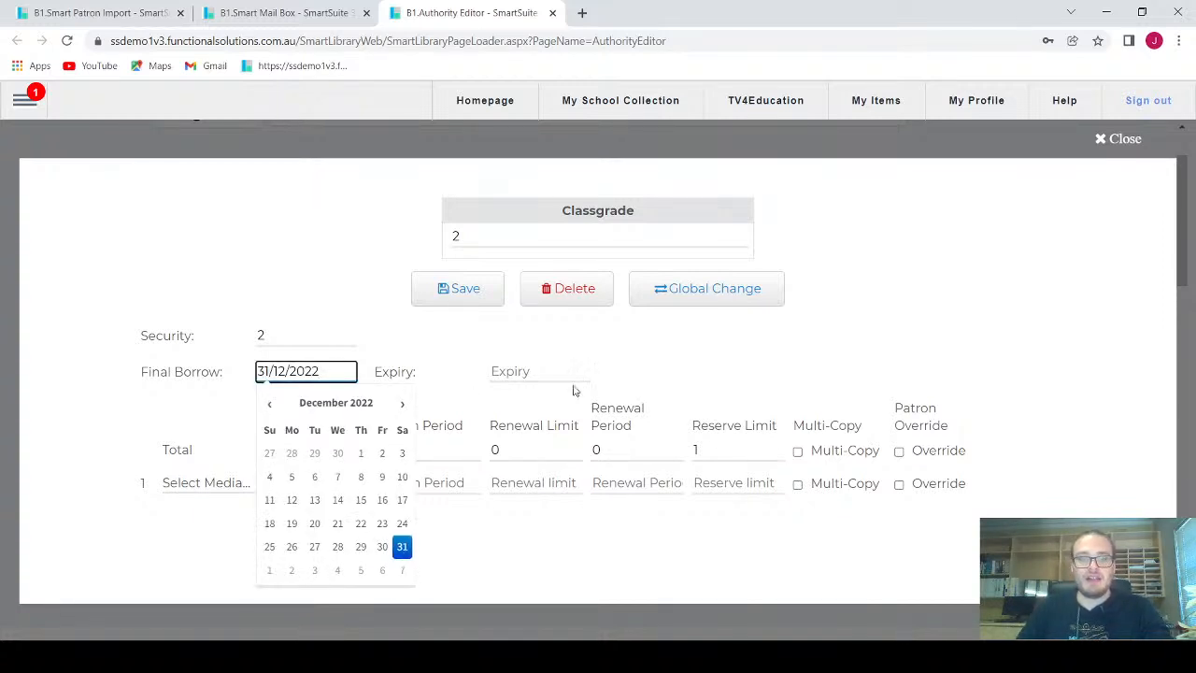
Step: Set the Expiry date of Classgrade 2 to 31/12/2022, save the entry and close it
click(569, 376)
click(616, 453)
click(569, 366)
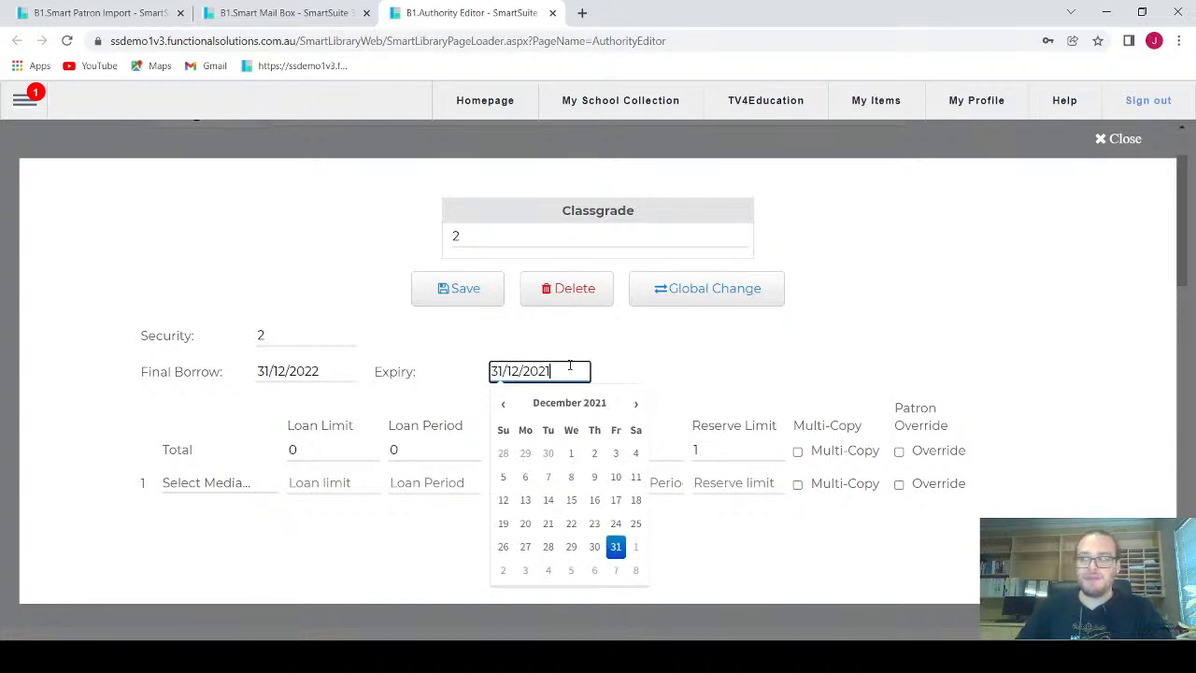
key(BackSpace)
text(2)
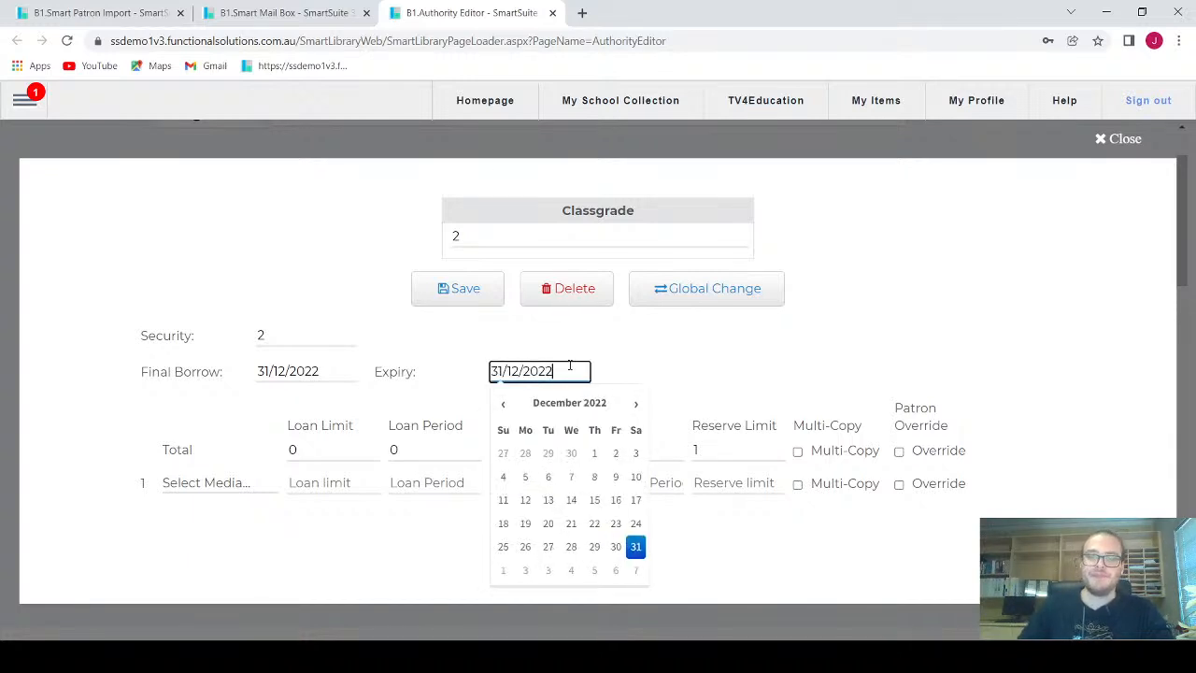
click(713, 354)
click(465, 297)
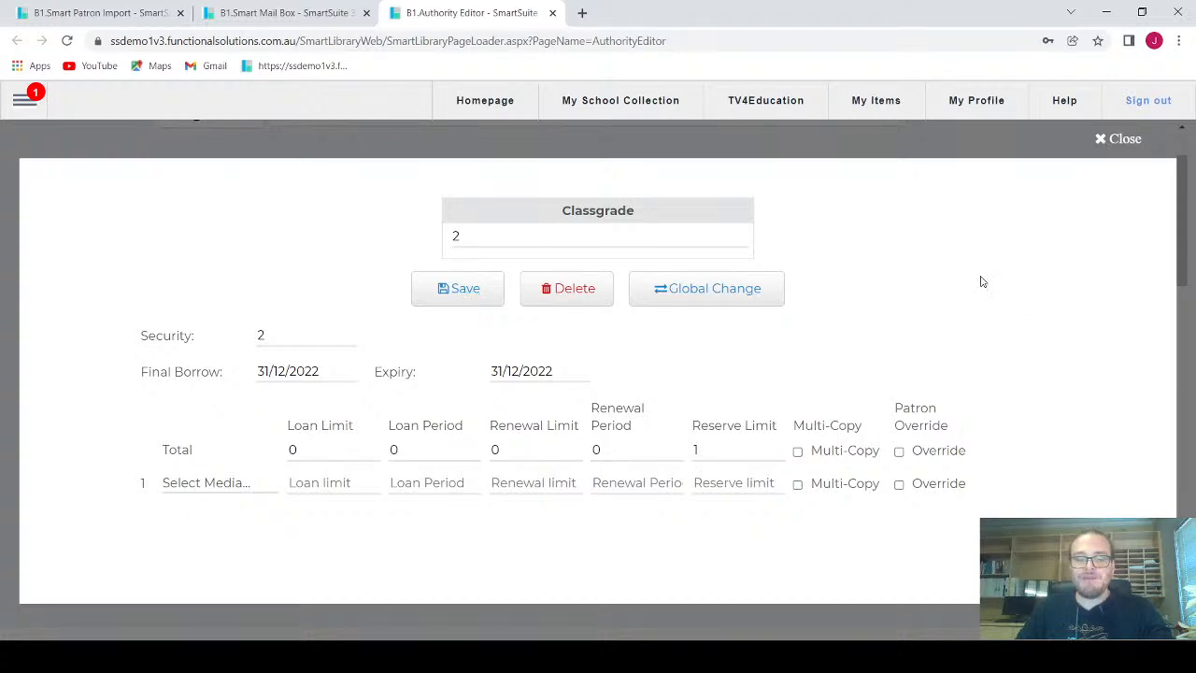
click(1105, 143)
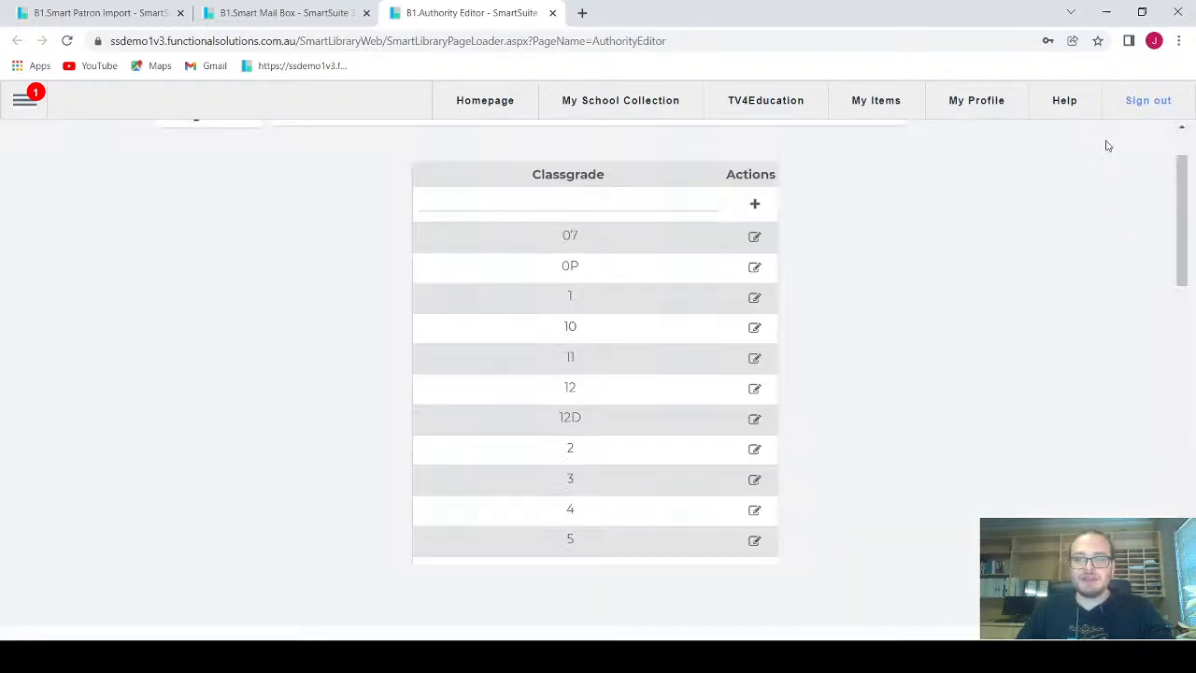
Step: Reopen Classgrade 07, review its total and per-media loan, renewal and reserve settings, and close it
click(754, 236)
scroll(828, 309, down, 1)
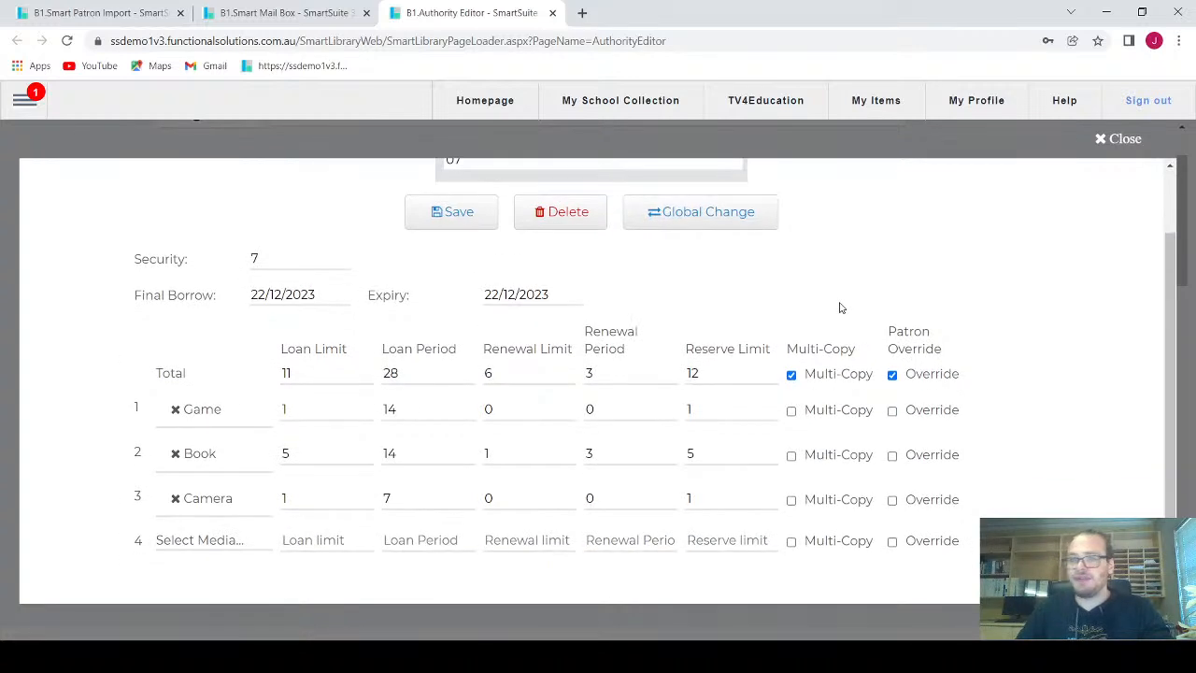
click(316, 371)
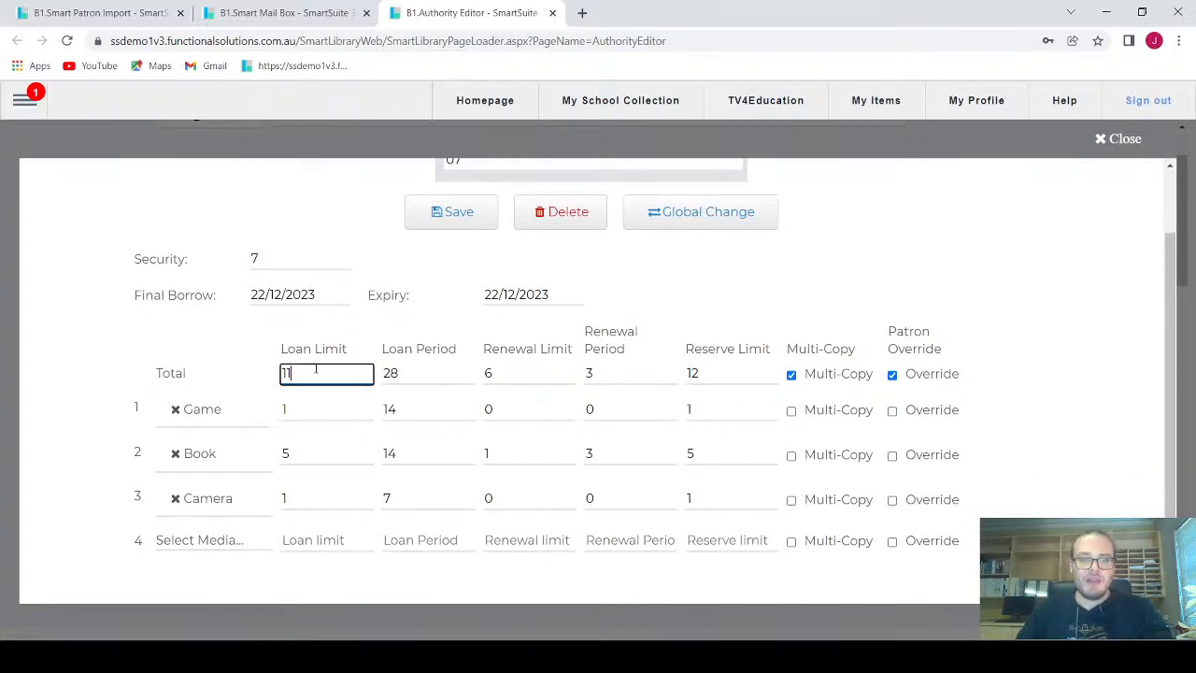
click(434, 374)
click(528, 374)
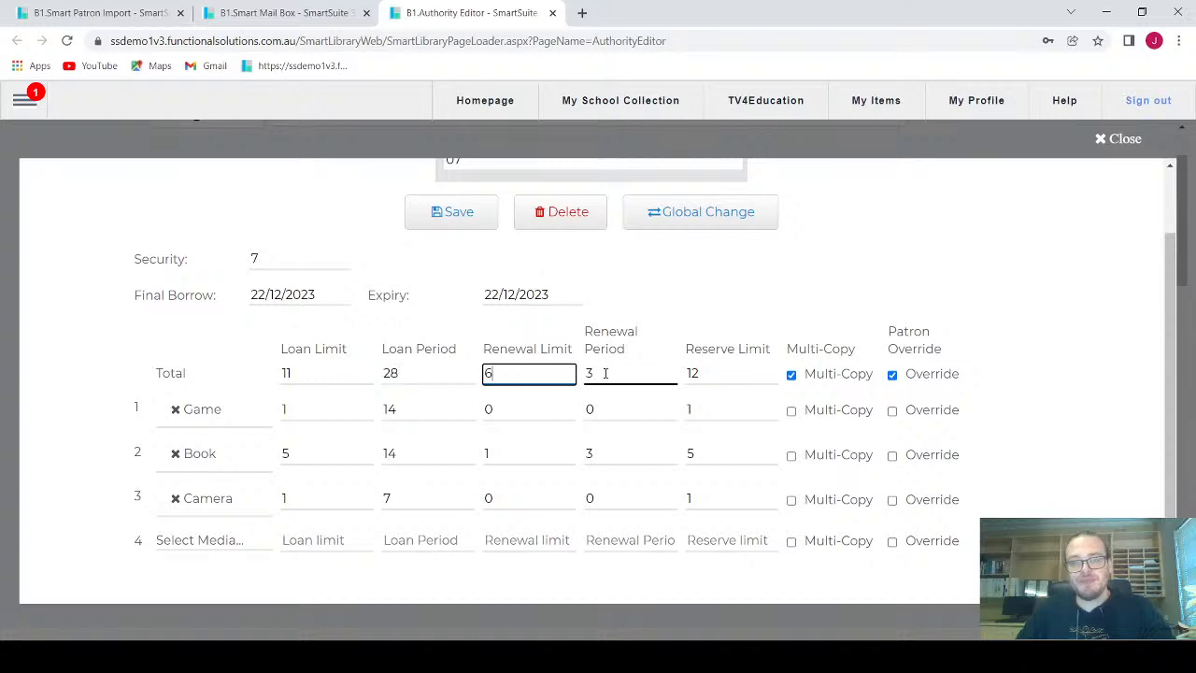
click(645, 374)
scroll(534, 382, up, 1)
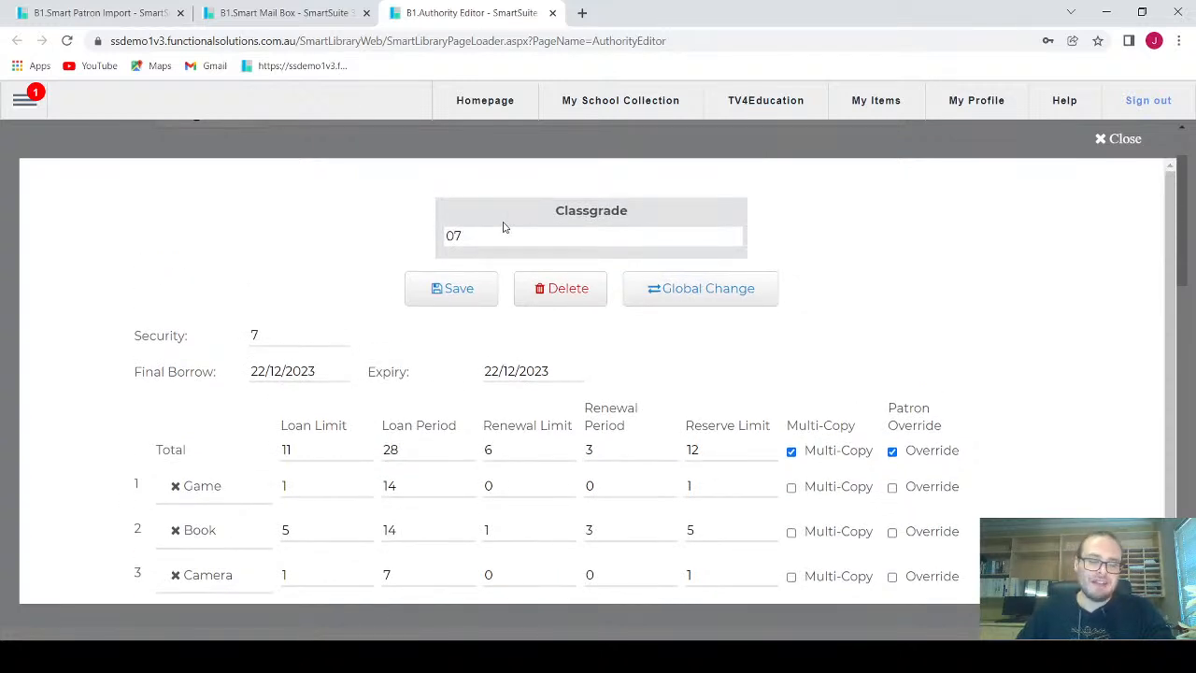
scroll(405, 294, down, 1)
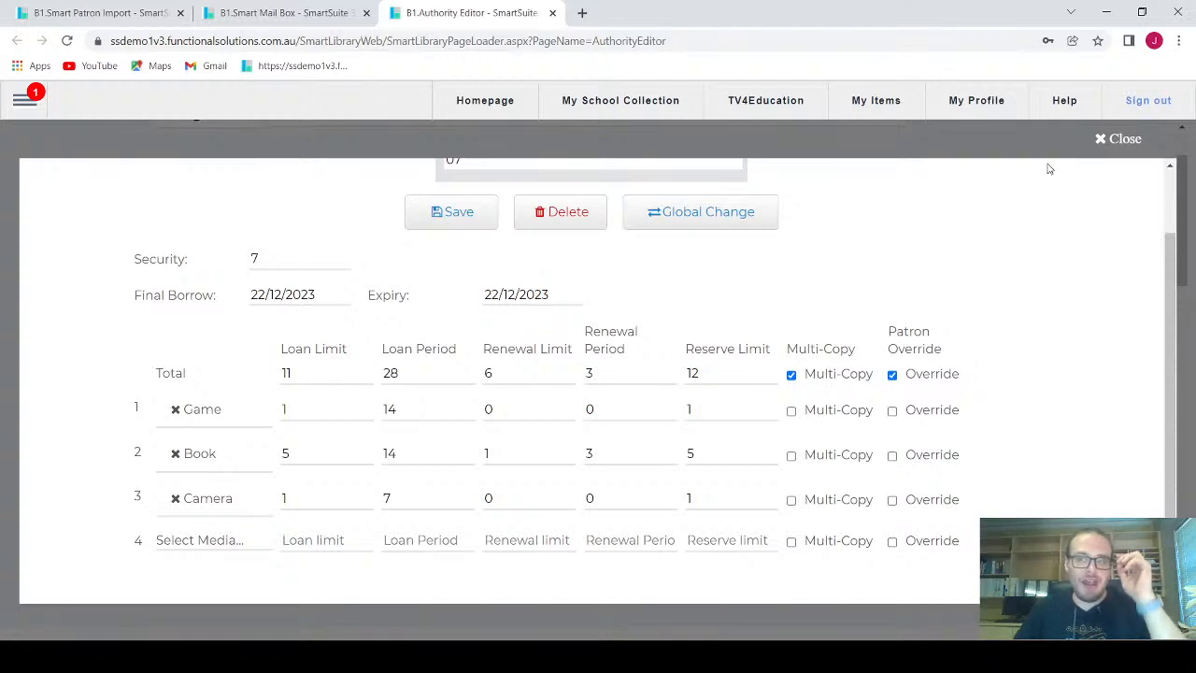
click(1103, 138)
Step: Switch the Authority Editor to the Loan Type list and look through its entries
scroll(374, 280, up, 2)
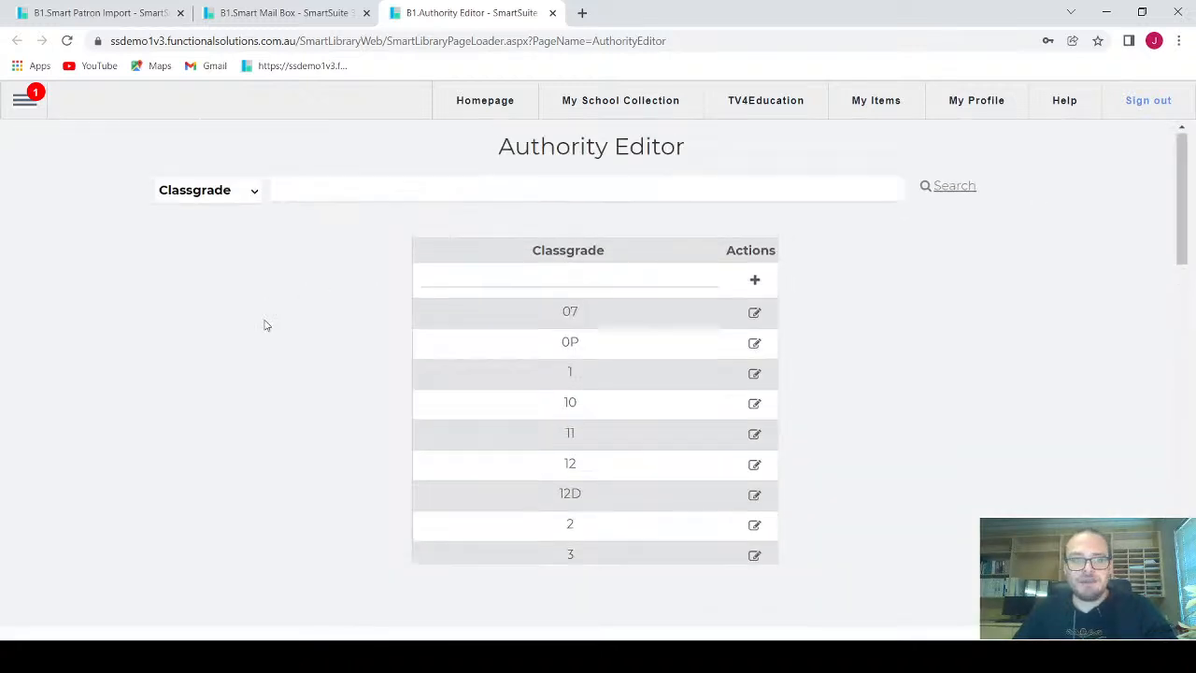
click(231, 197)
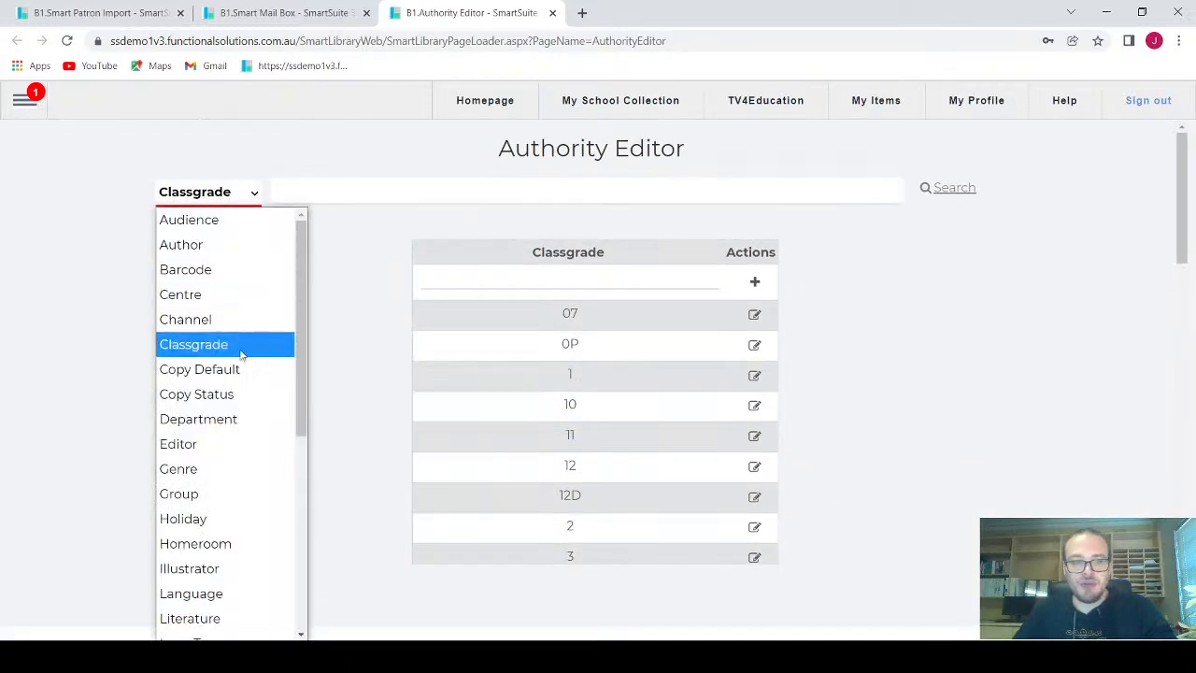
scroll(225, 400, down, 3)
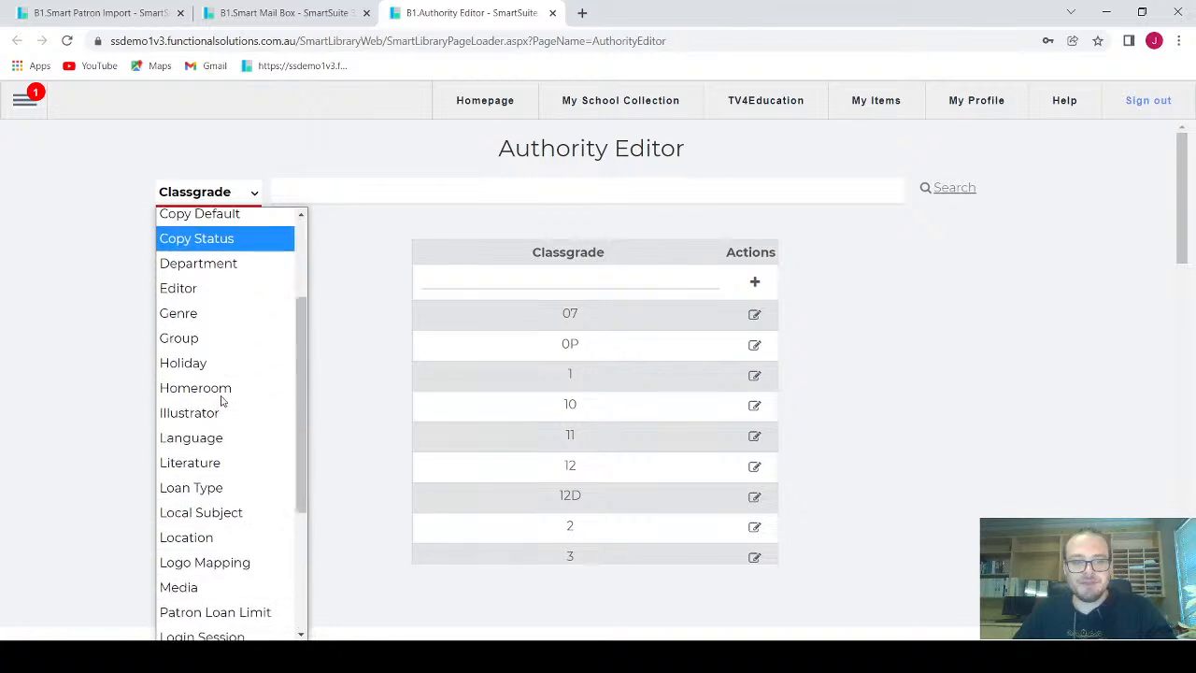
click(218, 338)
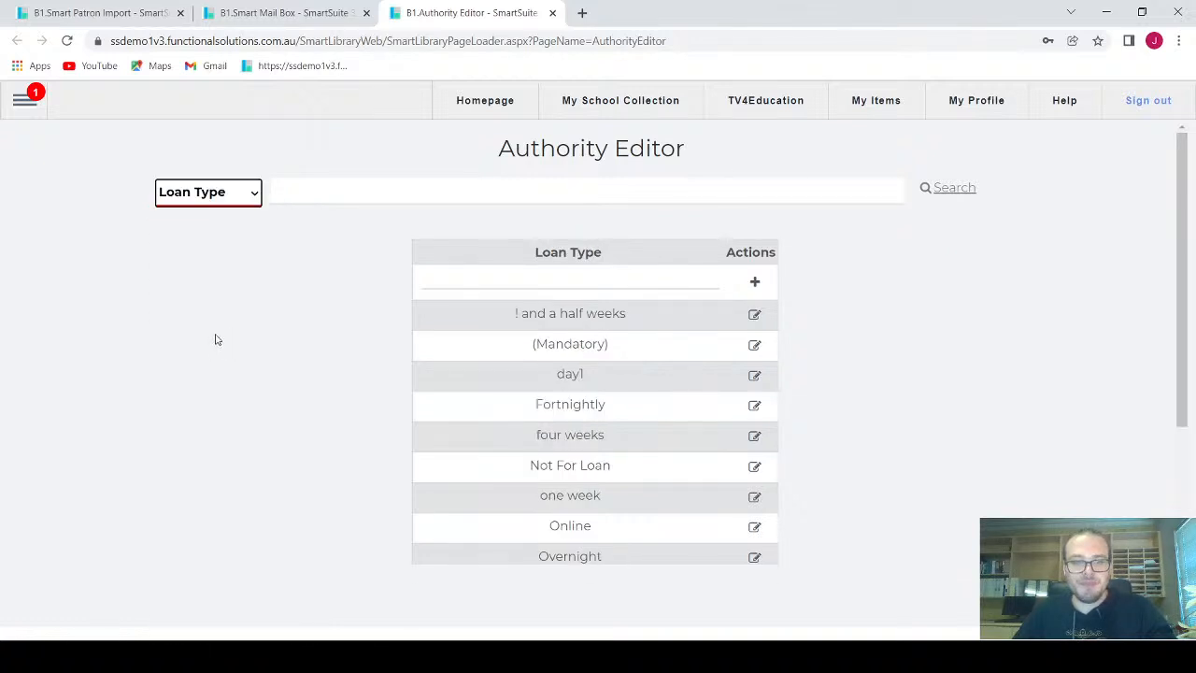
scroll(225, 346, down, 1)
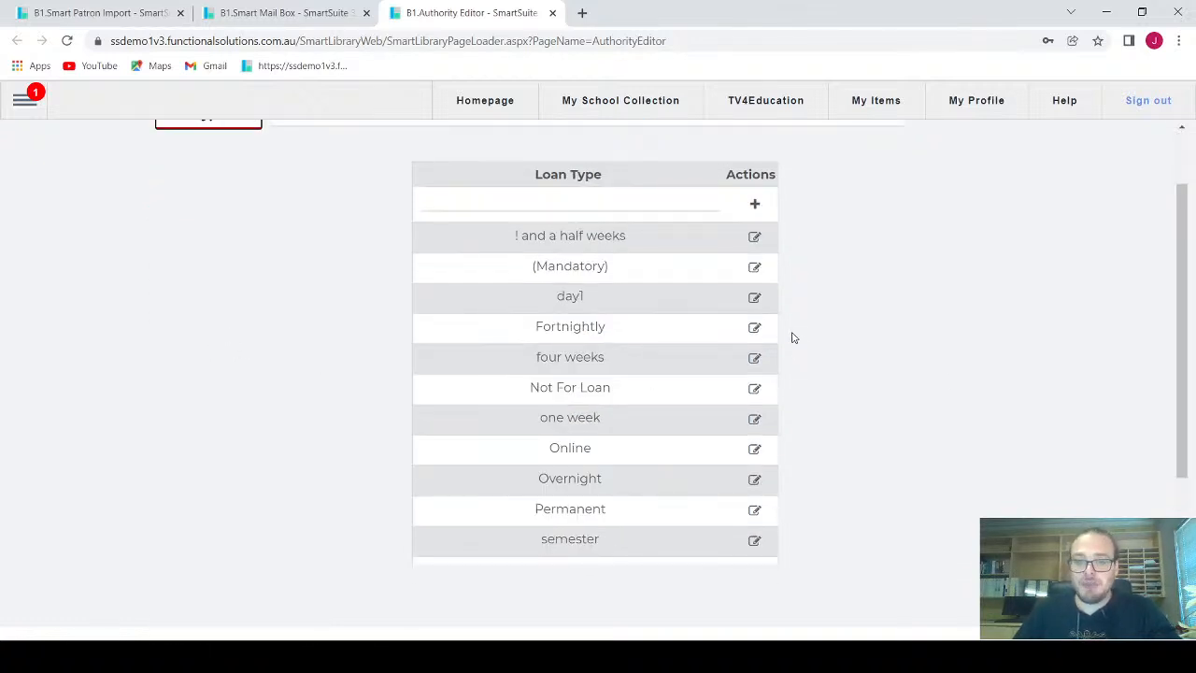
Step: Set the Final Borrow date of the Fortnightly loan type to 19/12/2023, save the entry and close it
click(755, 327)
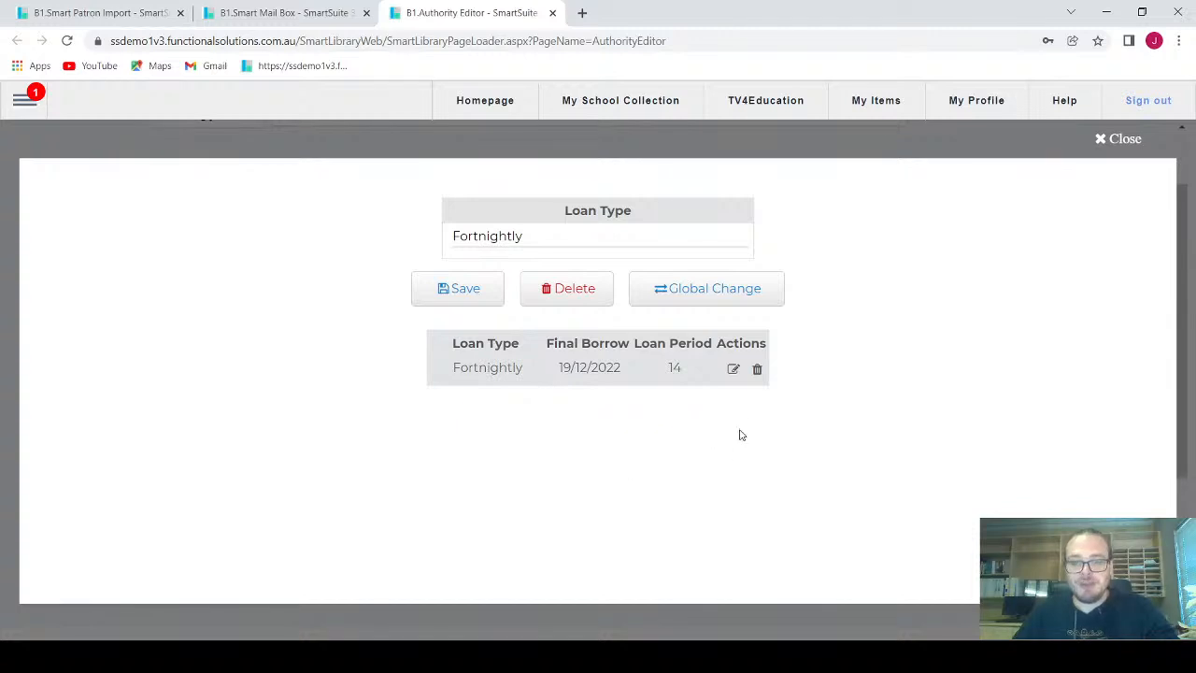
click(734, 368)
click(560, 372)
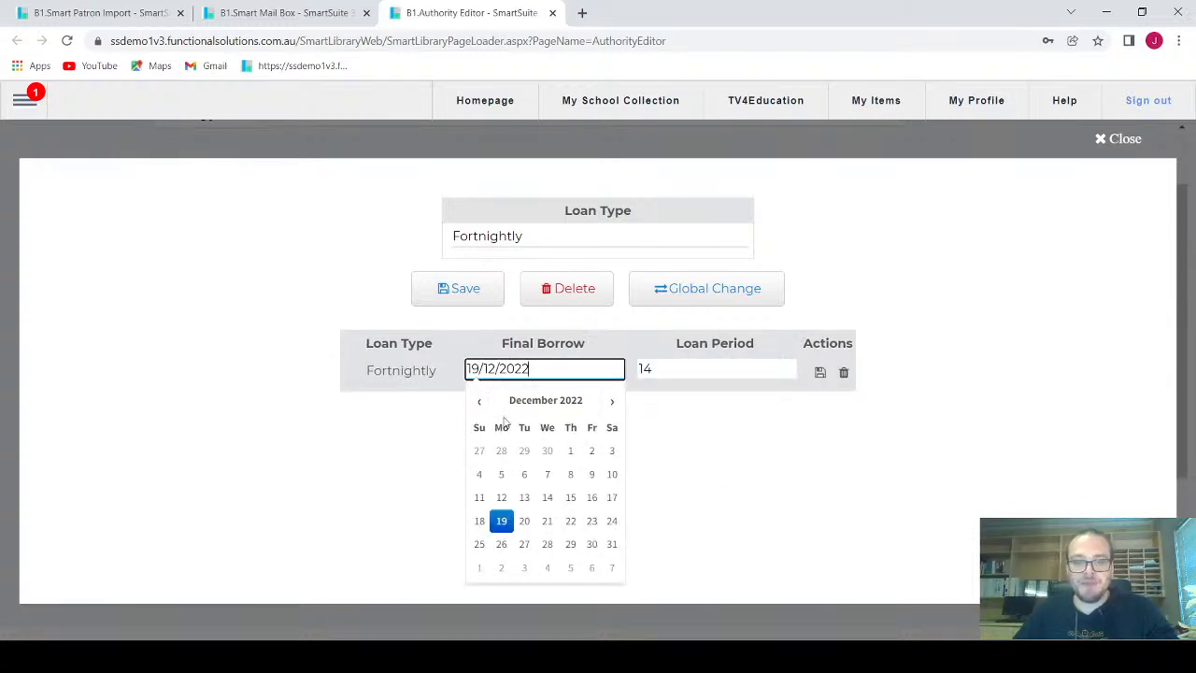
click(554, 368)
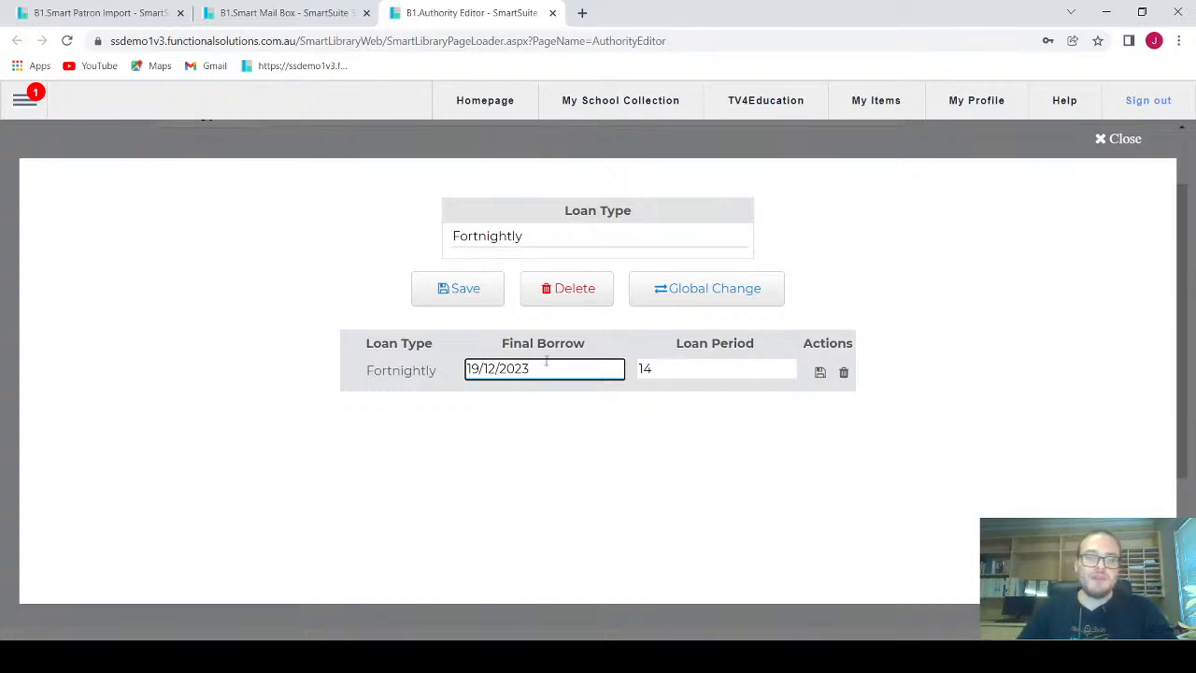
click(820, 372)
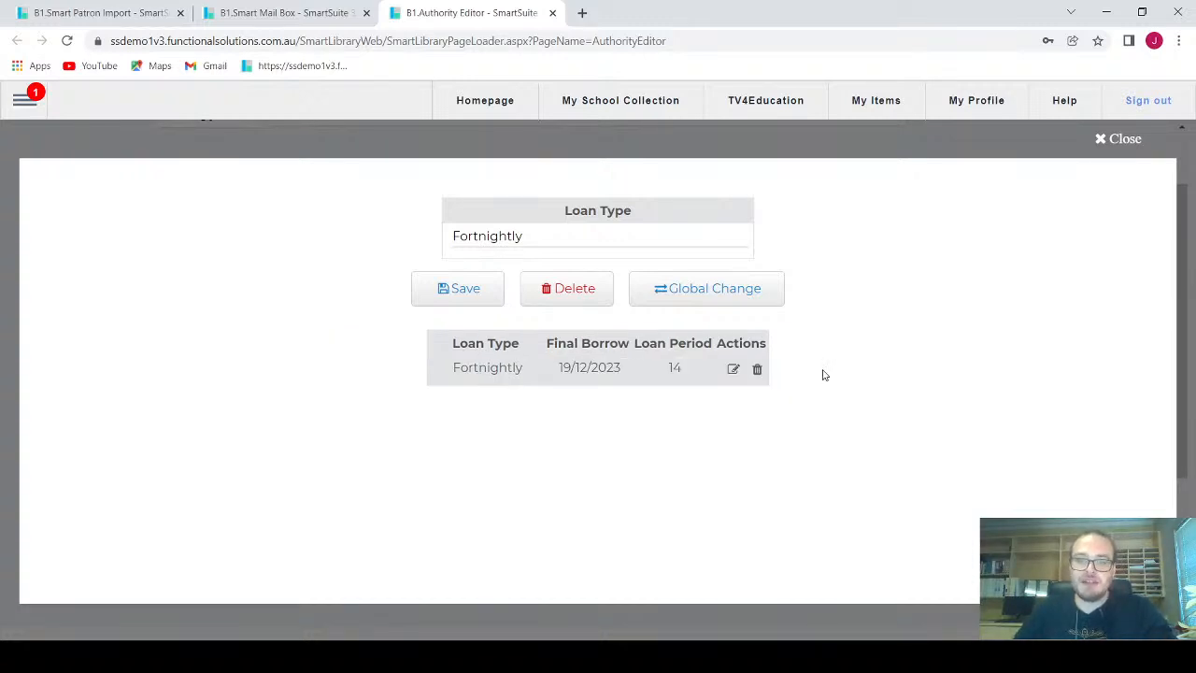
click(451, 289)
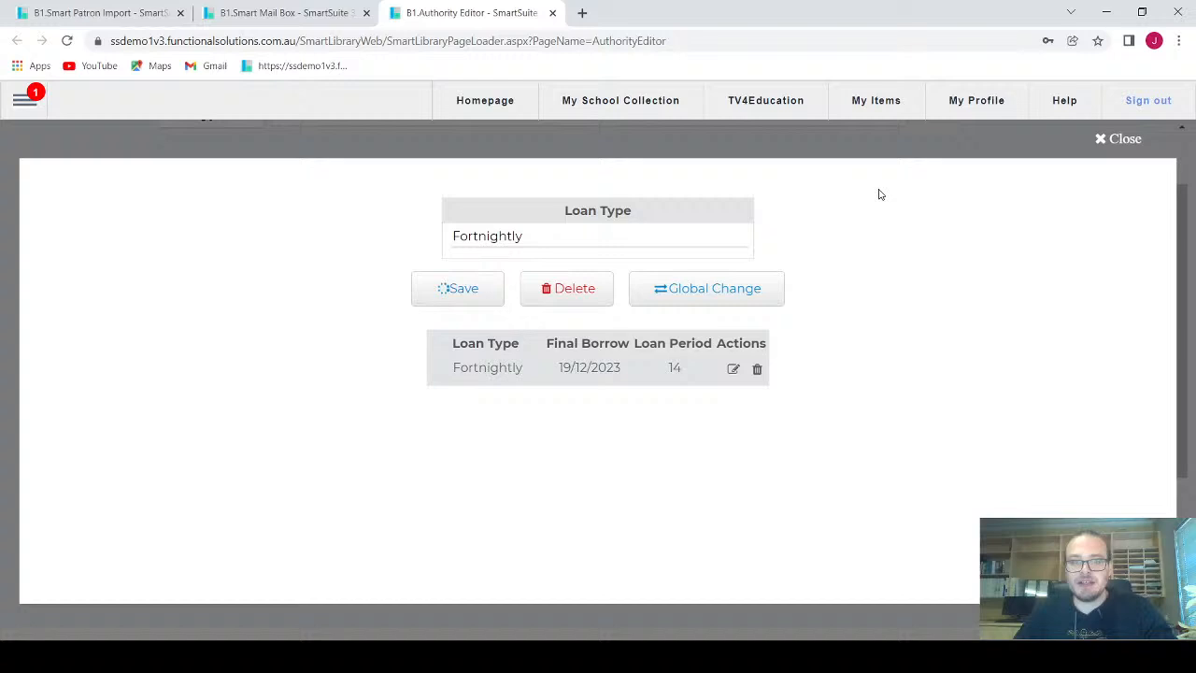
click(1100, 139)
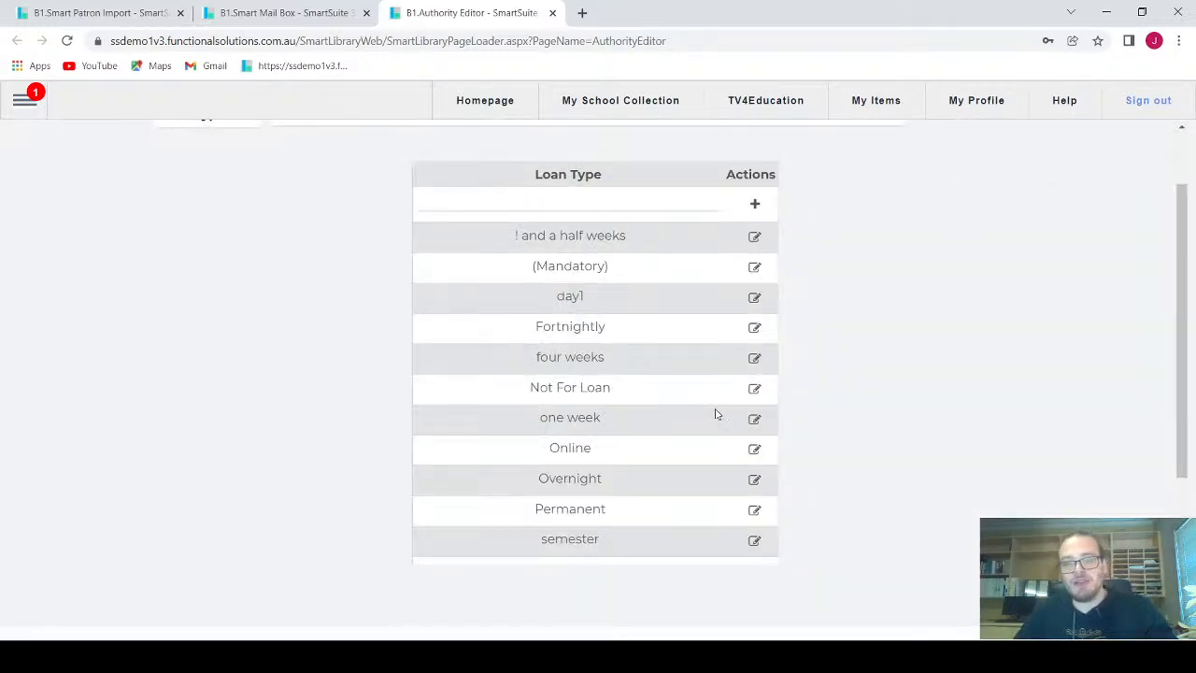
scroll(716, 414, down, 1)
click(754, 367)
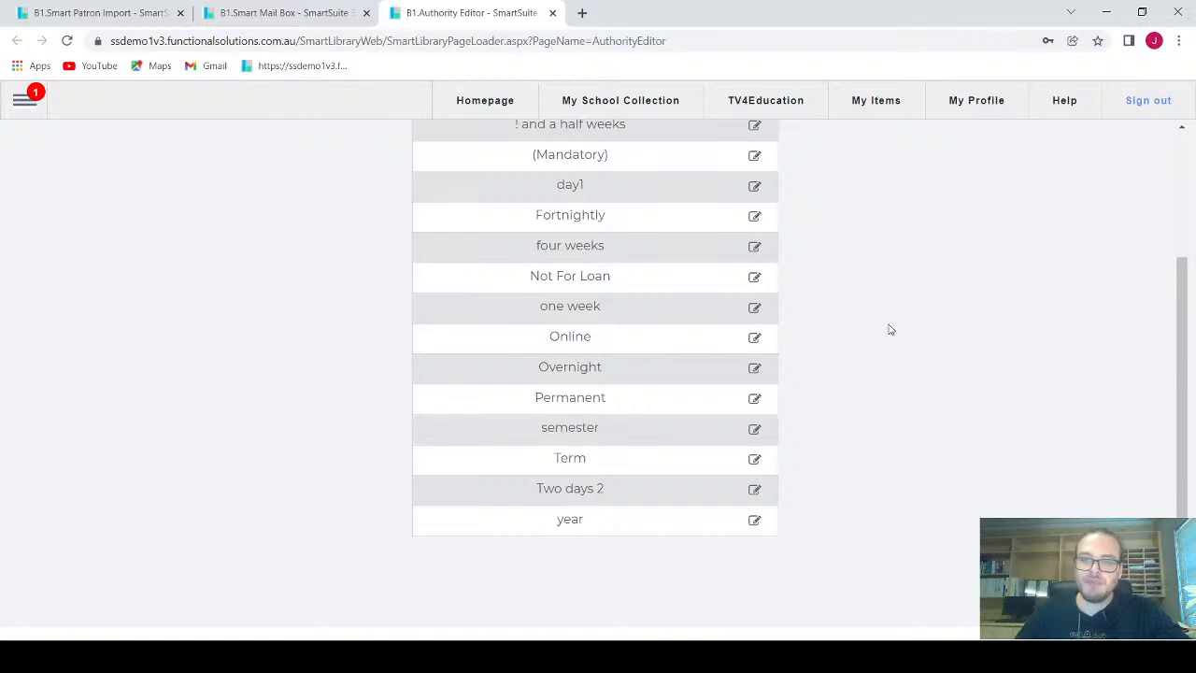
scroll(384, 370, up, 3)
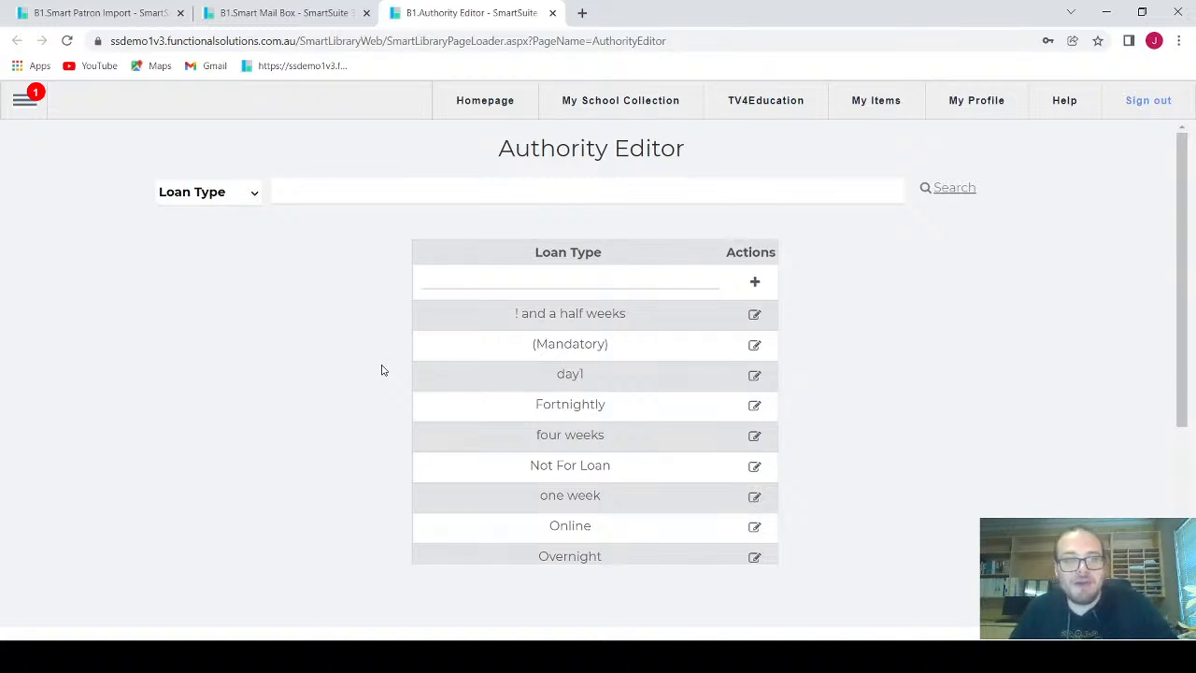
Step: Go to the patron reports and open the Patrons by Classification report
click(45, 105)
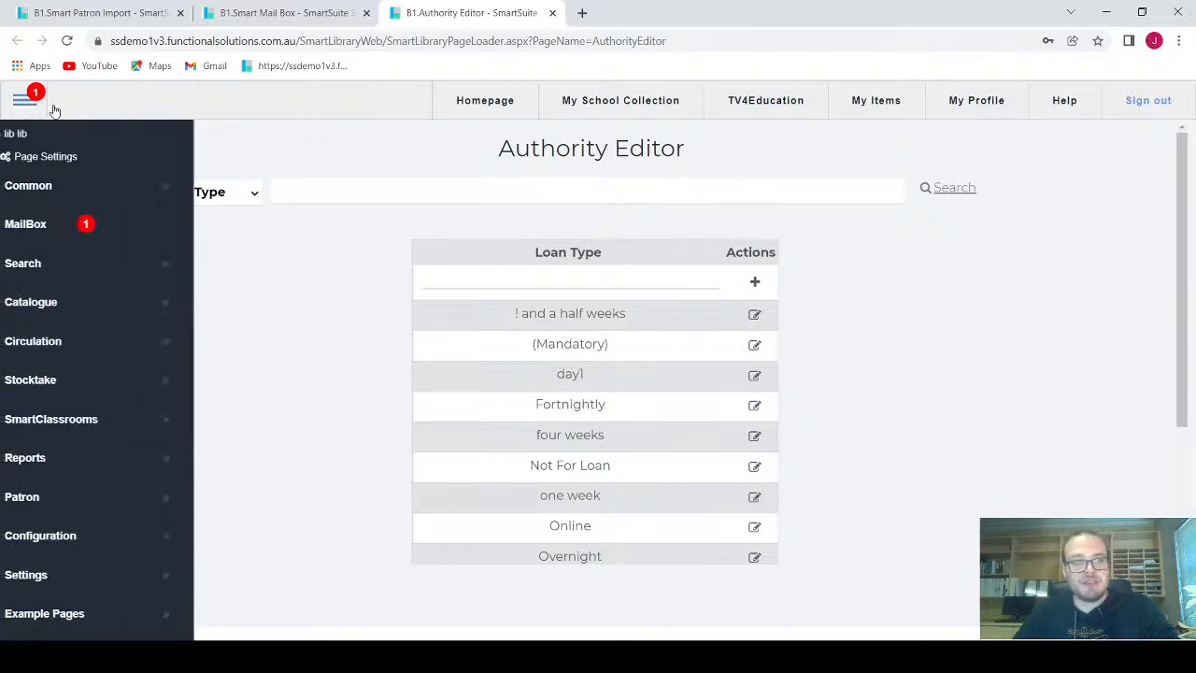
mouse_move(58, 459)
click(242, 468)
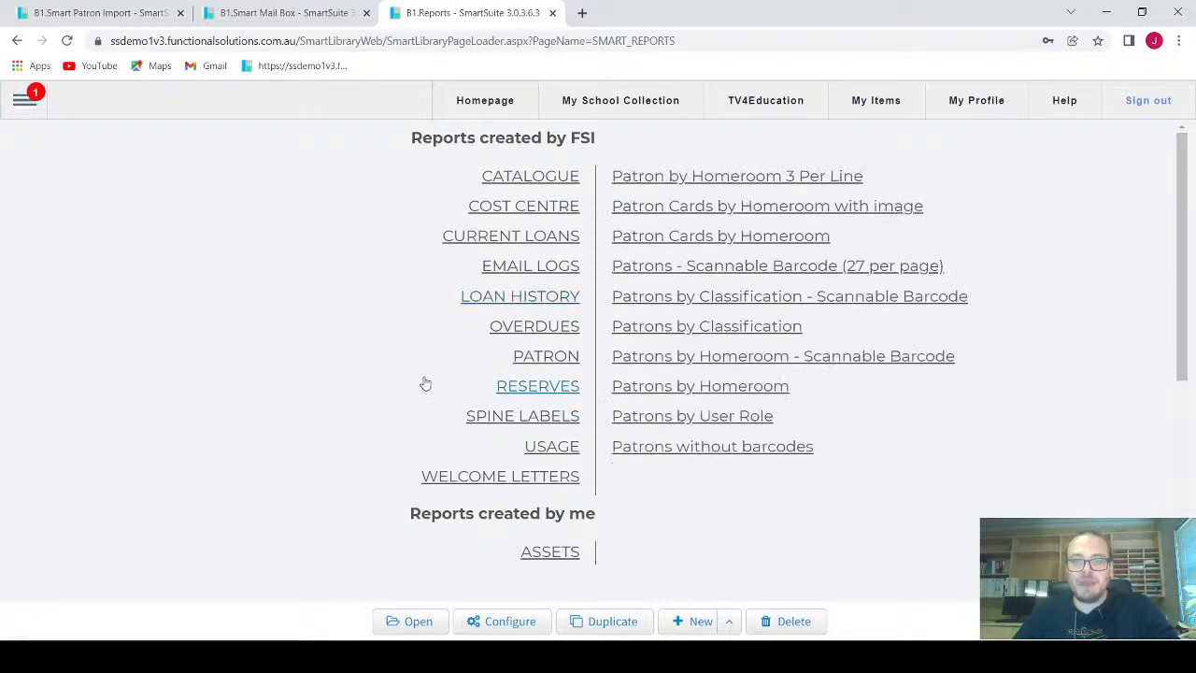
click(722, 327)
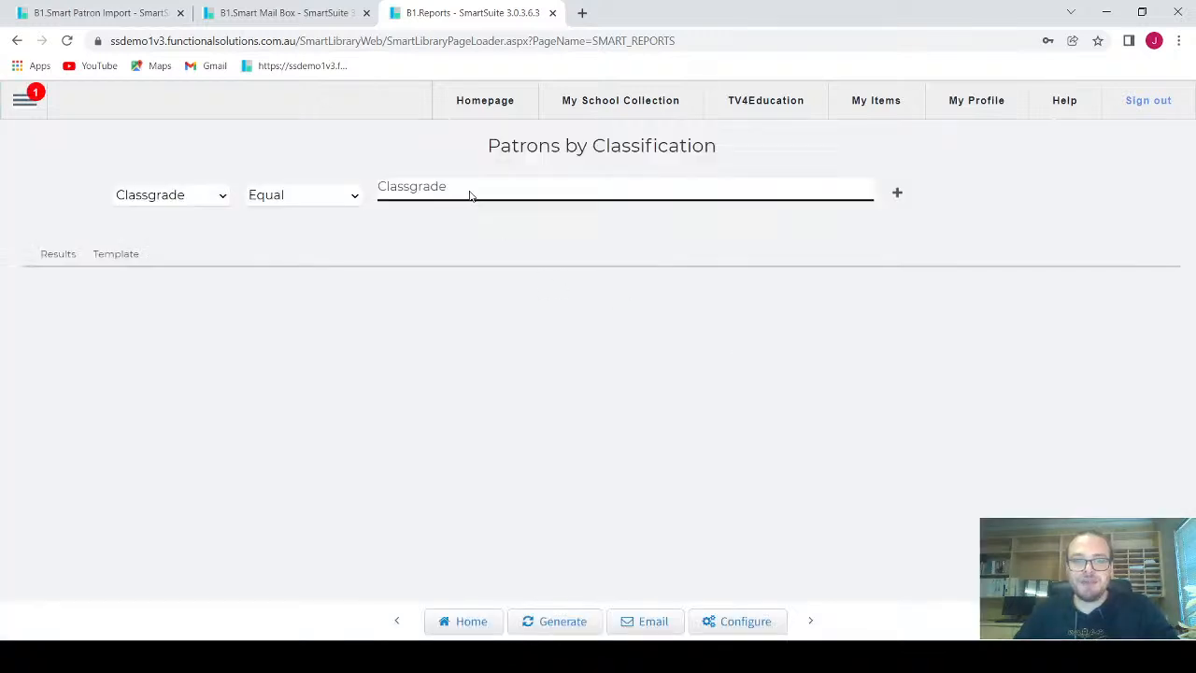
Step: Generate the Patrons by Classification report for Classgrade equal to LEFT 2021 and look over the listed patrons
click(470, 195)
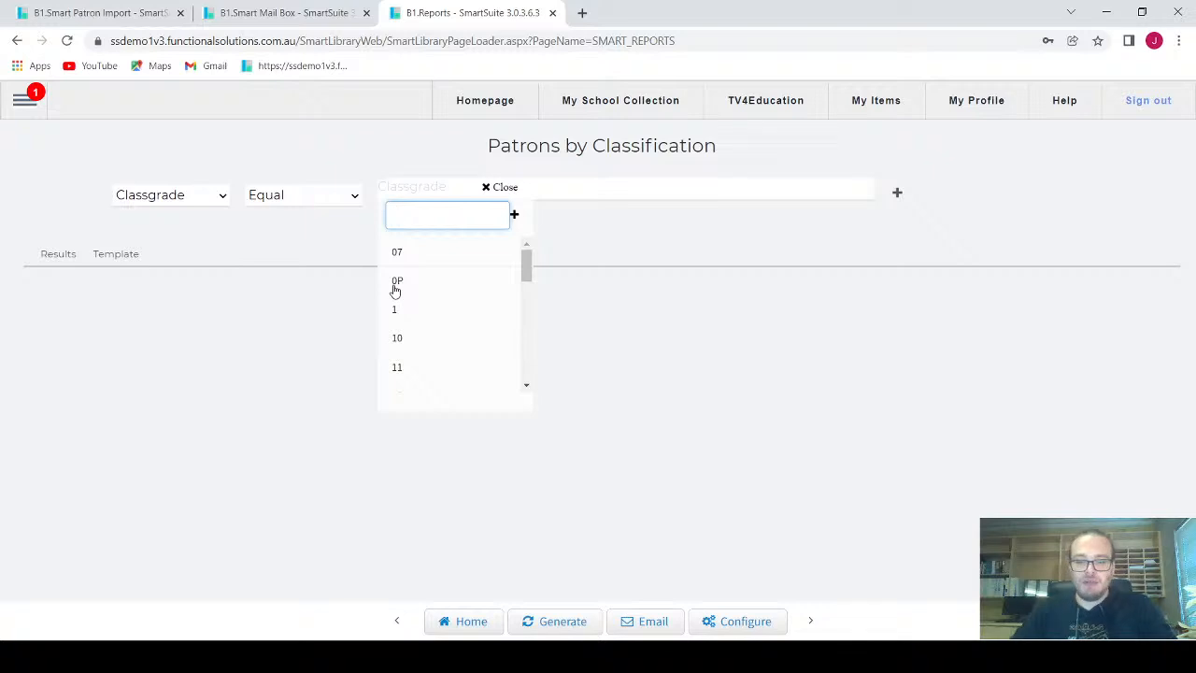
text(left 2021)
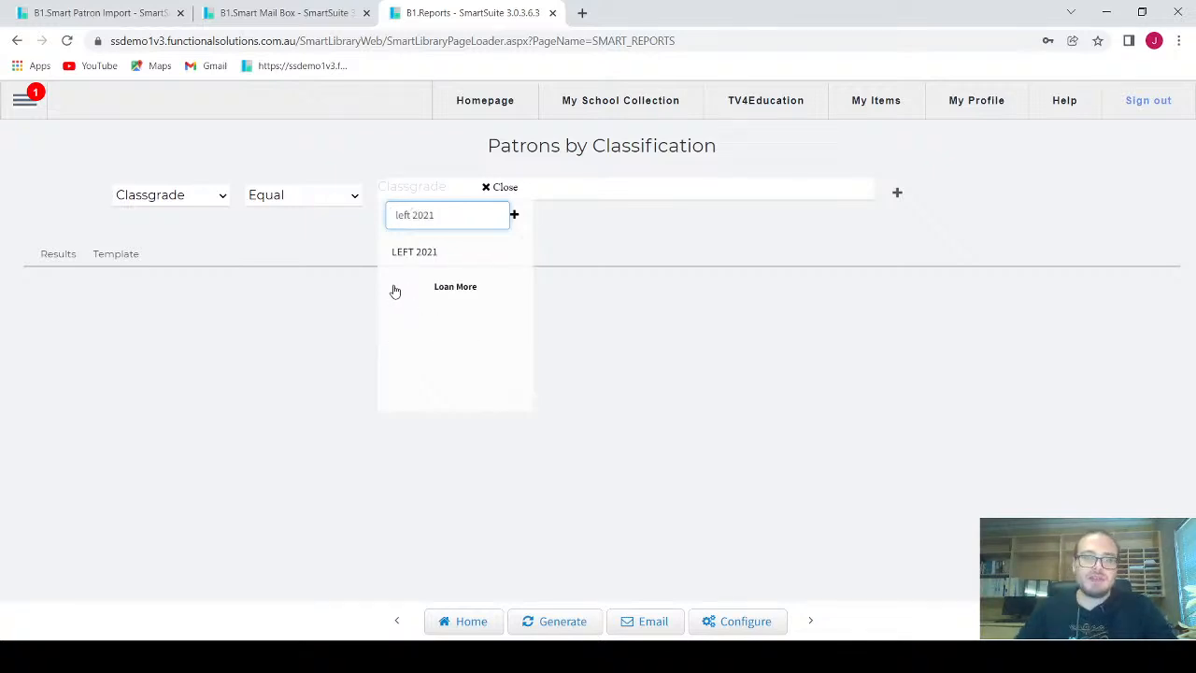
click(401, 256)
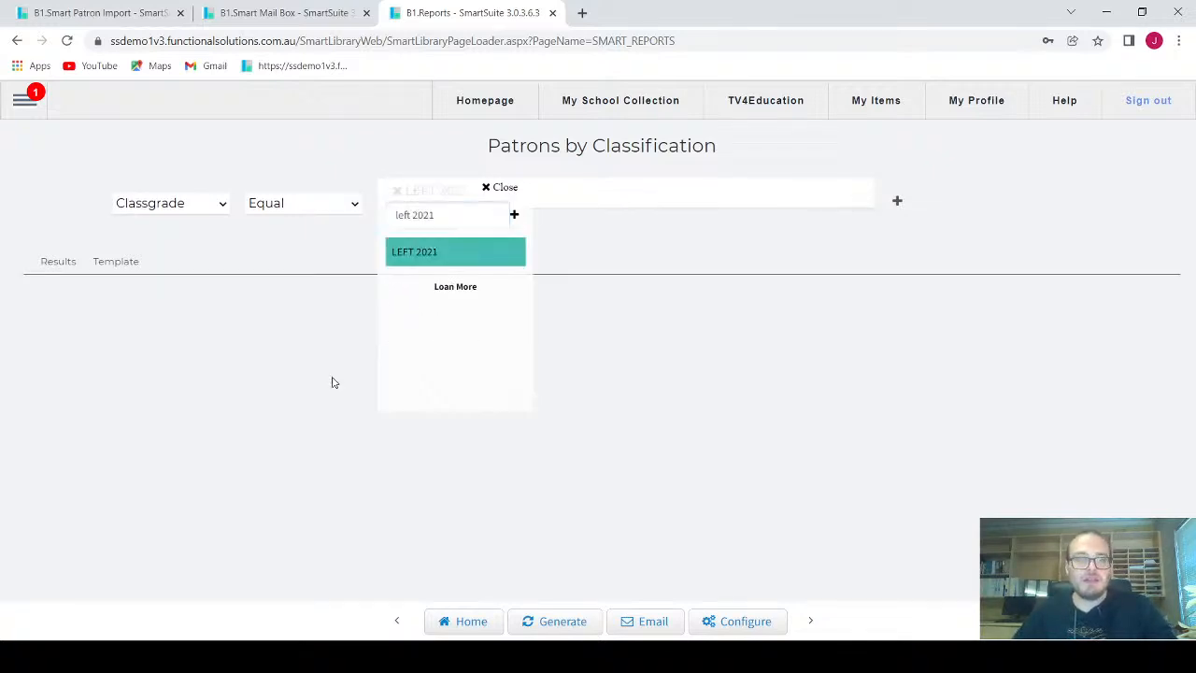
click(555, 615)
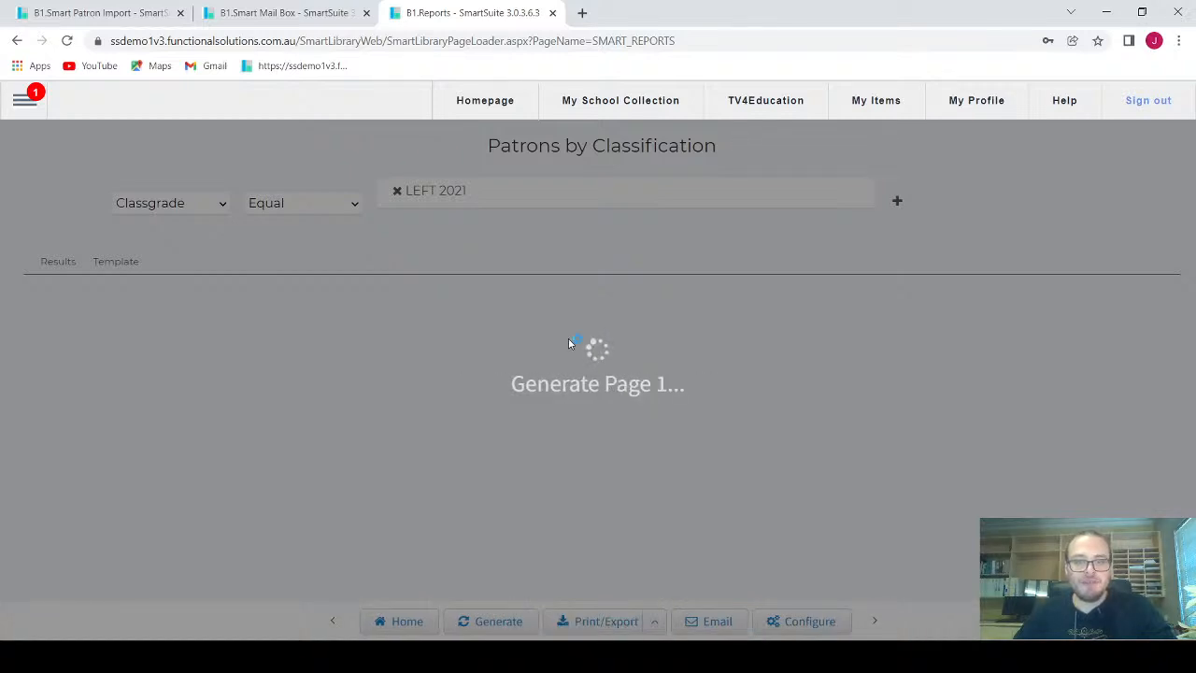
scroll(625, 410, down, 1)
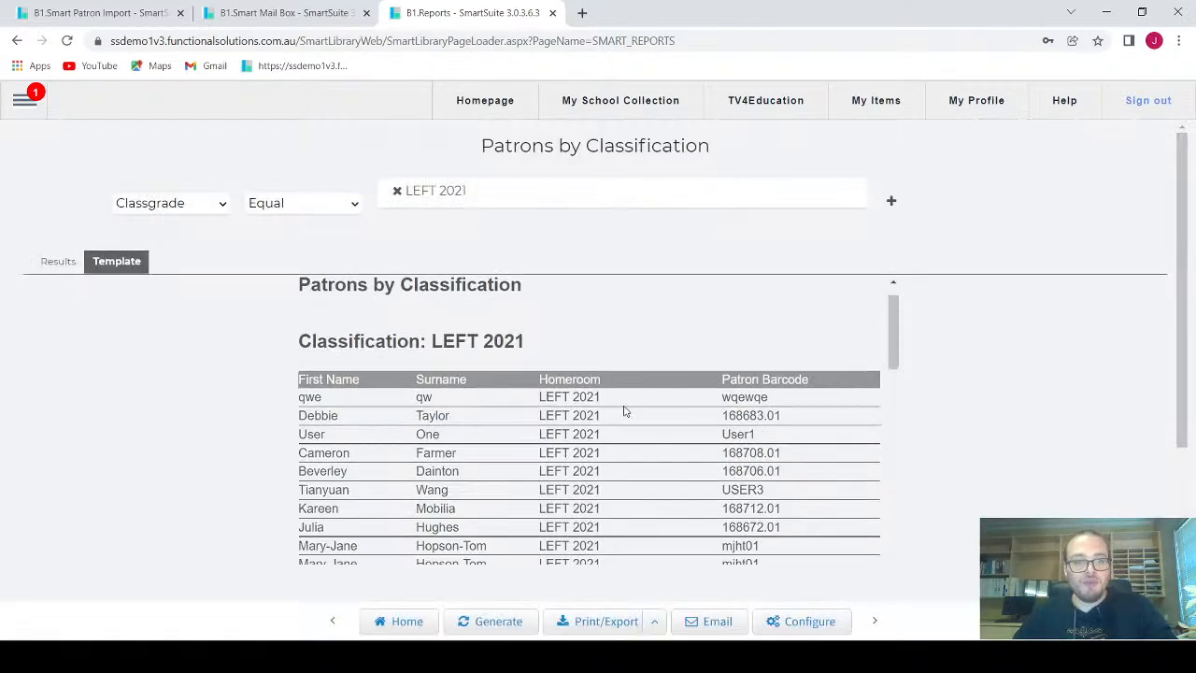
scroll(625, 409, up, 1)
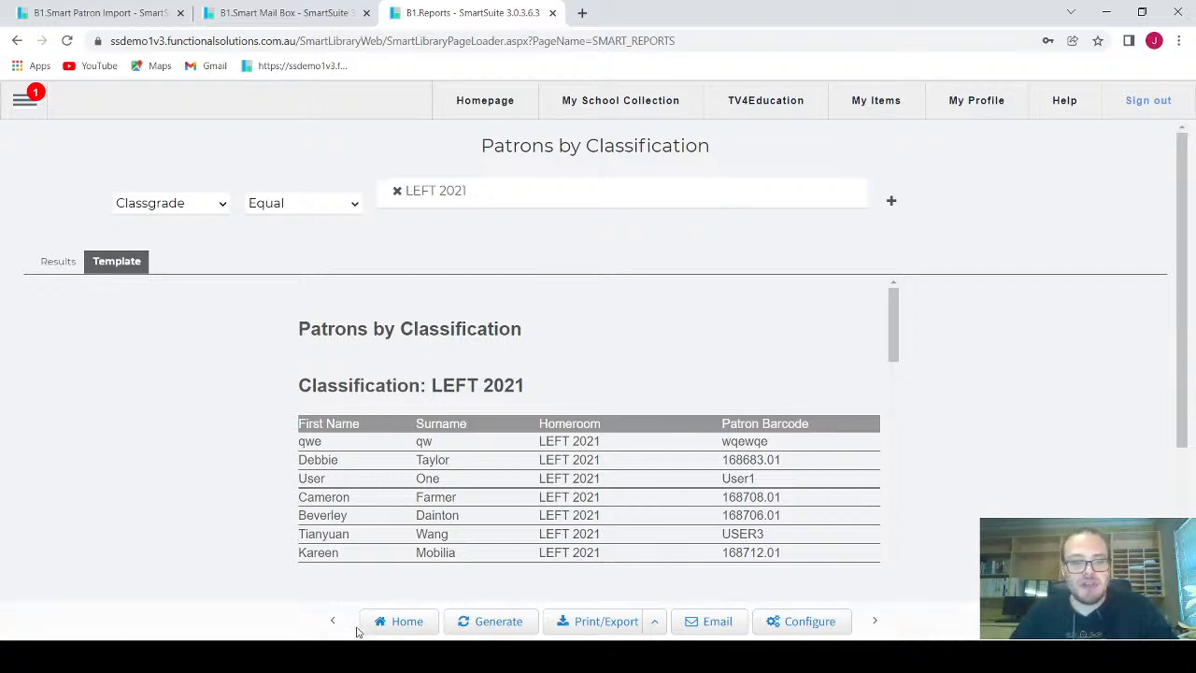
Step: Return to the saved report list and open the Overdues By Homeroom report from the overdue reports
click(402, 621)
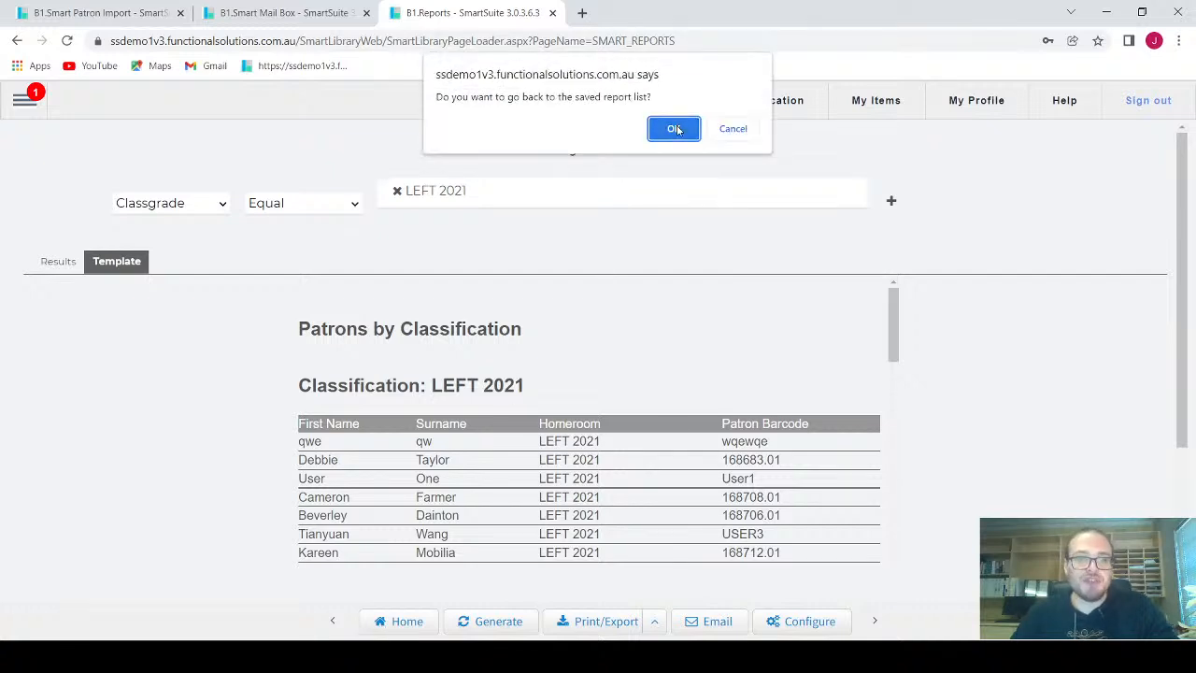
click(678, 130)
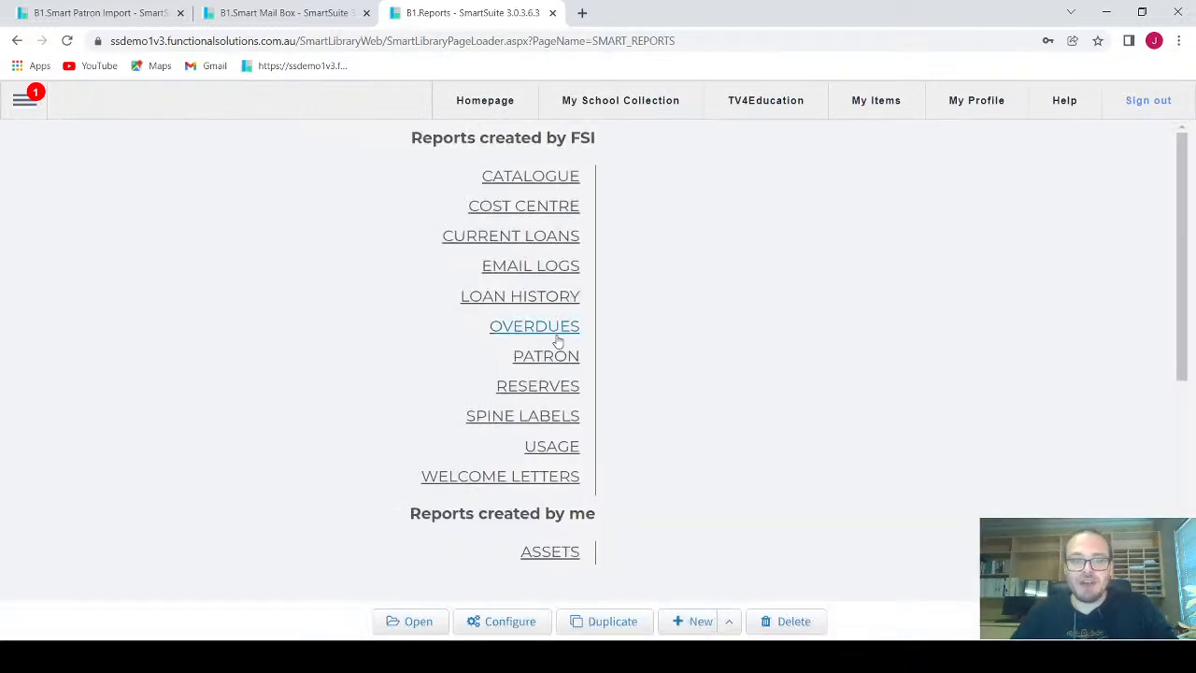
click(559, 337)
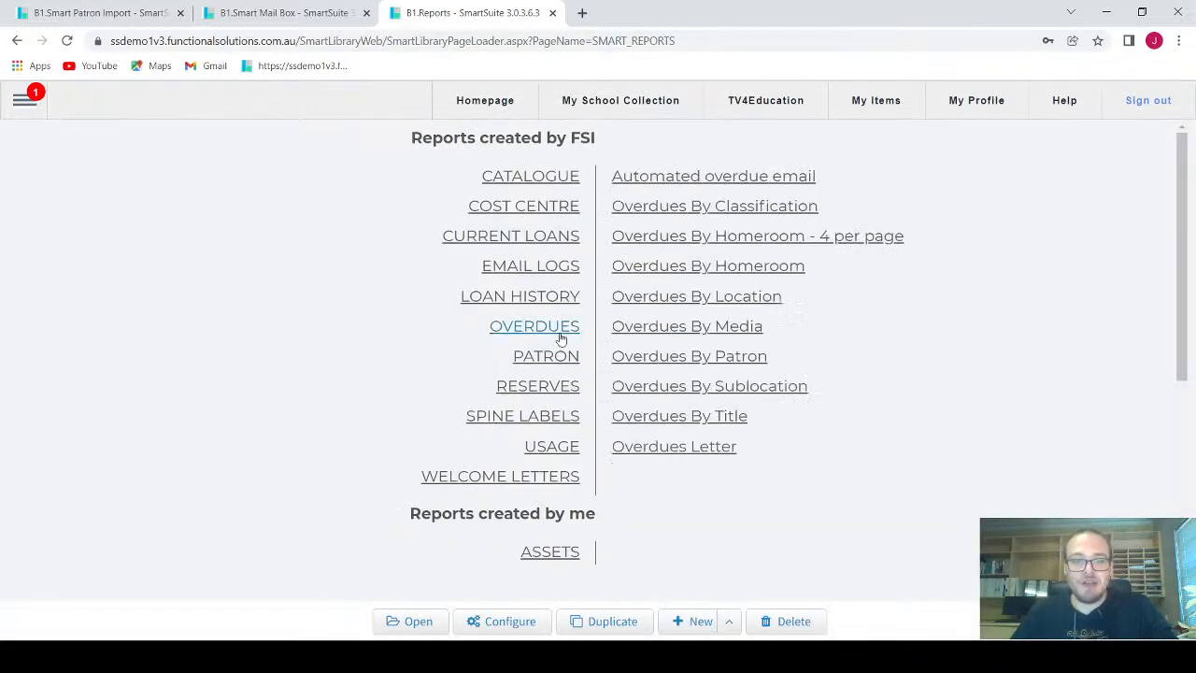
click(712, 268)
double_click(712, 267)
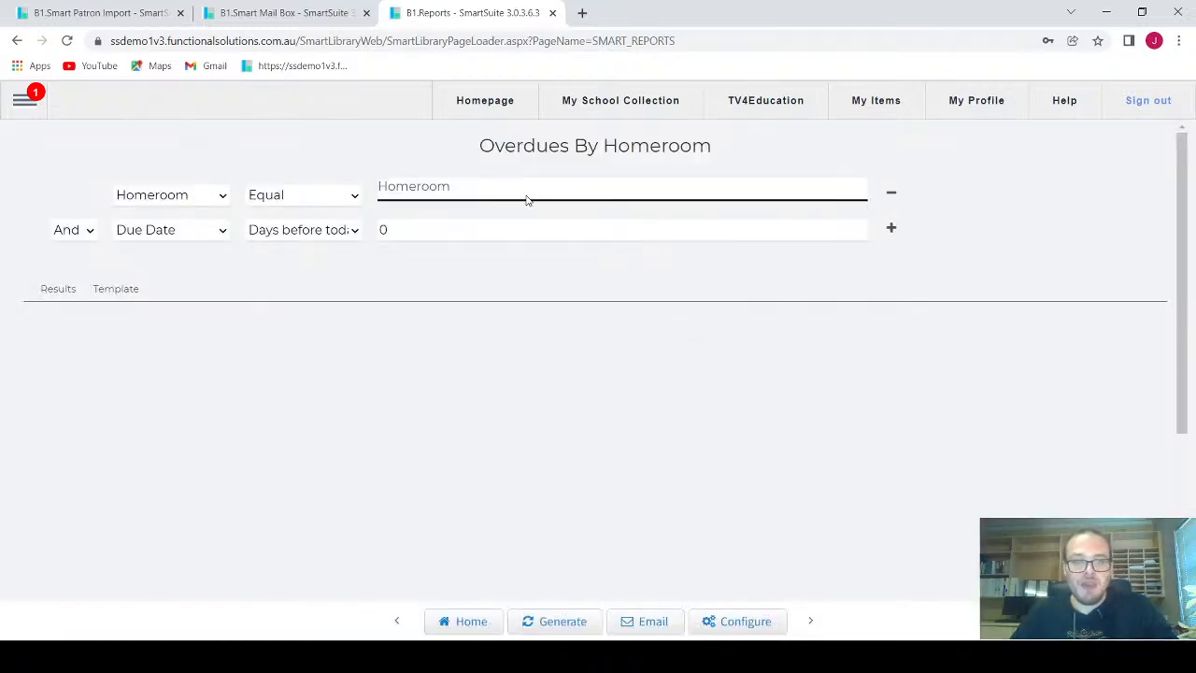
Step: Try to find left 2021 as the Homeroom value for the overdues report filter
click(524, 194)
text(LEFT)
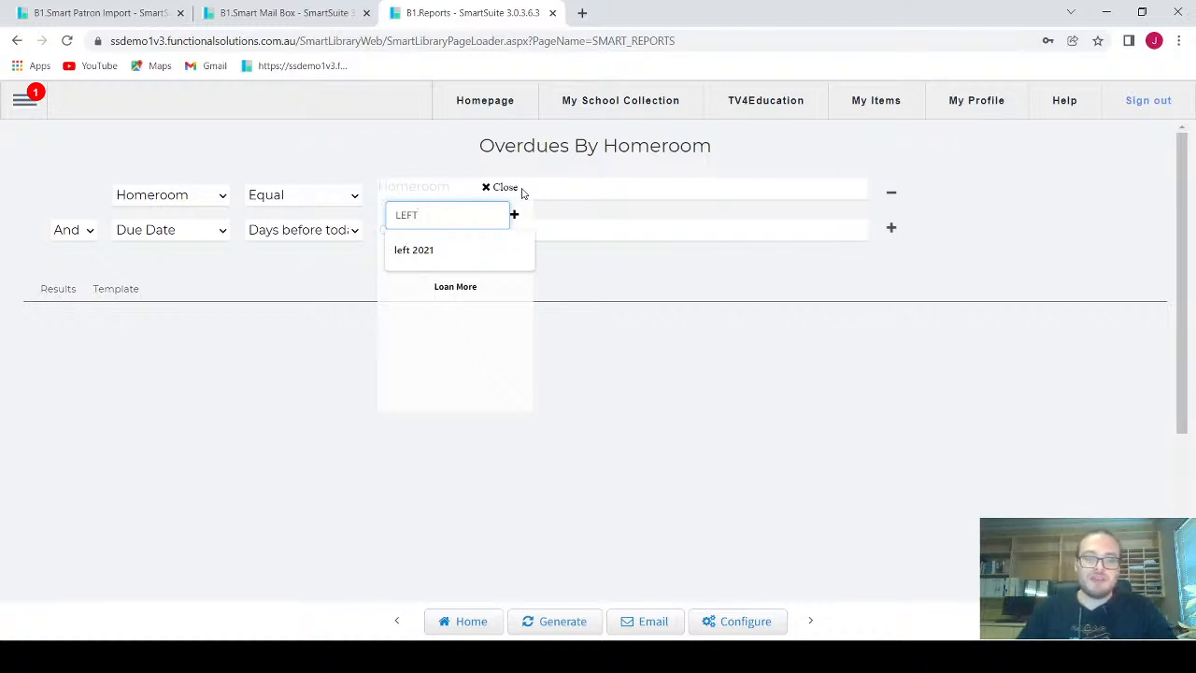
click(489, 250)
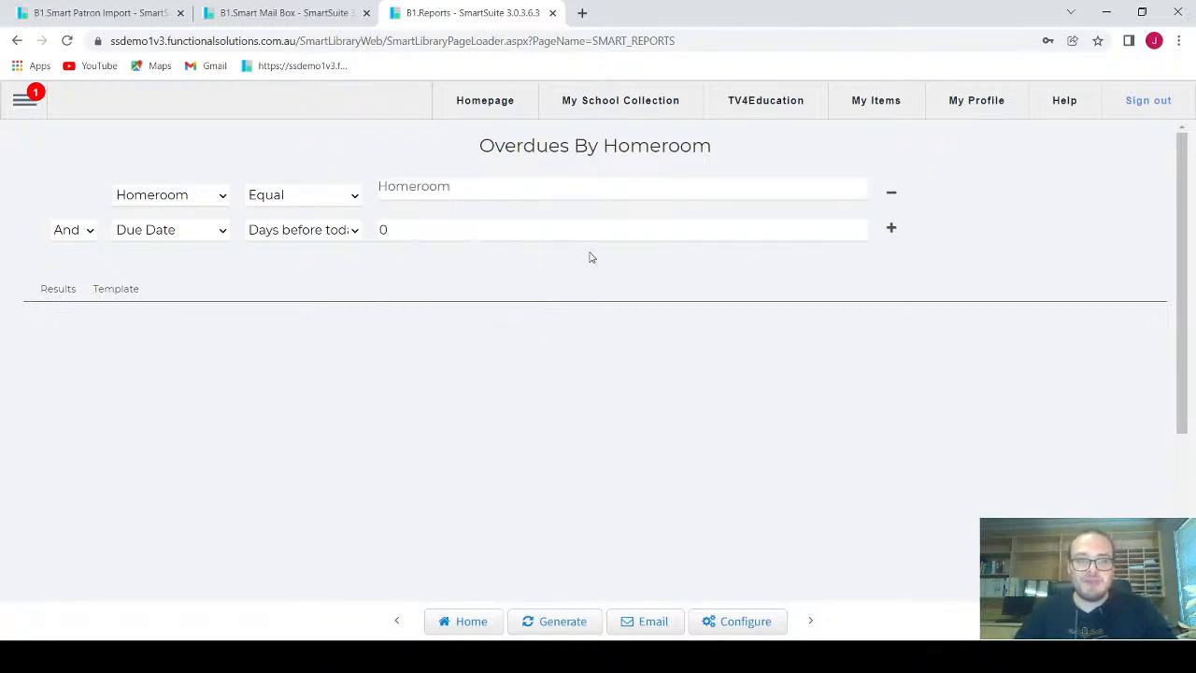
click(436, 224)
click(446, 194)
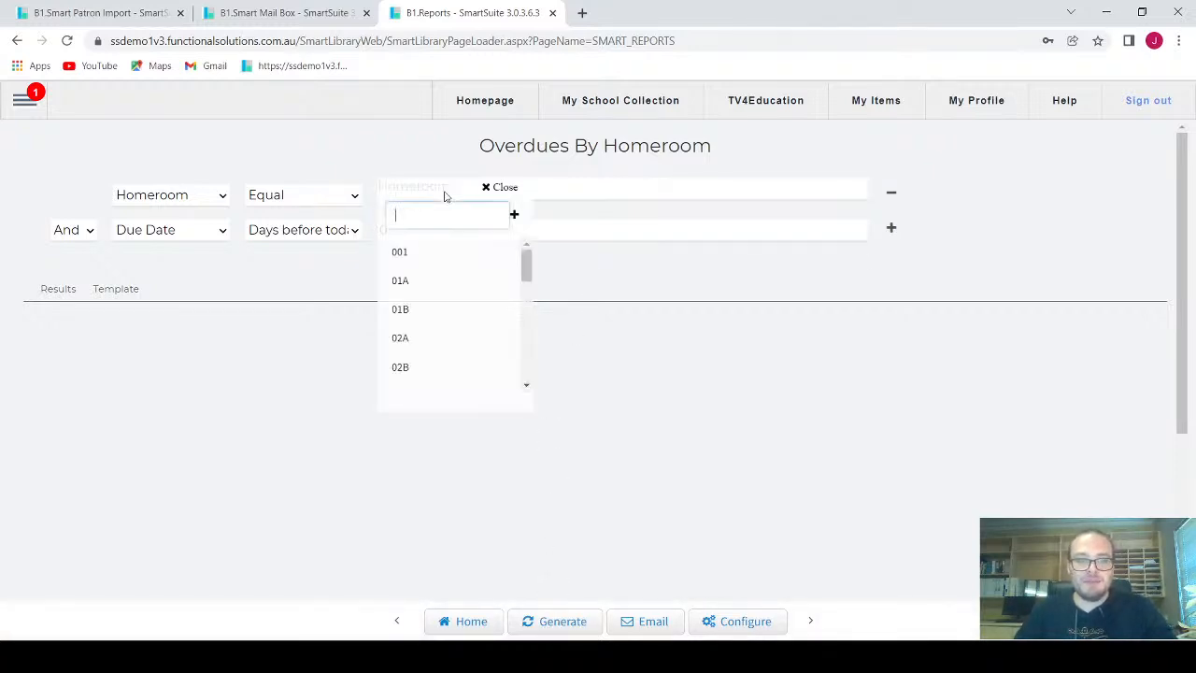
text(left 2021)
click(448, 257)
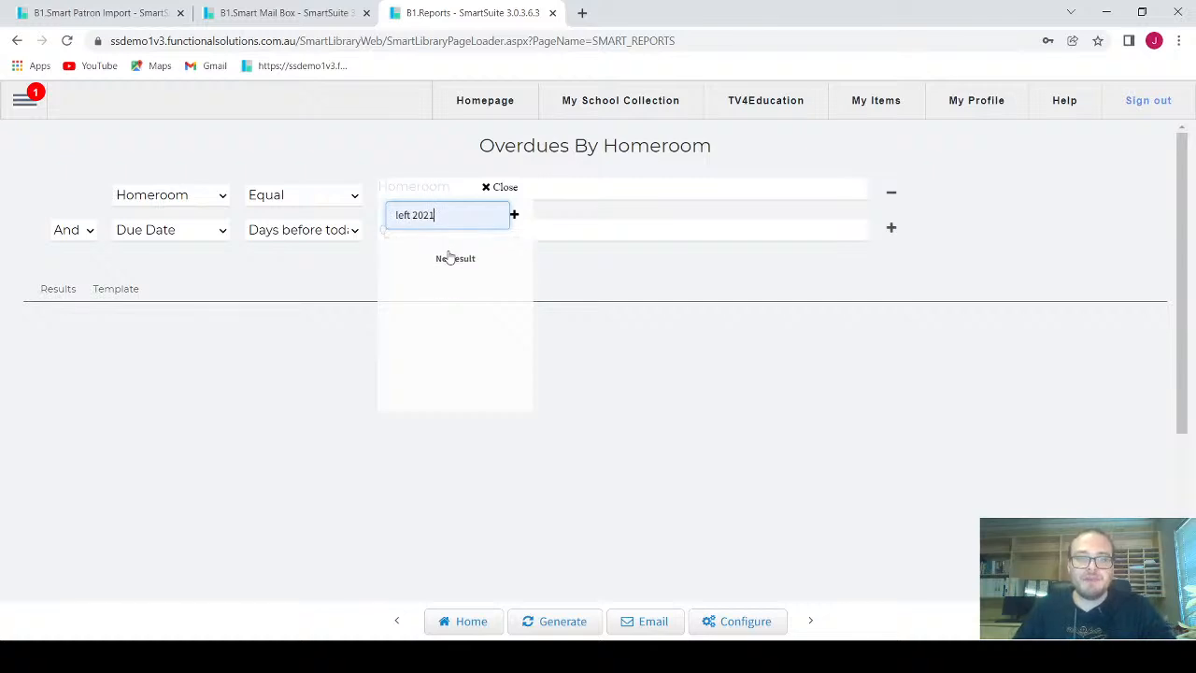
click(470, 214)
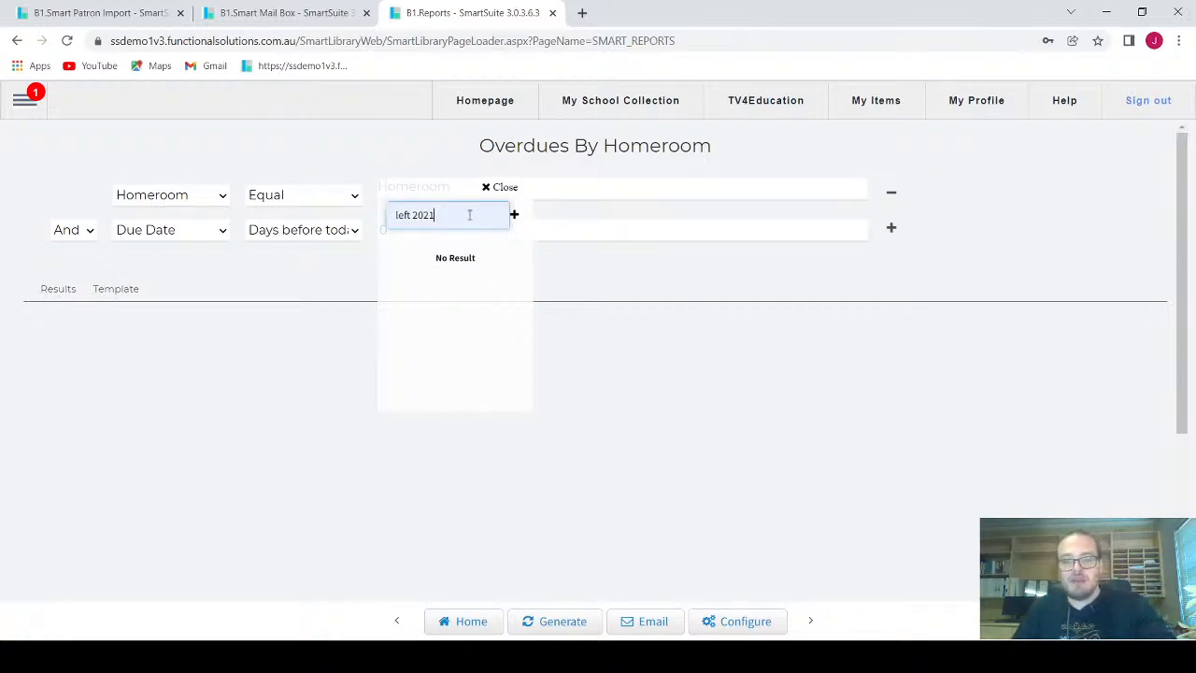
Step: Clear the homeroom search, look for left instead and choose LEFT 2018 as the Homeroom filter value
key(BackSpace)
key(BackSpace)
key(BackSpace)
key(BackSpace)
key(BackSpace)
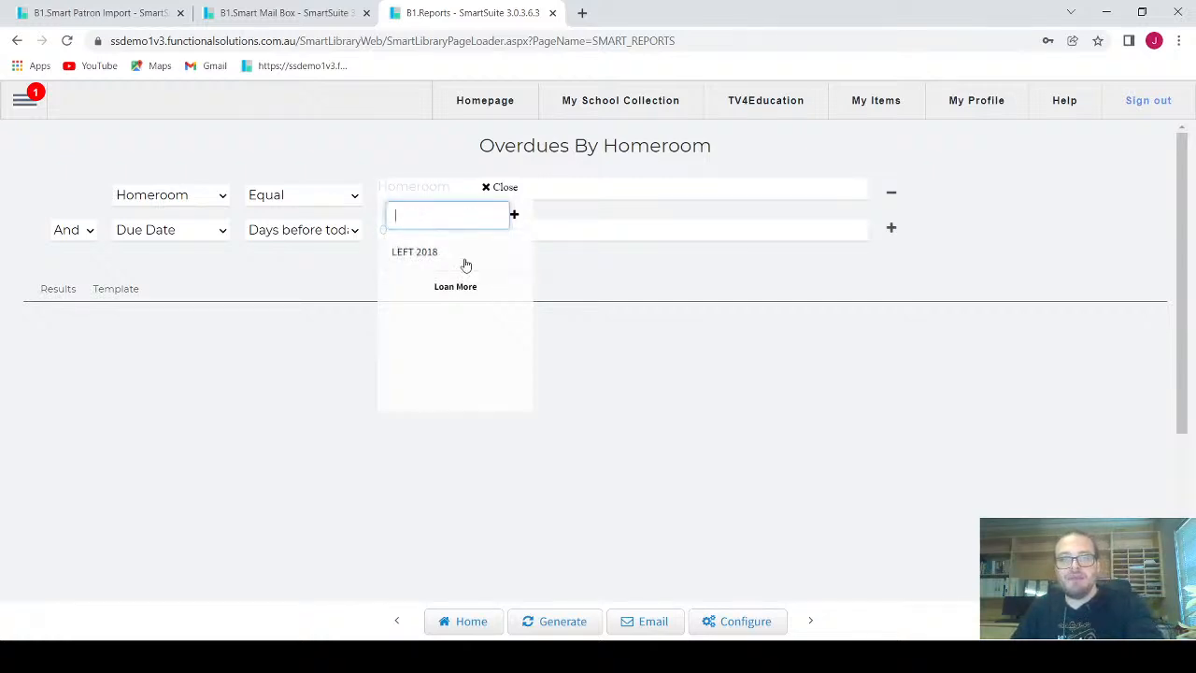
text(left)
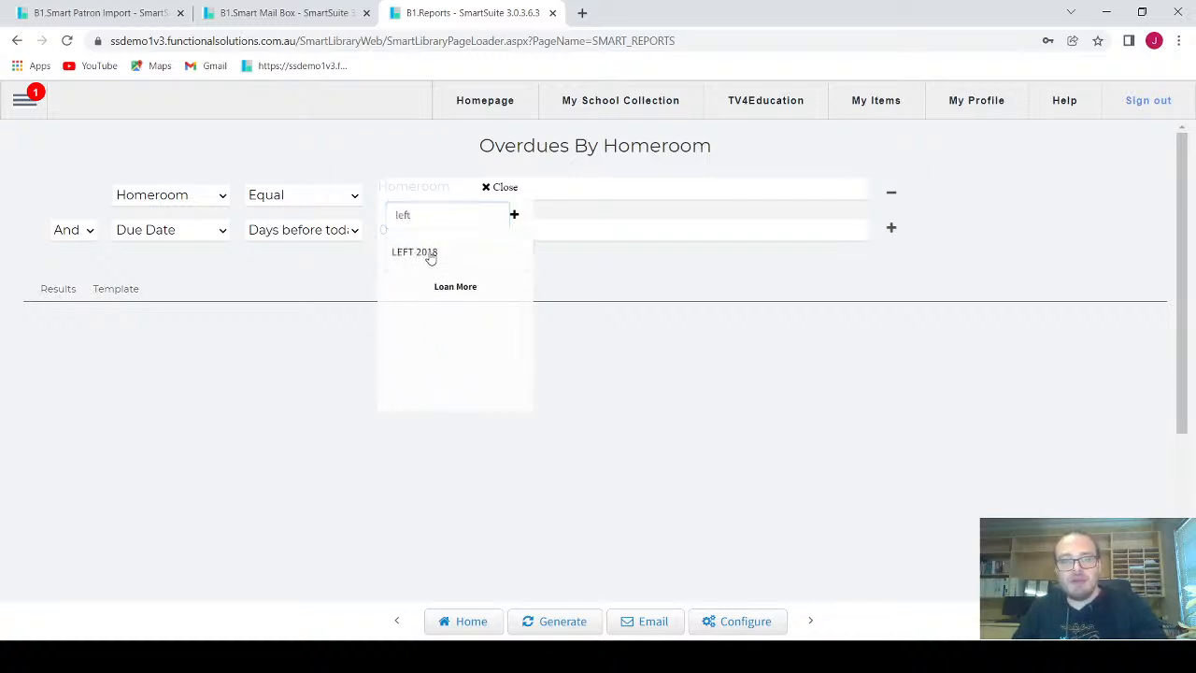
click(429, 253)
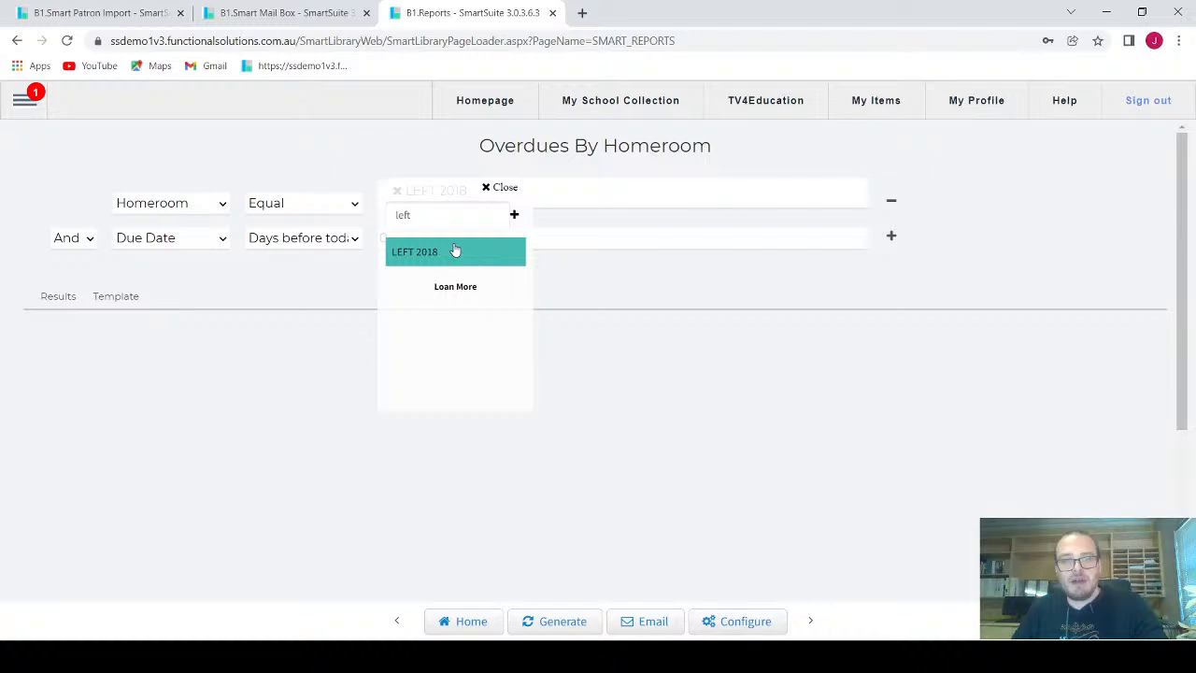
click(370, 275)
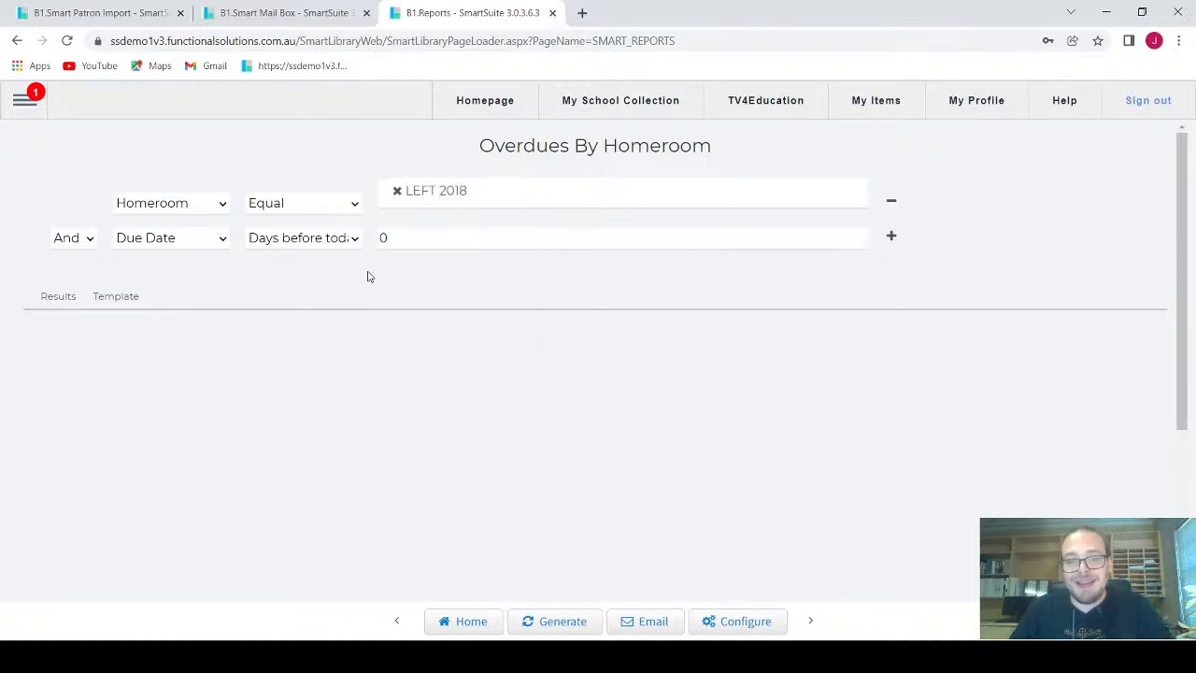
Step: Change the first filter field of the overdues report from Homeroom to Classfication and check its value options
click(215, 204)
scroll(192, 365, up, 5)
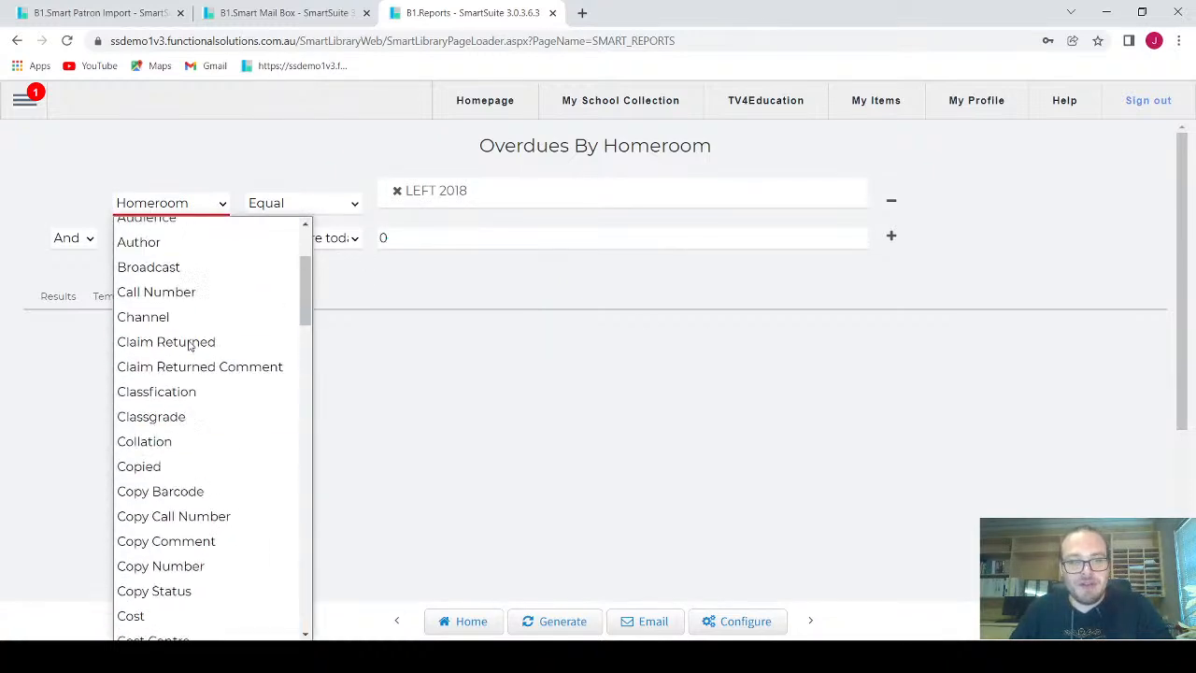
scroll(190, 345, up, 2)
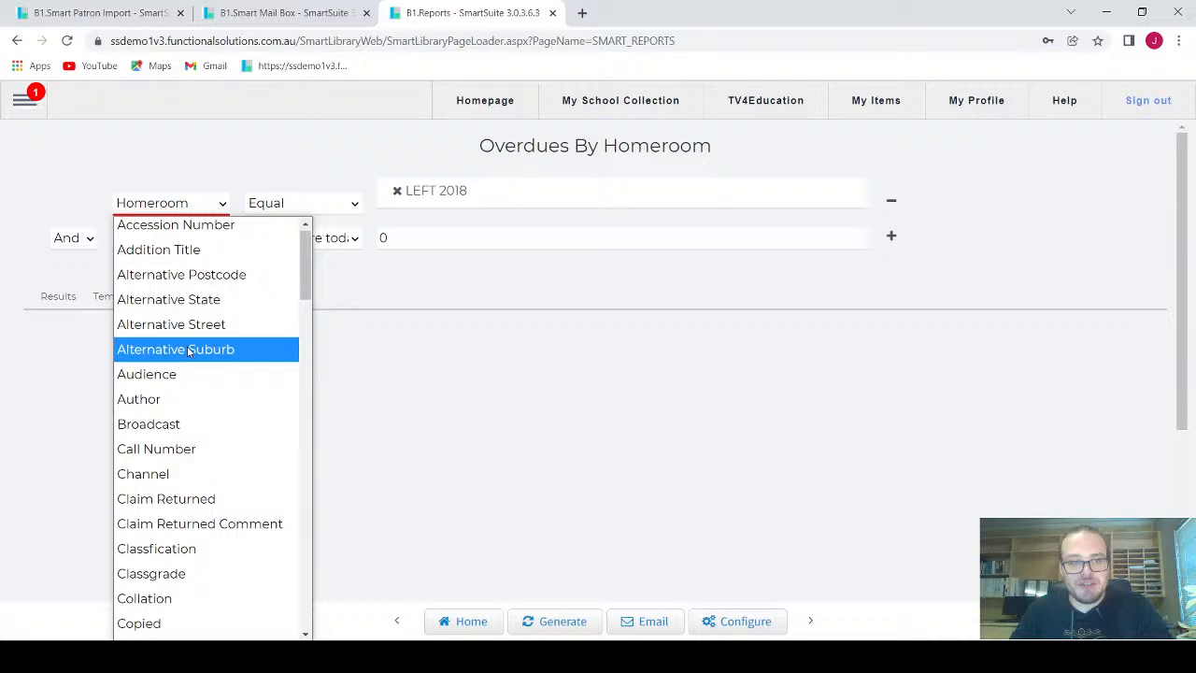
click(159, 553)
click(439, 194)
Step: Set the first filter of the overdues report to Classgrade equal to LEFT 2021 and generate the report
click(195, 192)
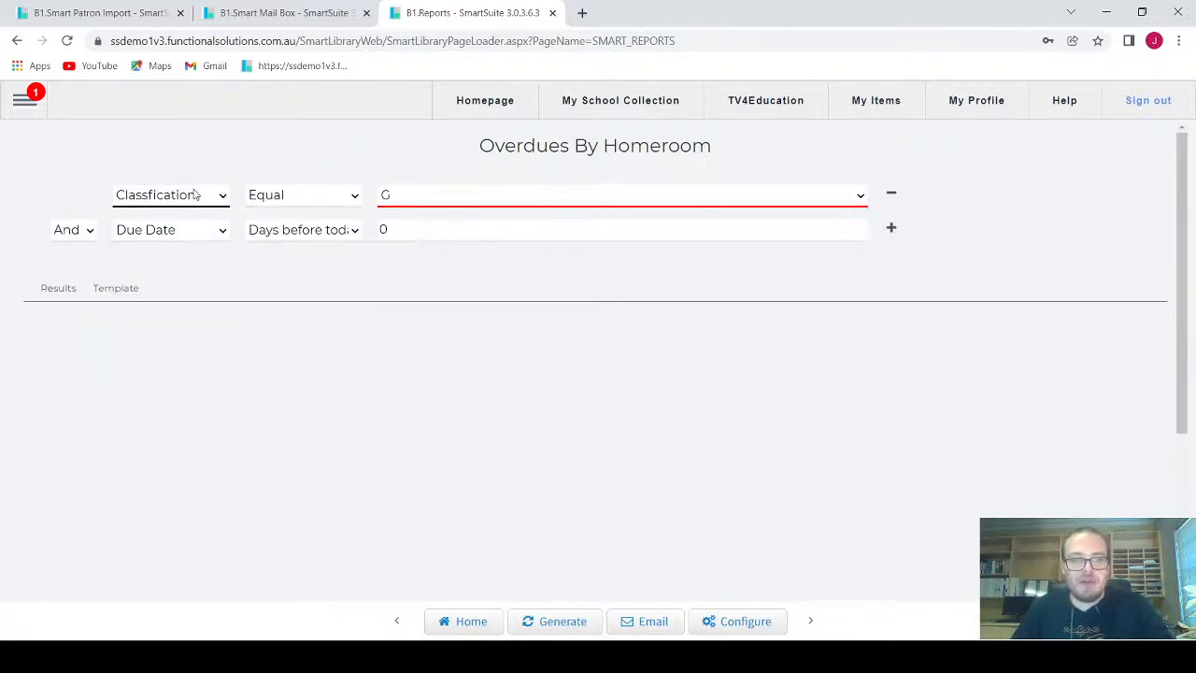
click(194, 193)
click(154, 568)
click(396, 196)
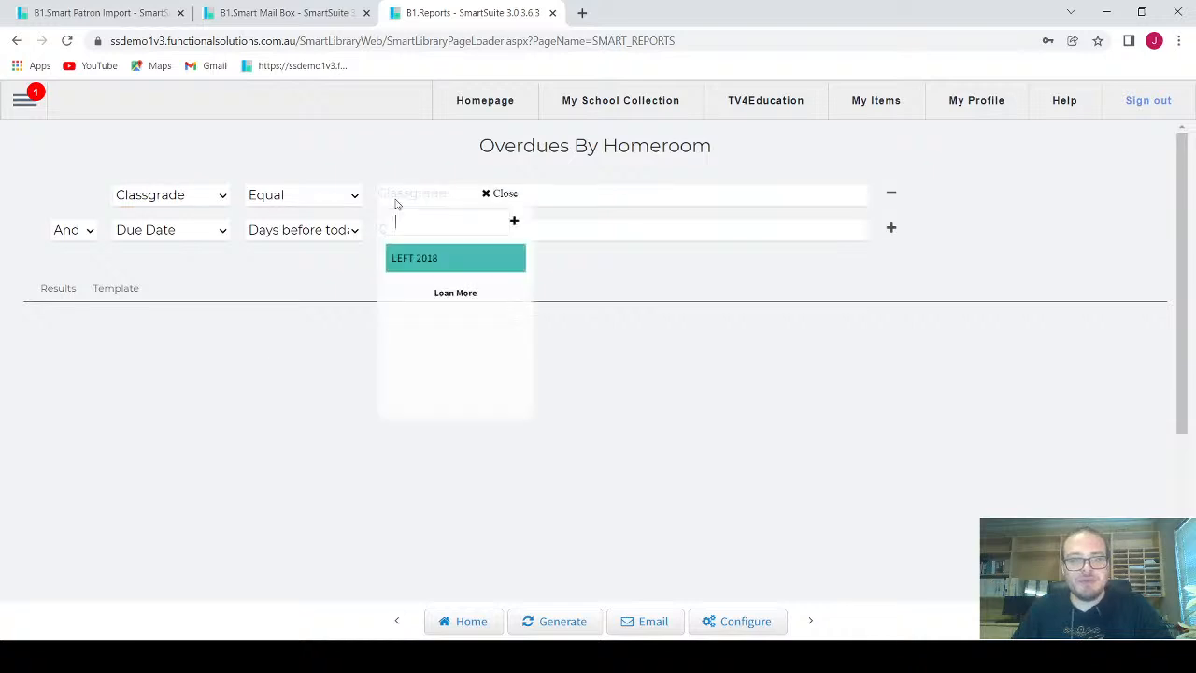
text(left)
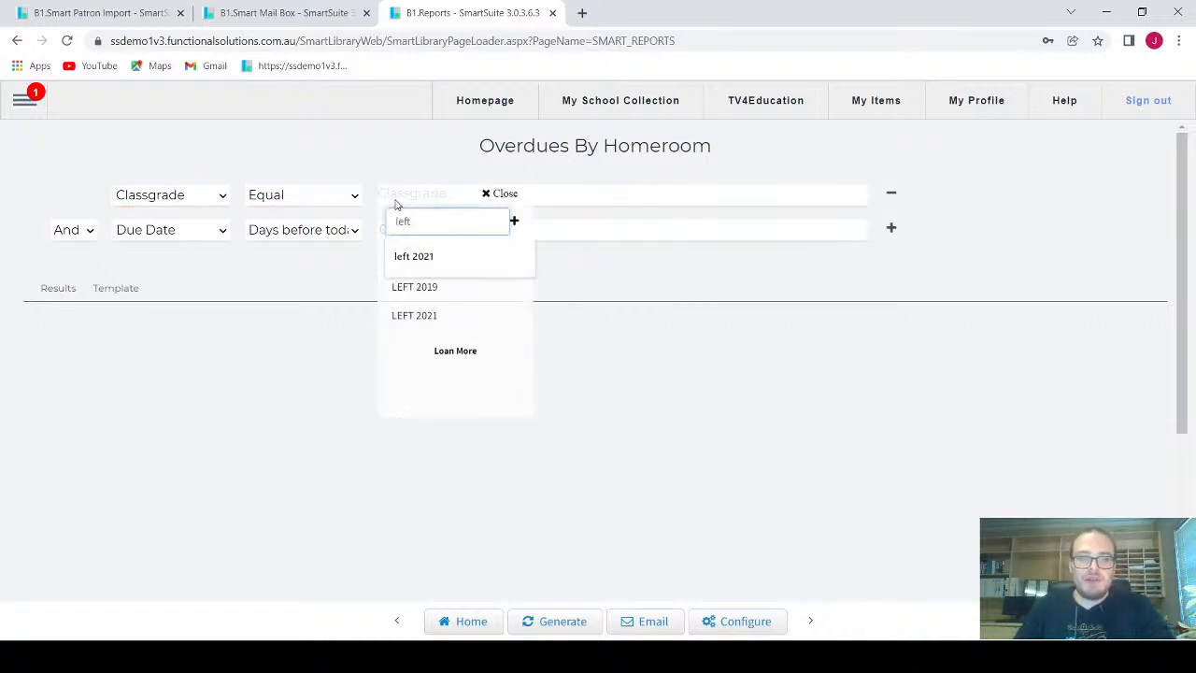
click(472, 316)
click(552, 622)
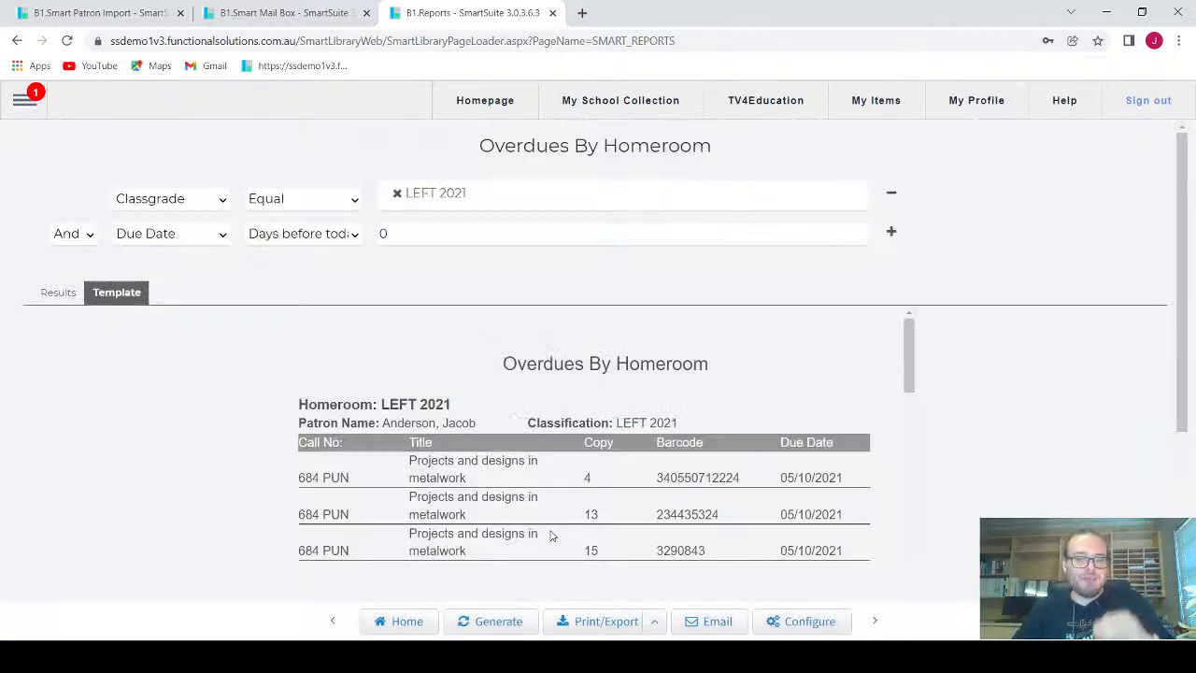
Step: Examine the generated overdues report for the overdue items of each LEFT 2021 patron
scroll(696, 486, down, 1)
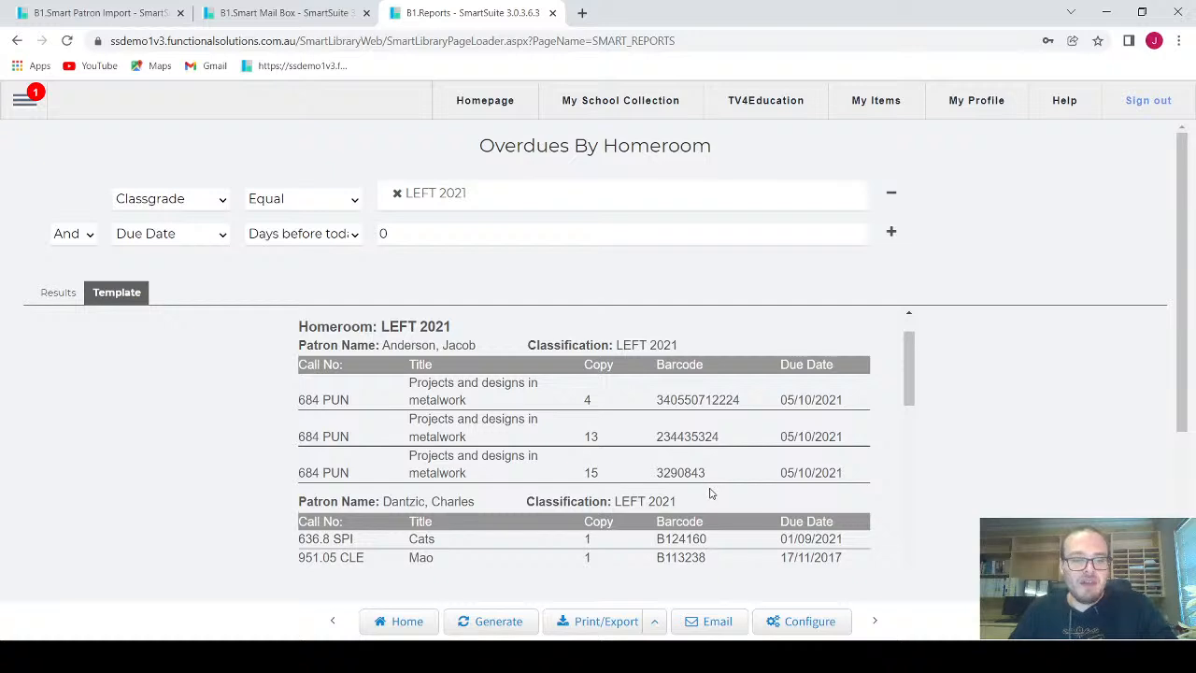
scroll(710, 493, down, 2)
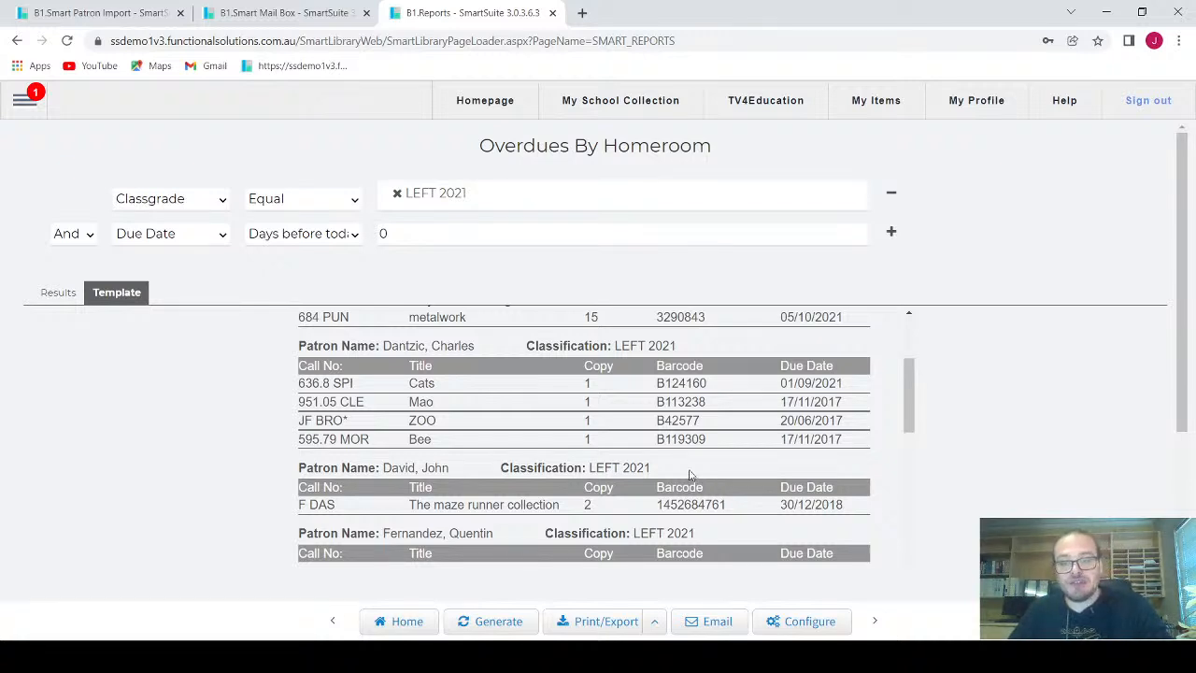
scroll(585, 452, up, 3)
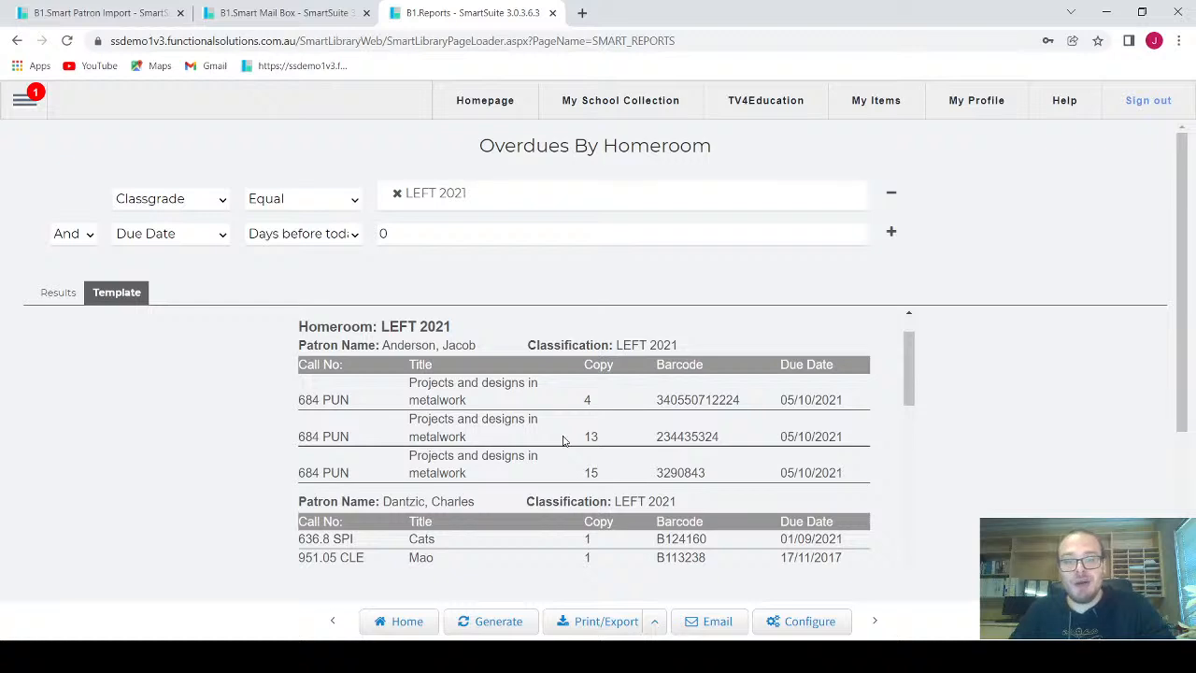
scroll(563, 440, up, 2)
scroll(563, 435, down, 2)
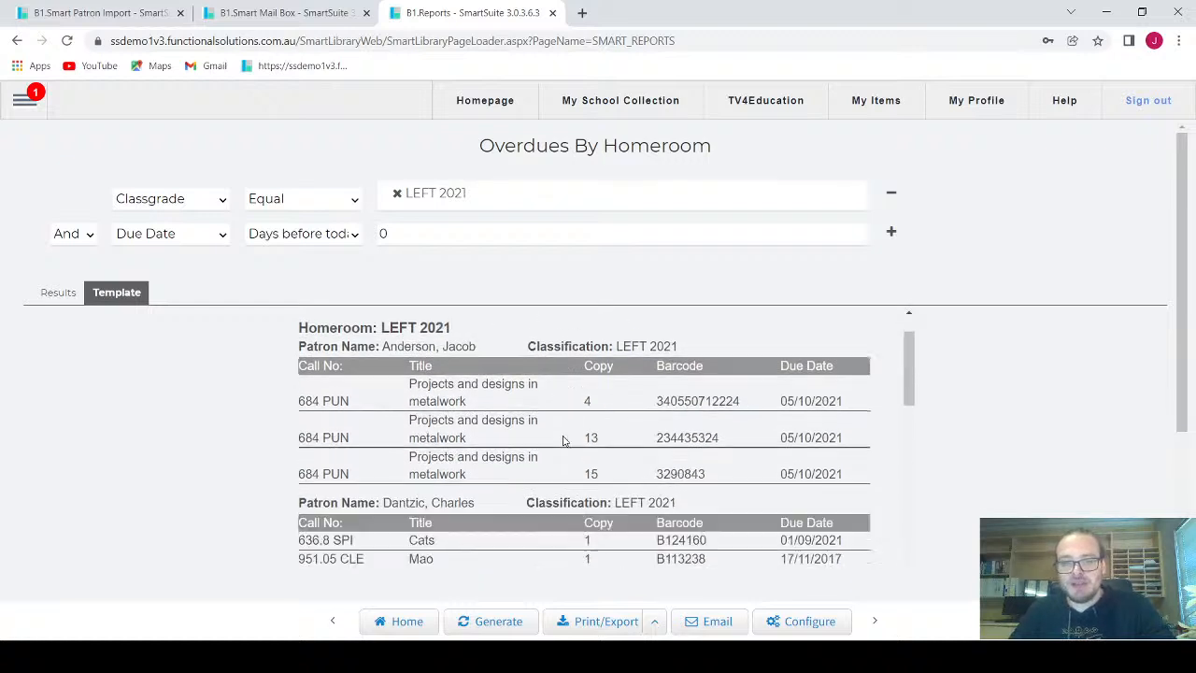
scroll(562, 436, up, 2)
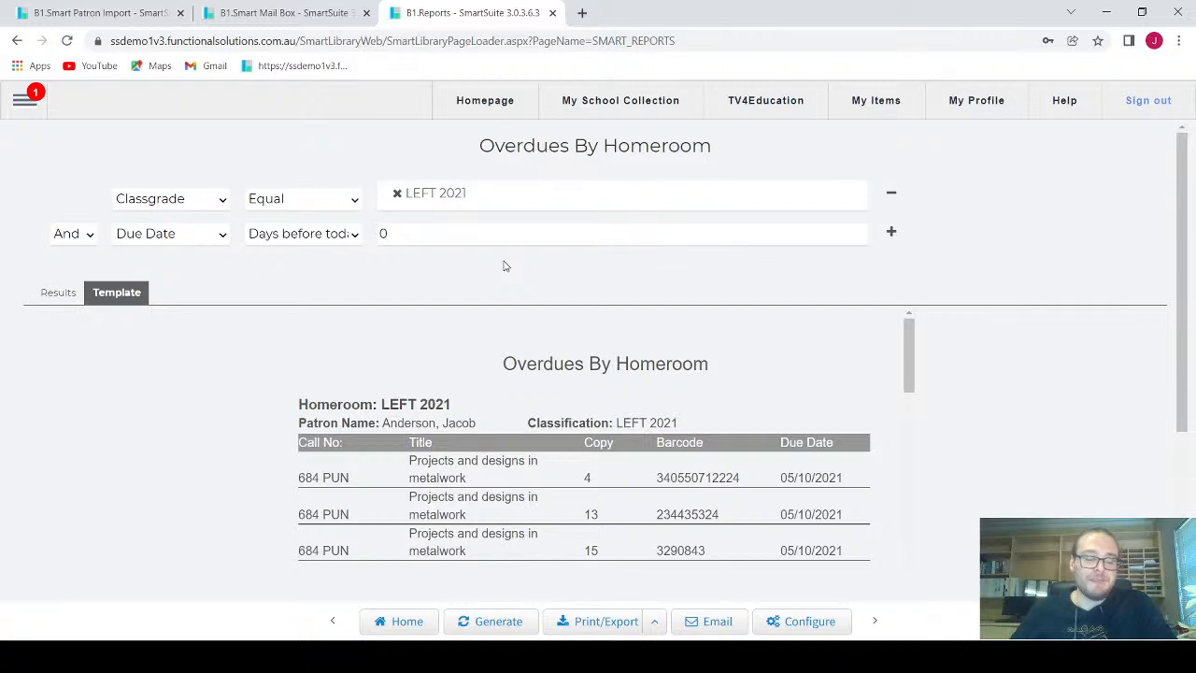
Step: Go to Global Functions and open the Move Patrons By Classification function from the FSI-created patron functions
click(28, 101)
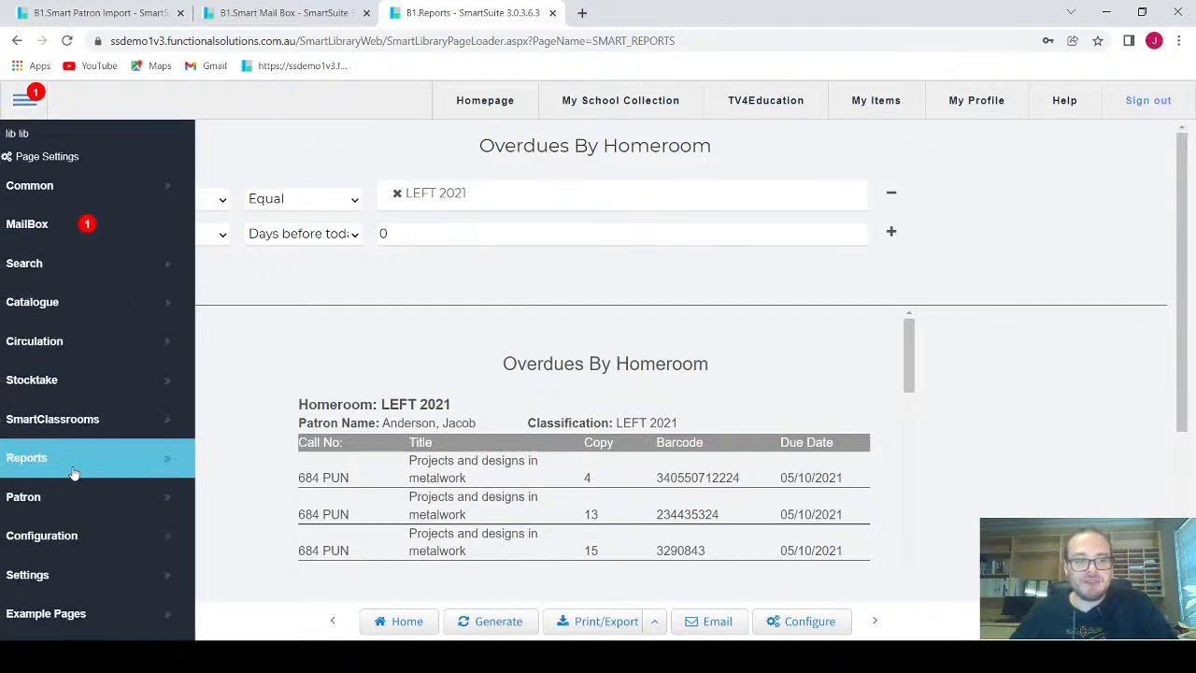
scroll(74, 477, down, 3)
click(94, 314)
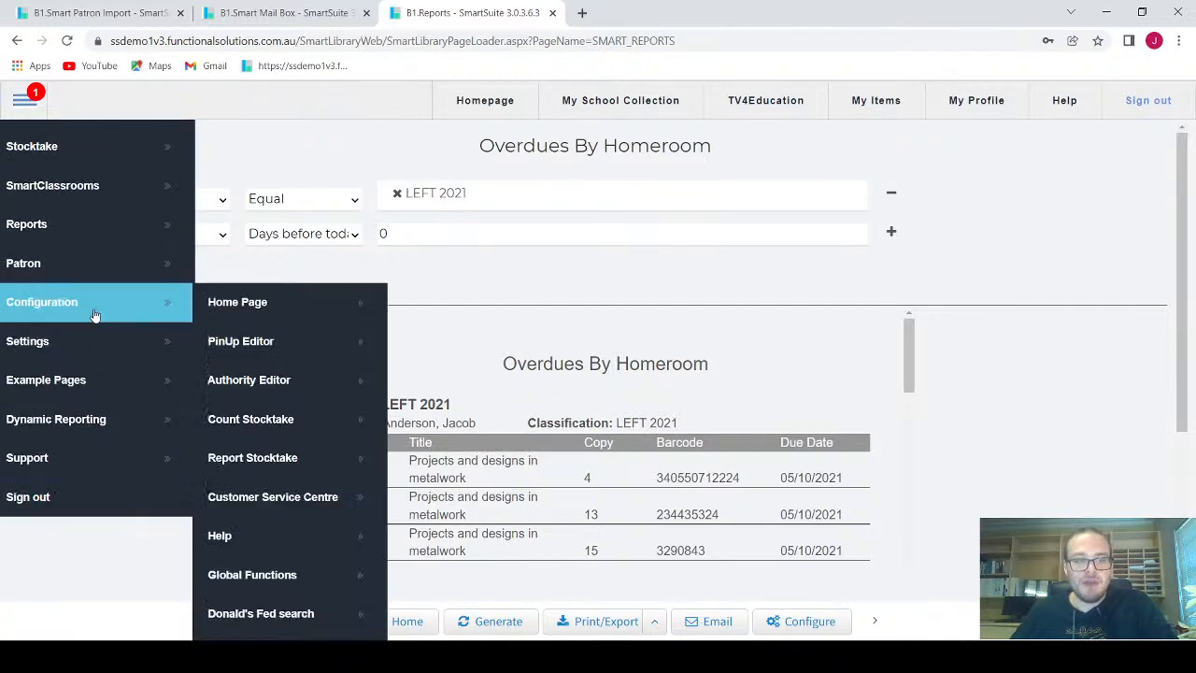
scroll(289, 331, down, 3)
click(295, 421)
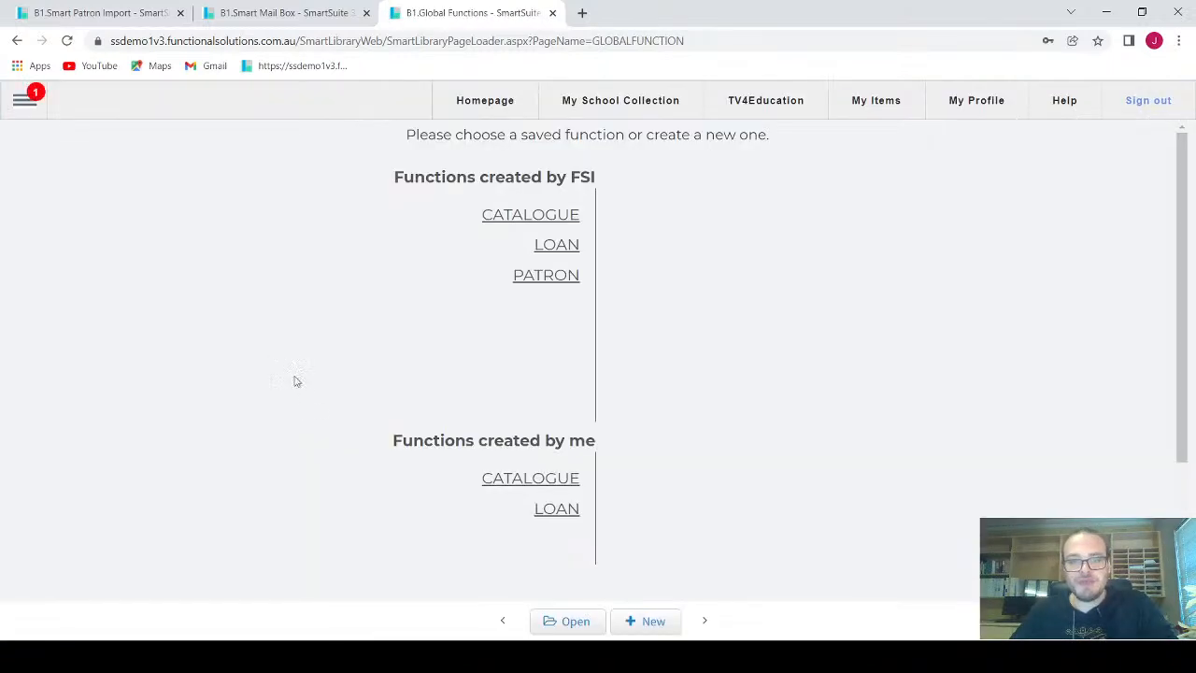
click(566, 276)
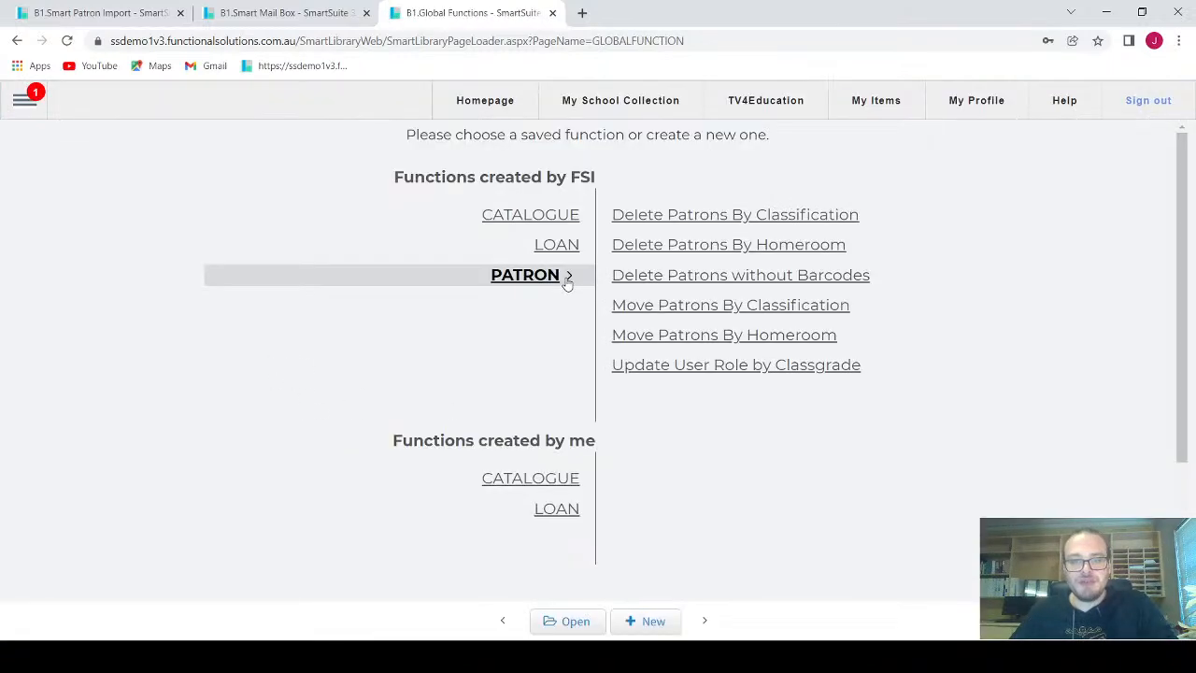
click(730, 307)
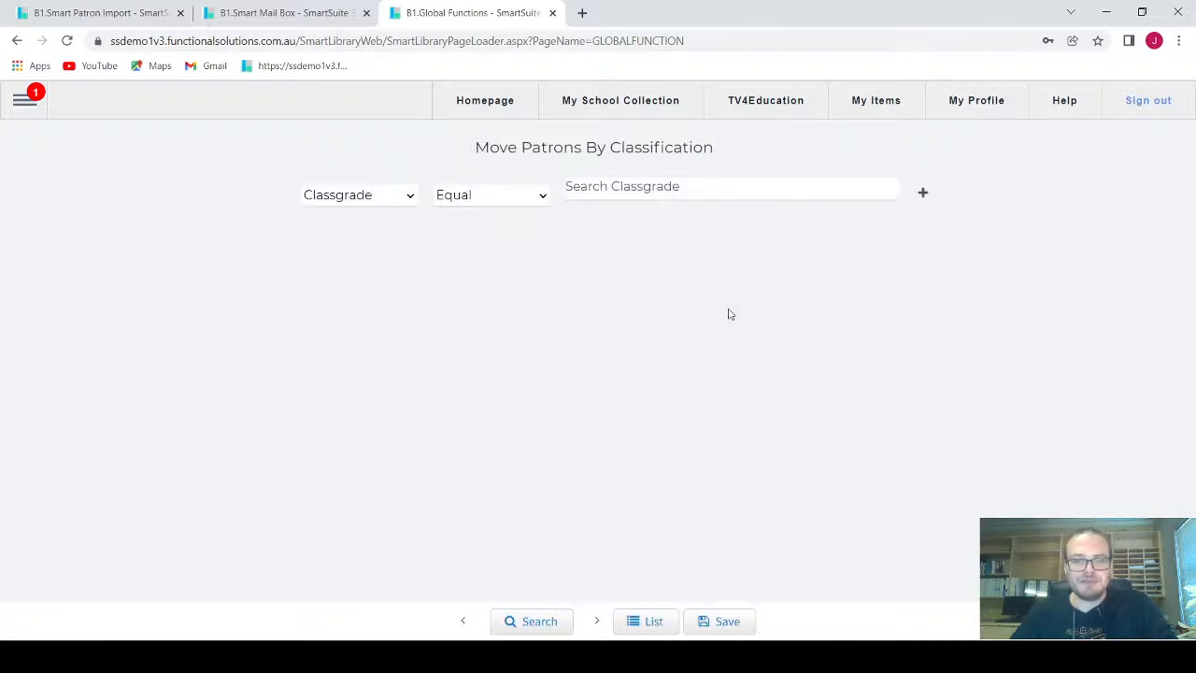
Step: Search for the patrons whose Classgrade equals LEFT 2021
click(614, 189)
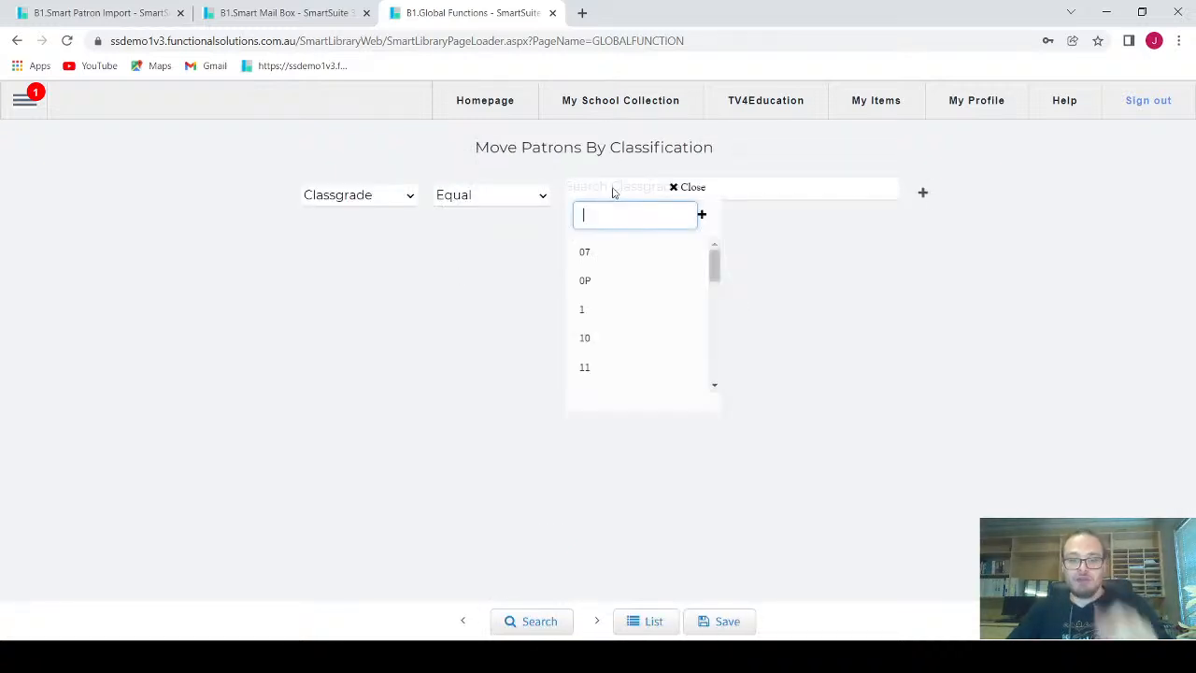
text(LEFT)
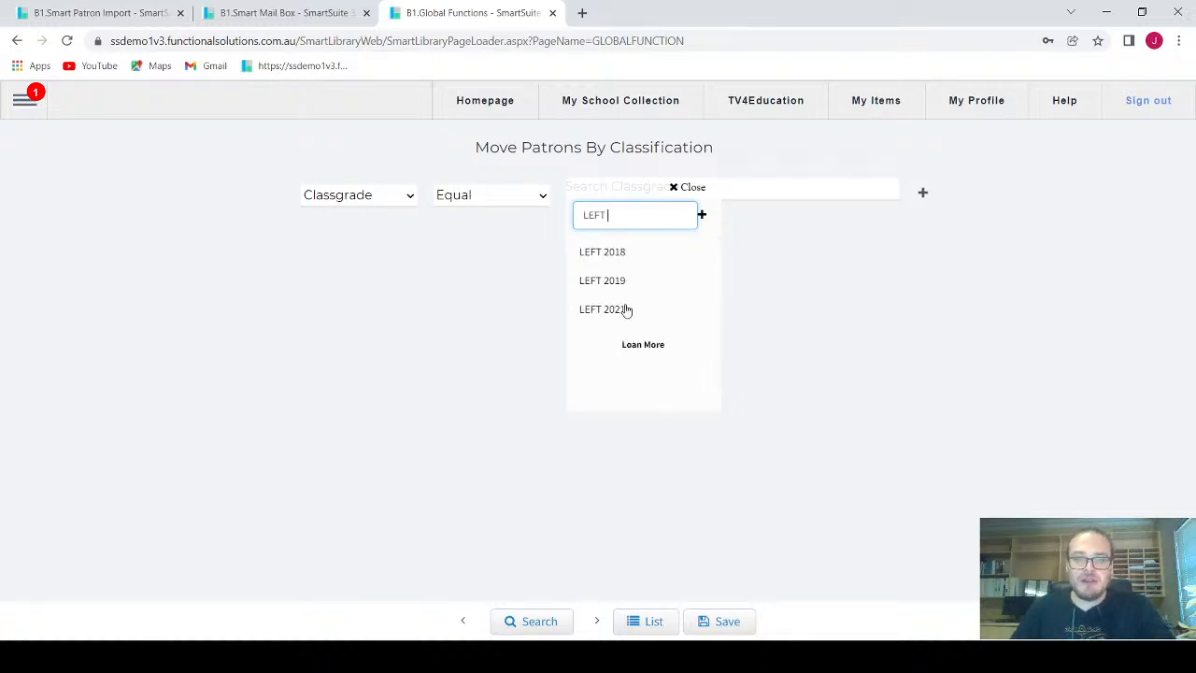
click(606, 310)
click(529, 623)
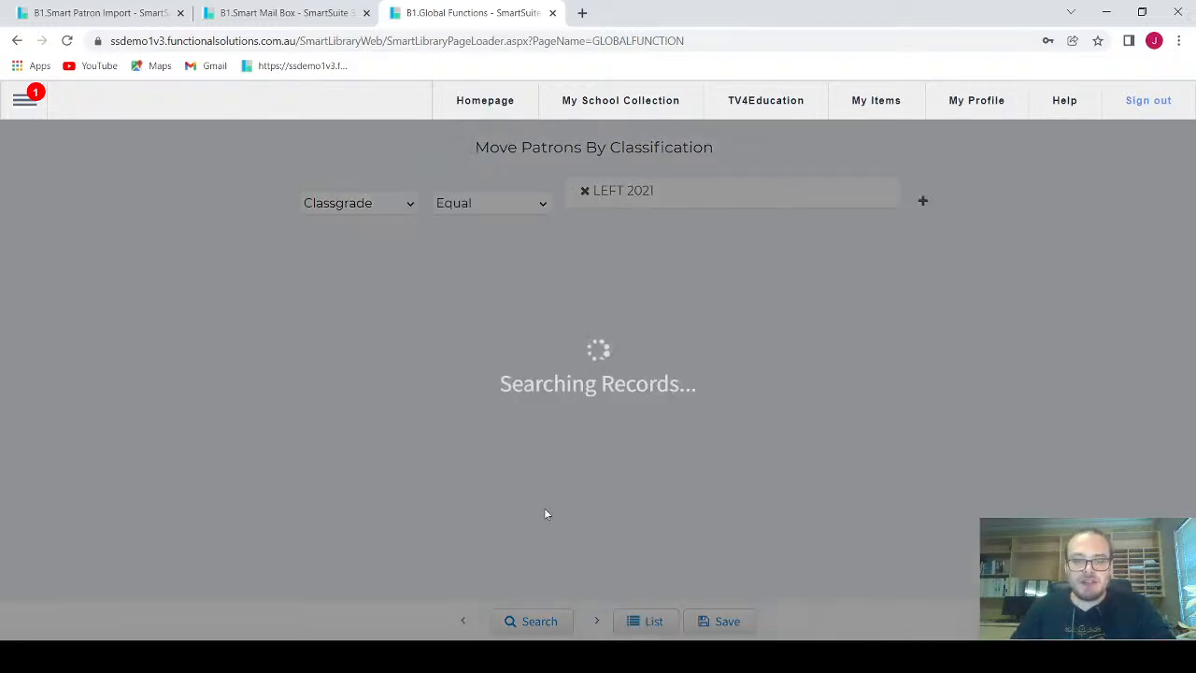
Step: Bring up the delete-by-filter confirmation for the LEFT 2021 patrons and close it without deleting
click(571, 624)
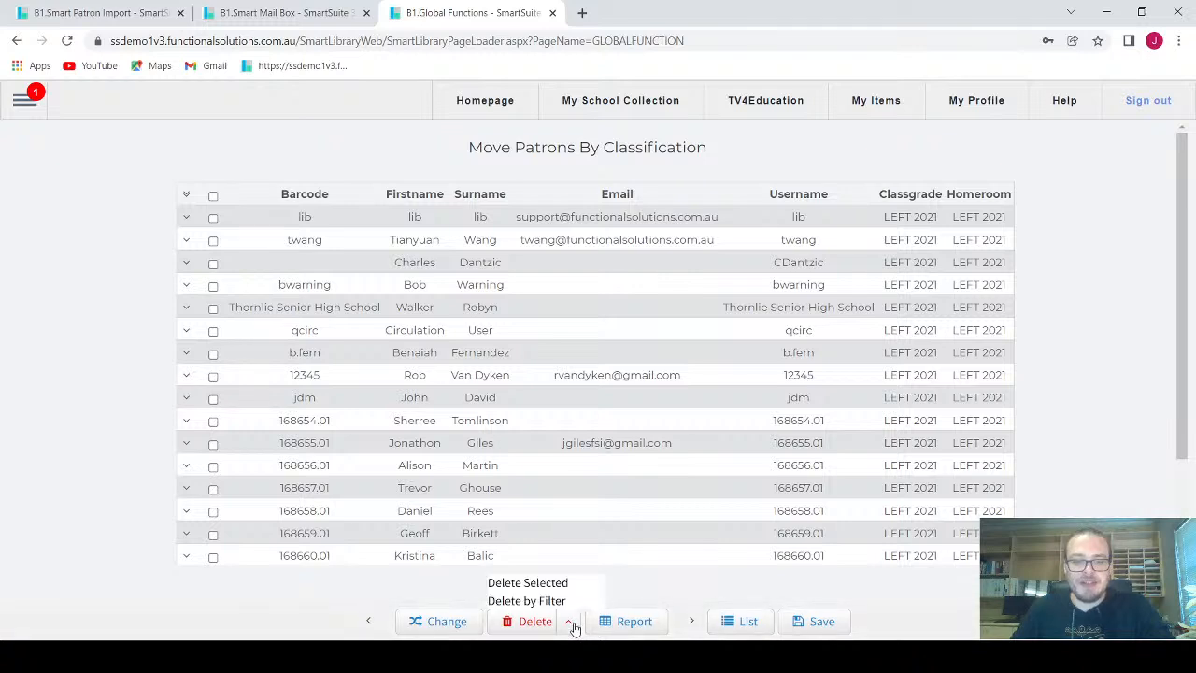
click(535, 603)
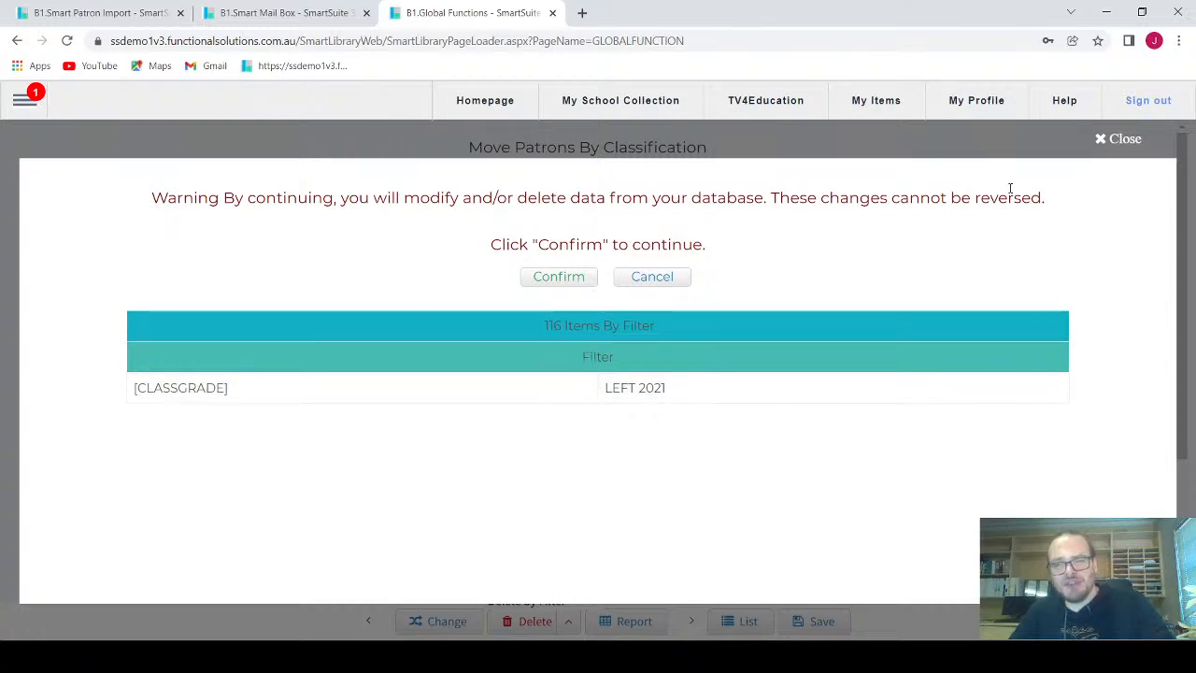
click(1103, 140)
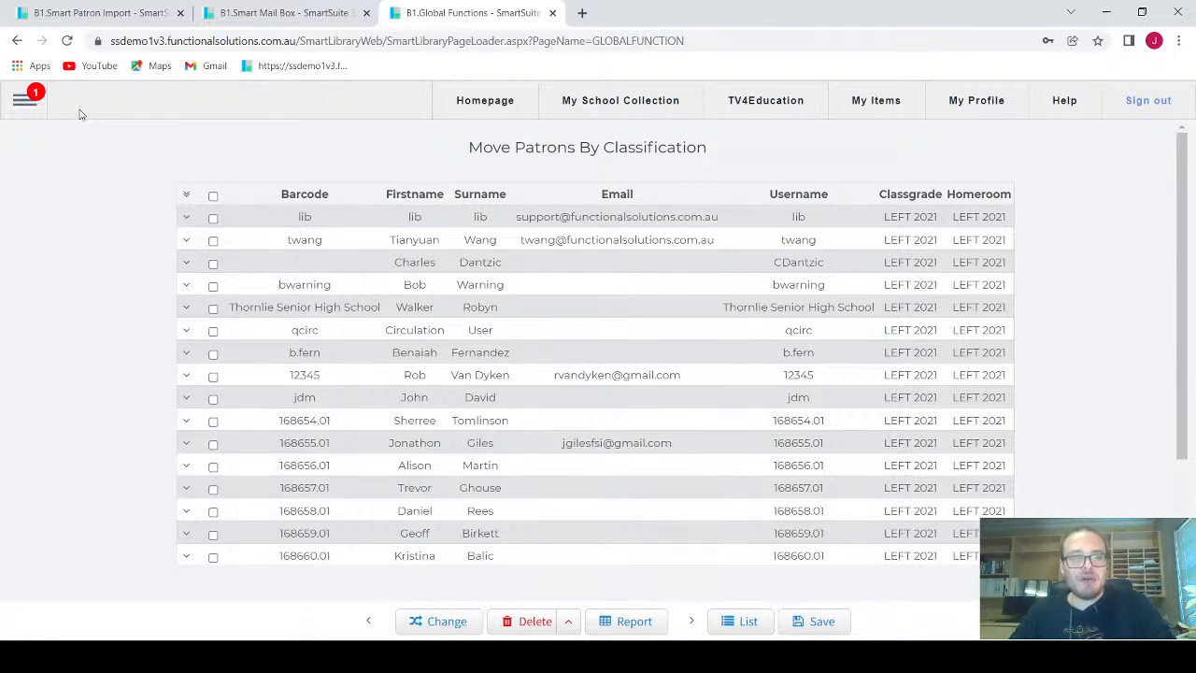
Step: Leave the patron search results and go to the library home page
click(45, 112)
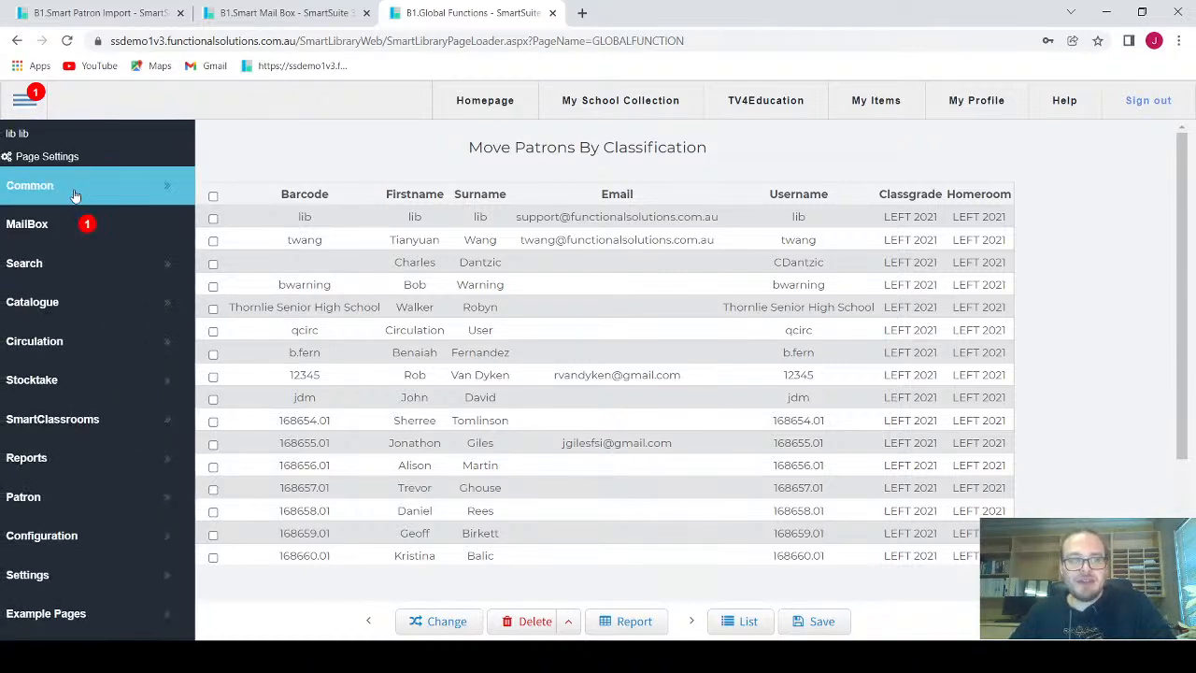
click(76, 194)
click(281, 198)
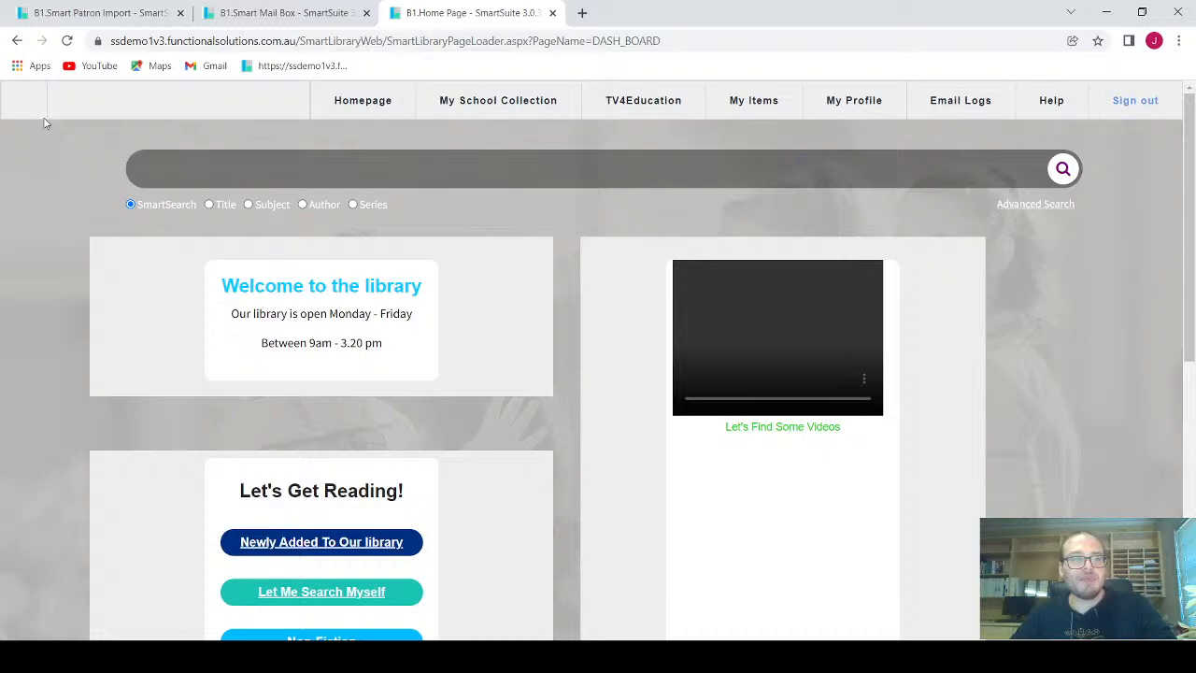
Step: Return to Global Functions and reopen the Move Patrons By Classification function from the FSI-created patron functions
mouse_move(28, 101)
mouse_move(107, 388)
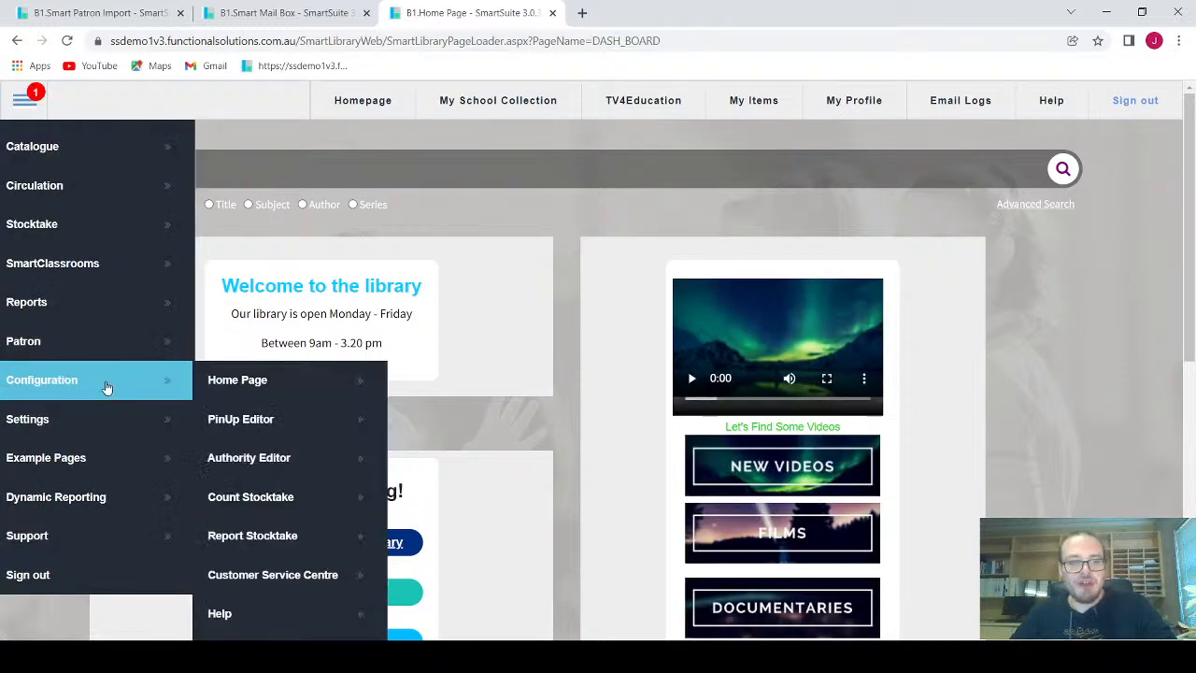
click(107, 388)
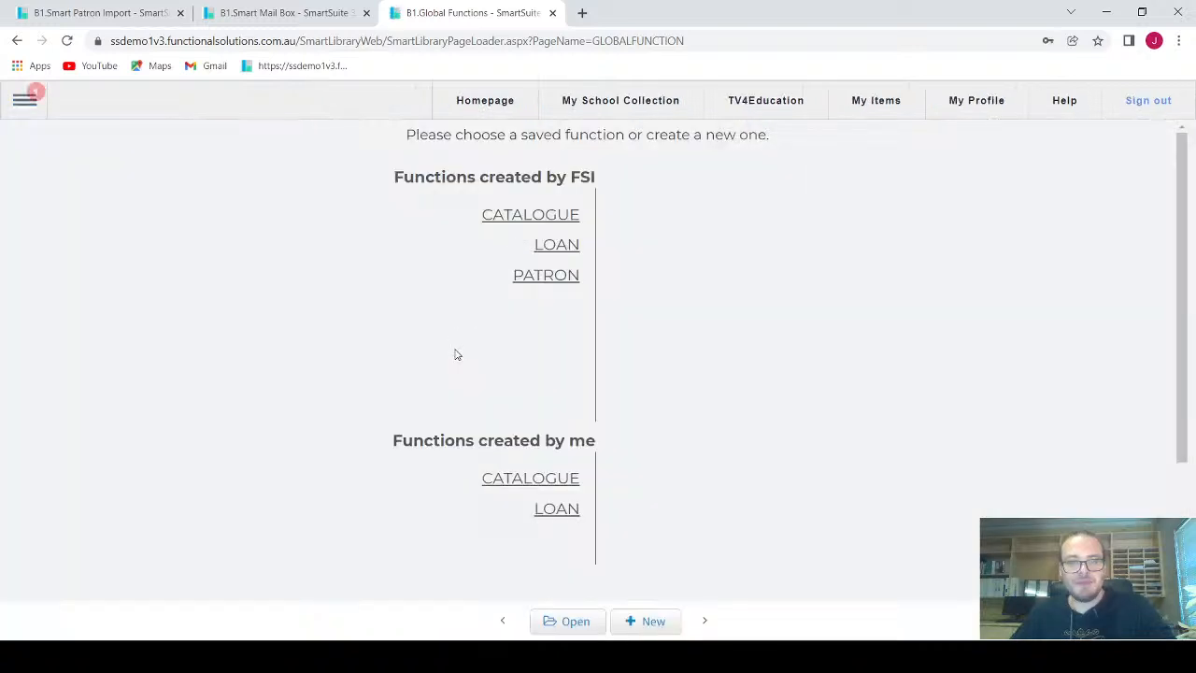
click(546, 275)
double_click(690, 307)
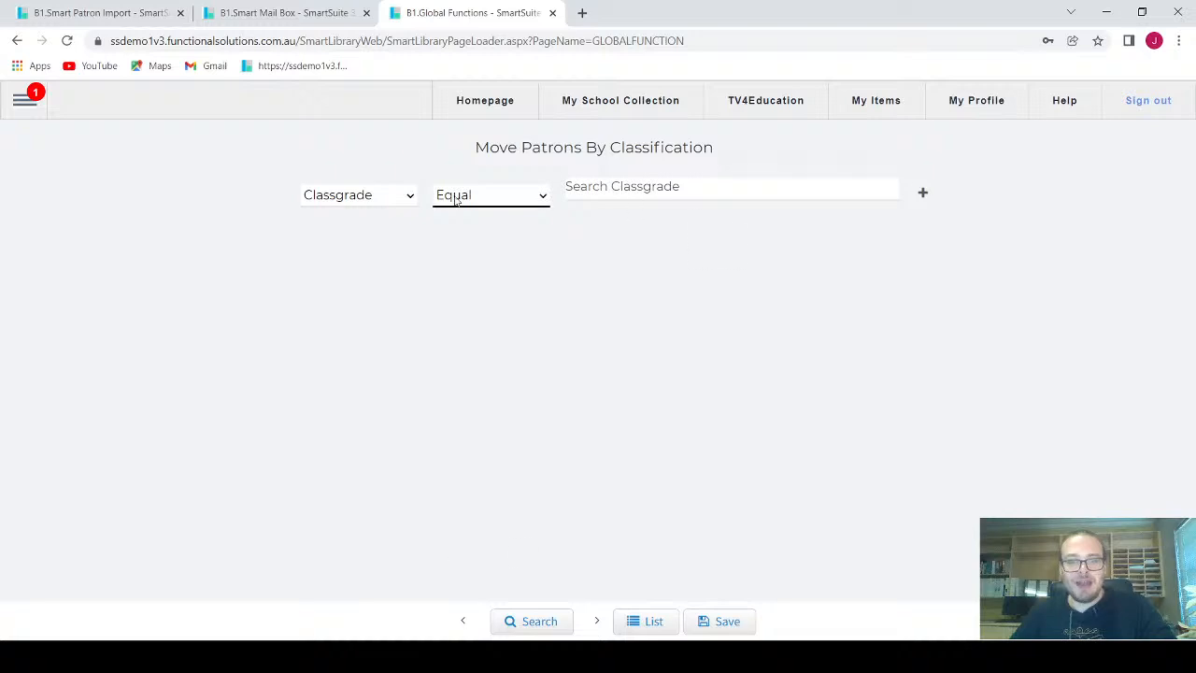
Step: Search all patrons with no Classgrade value and set up a change that overwrites their Classgrade with LEFT 2021
click(558, 620)
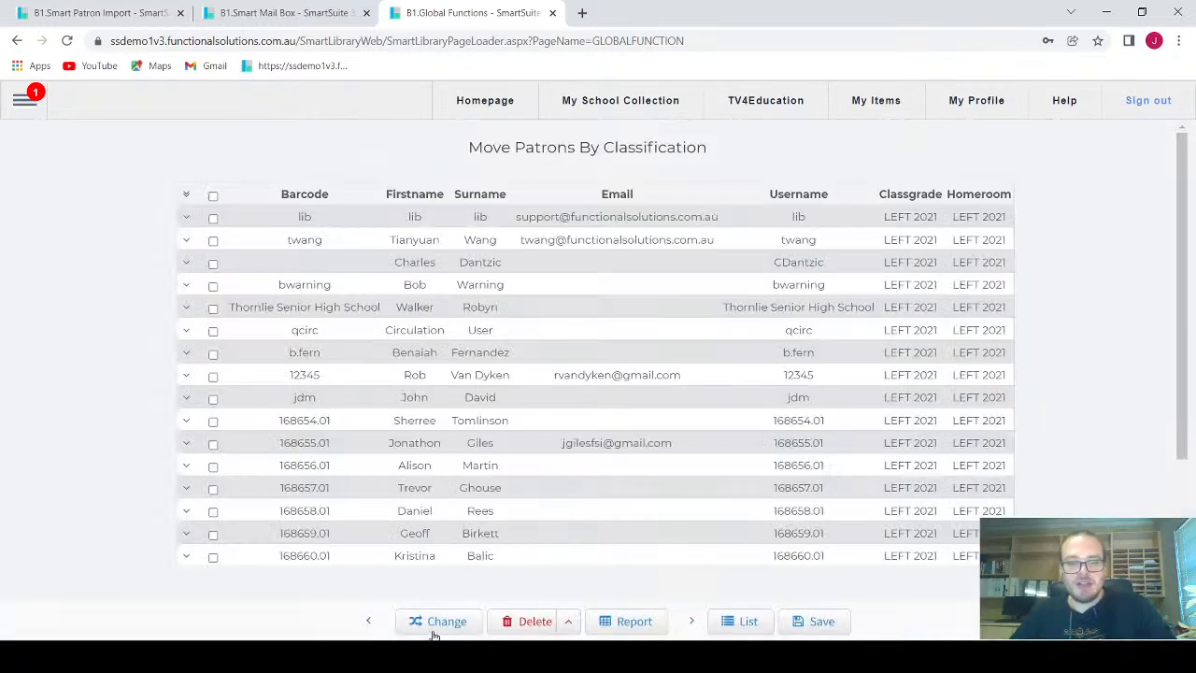
click(430, 622)
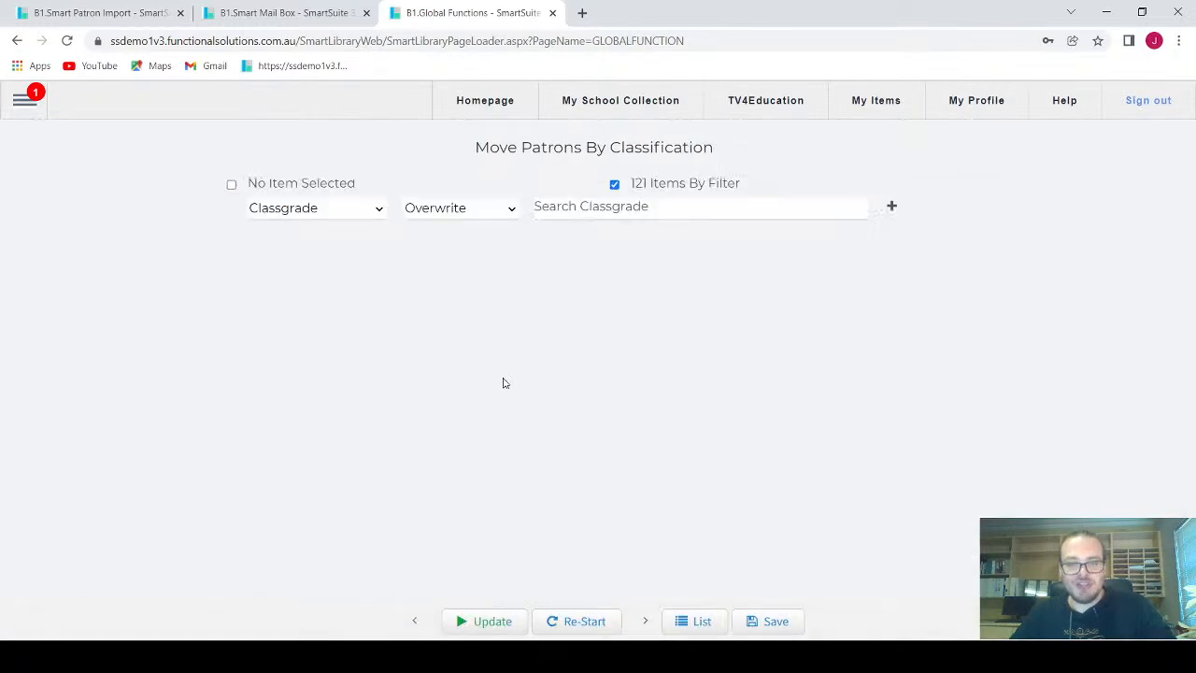
click(311, 208)
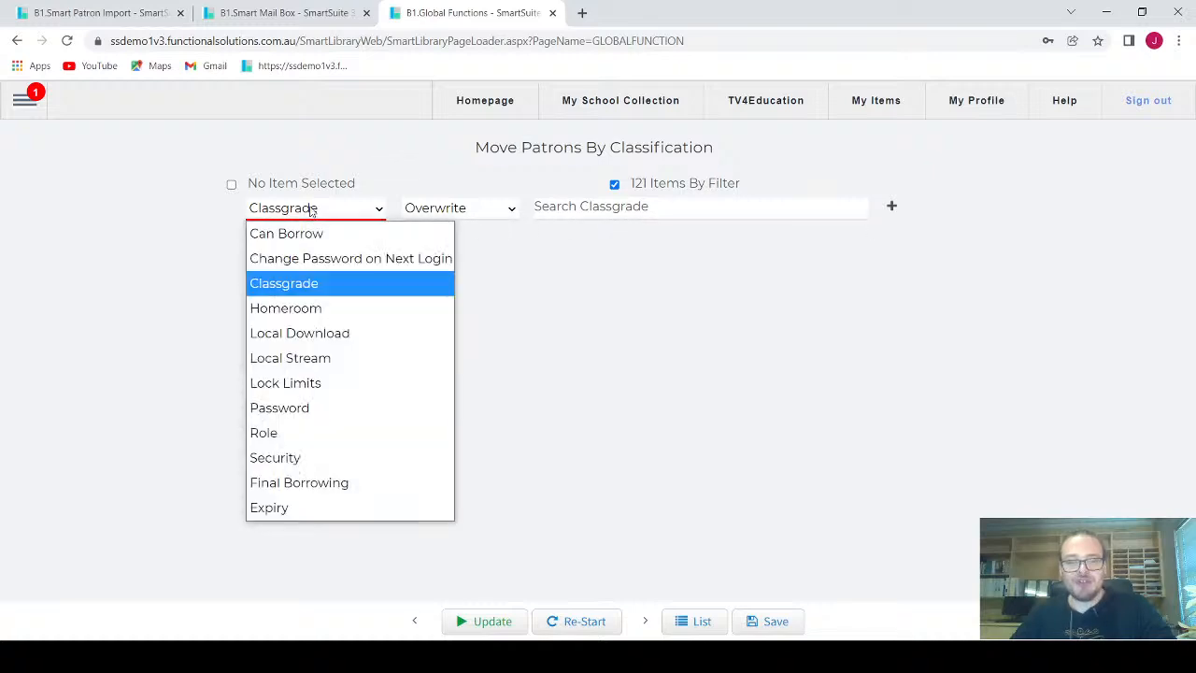
click(573, 213)
click(576, 214)
text(LE)
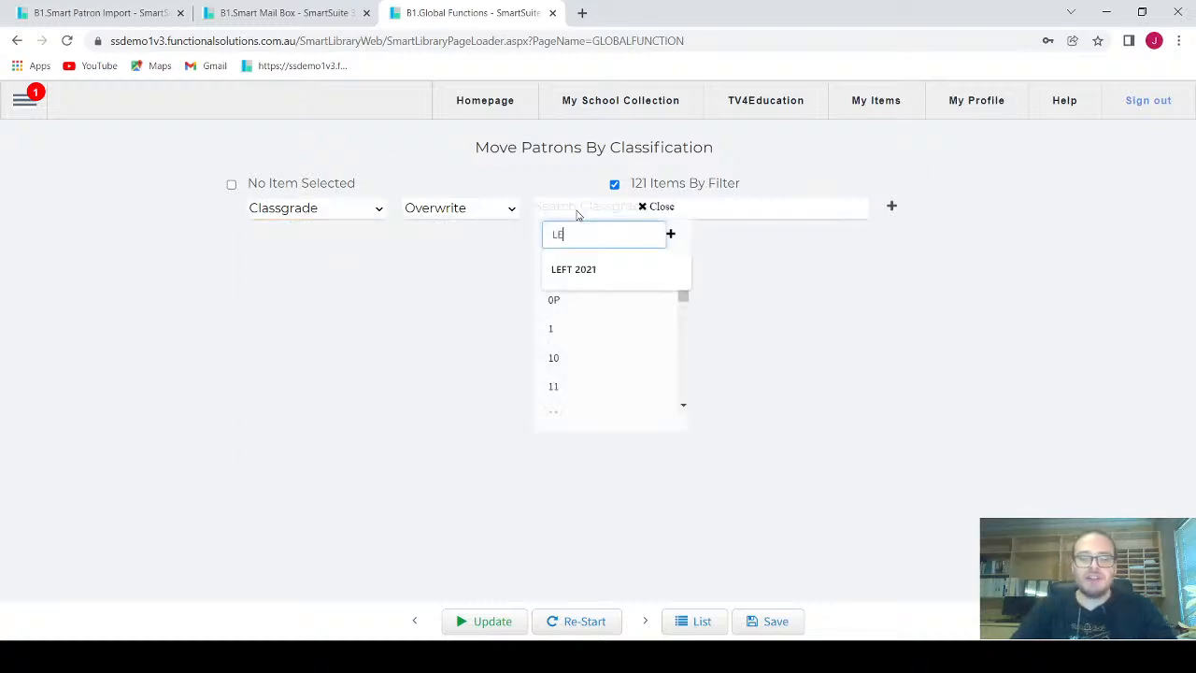
text(FT)
click(595, 334)
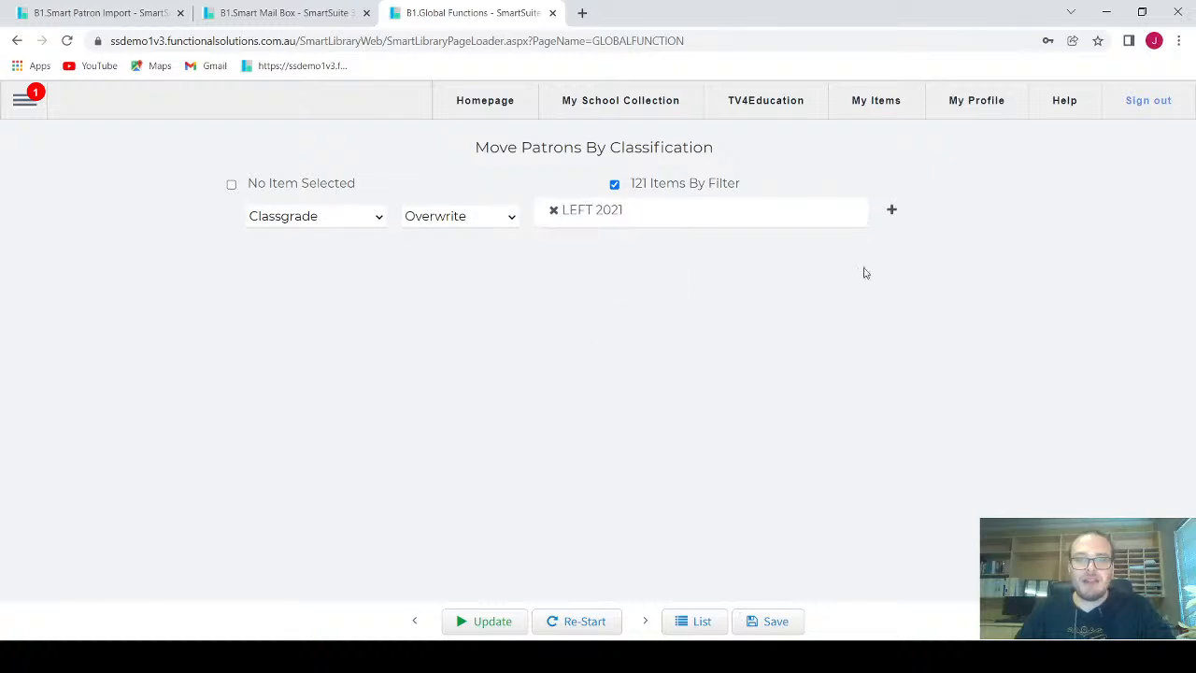
Step: Add a second change that overwrites Homeroom with LEFT 2021, adding it to the database as a new homeroom
click(891, 211)
click(299, 245)
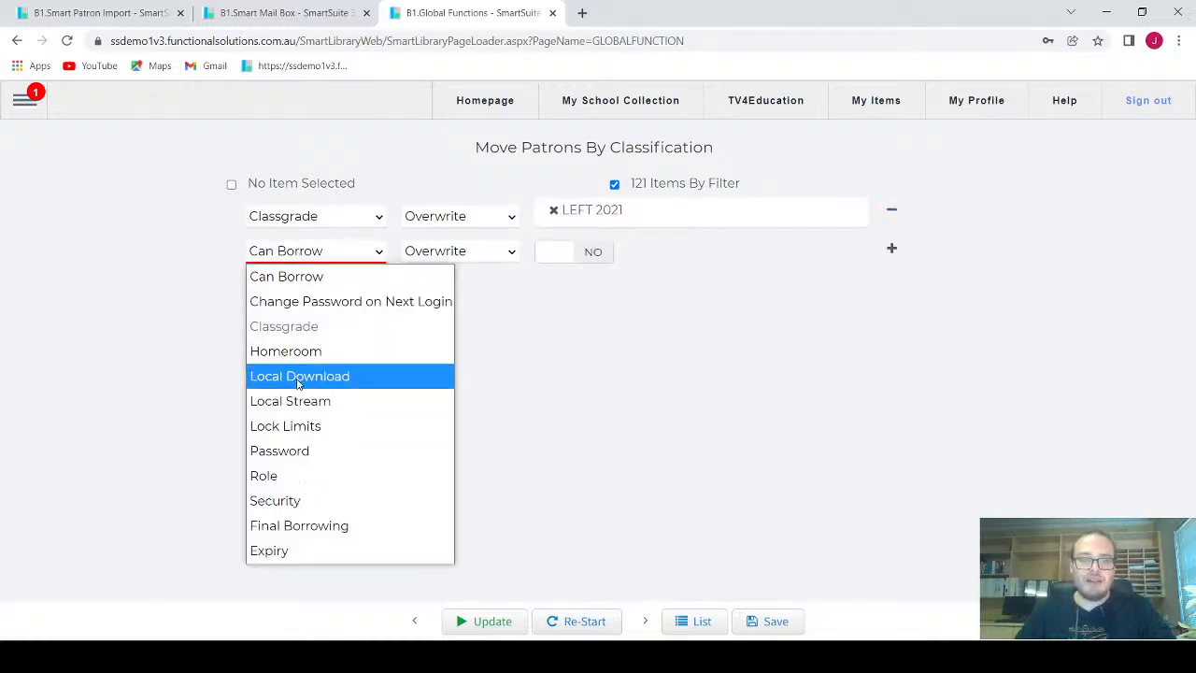
click(290, 350)
click(681, 257)
text(LEF)
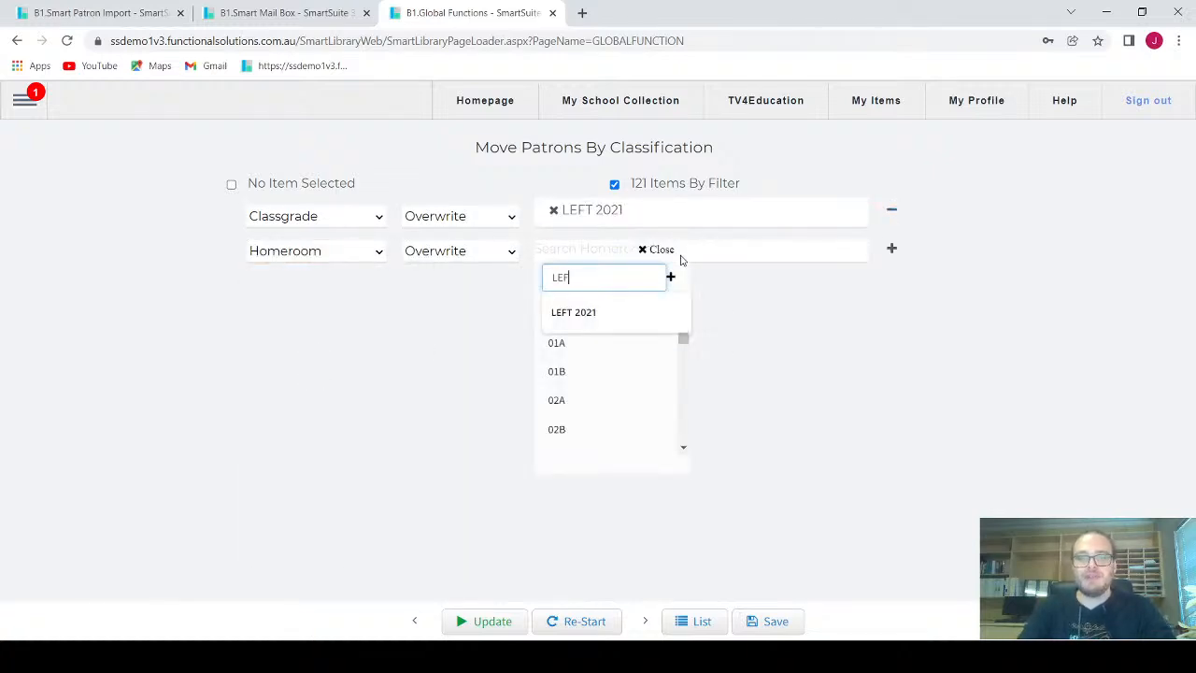
text(T 2021)
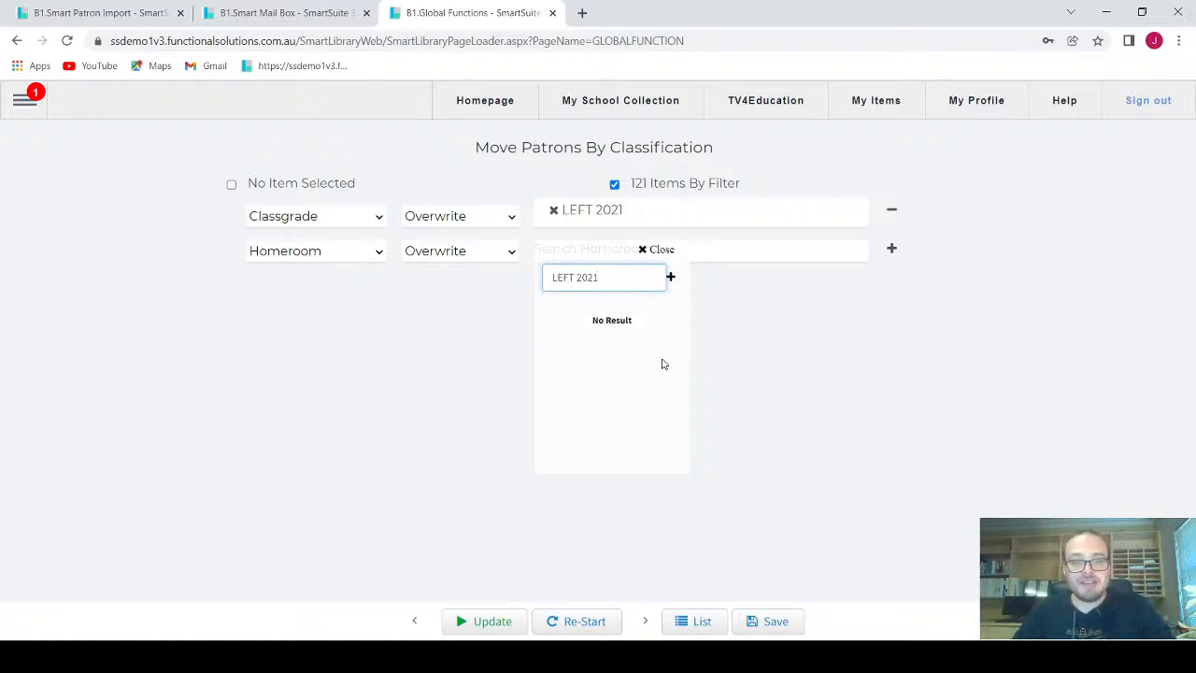
click(672, 277)
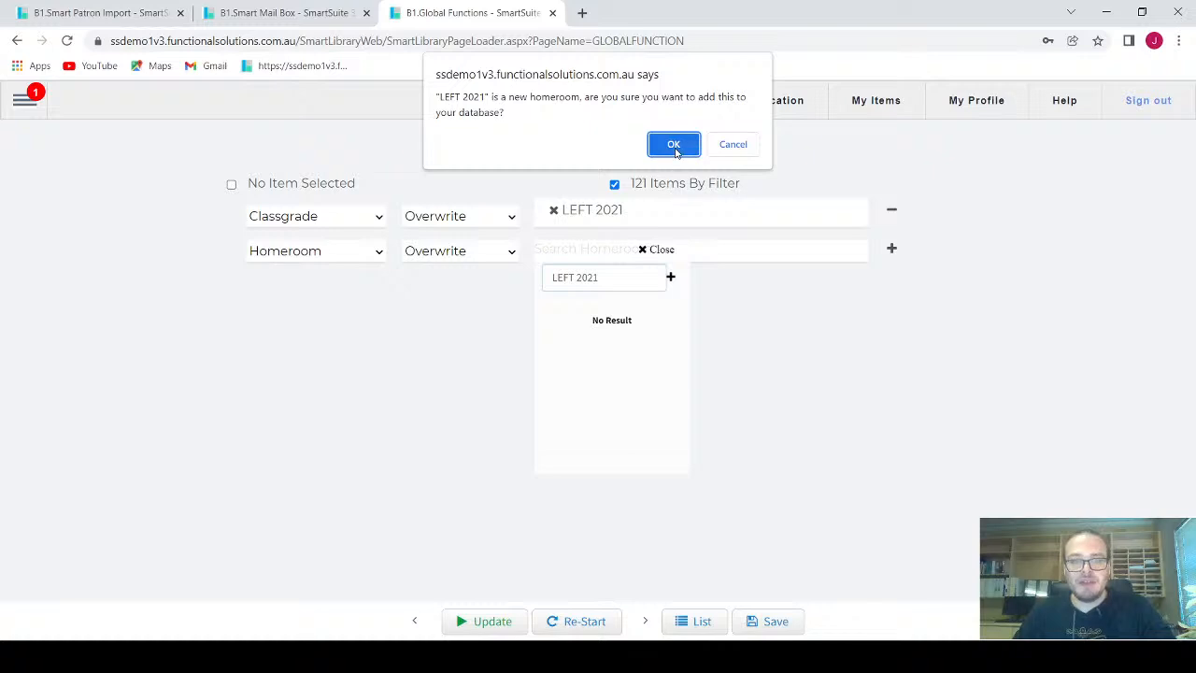
click(674, 145)
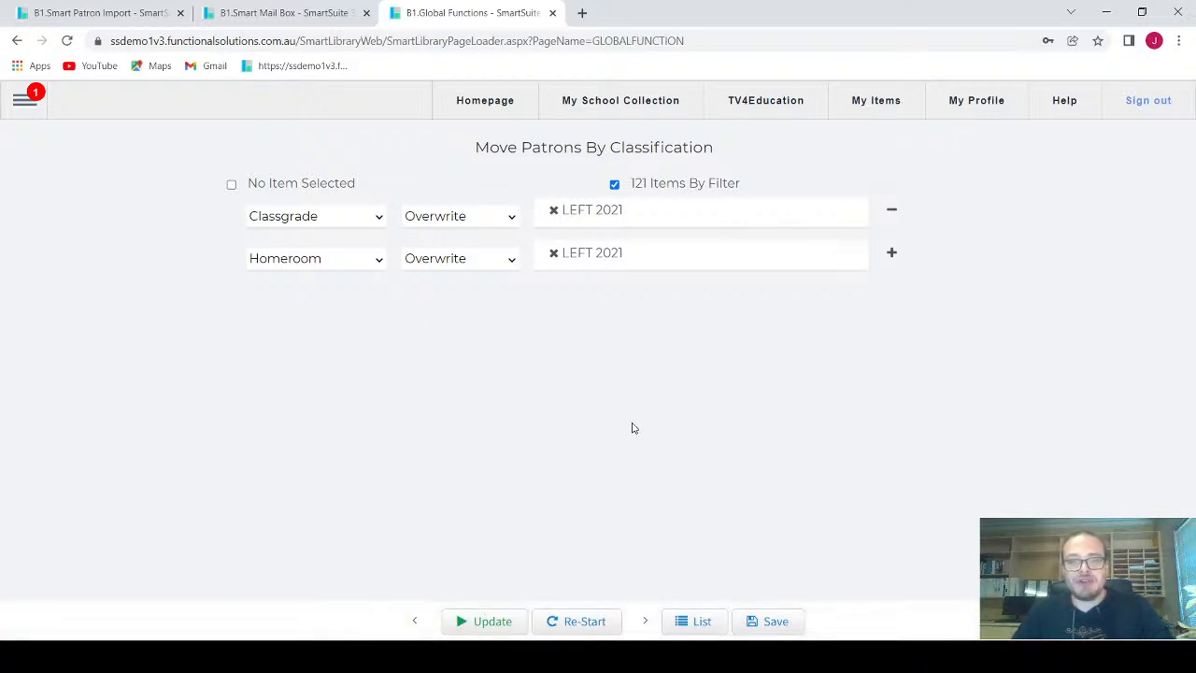
Step: Switch to Excel and review the username and email address columns of the Patron Import Sample File
key(alt+Tab)
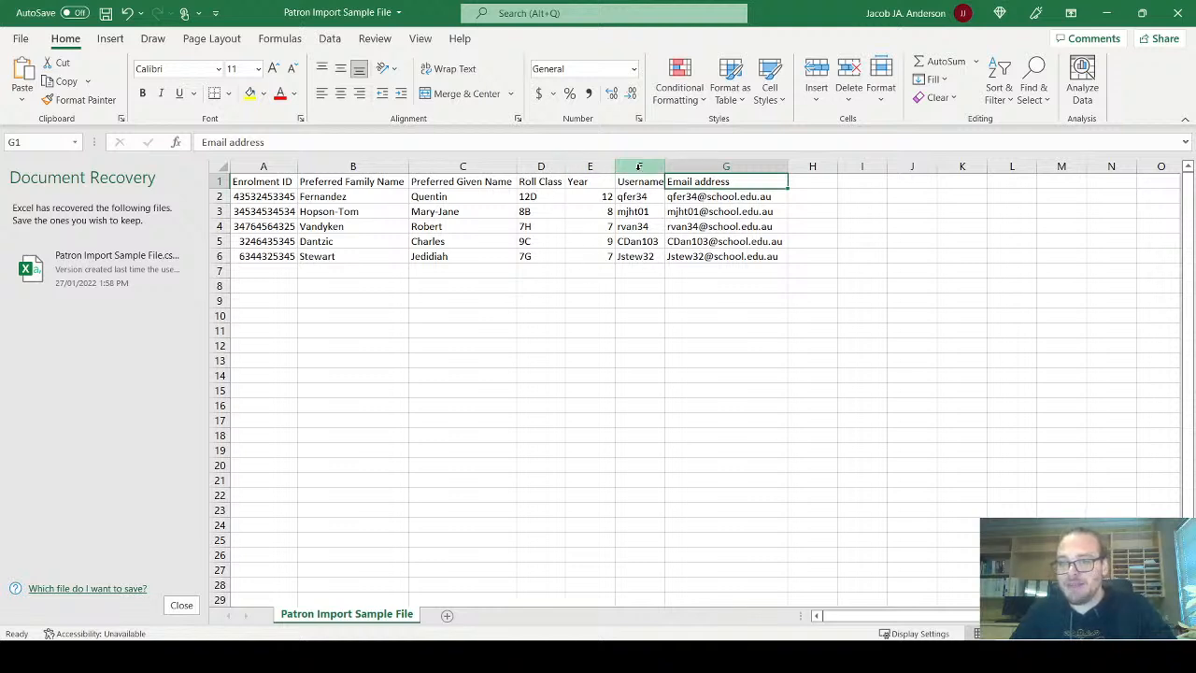
drag(719, 282, 726, 194)
click(704, 303)
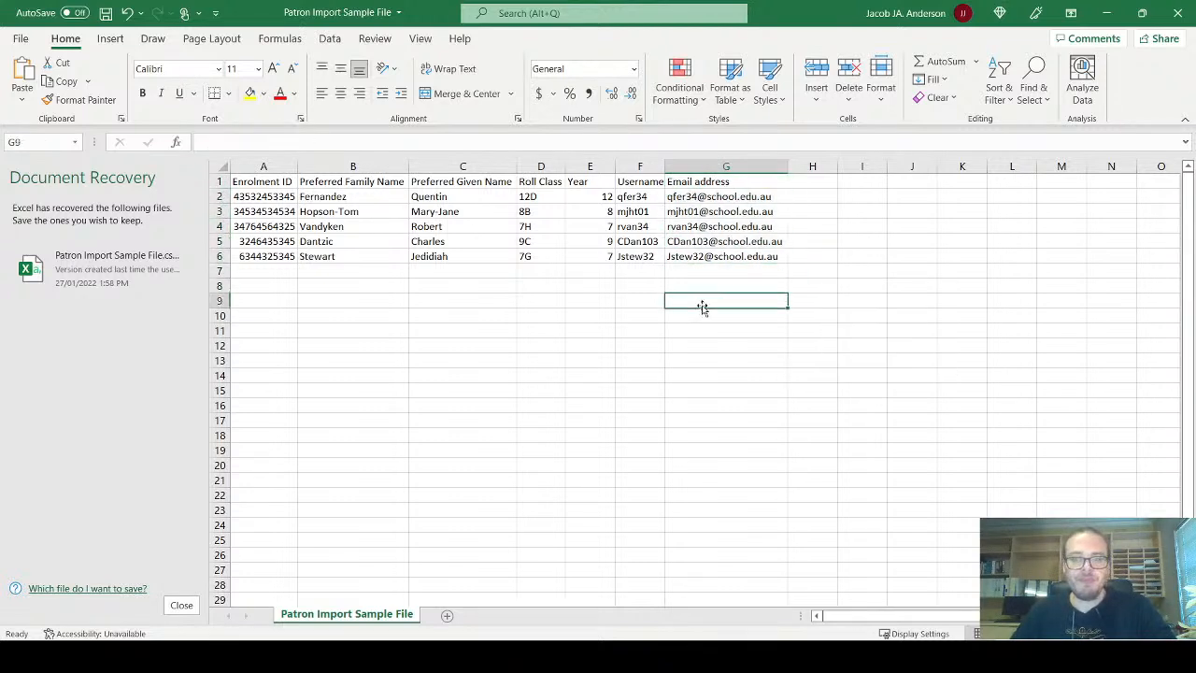
click(1108, 15)
Step: Open the Smart Patron Import page from the library system's patron functions
click(13, 96)
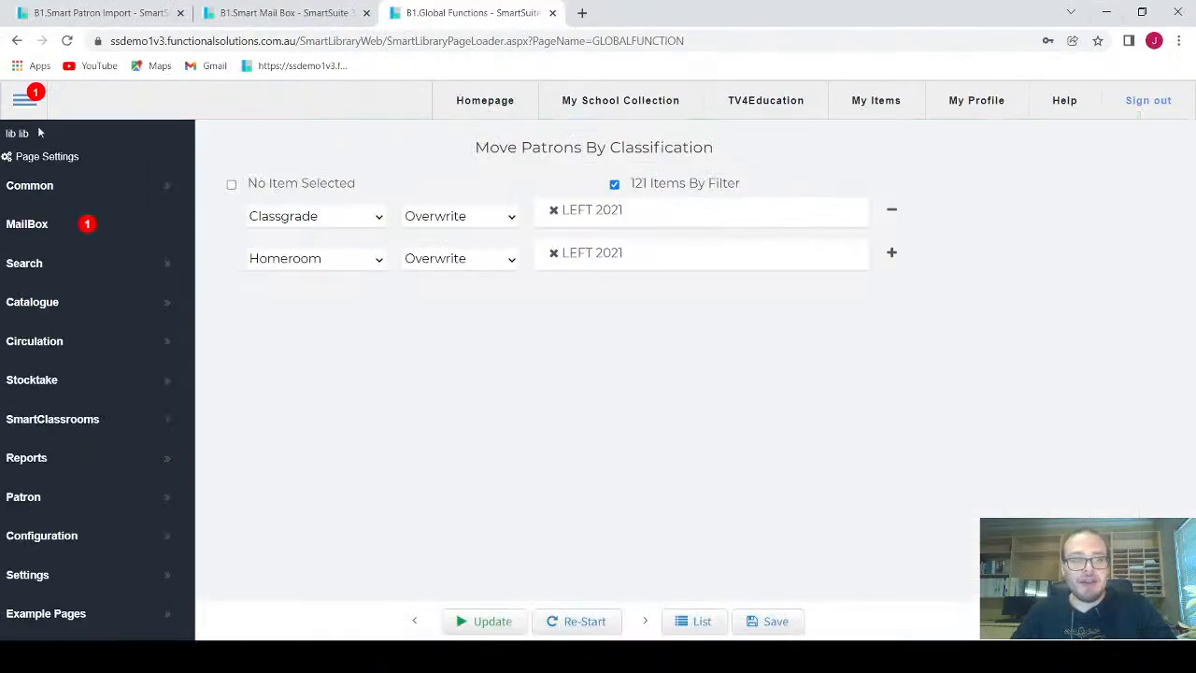
scroll(63, 523, down, 3)
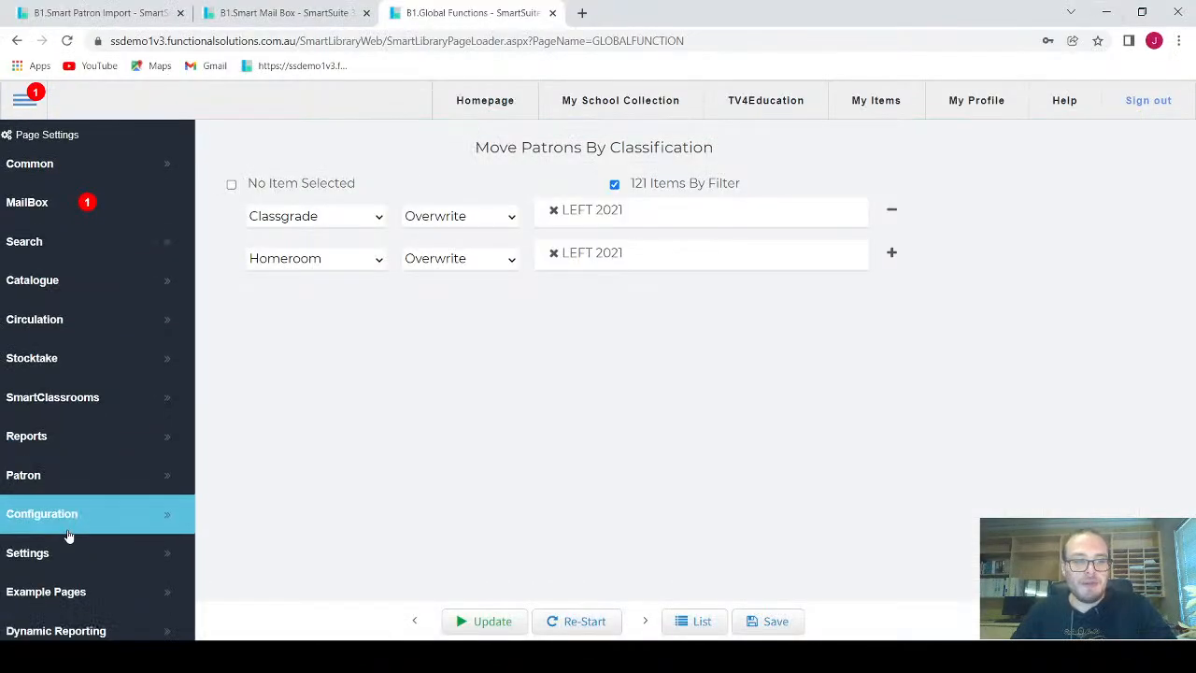
click(76, 340)
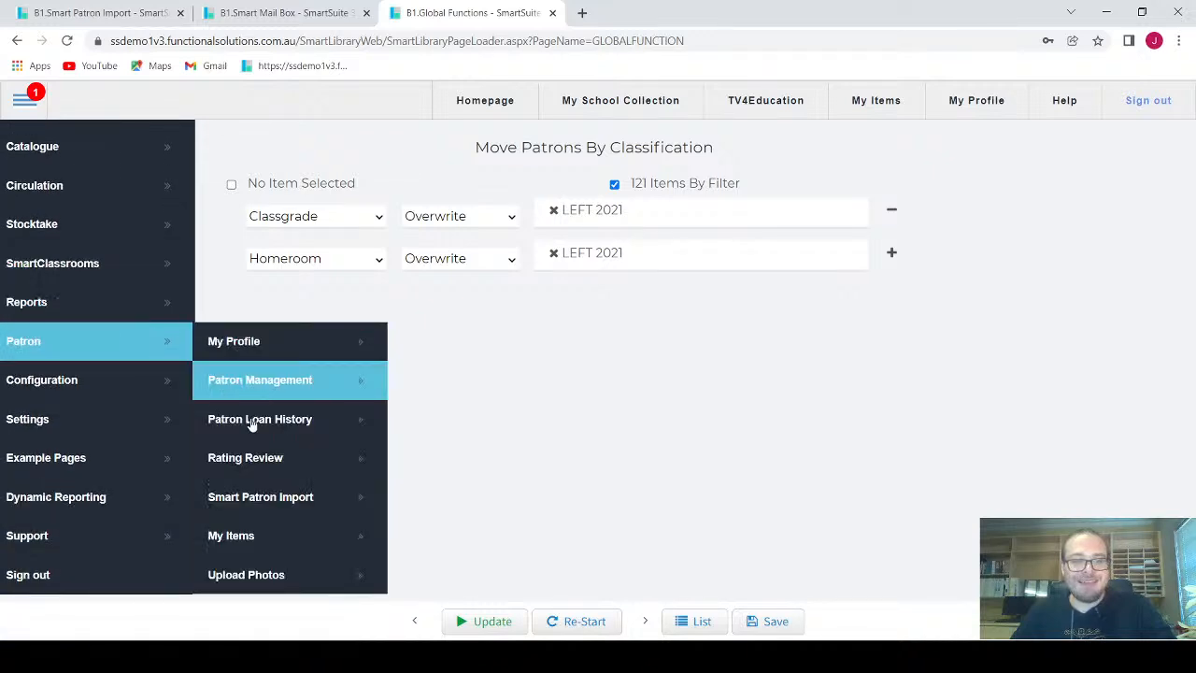
click(261, 496)
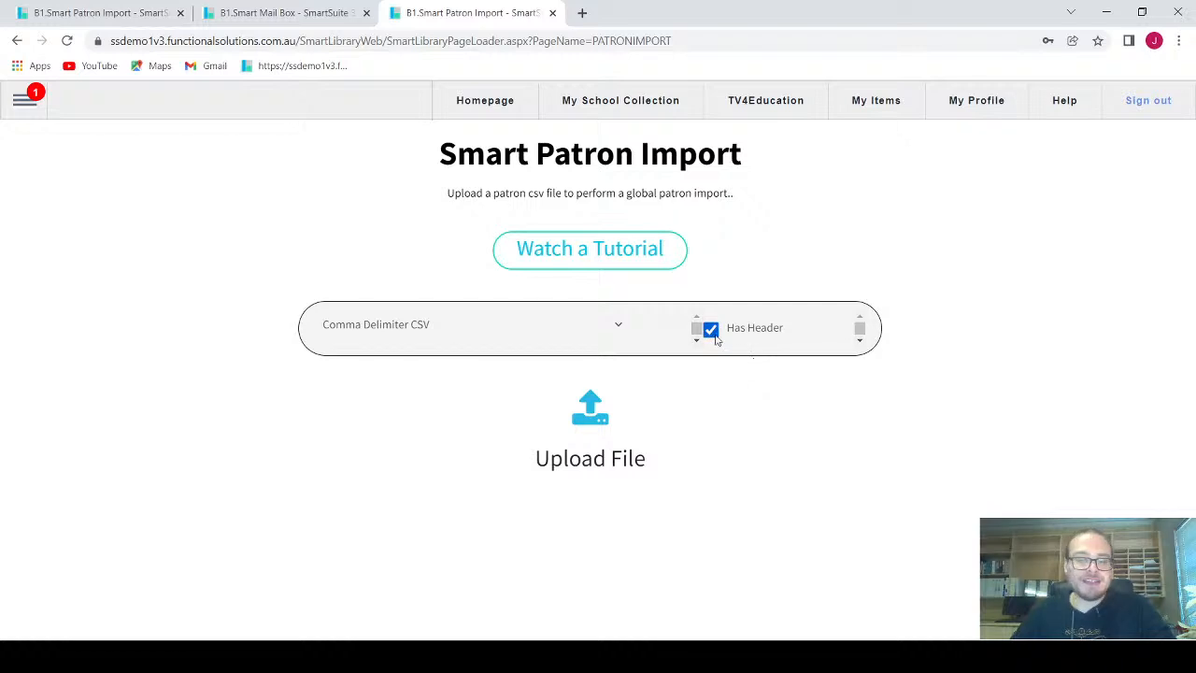
Step: Switch to Excel to check the header row of the Patron Import Sample File, and return to the import page
key(alt+Tab)
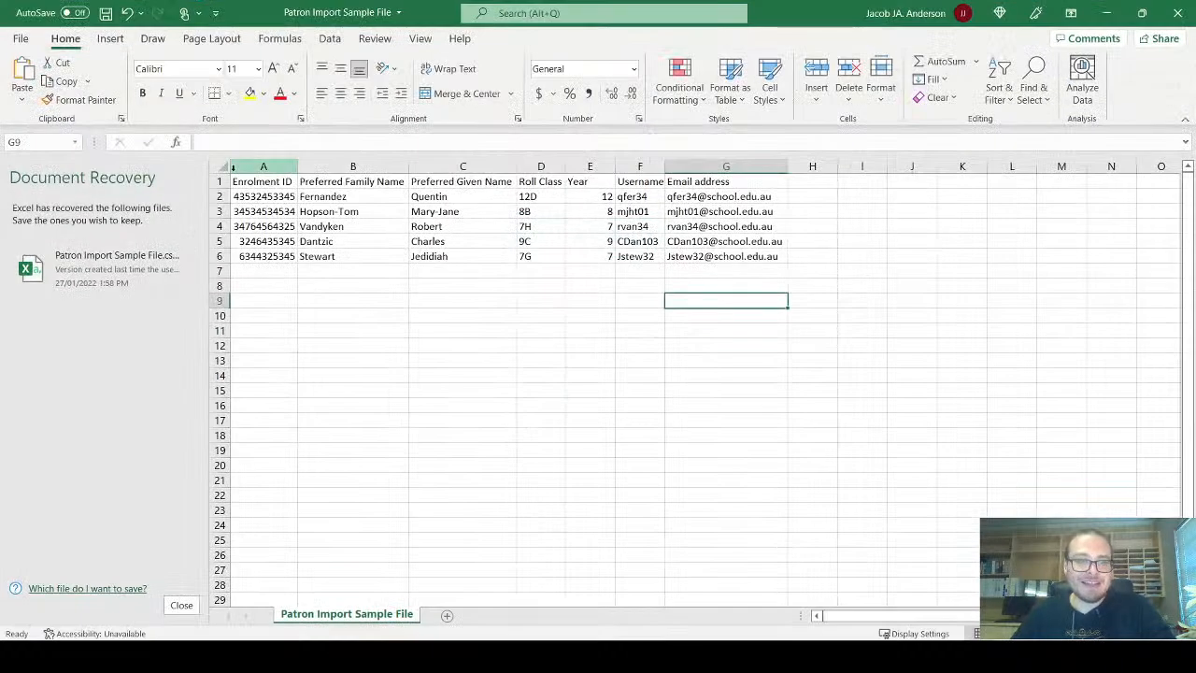
drag(264, 182, 704, 183)
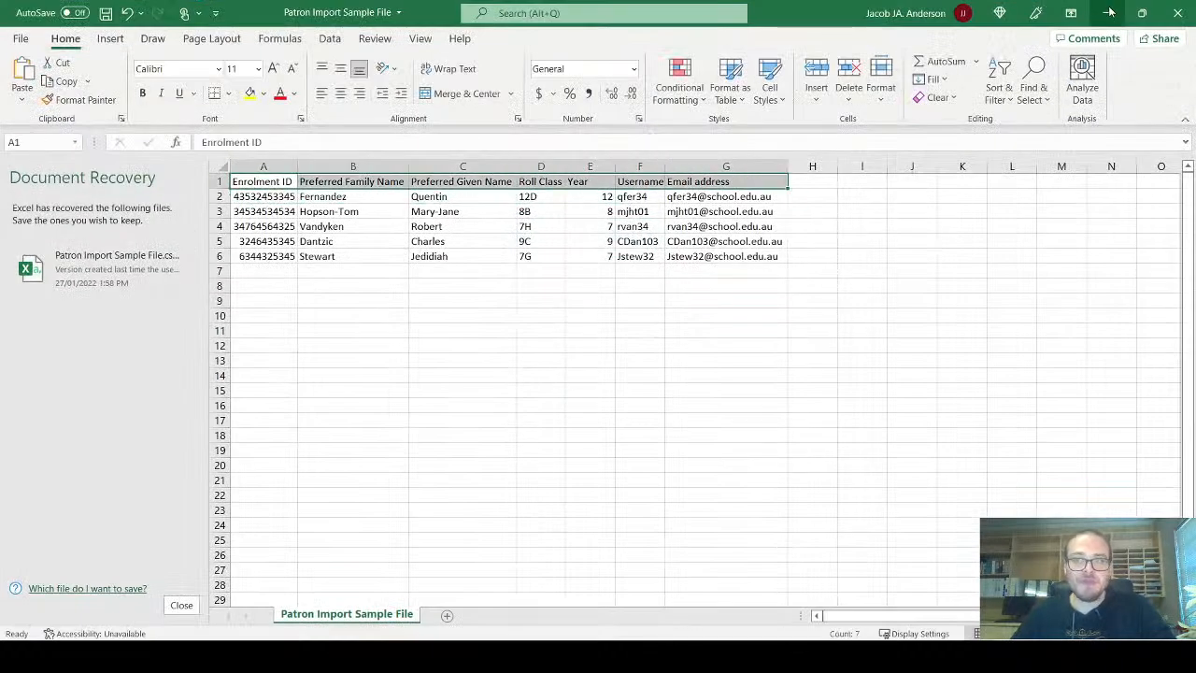
key(alt+Tab)
Step: Upload Patron Import Sample File.csv for import and map its Preferred Given Name column to First Name
click(631, 485)
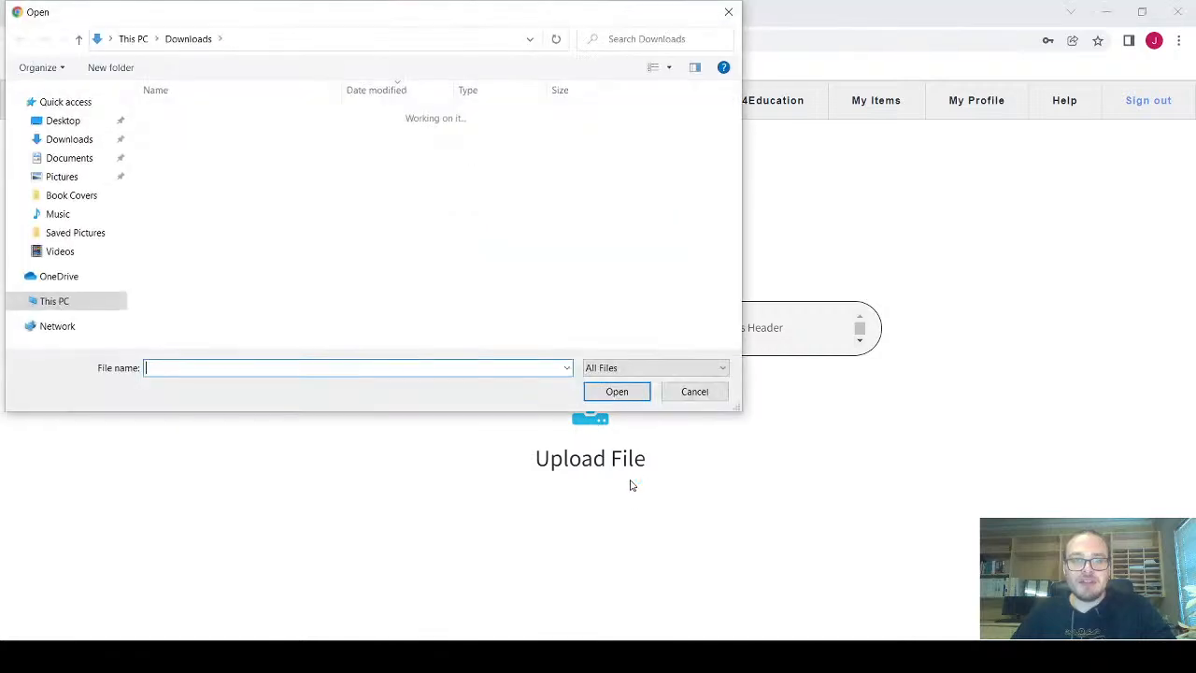
double_click(222, 155)
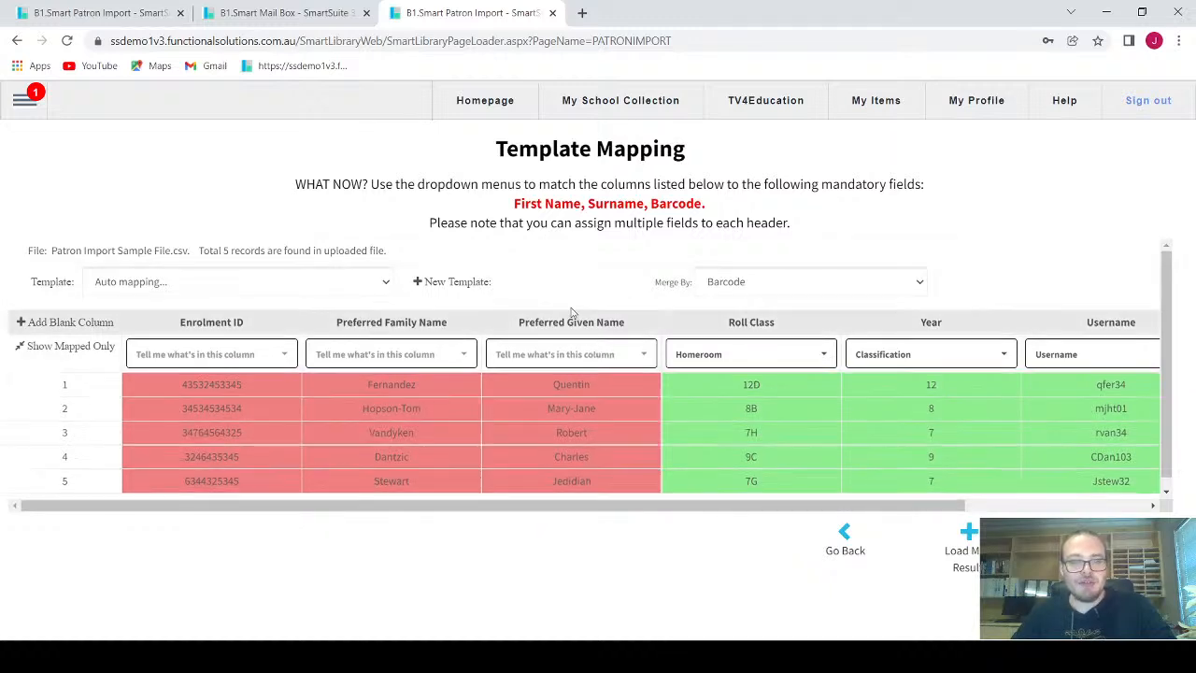
click(598, 355)
text(first)
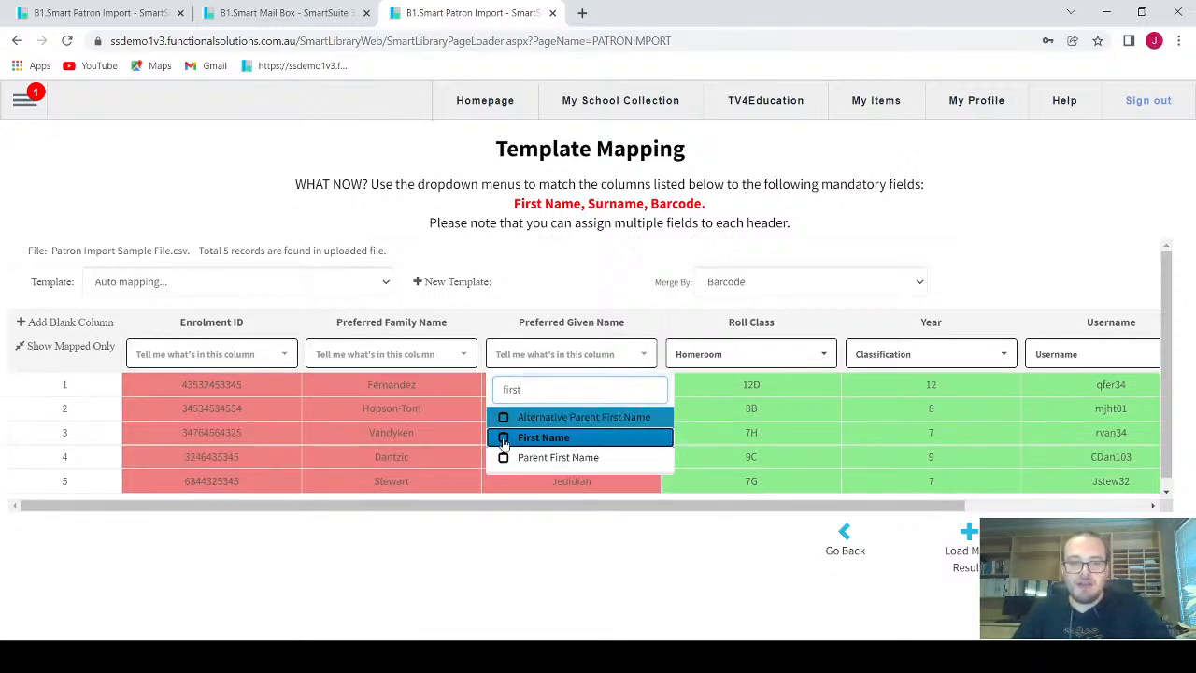
click(503, 439)
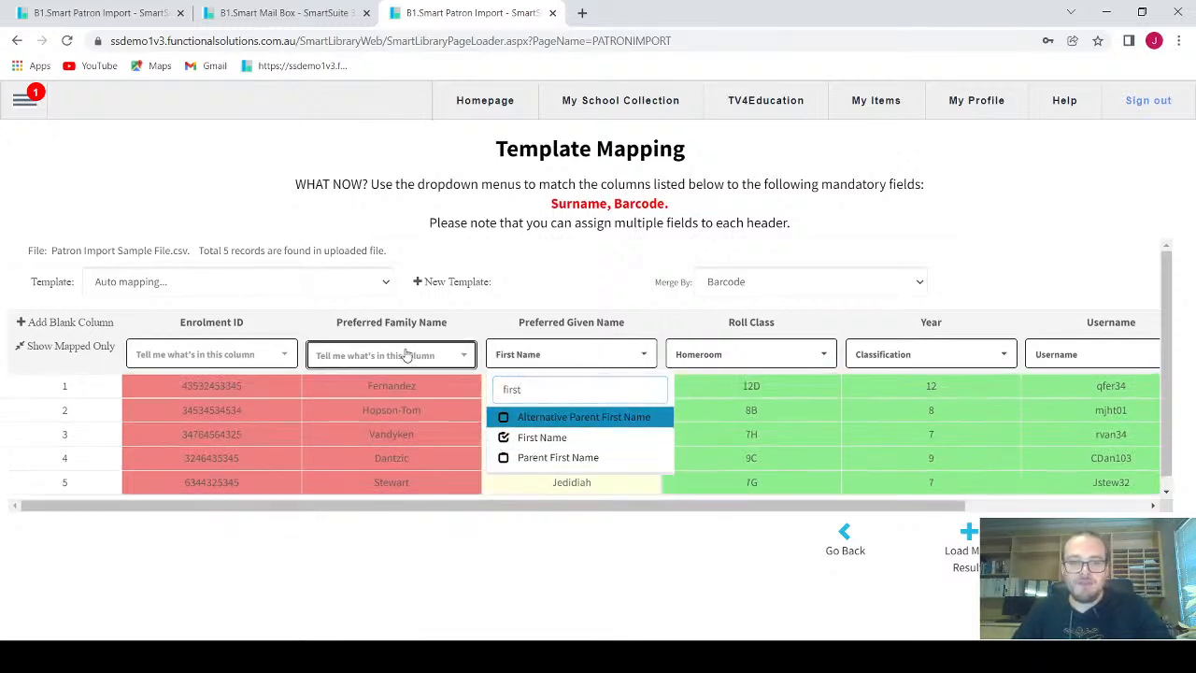
Step: Map the Preferred Family Name column to Surname and the Enrolment ID column to Barcode
click(405, 354)
text(surname)
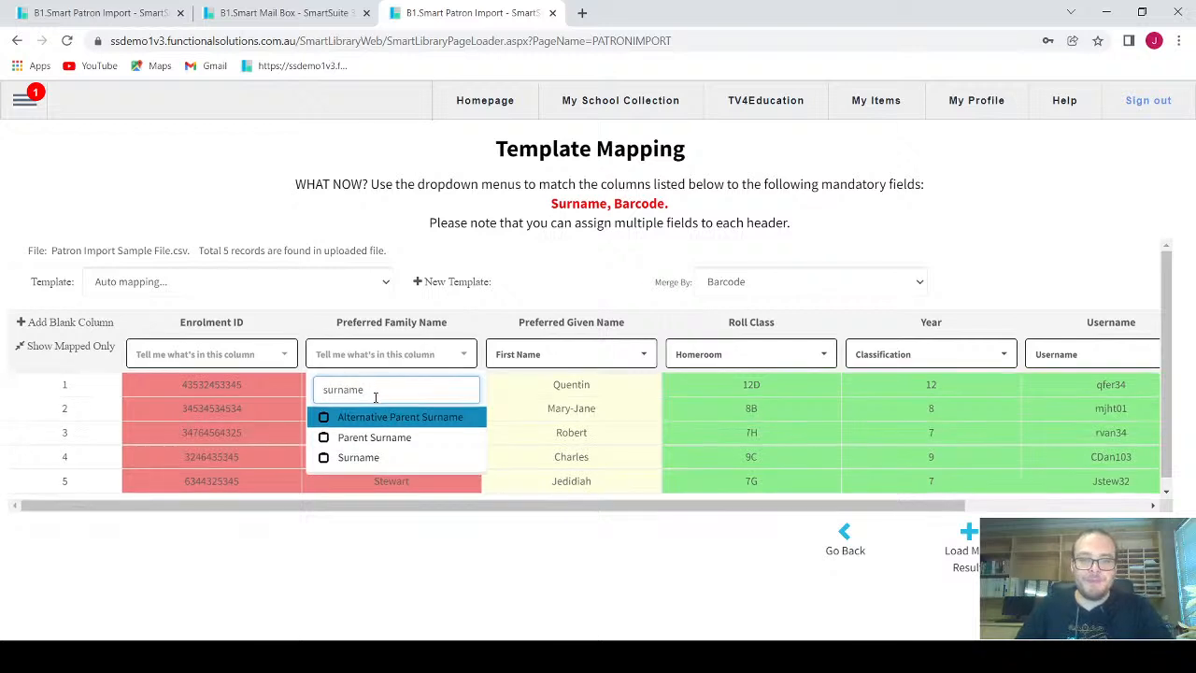
click(338, 458)
click(232, 354)
text(b)
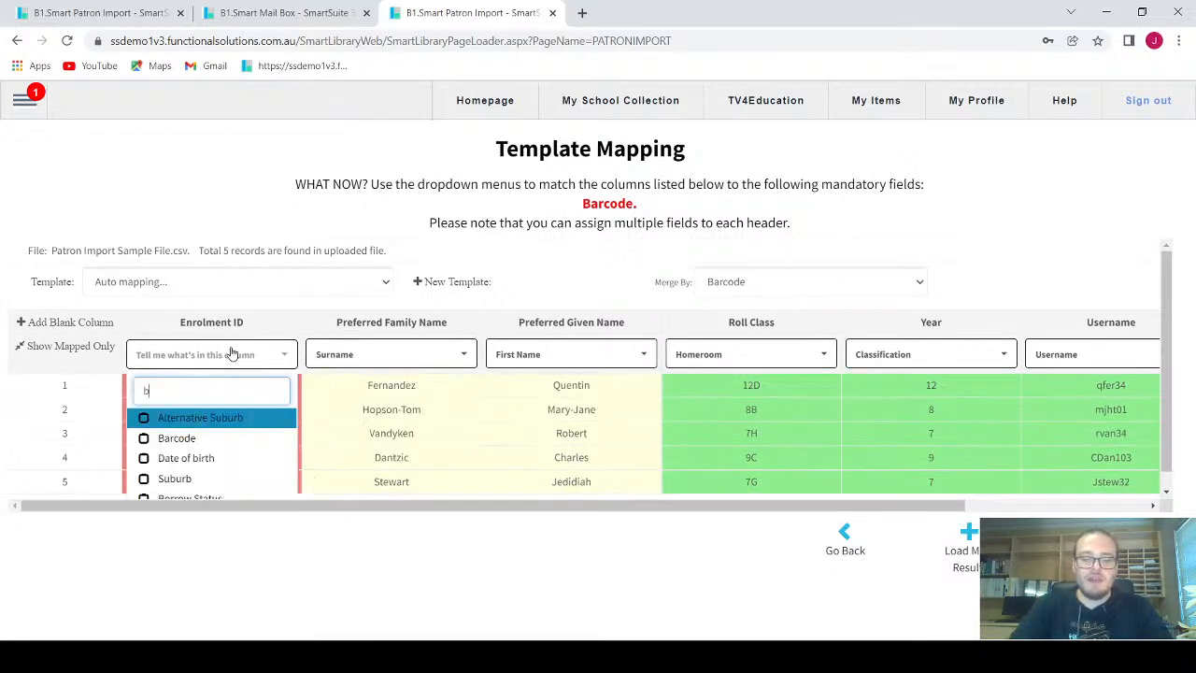
text(arcode)
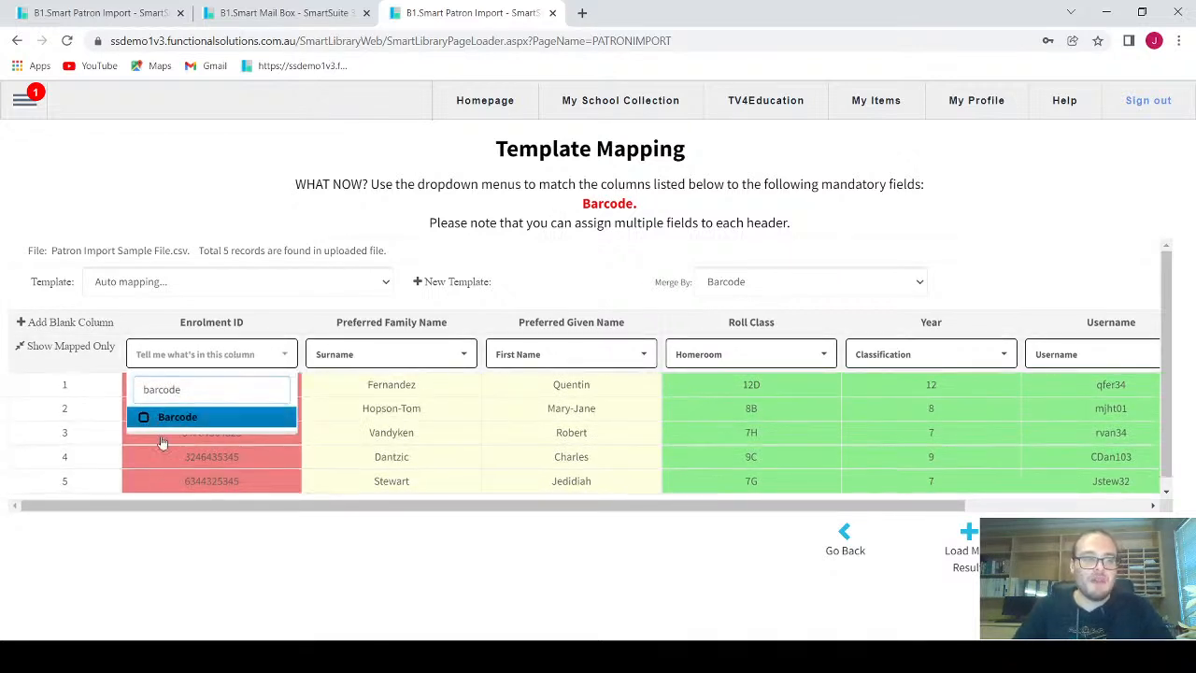
click(163, 421)
click(315, 564)
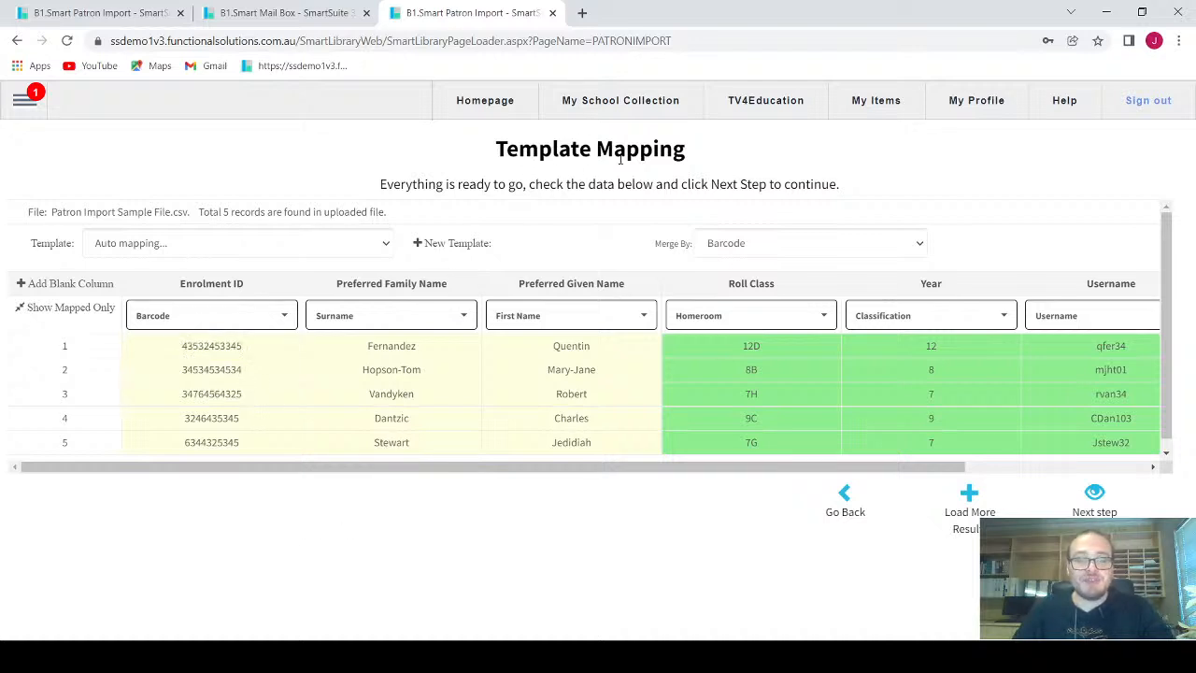
Step: Preview the import changes for all patron records and continue to the security code stage
click(1098, 500)
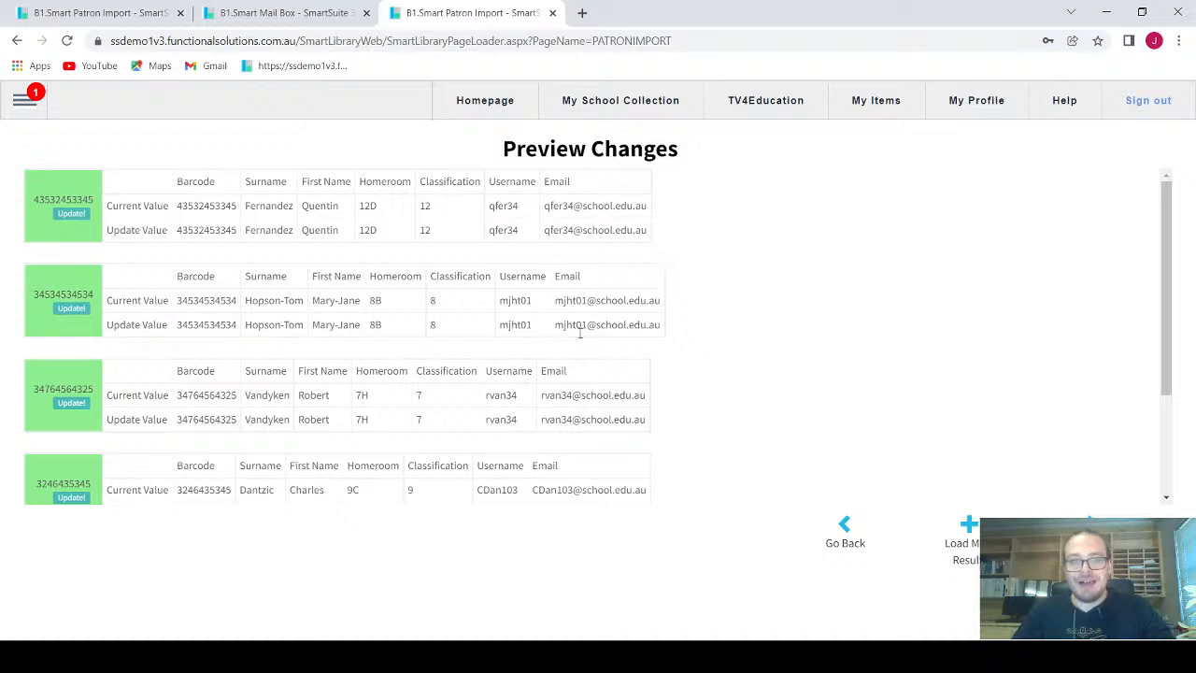
scroll(567, 371, down, 3)
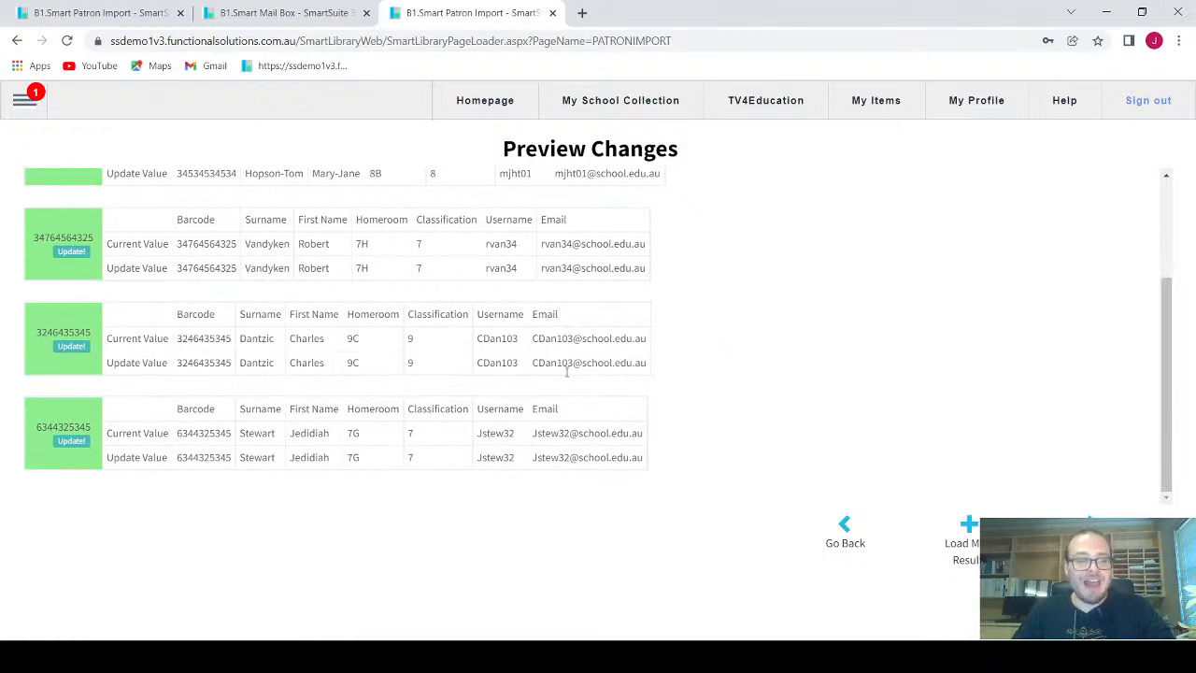
scroll(566, 371, up, 3)
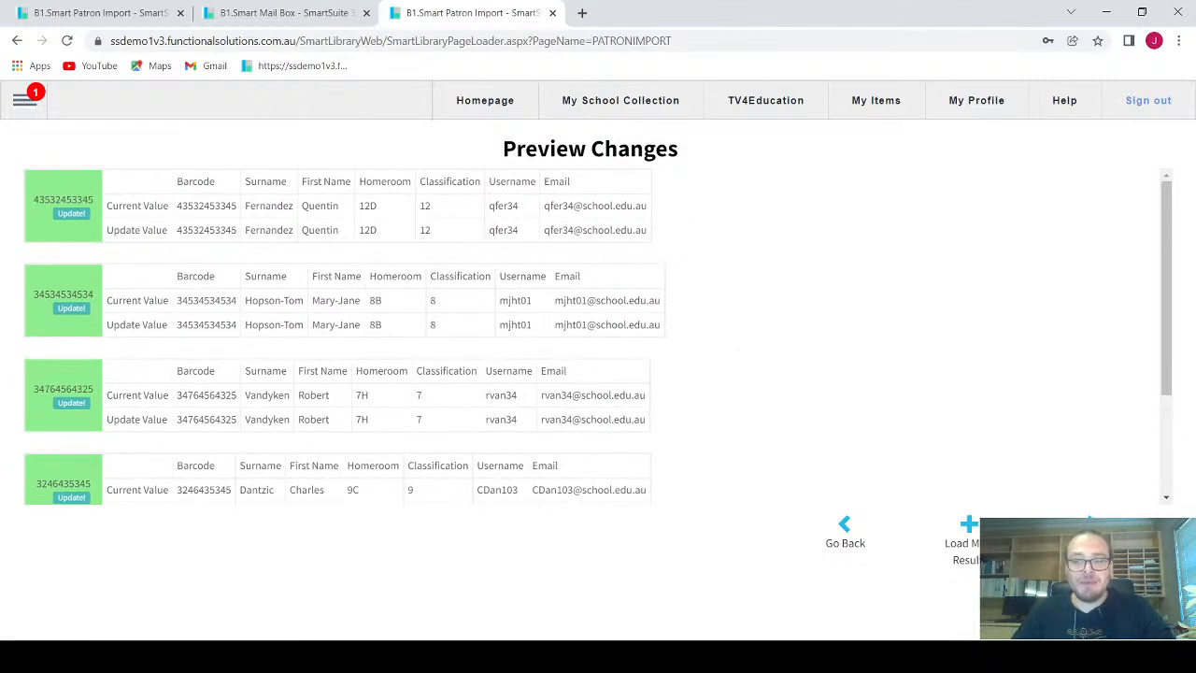
click(1089, 522)
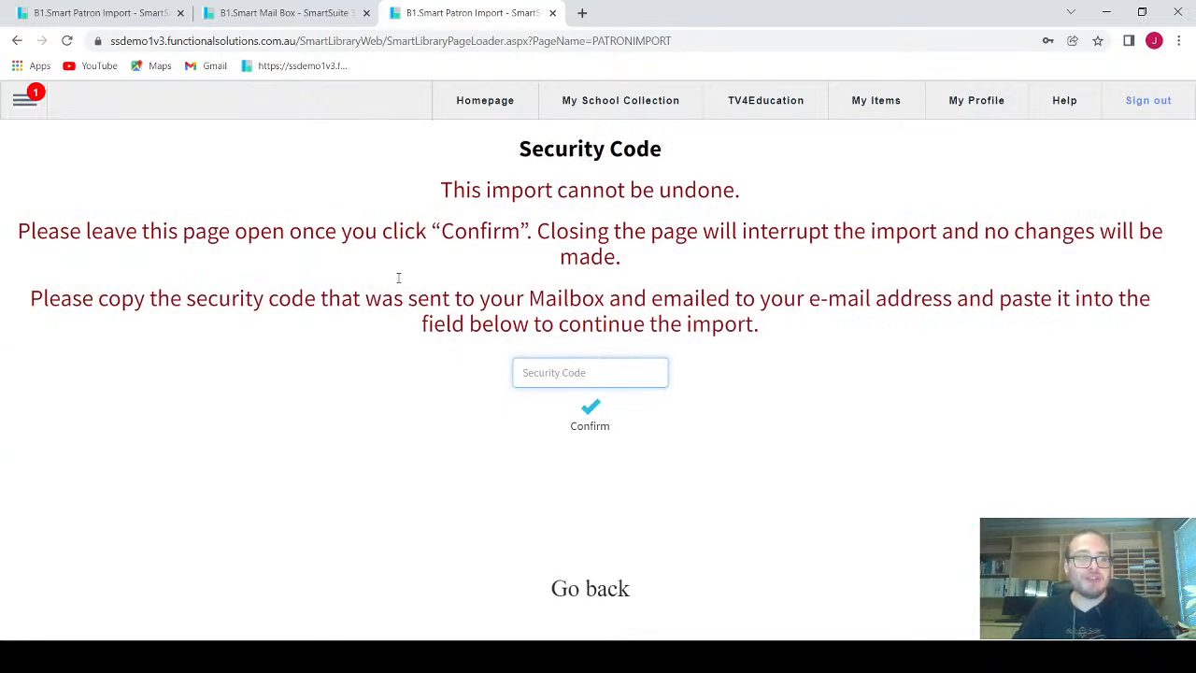
click(24, 98)
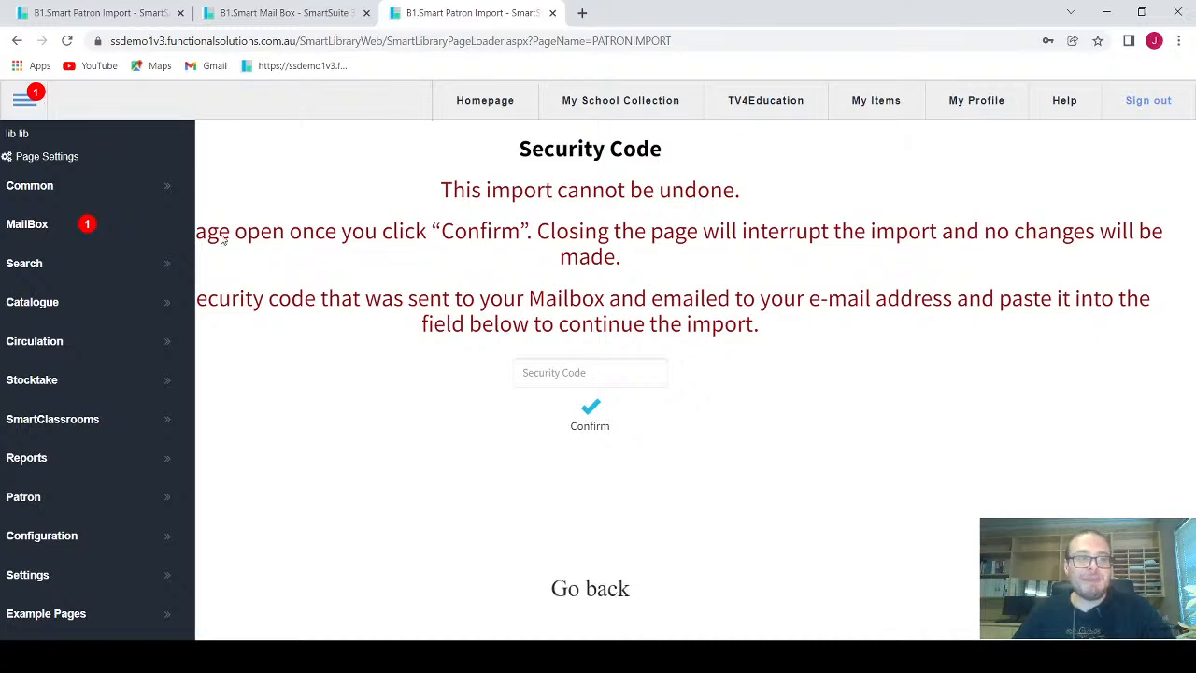
right_click(130, 229)
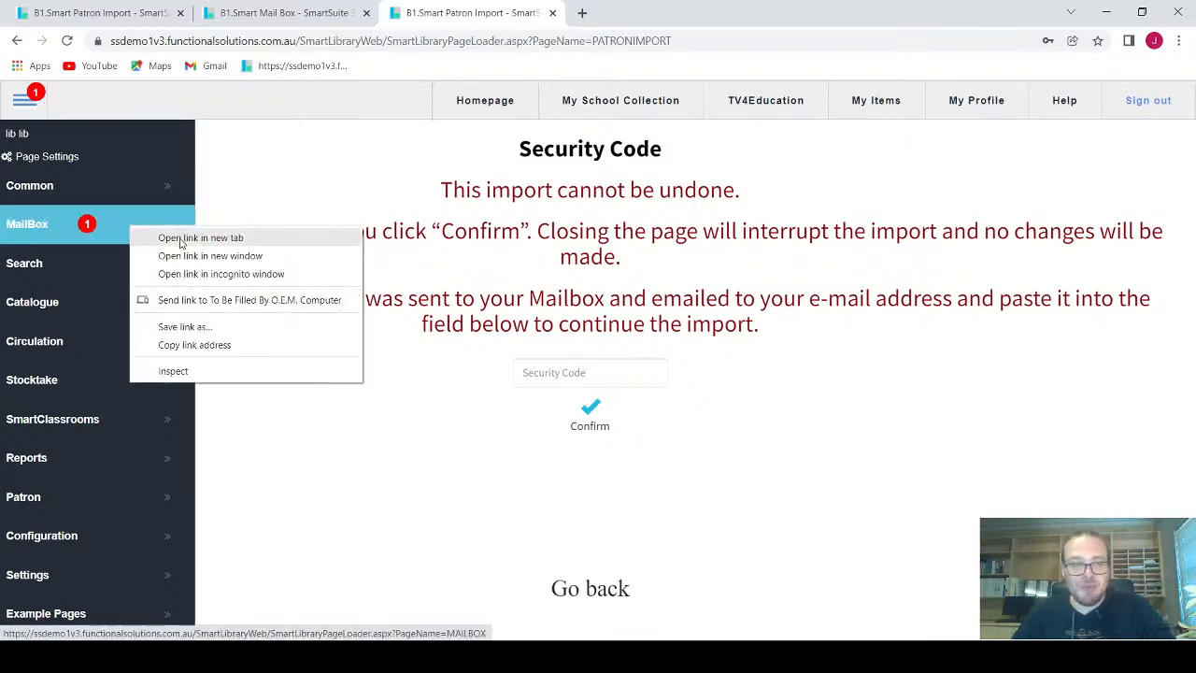
click(547, 259)
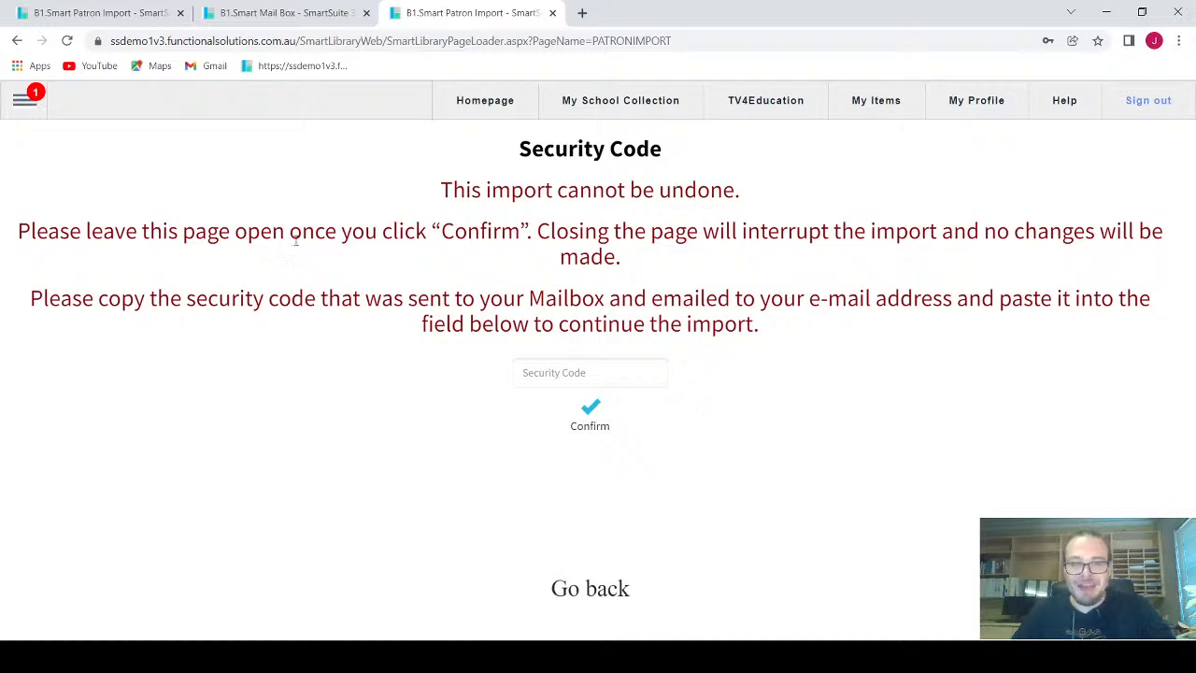
Step: Open the MailBox in a new browser tab and open the newest Patron Import Security Code message among the system messages
click(29, 100)
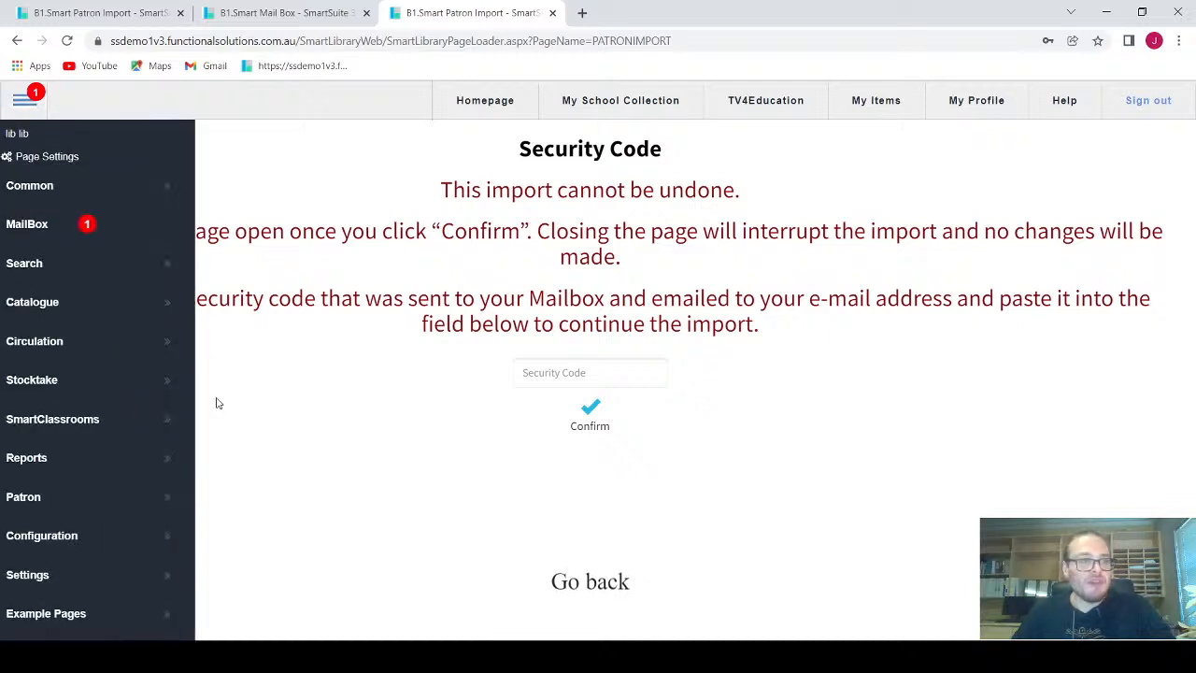
right_click(115, 233)
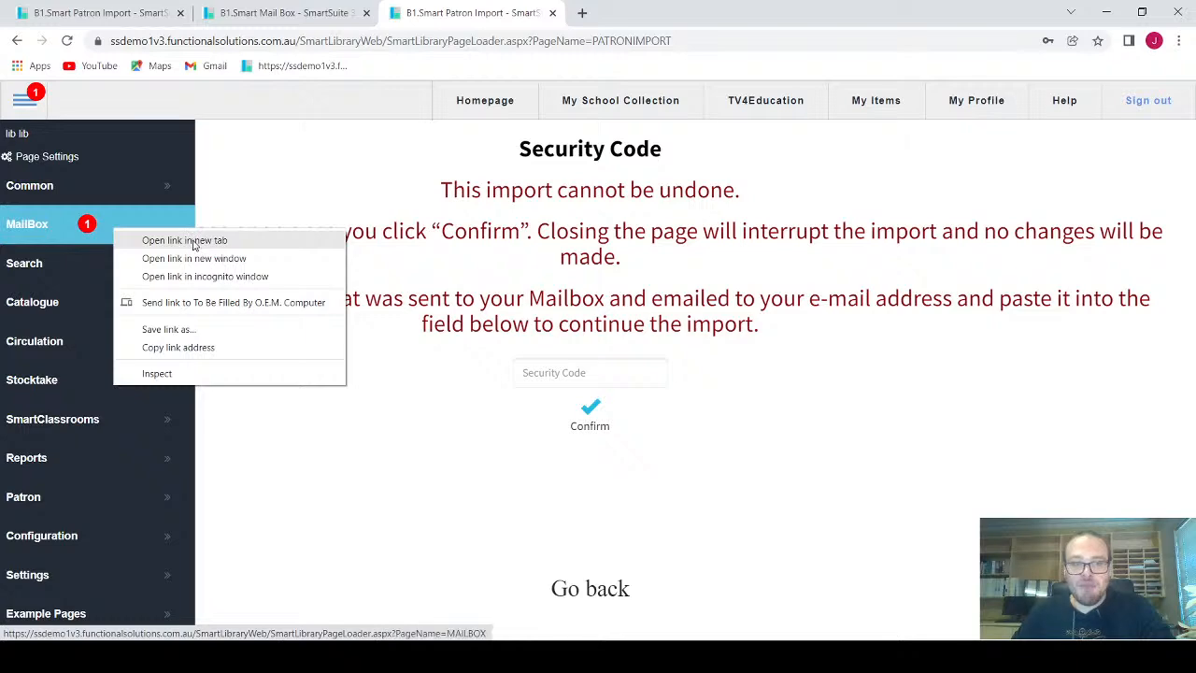
click(187, 241)
click(666, 15)
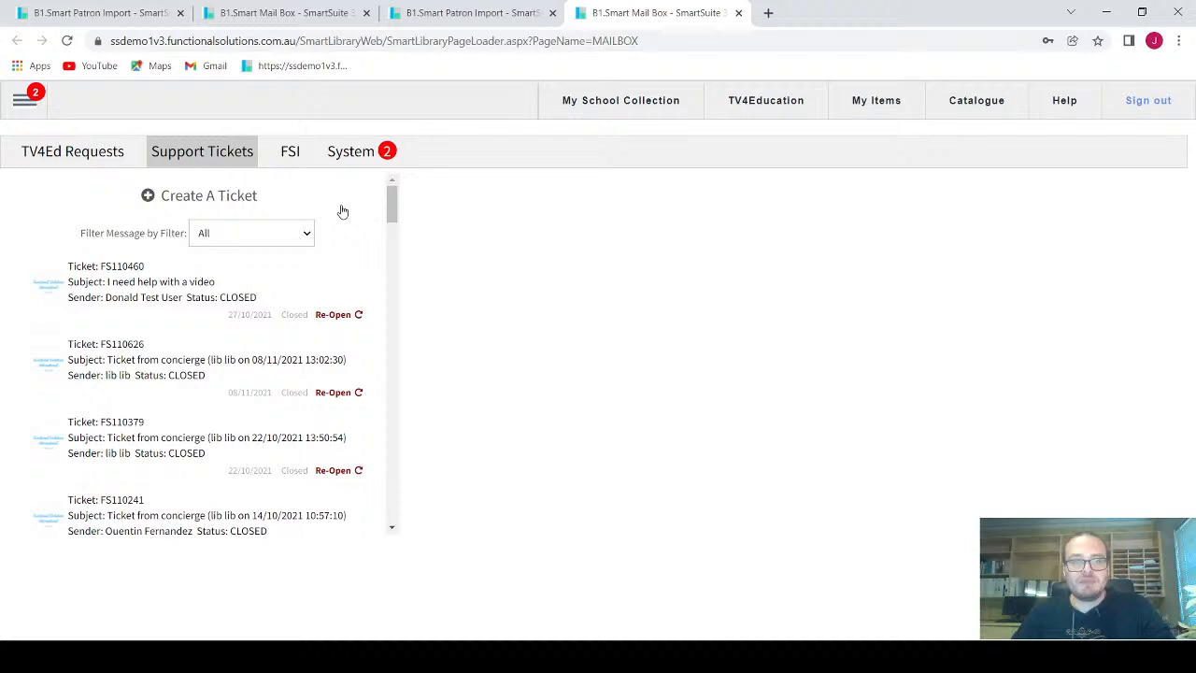
click(350, 152)
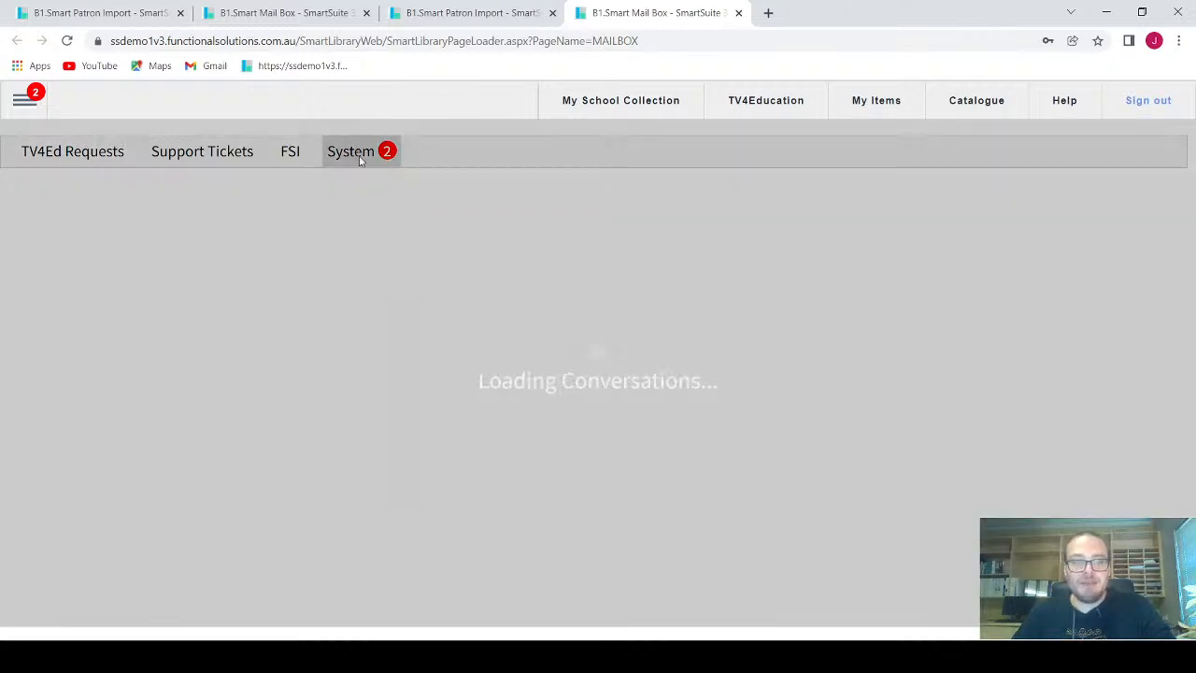
click(187, 225)
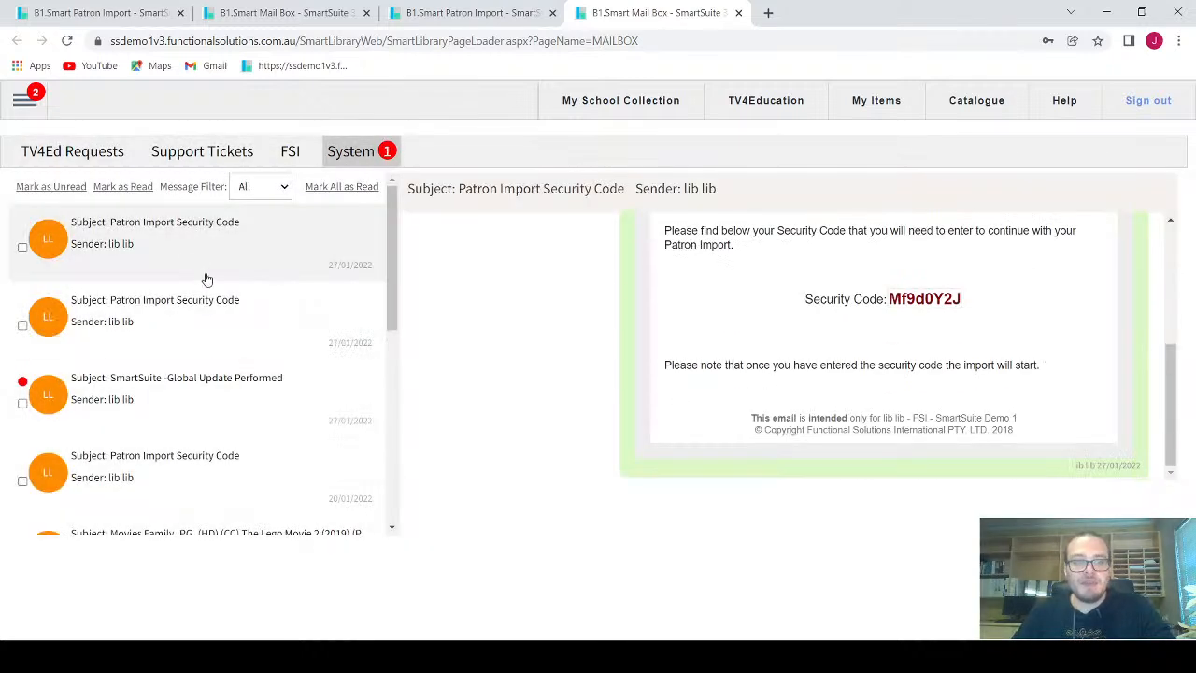
Step: Copy the security code from the message, paste it into the import's Security Code field and confirm the patron import
drag(903, 299, 948, 300)
click(904, 299)
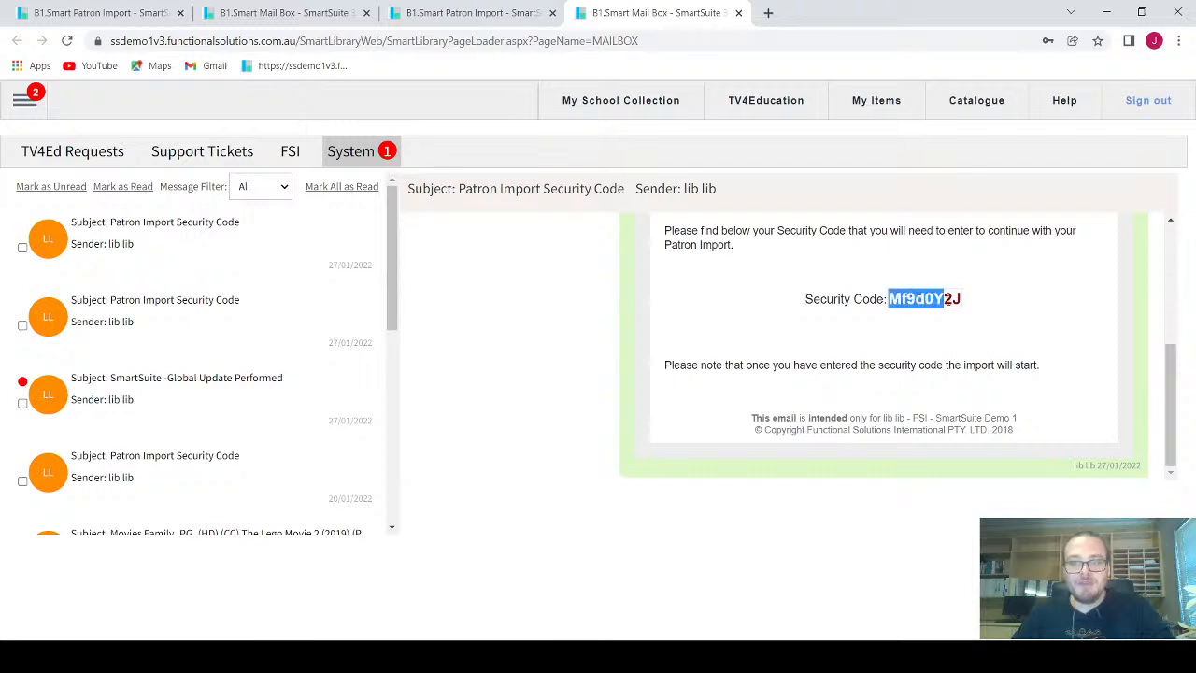
click(472, 12)
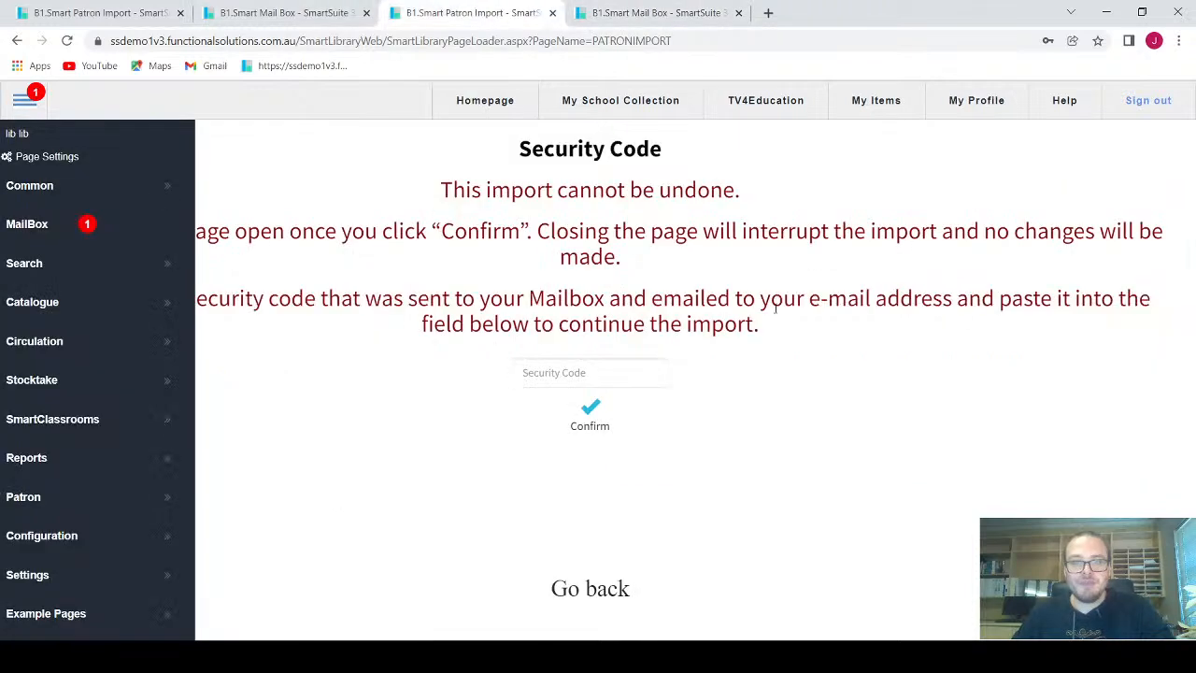
click(584, 367)
click(592, 417)
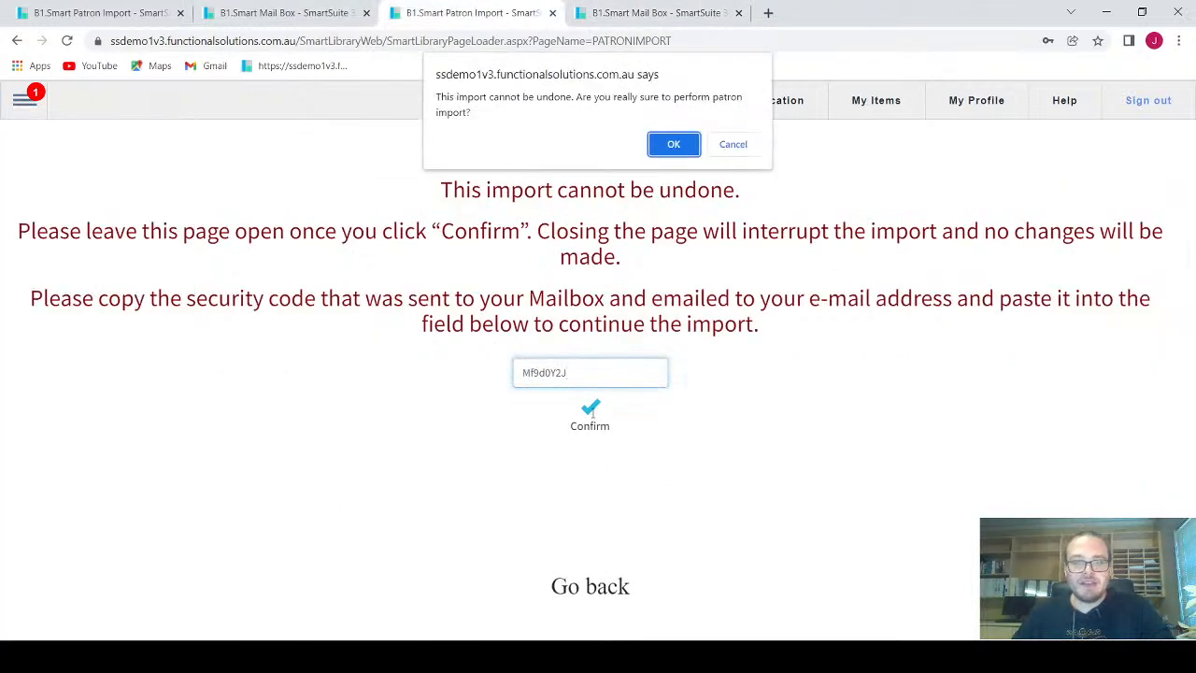
click(674, 144)
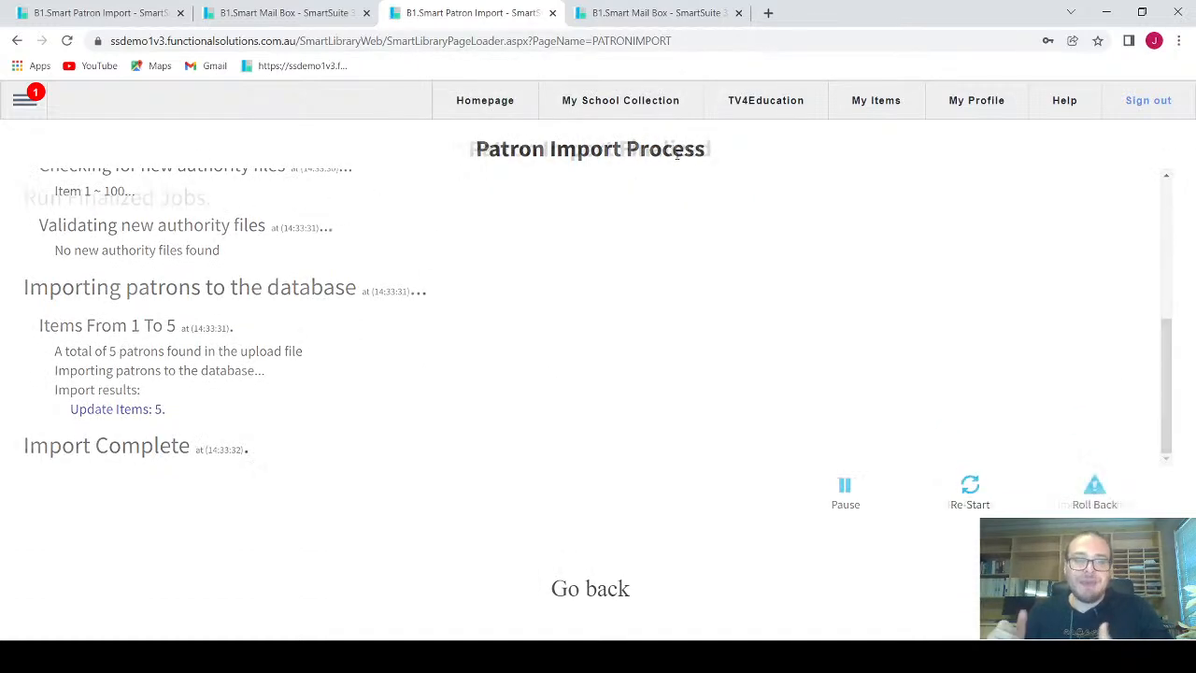
Step: Return to the earlier Smart Patron Import browser tab and go to the library home page
click(305, 7)
click(183, 7)
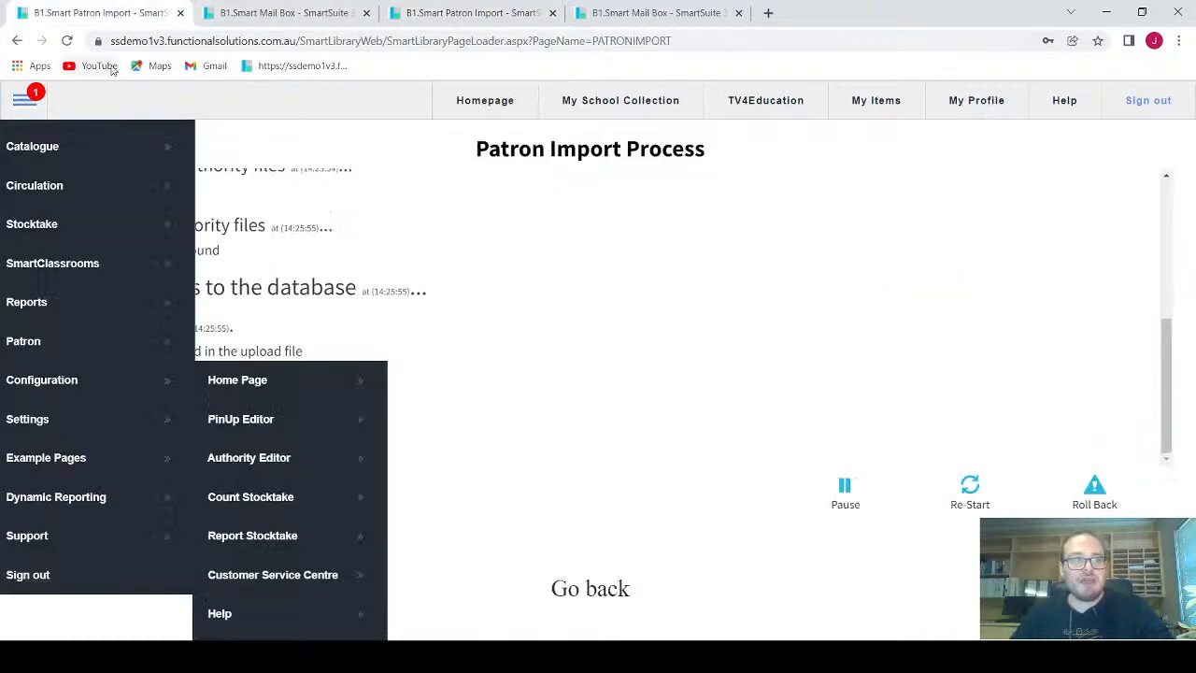
scroll(254, 413, down, 1)
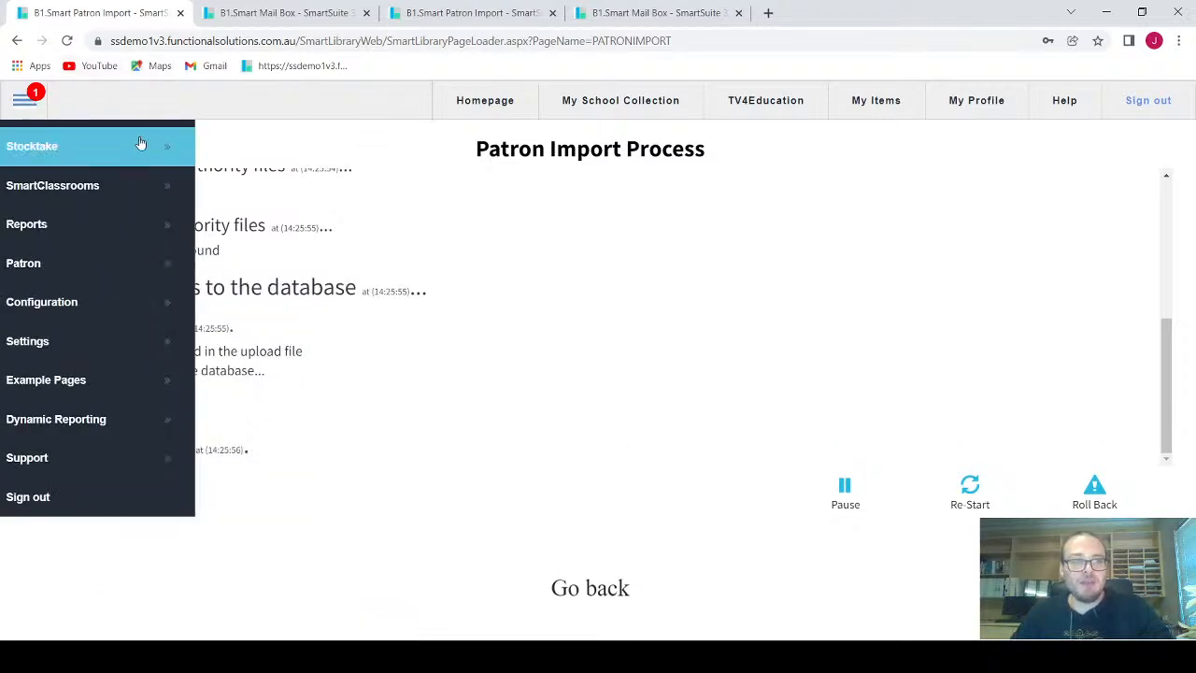
click(497, 111)
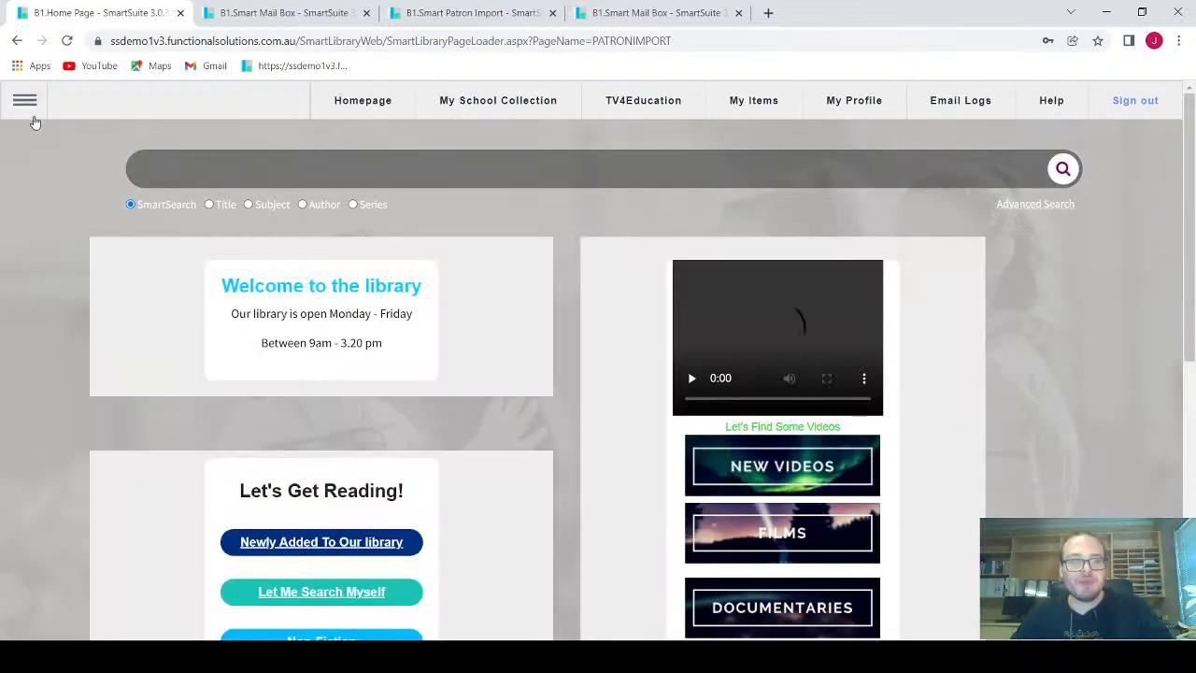
Step: Open the Authority Editor from the configuration options and list the Classgrade authorities
mouse_move(30, 112)
scroll(51, 443, down, 1)
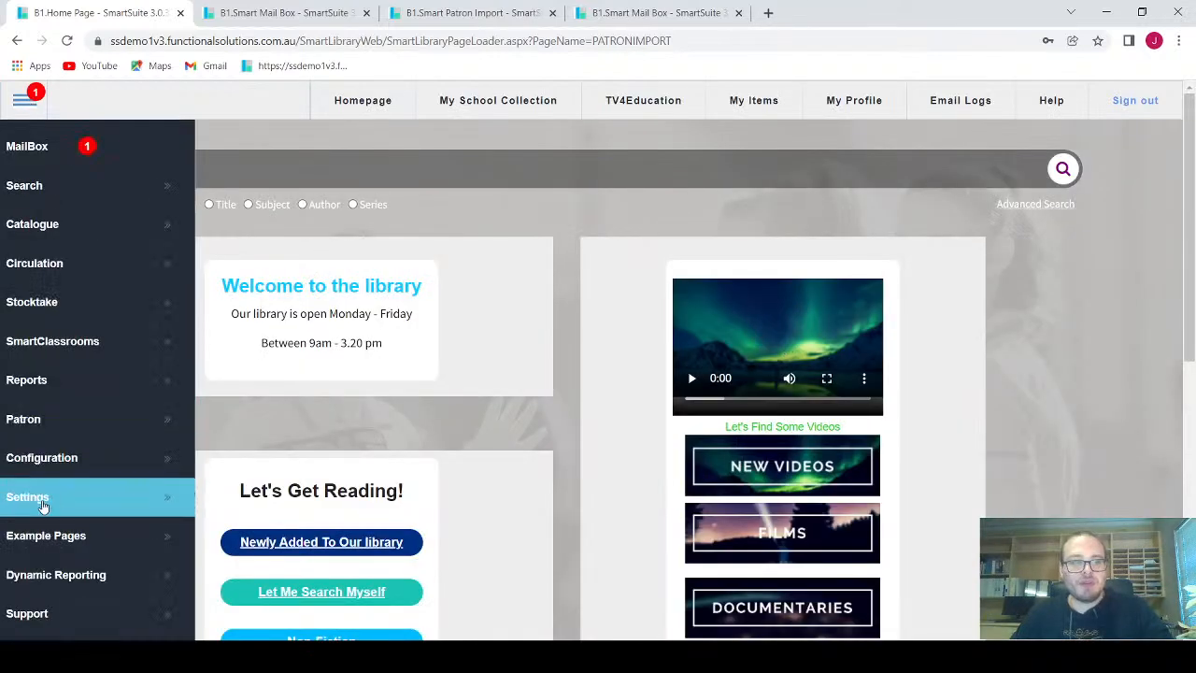
mouse_move(48, 460)
click(295, 535)
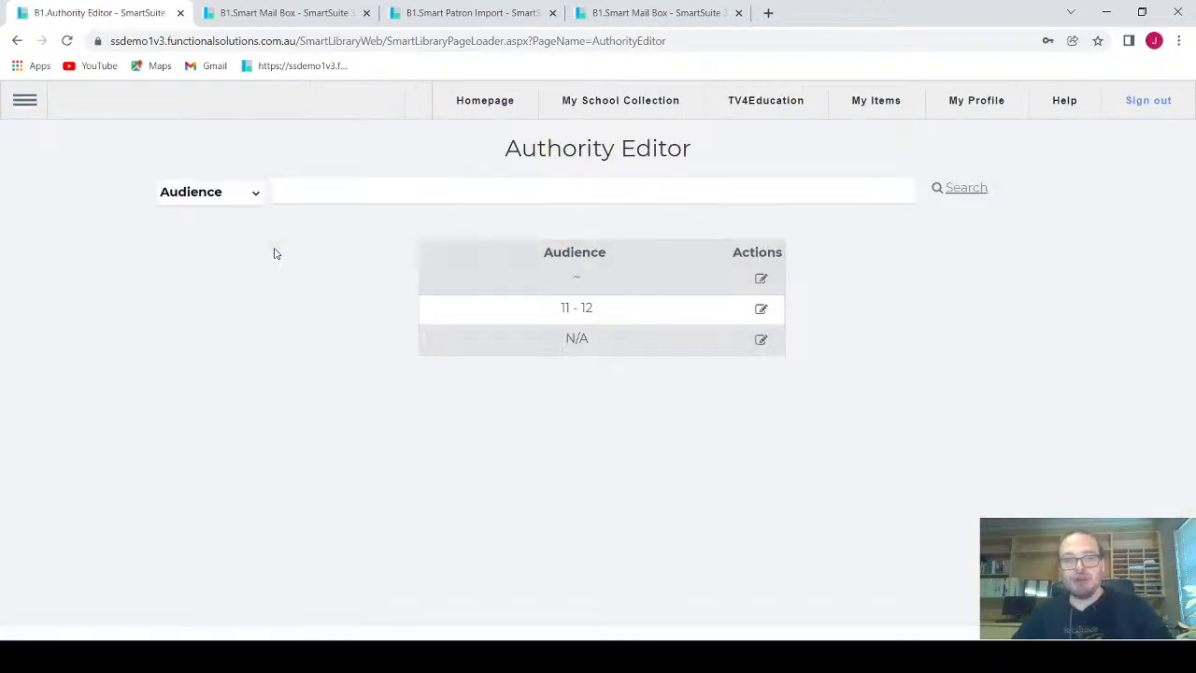
click(224, 192)
scroll(239, 408, down, 2)
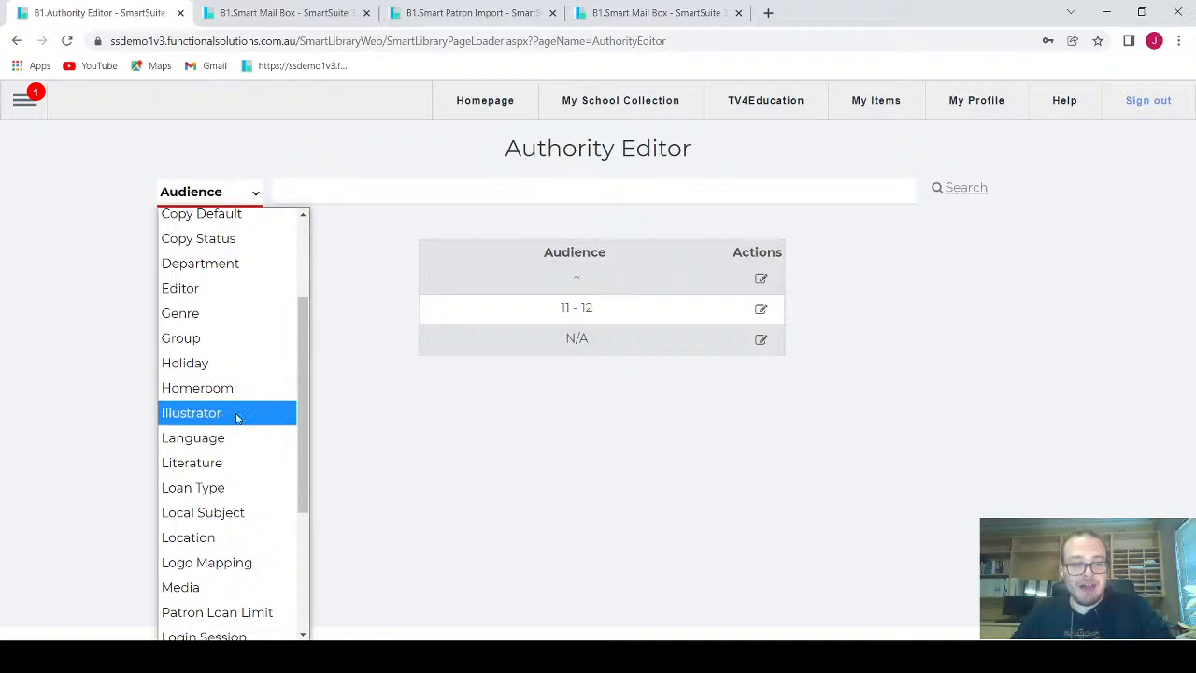
scroll(235, 449, down, 3)
scroll(233, 487, up, 2)
scroll(231, 488, up, 3)
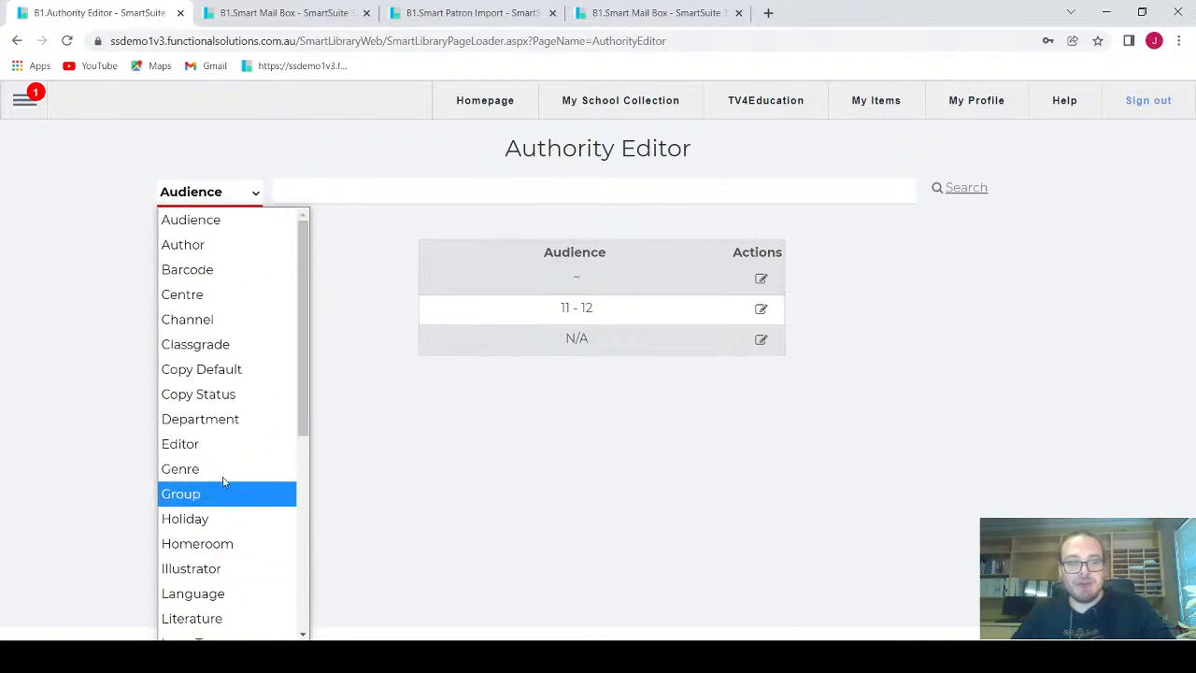
click(210, 348)
Step: Open the settings of classgrade 07 to review its final borrow date, expiry and loan limits, and close them
scroll(694, 446, down, 2)
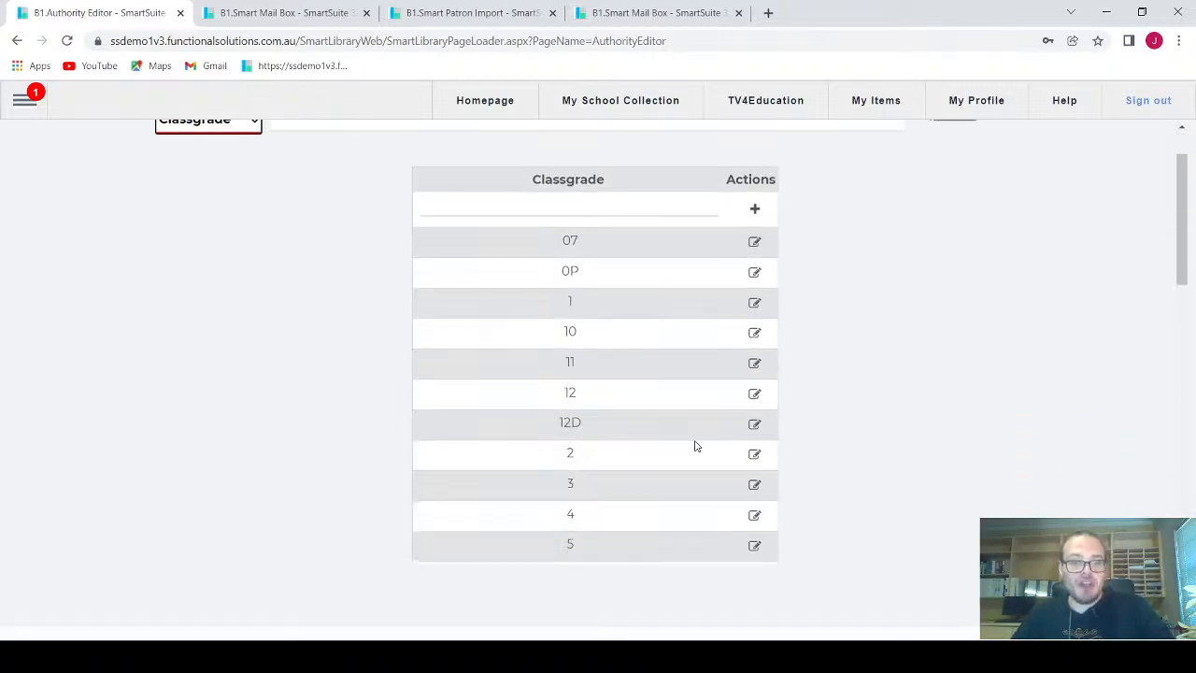
scroll(738, 355, up, 2)
click(754, 315)
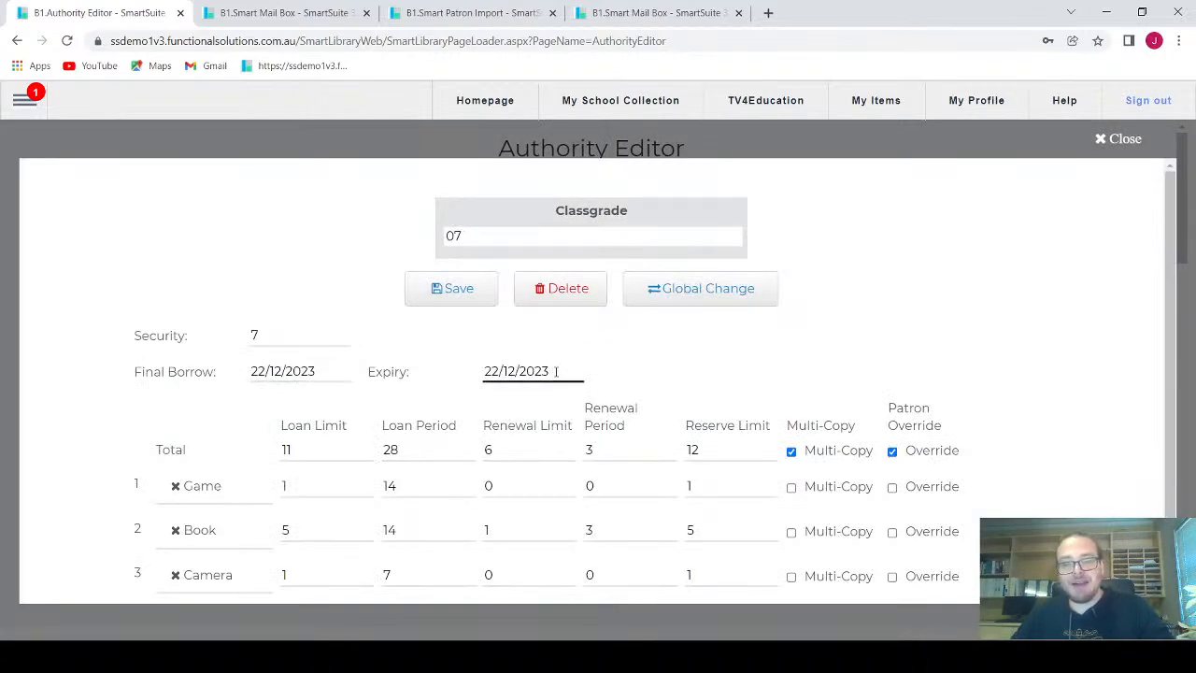
click(1120, 139)
Step: List the Loan Type authorities, review the final borrow date and loan period of the Fortnightly type, and close it
click(206, 192)
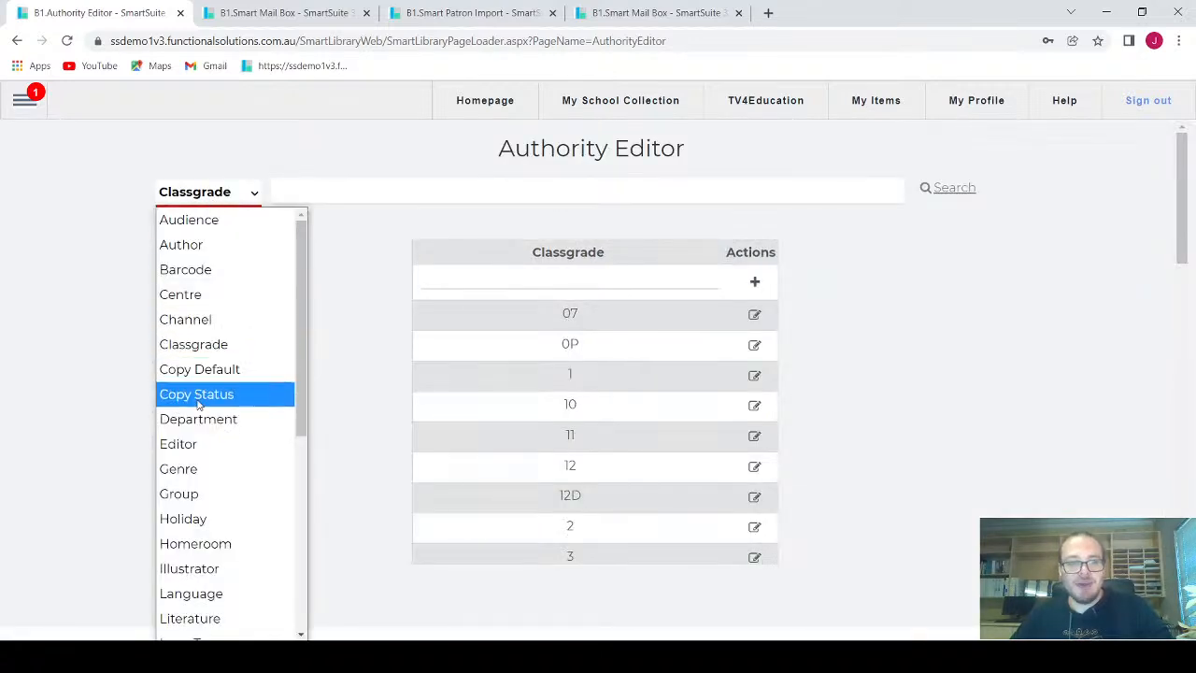
scroll(198, 489, down, 2)
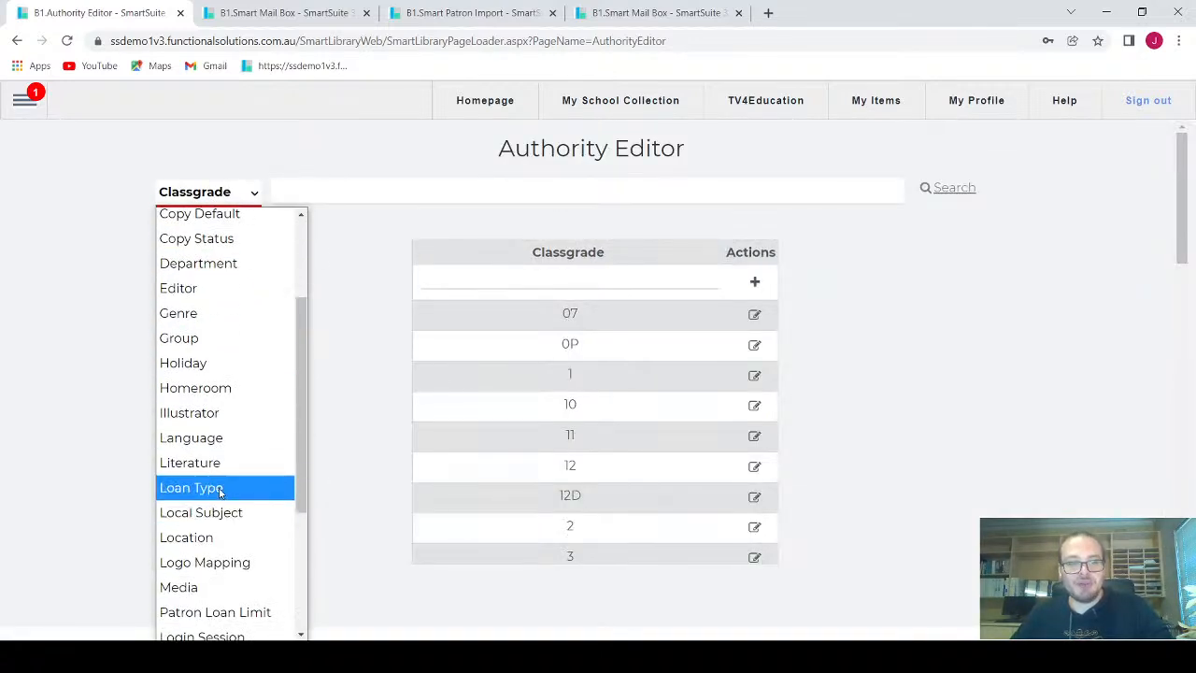
click(219, 488)
scroll(635, 423, down, 1)
click(755, 328)
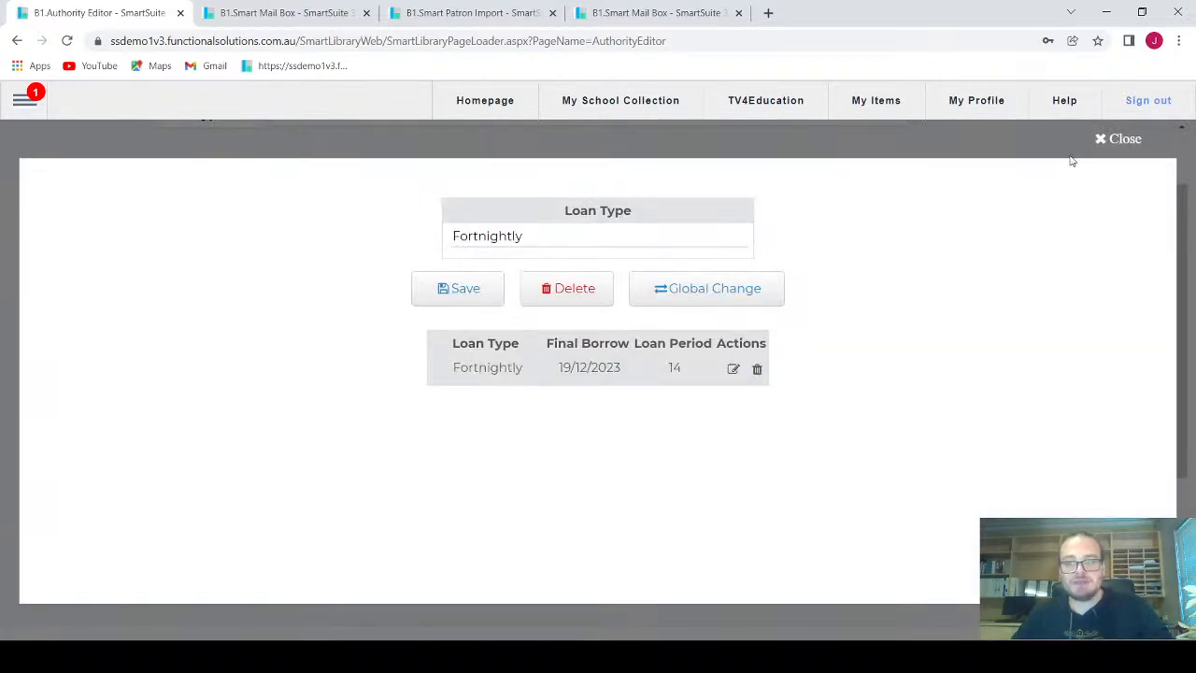
click(1102, 142)
Step: Go to the Reports page and open the Patrons by Classification report from the PATRON group
click(32, 114)
mouse_move(109, 459)
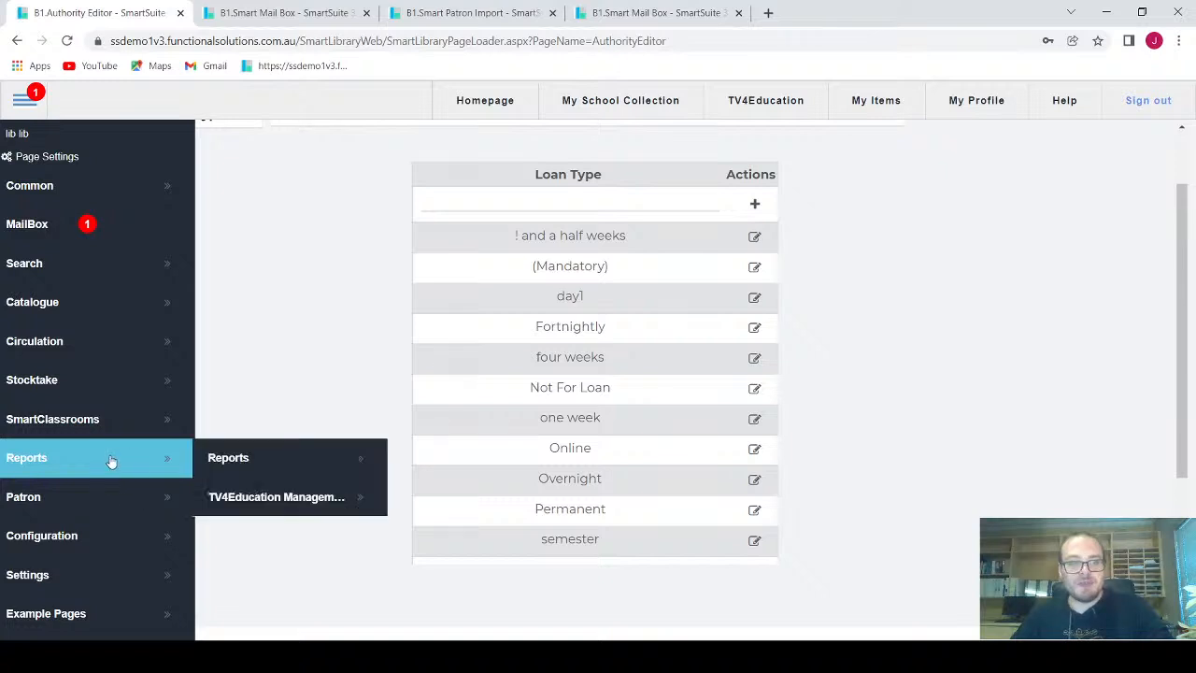
click(251, 446)
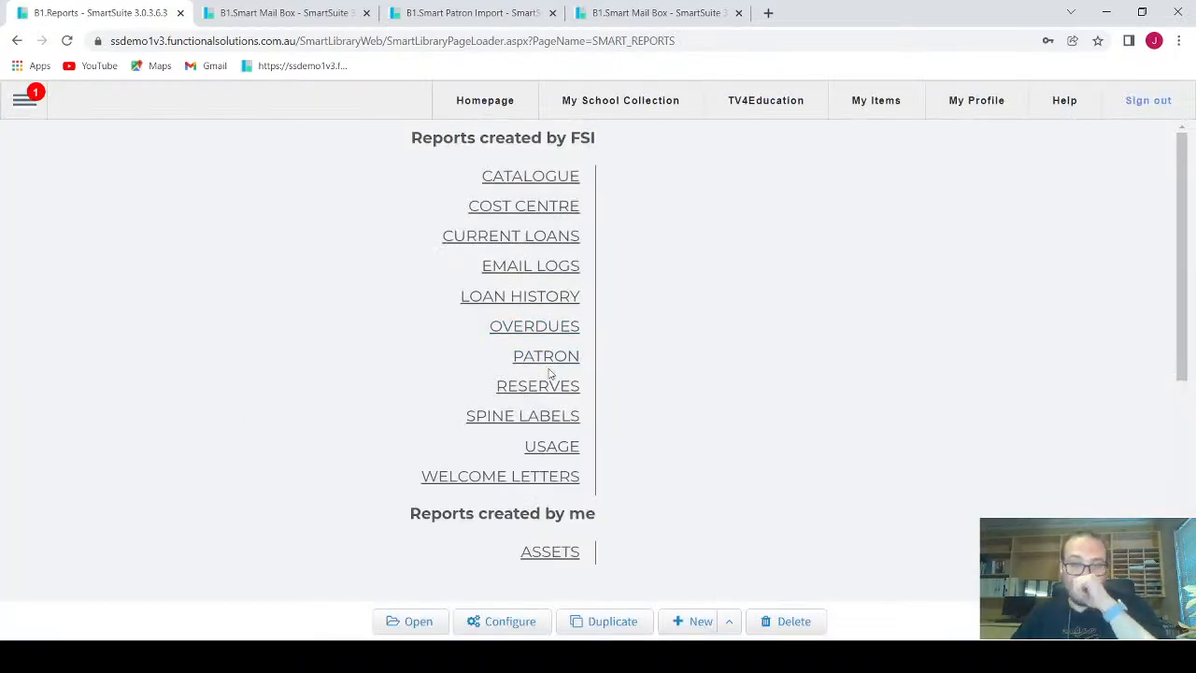
click(549, 361)
click(701, 393)
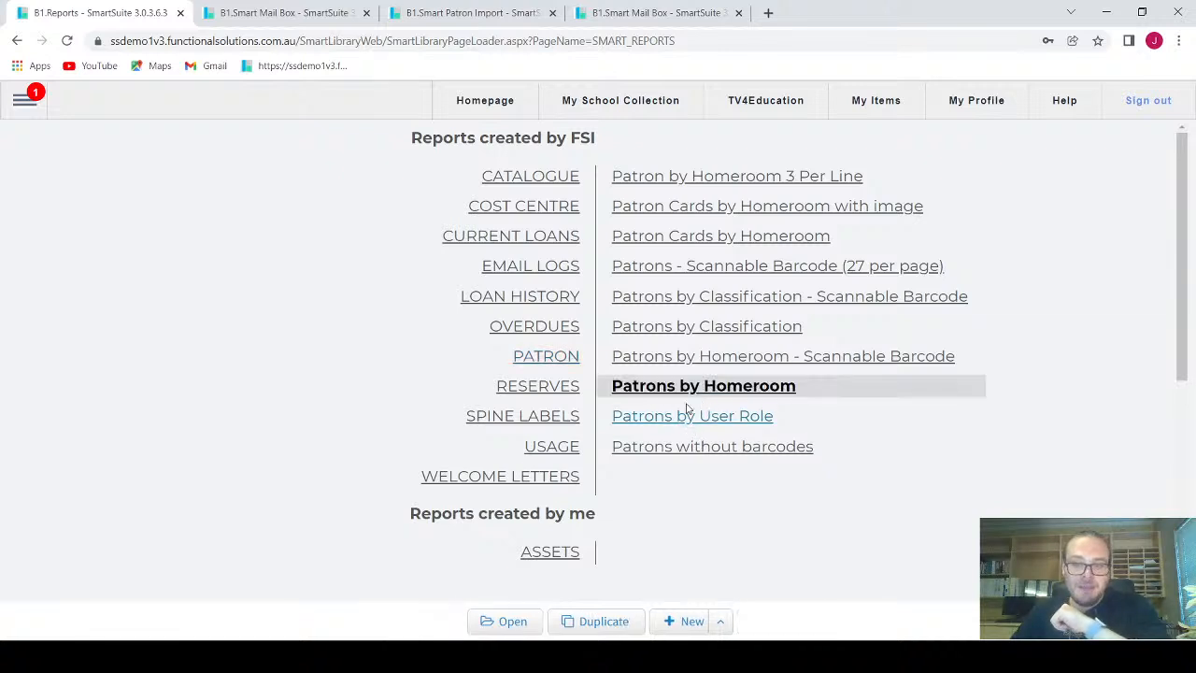
double_click(693, 339)
Step: Generate the Patrons by Classification report for Classgrade Equal LEFT 2021 and look through the listed patrons
click(508, 189)
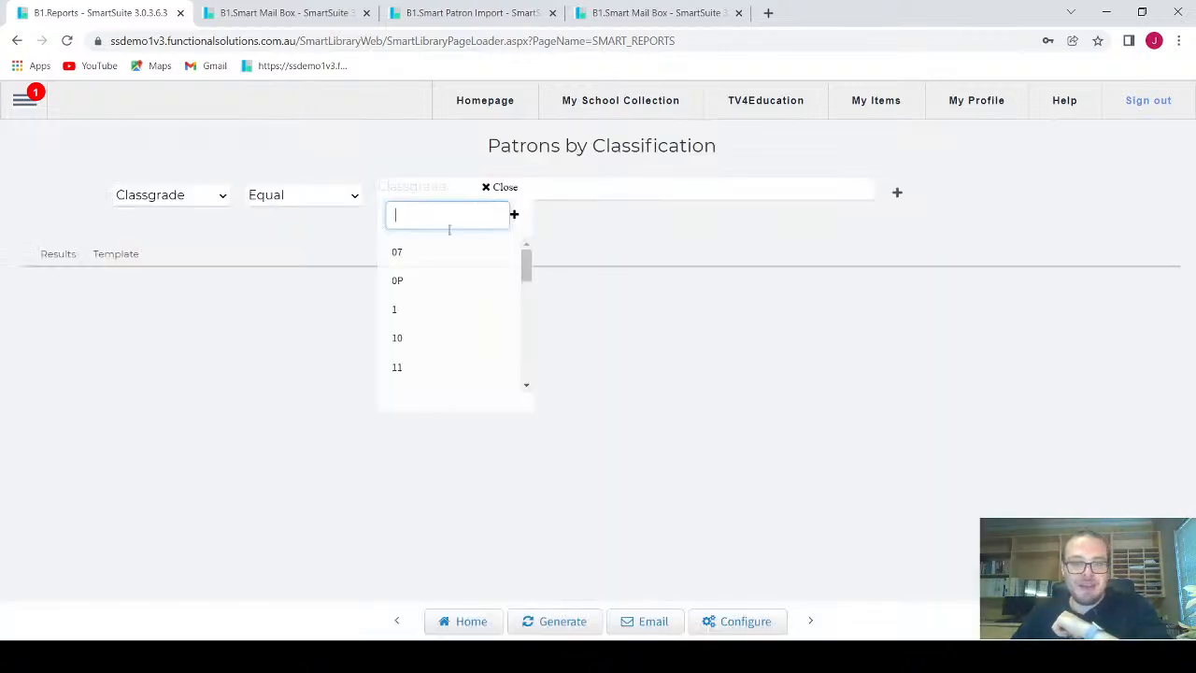
text(left 2021)
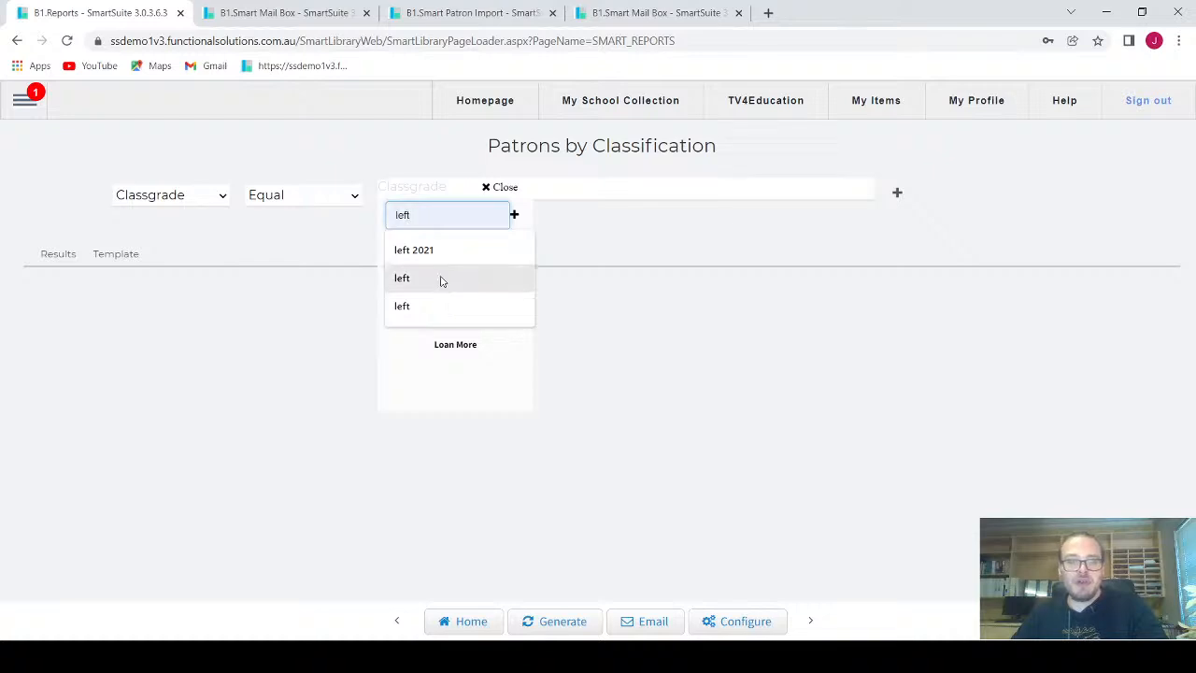
click(421, 260)
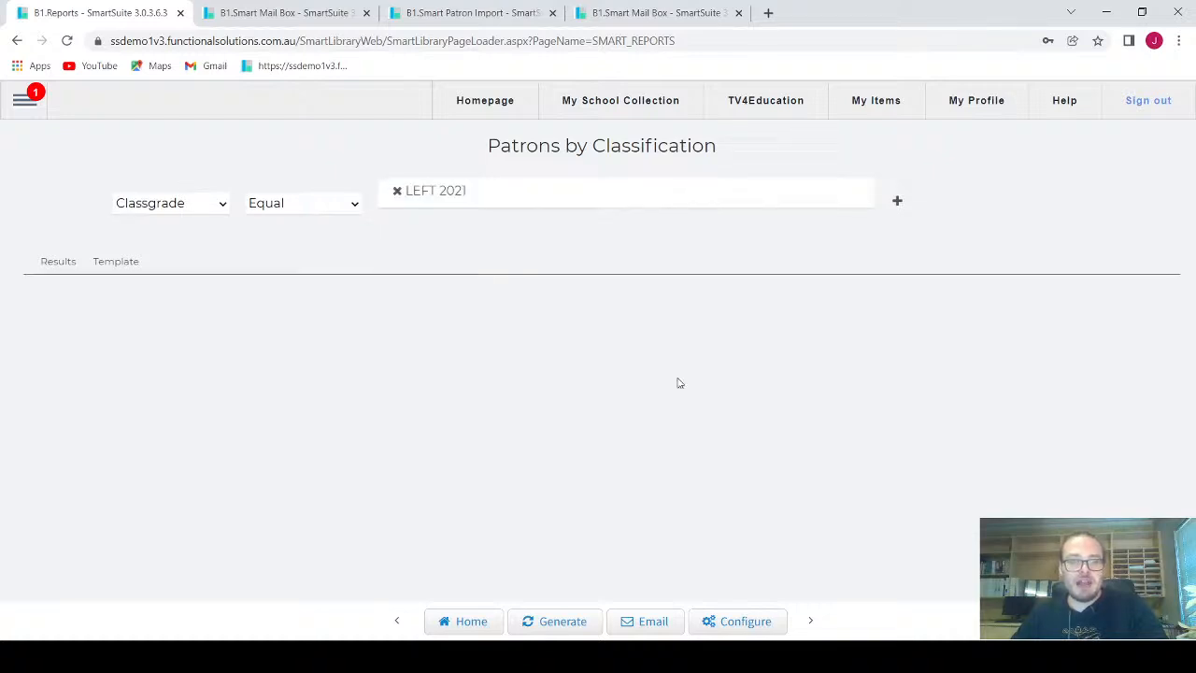
click(559, 620)
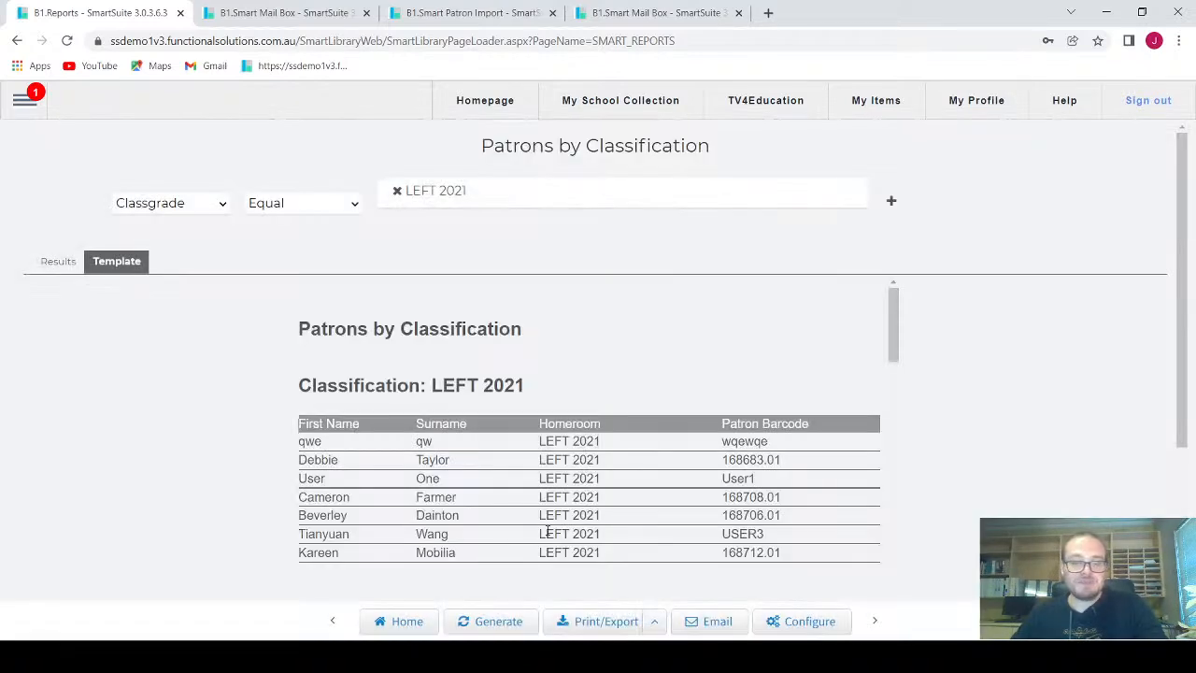
scroll(486, 430, down, 10)
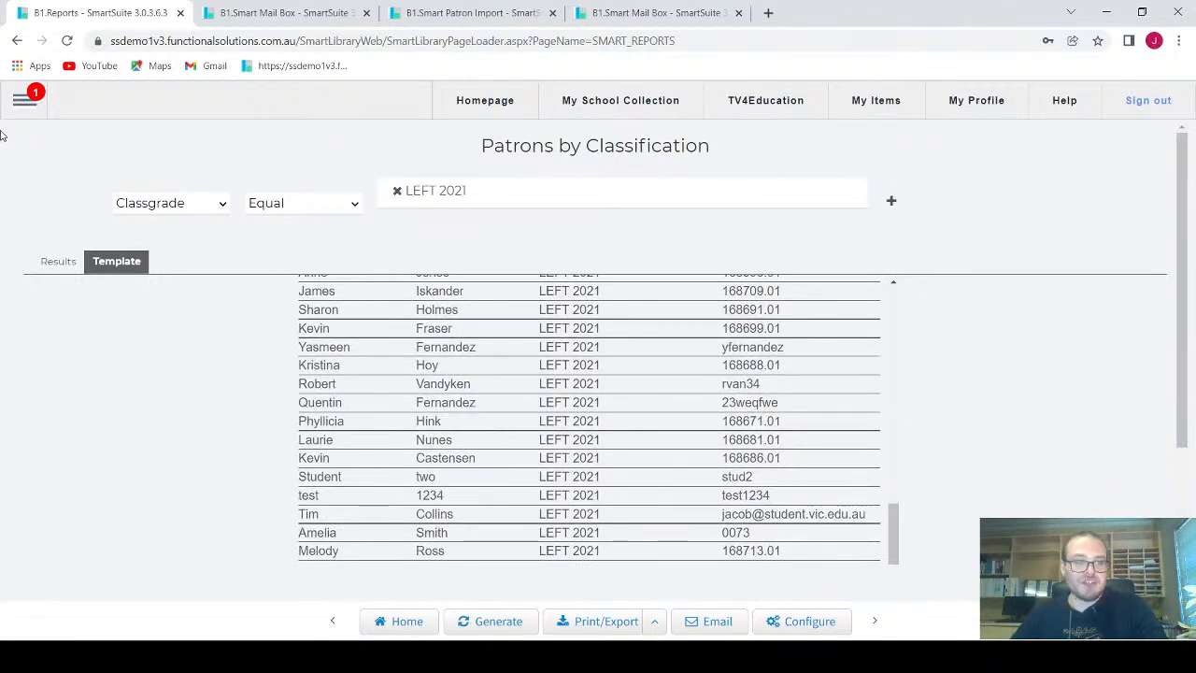
Step: Return to the saved report list and open the Overdues By Classification report from the OVERDUES group
click(431, 612)
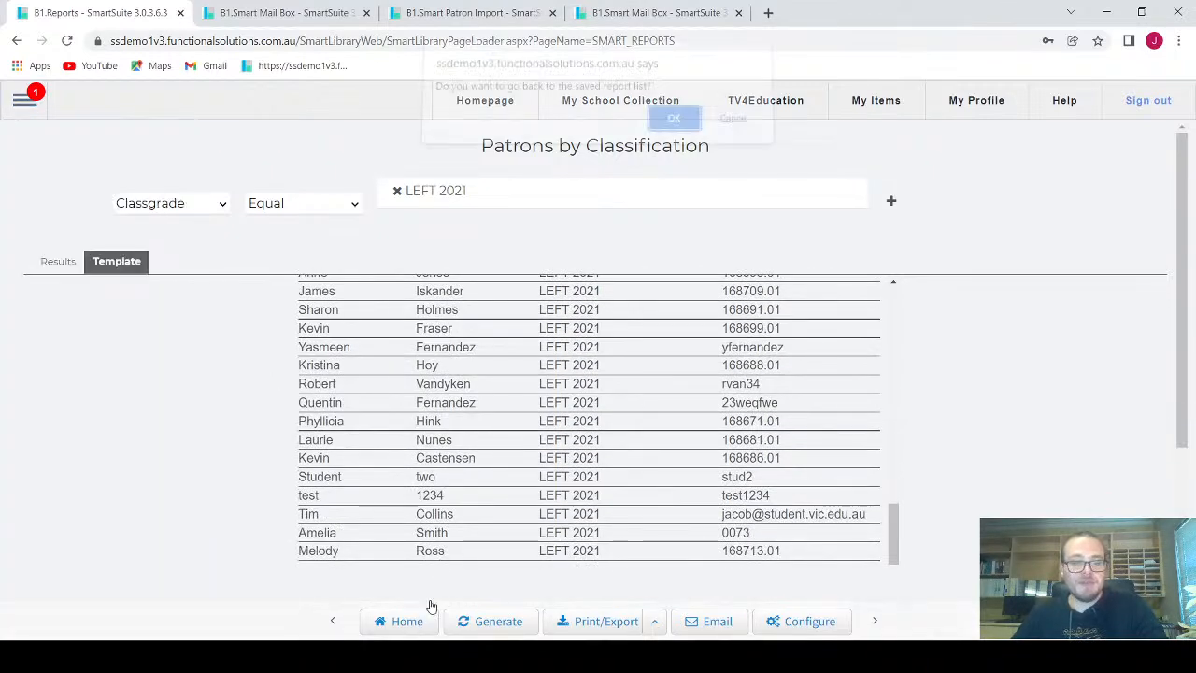
click(667, 124)
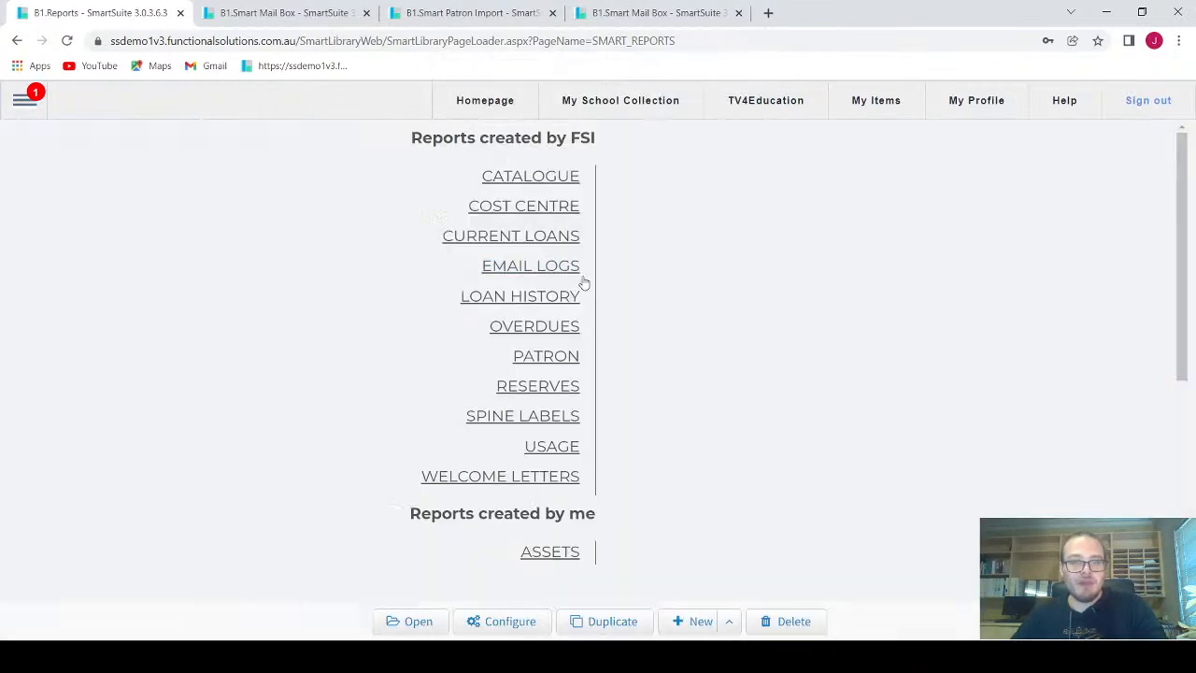
click(550, 338)
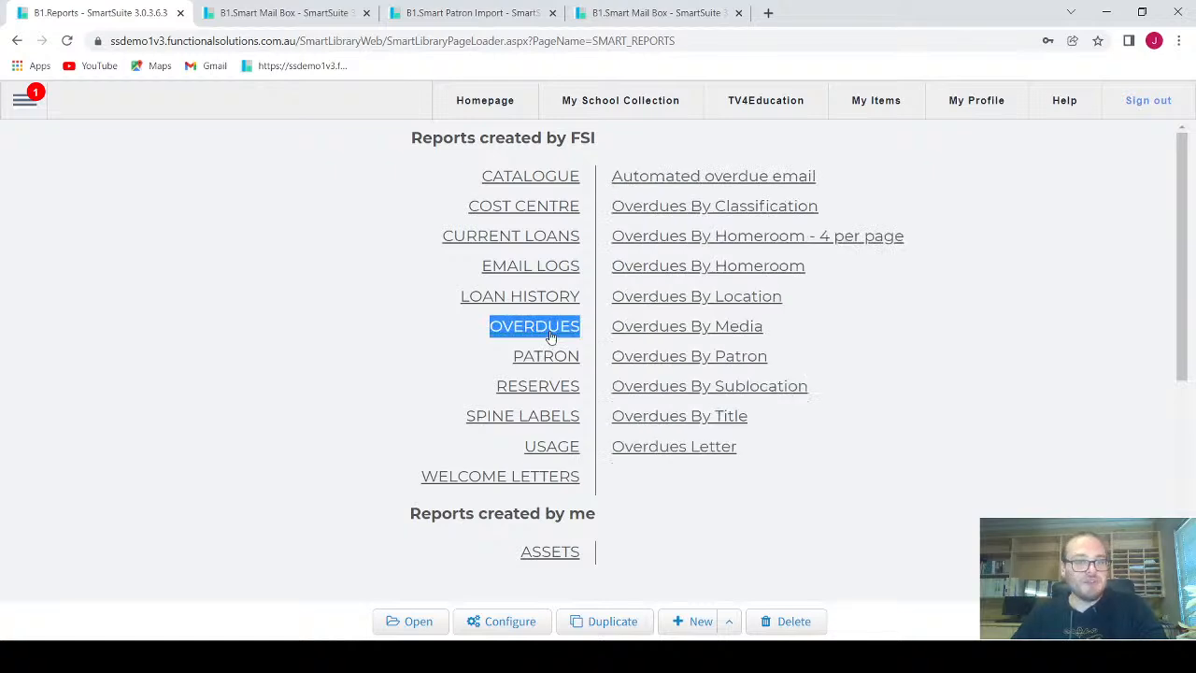
double_click(726, 203)
Step: Generate the Overdues By Classification report for Classgrade Equal LEFT 2021 and look through the overdue items
click(426, 191)
text(l)
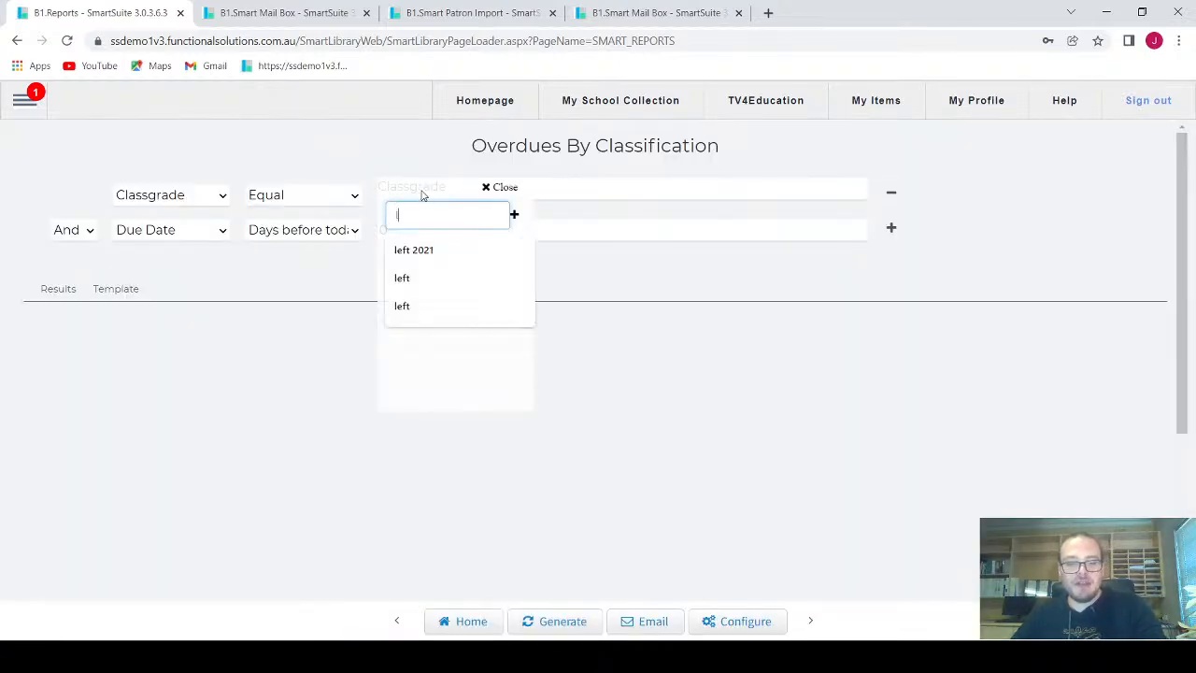
text(eft 2021)
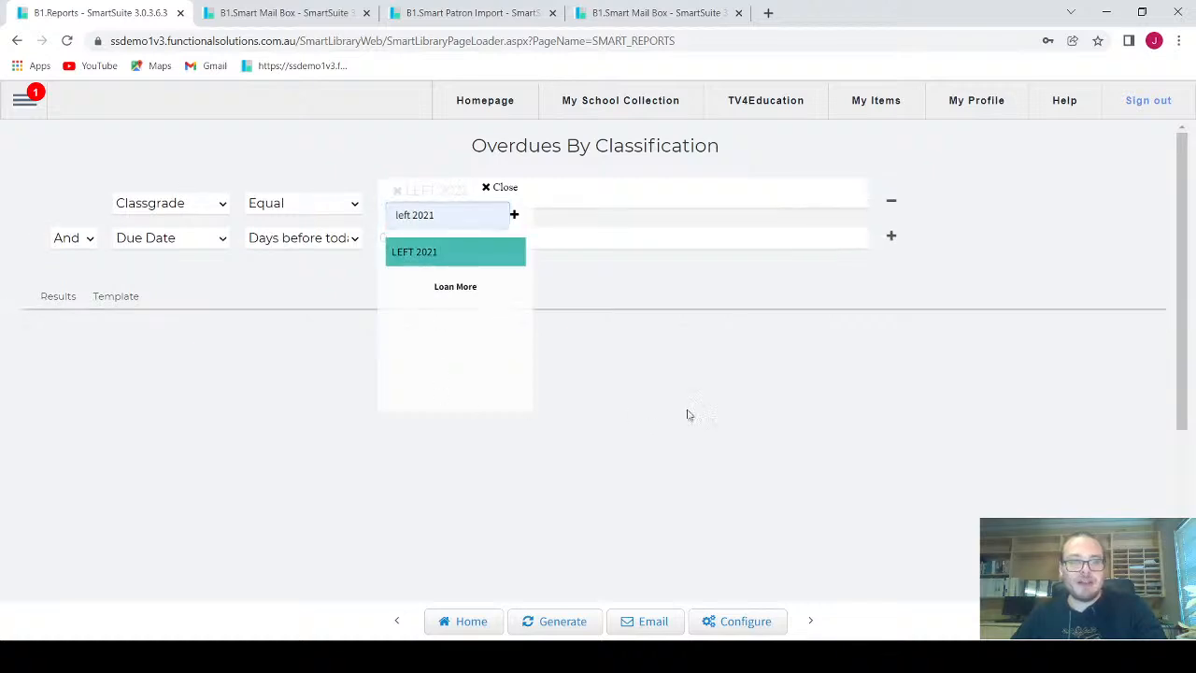
key(Return)
click(561, 620)
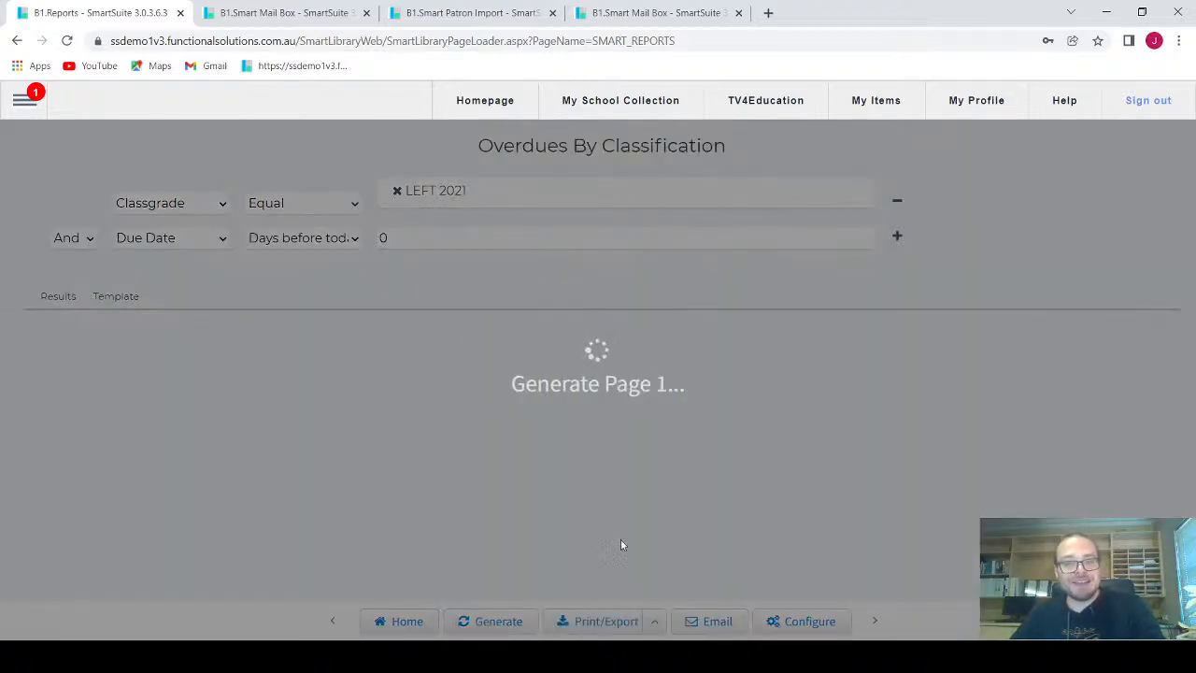
scroll(578, 367, down, 3)
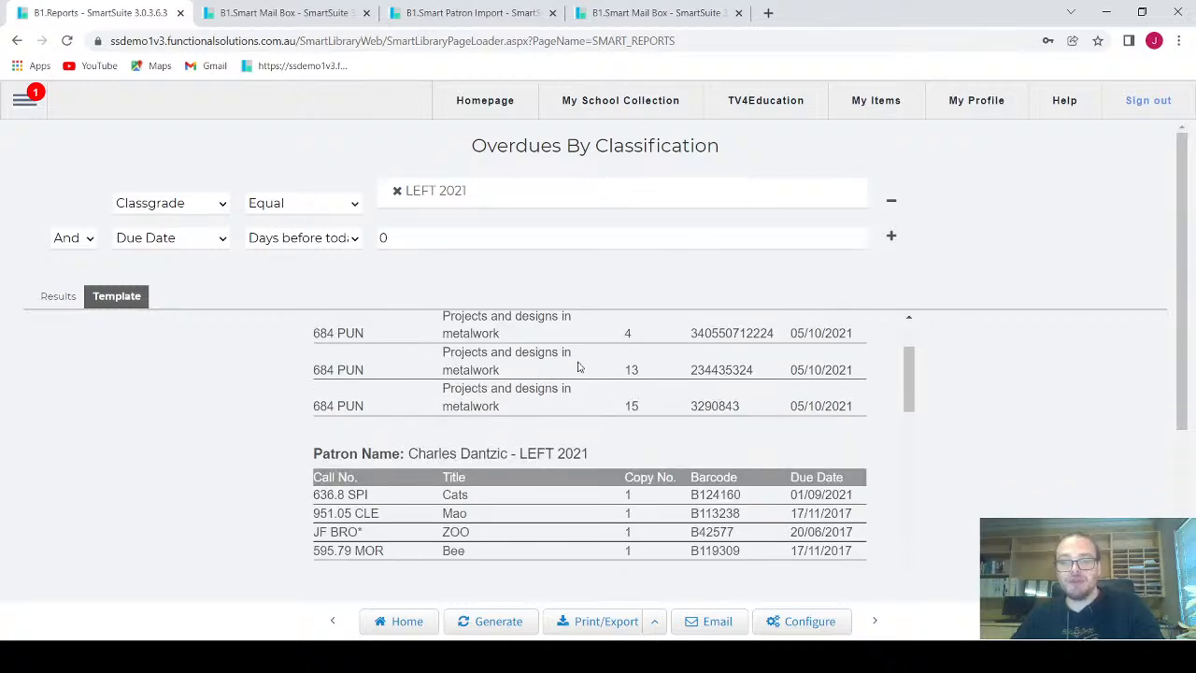
Step: Go to Global Functions and open the Delete Patrons By Classification function from the PATRON group
click(23, 100)
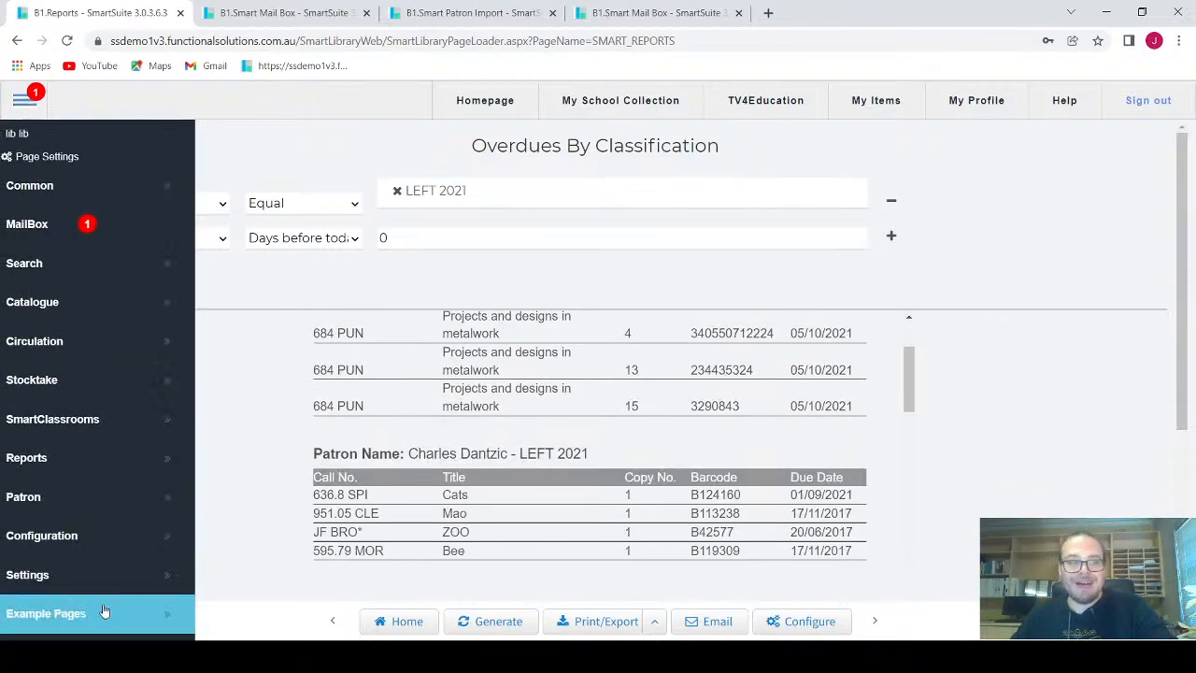
click(70, 549)
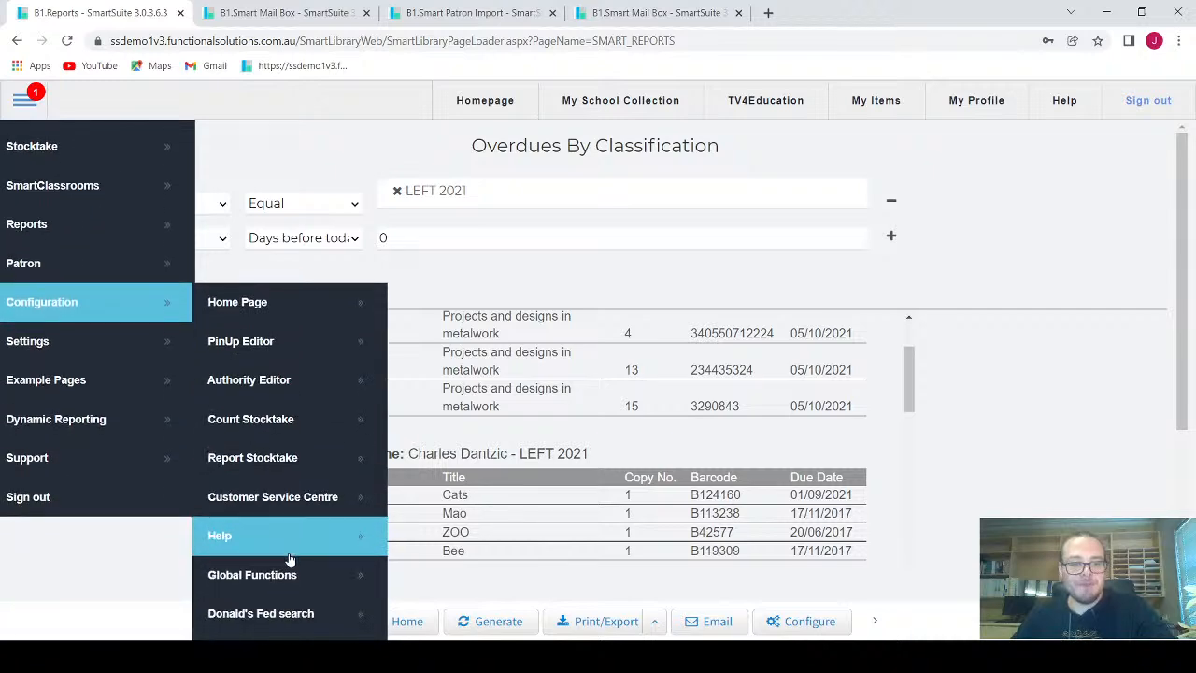
click(285, 573)
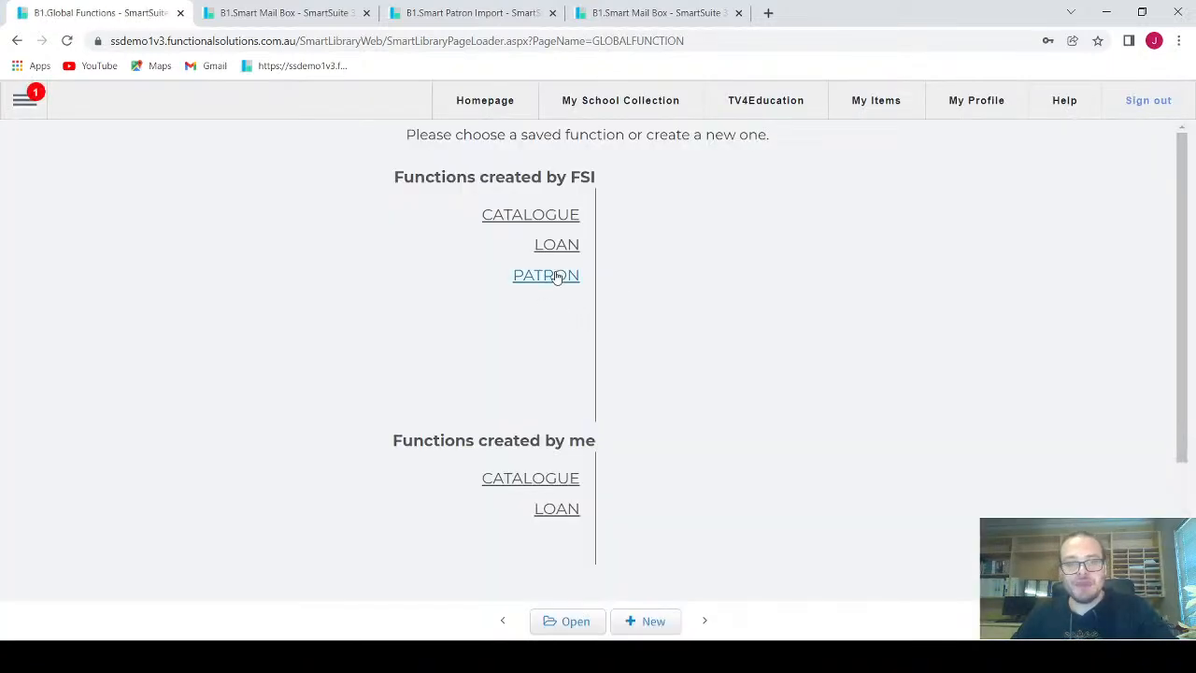
click(556, 276)
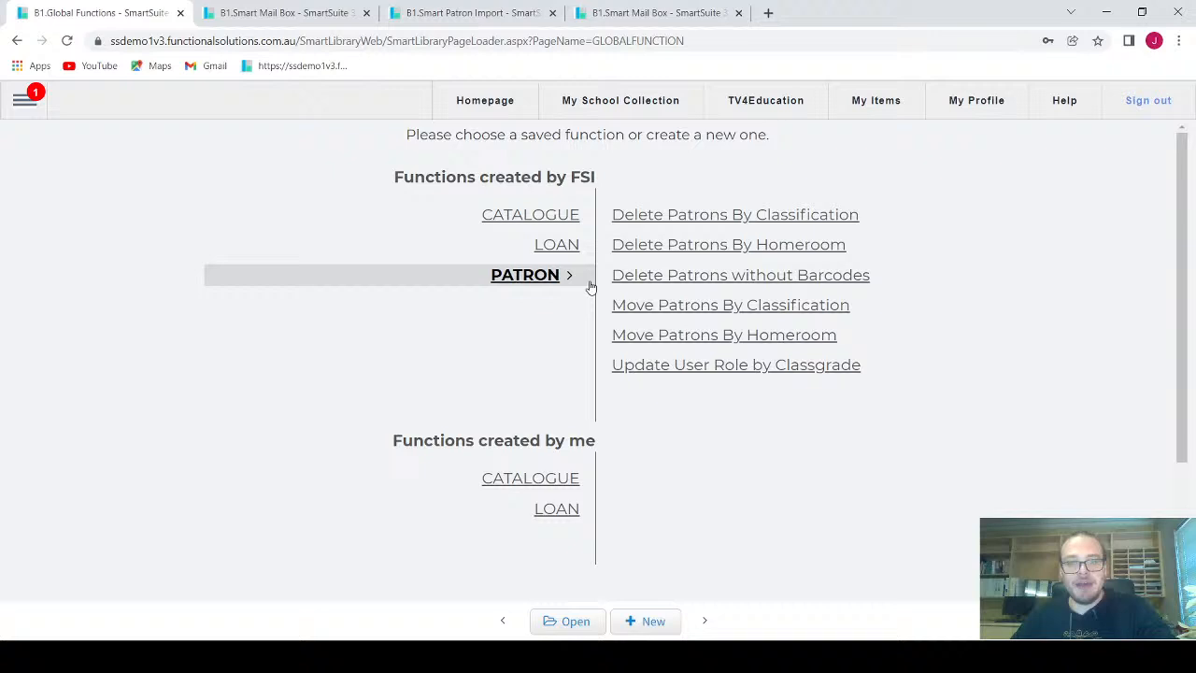
double_click(696, 222)
Step: Set the deletion filter to Classgrade Equal LEFT 2021 and search for the matching patrons
click(603, 192)
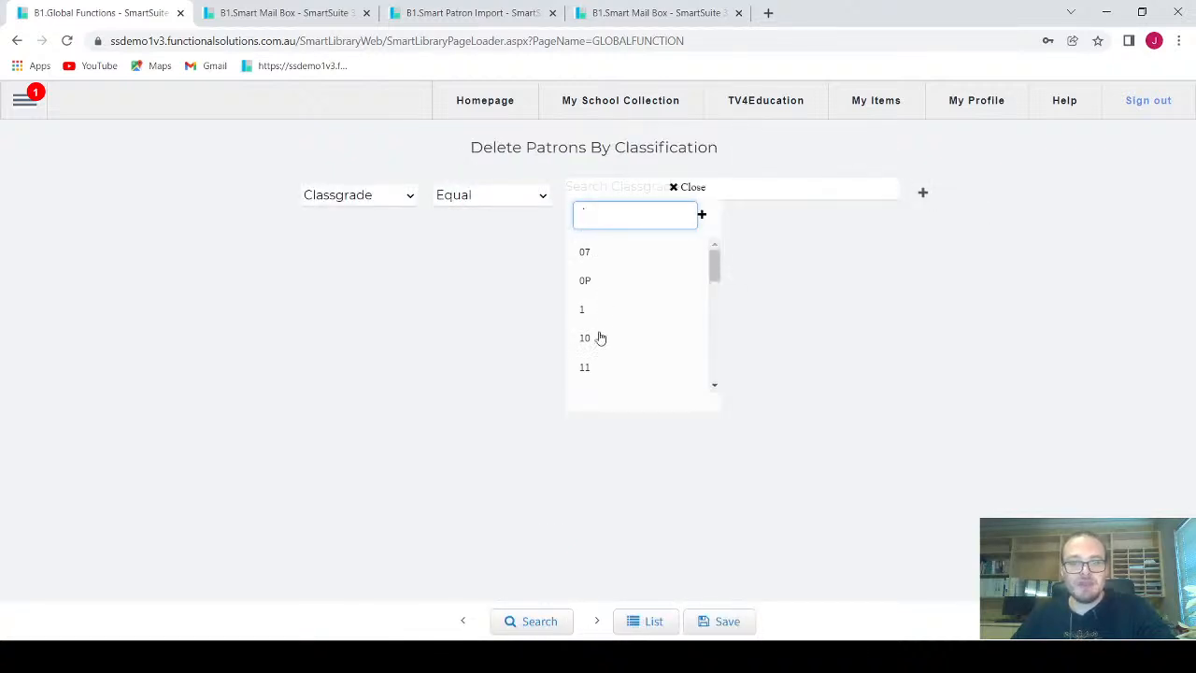
scroll(599, 343, down, 1)
scroll(598, 312, up, 1)
click(487, 280)
click(662, 187)
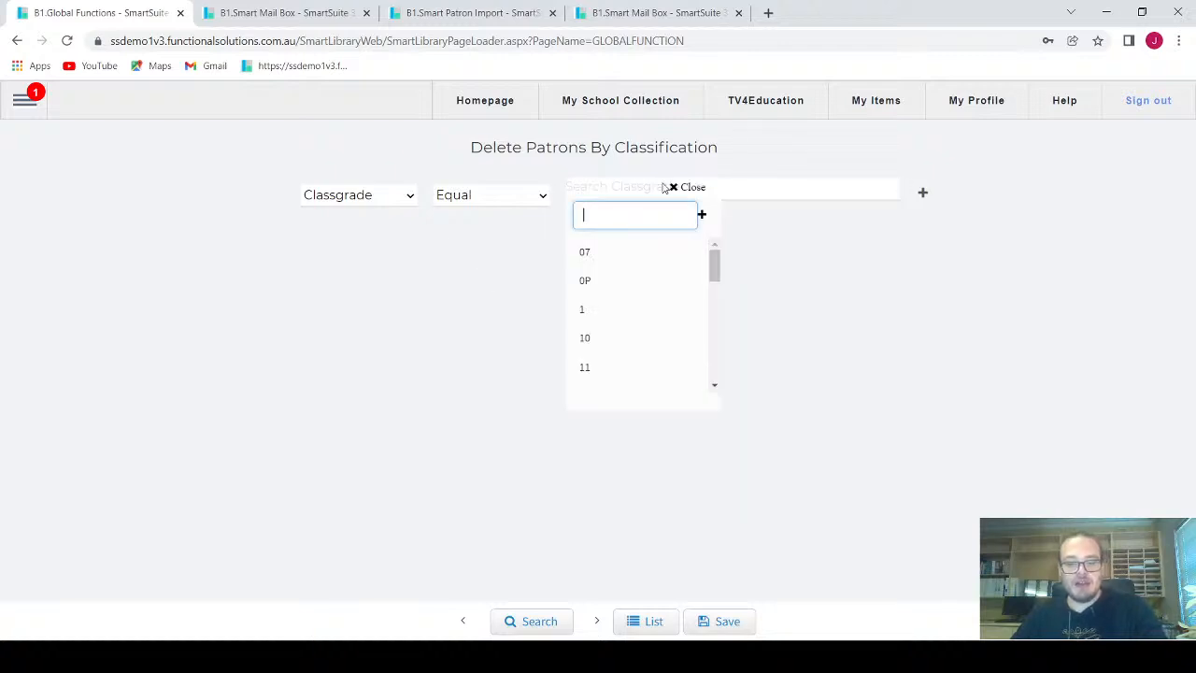
text(left)
click(607, 320)
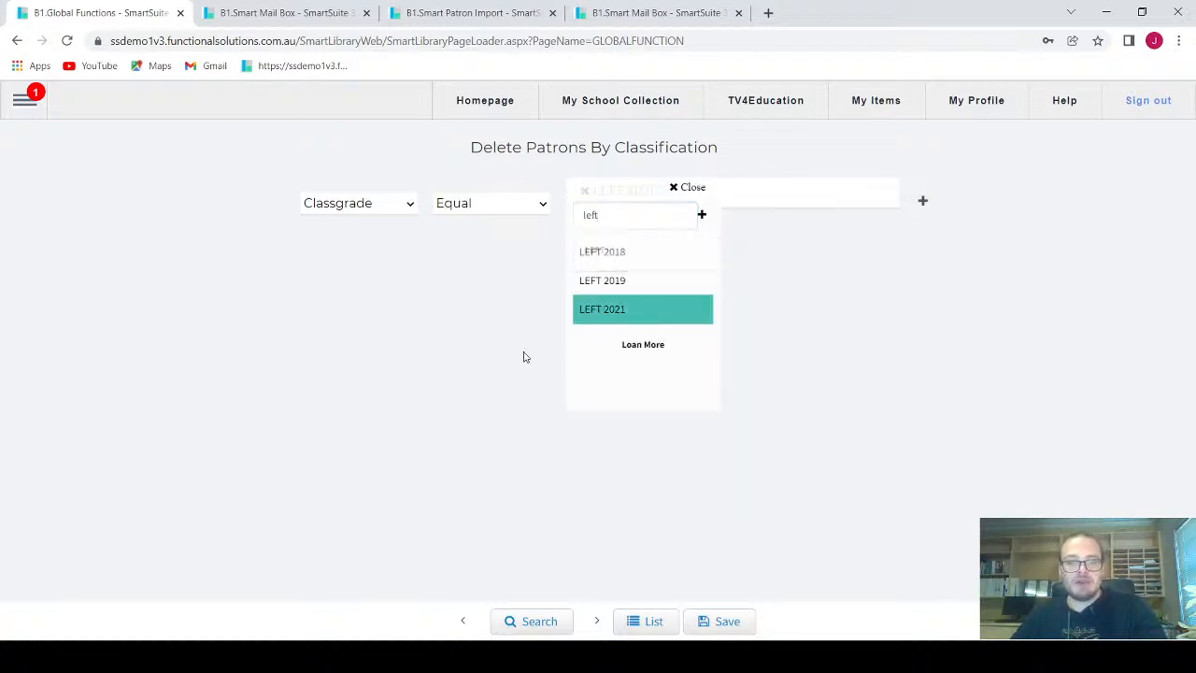
click(495, 619)
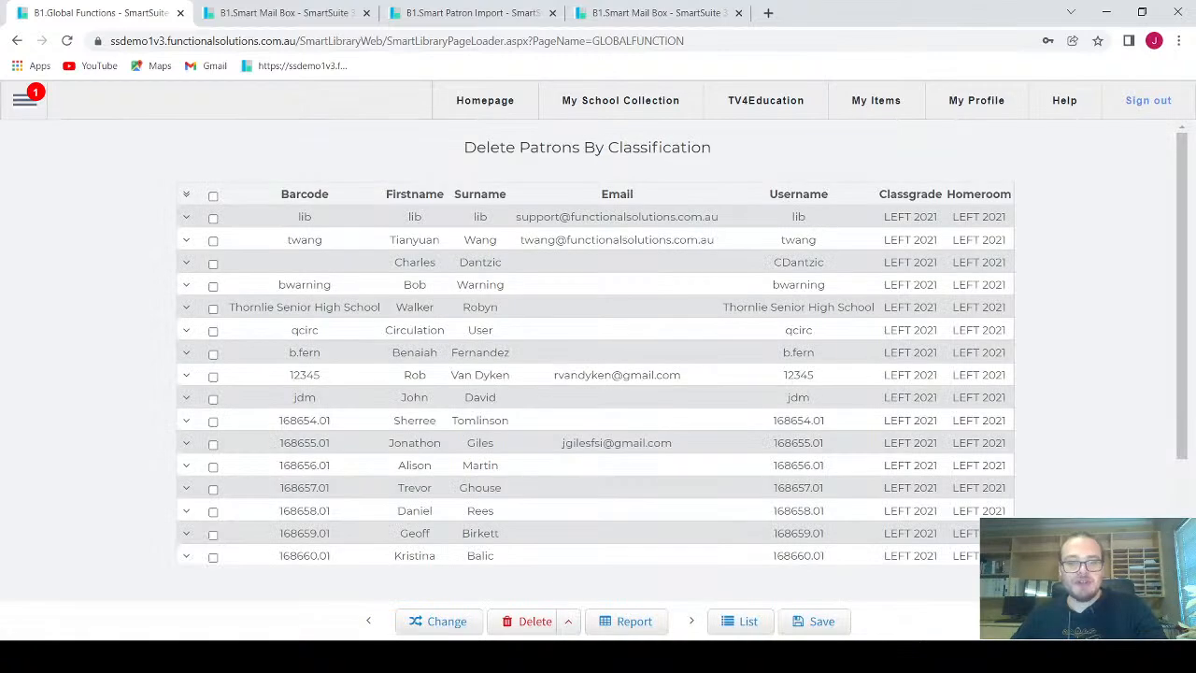
Step: Start a Delete by Filter on the LEFT 2021 patrons and cancel it at the confirmation
click(565, 623)
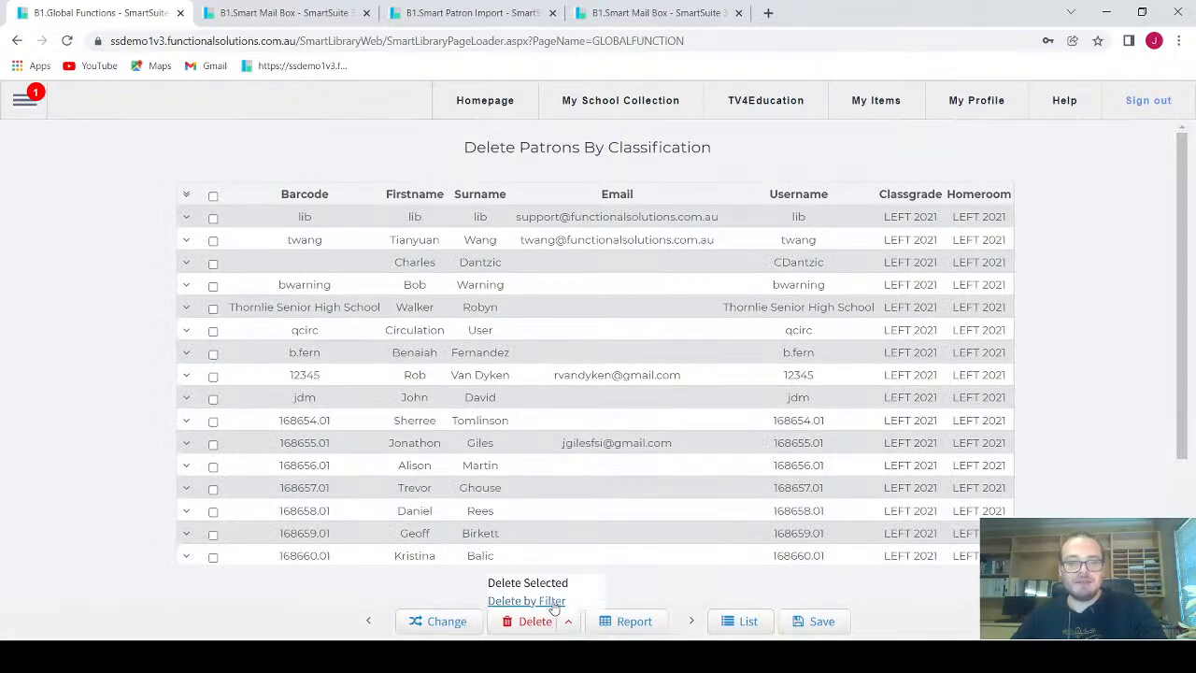
click(526, 601)
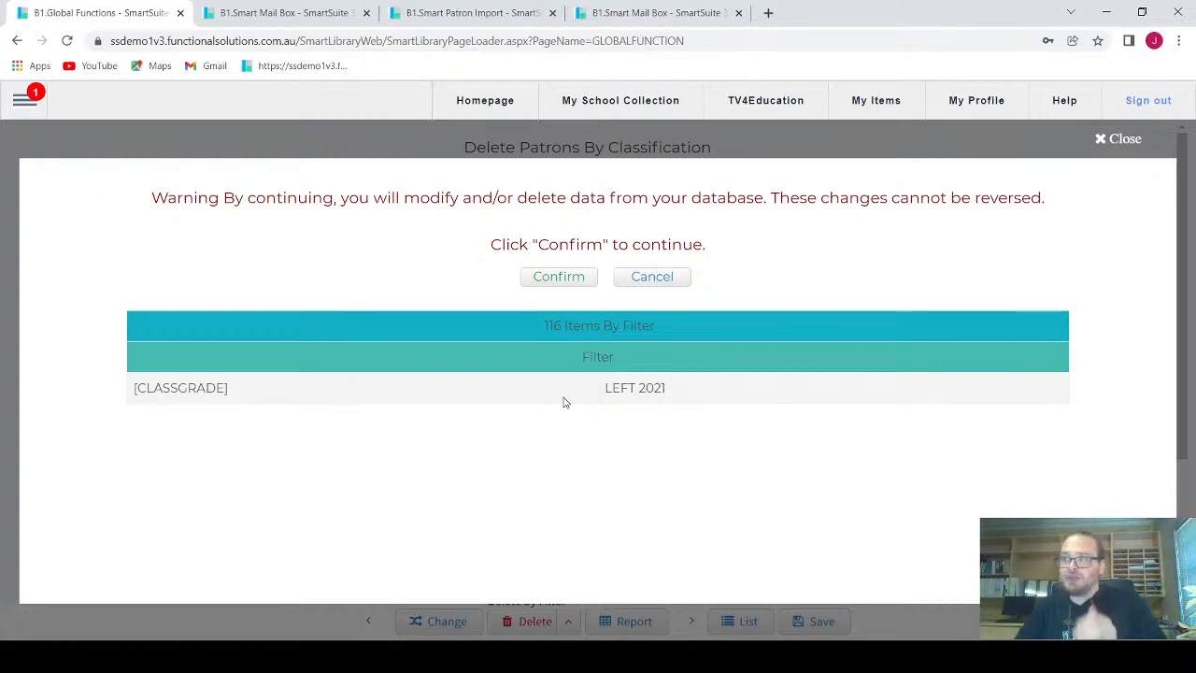
click(653, 277)
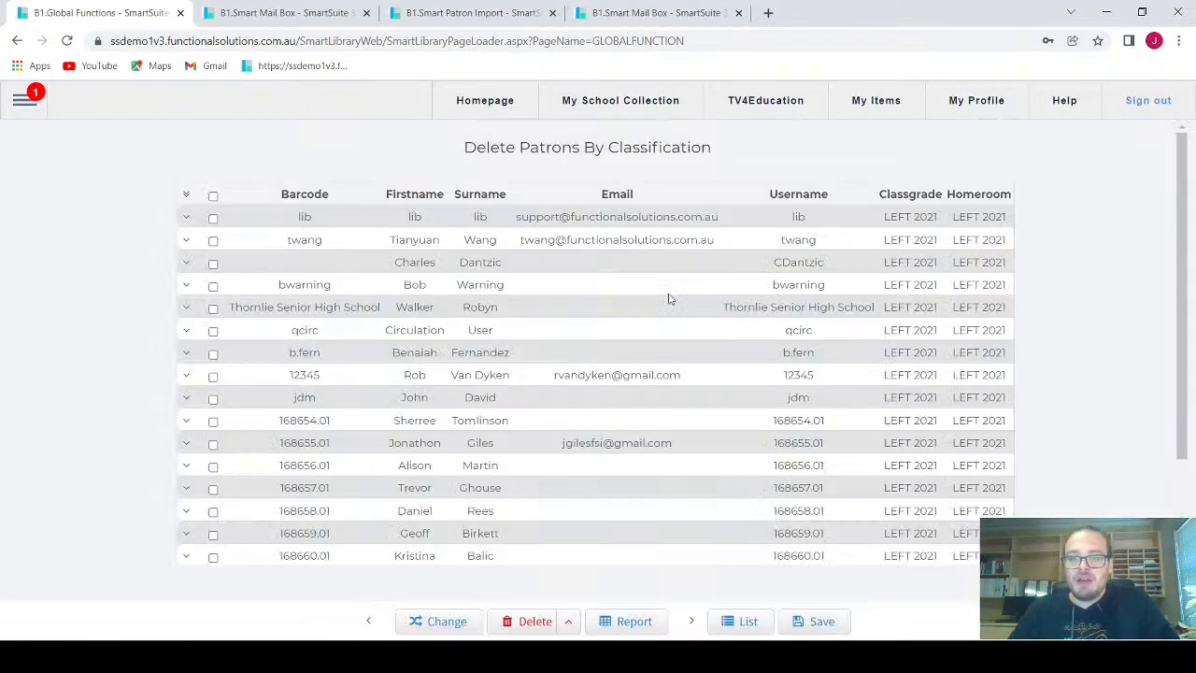
Step: Leave Global Functions and return to the library home page
click(36, 116)
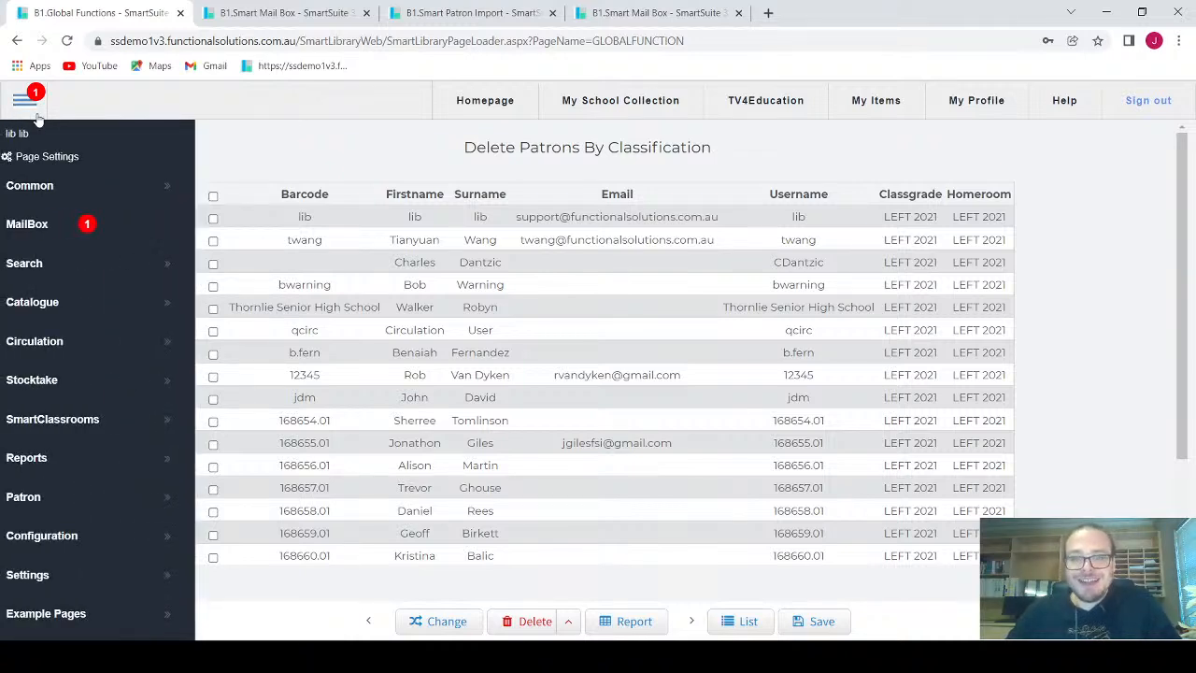
click(103, 192)
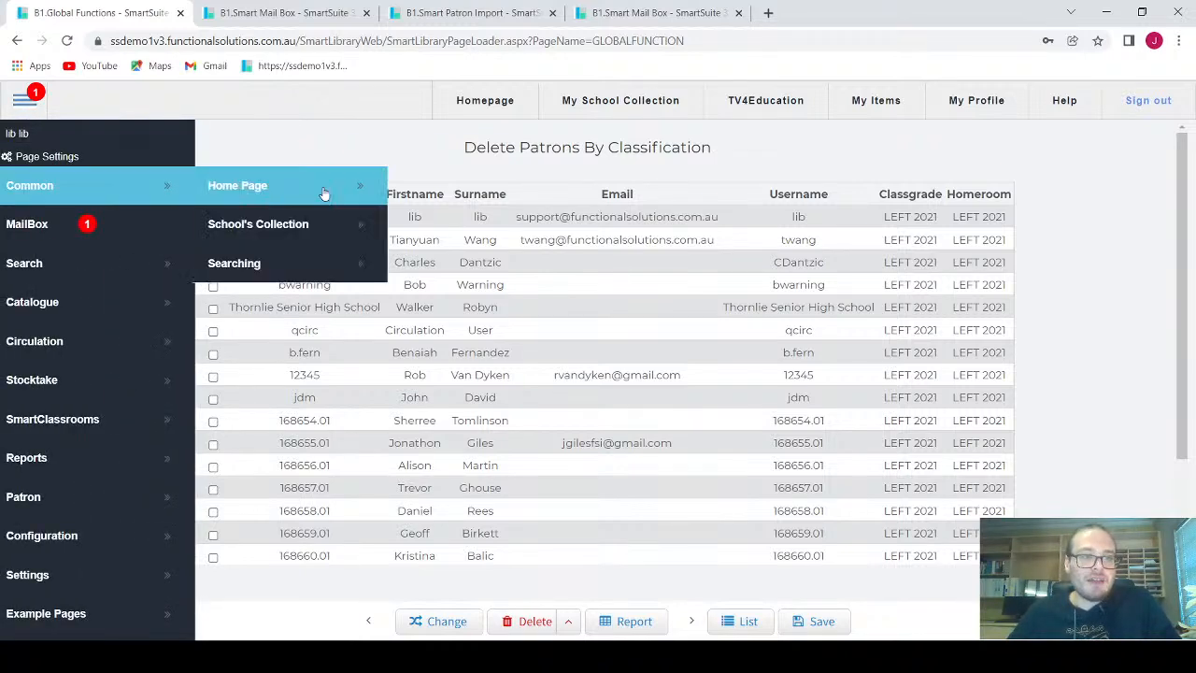
click(324, 186)
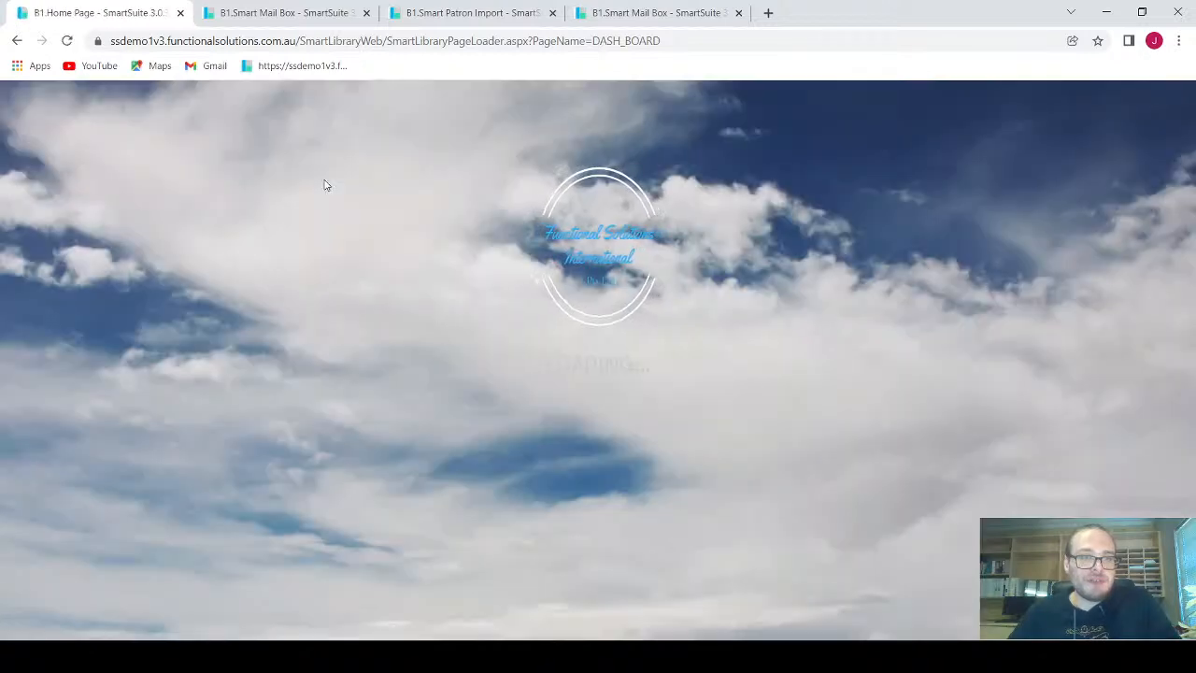